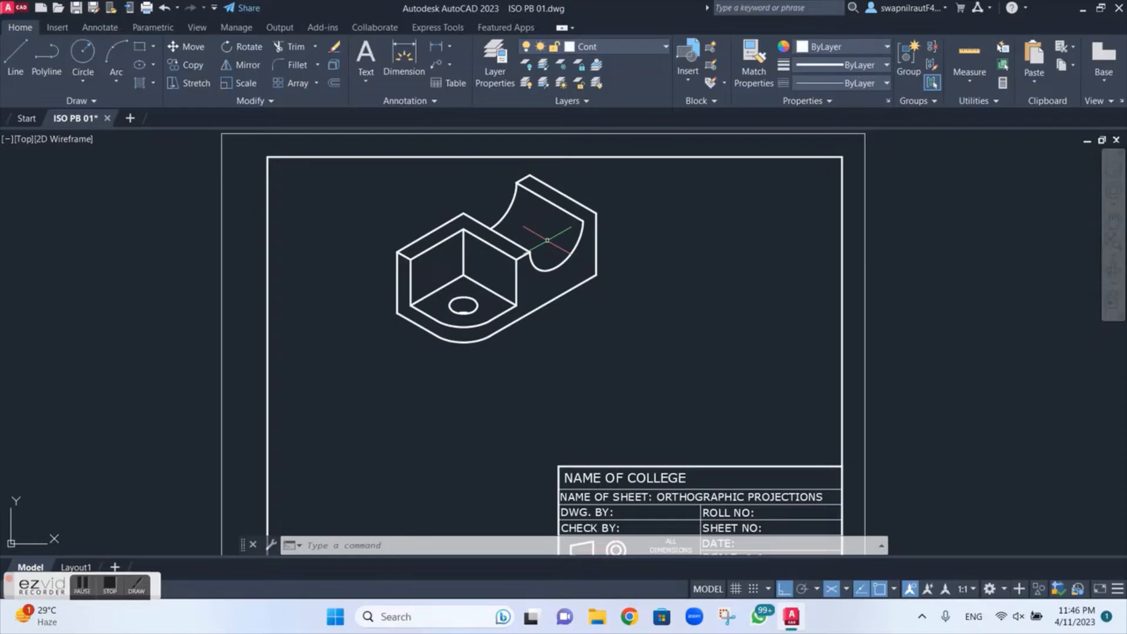
{"action": "scroll", "coordinate": [546, 240], "scroll_direction": "down", "scroll_amount": 1}
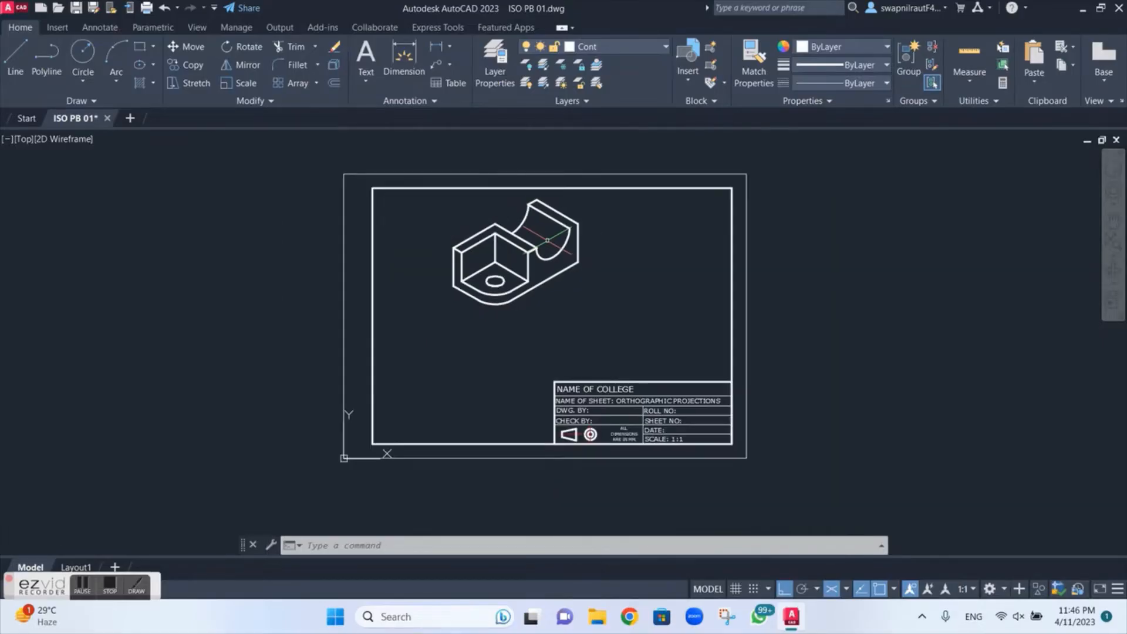
{"action": "scroll", "coordinate": [547, 240], "scroll_direction": "up", "scroll_amount": 2}
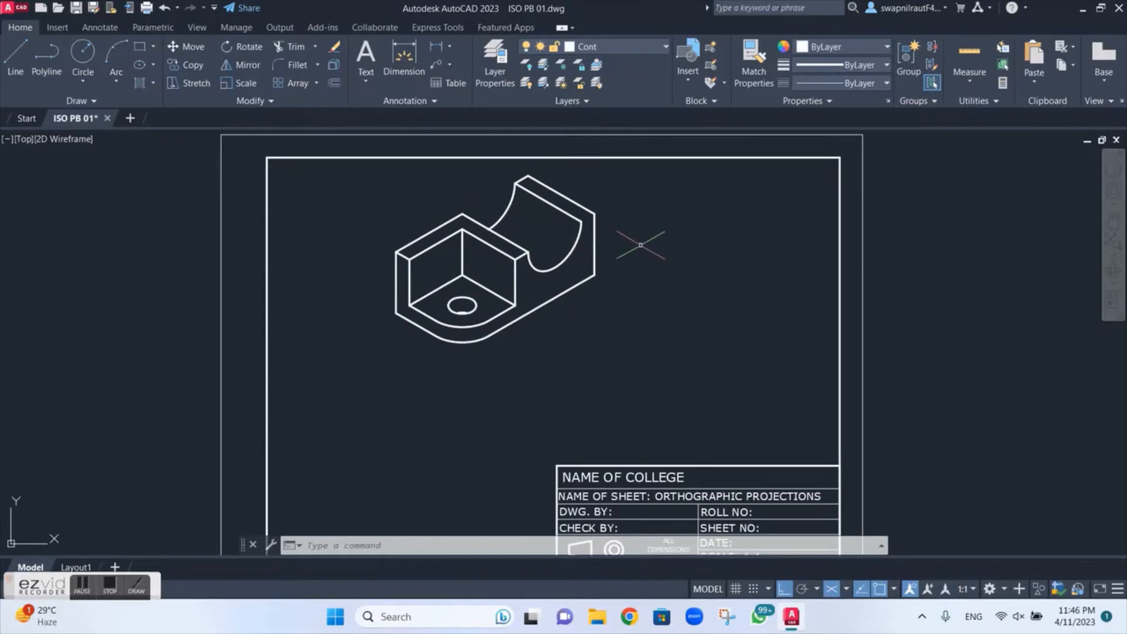
{"action": "mouse_move", "coordinate": [666, 264]}
{"action": "left_mouse_down"}
{"action": "mouse_move", "coordinate": [622, 201]}
{"action": "mouse_move", "coordinate": [528, 181]}
{"action": "mouse_move", "coordinate": [406, 201]}
{"action": "mouse_move", "coordinate": [458, 382]}
{"action": "mouse_move", "coordinate": [578, 350]}
{"action": "left_mouse_up"}
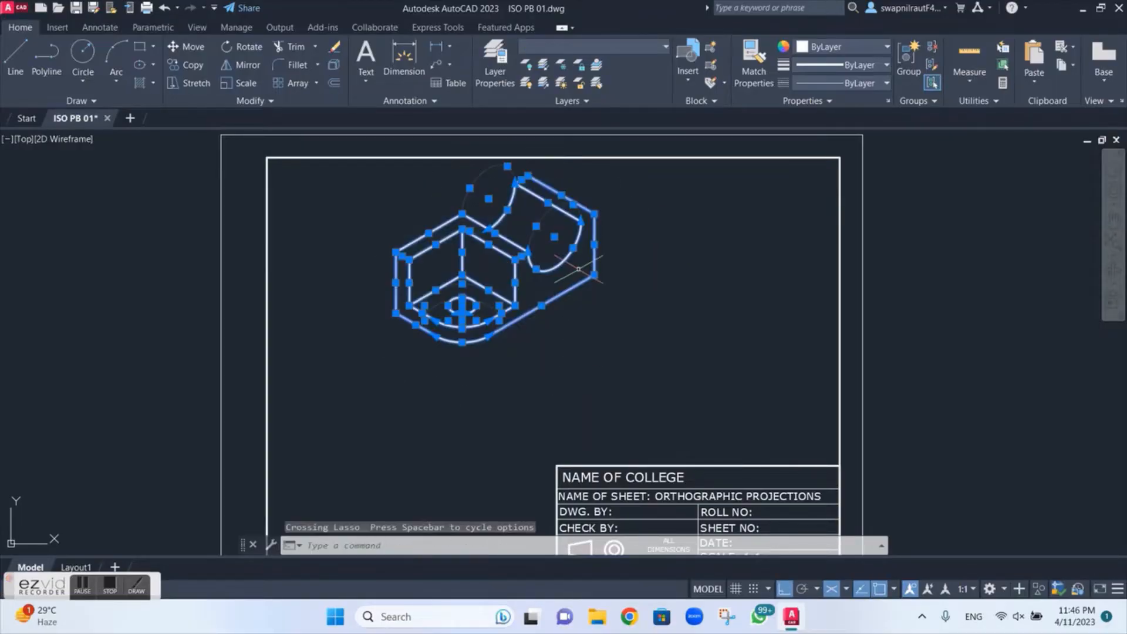
{"action": "scroll", "coordinate": [562, 247], "scroll_direction": "up", "scroll_amount": 3}
{"action": "scroll", "coordinate": [562, 247], "scroll_direction": "down", "scroll_amount": 2}
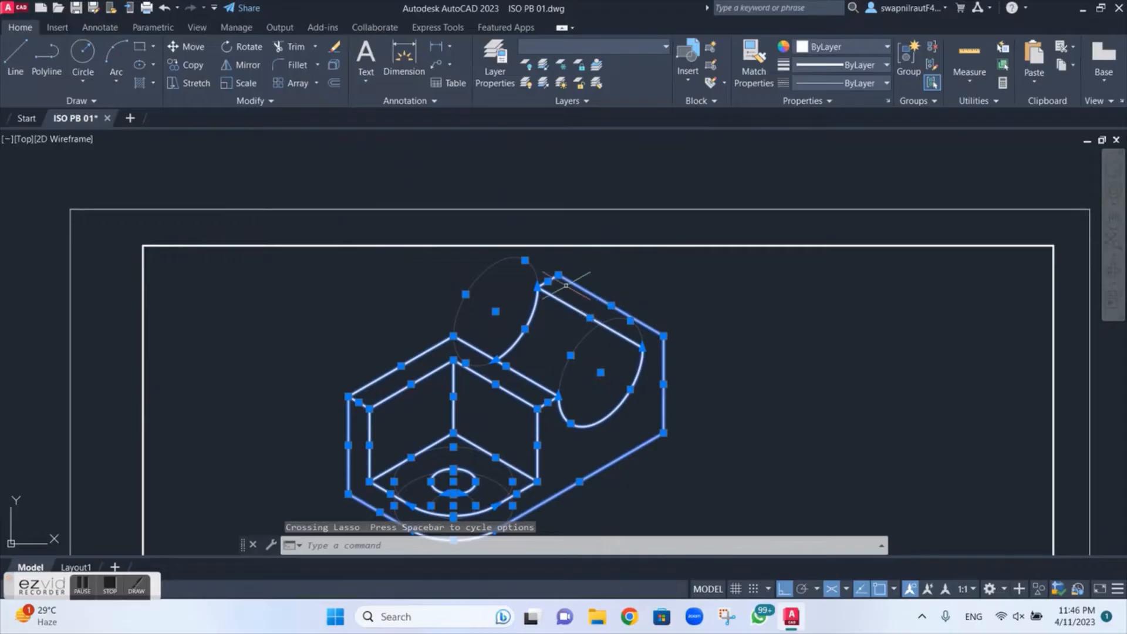
{"action": "scroll", "coordinate": [604, 335], "scroll_direction": "down", "scroll_amount": 5}
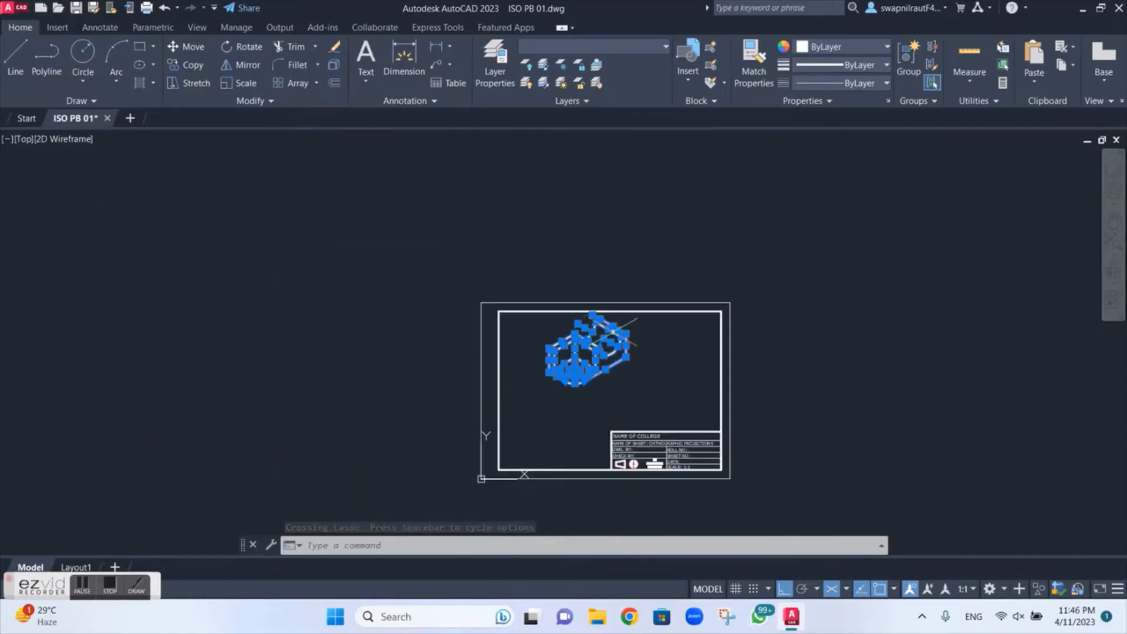
{"action": "scroll", "coordinate": [604, 335], "scroll_direction": "up", "scroll_amount": 4}
{"action": "right_click", "coordinate": [602, 335]}
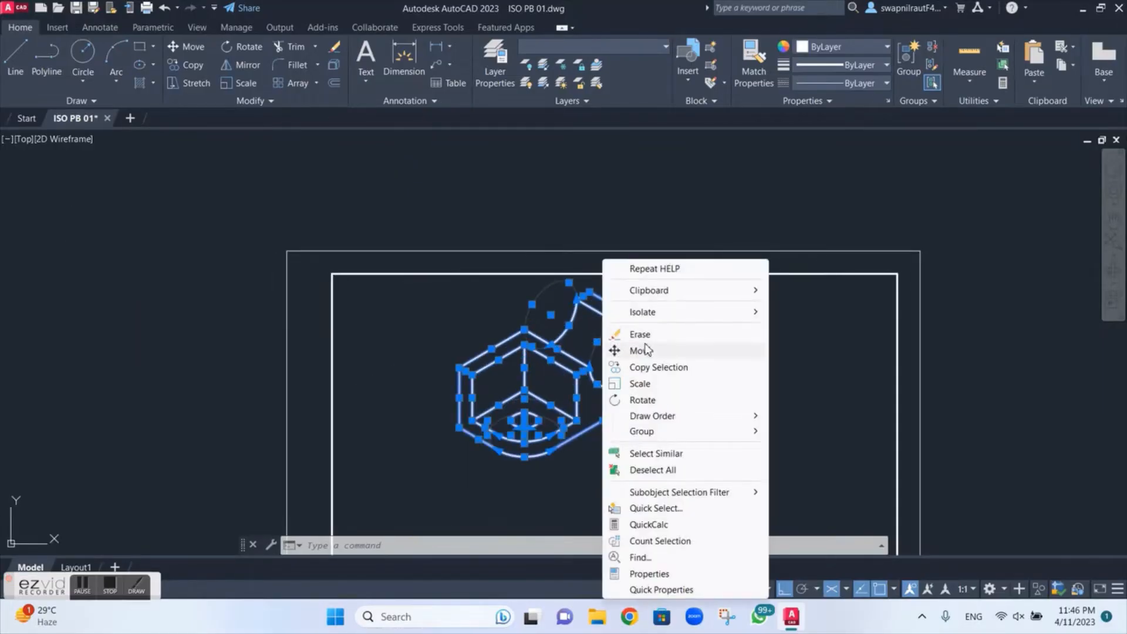
{"action": "left_click", "coordinate": [639, 350]}
{"action": "scroll", "coordinate": [596, 350], "scroll_direction": "down", "scroll_amount": 2}
{"action": "middle_click_drag", "start_coordinate": [591, 352], "coordinate": [590, 287]}
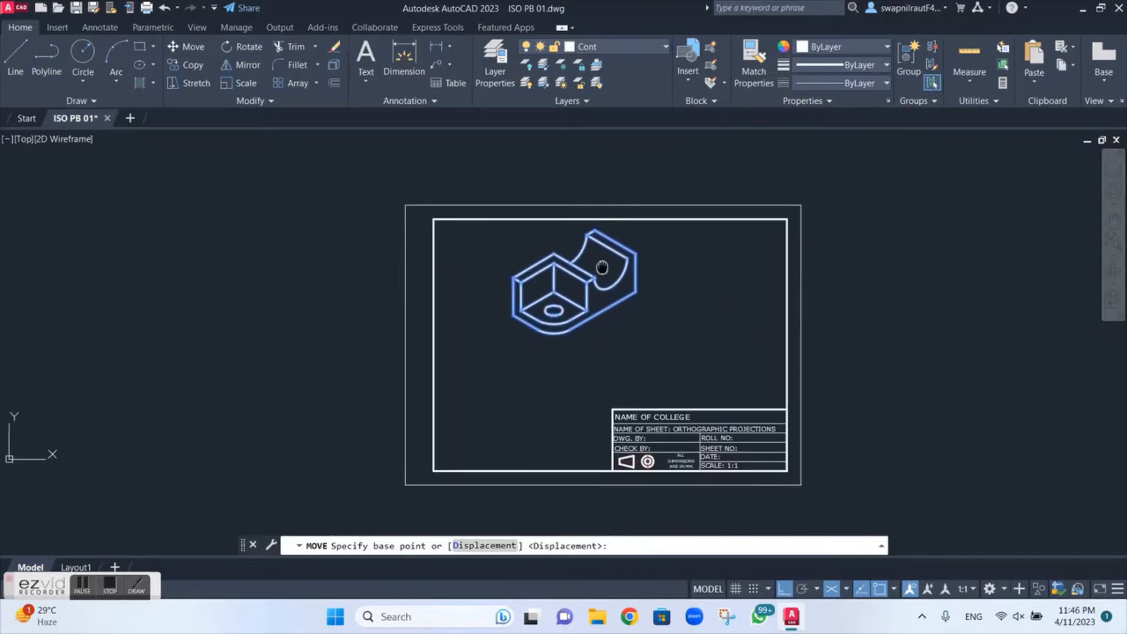
{"action": "scroll", "coordinate": [578, 231], "scroll_direction": "down", "scroll_amount": 2}
{"action": "left_click", "coordinate": [572, 223]}
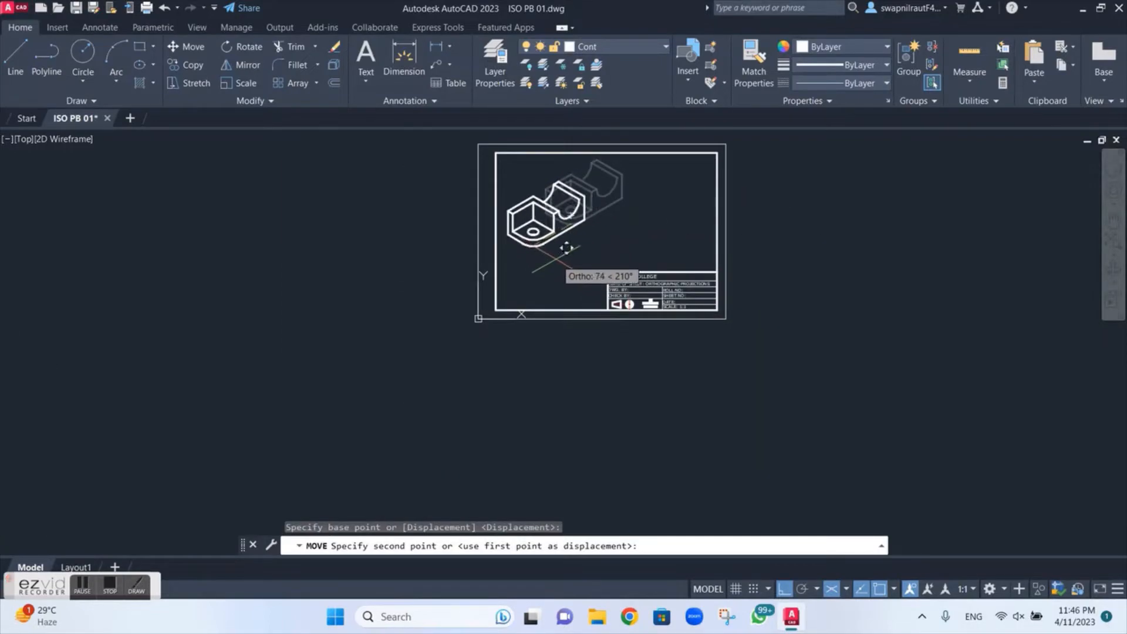
{"action": "key", "text": "Escape"}
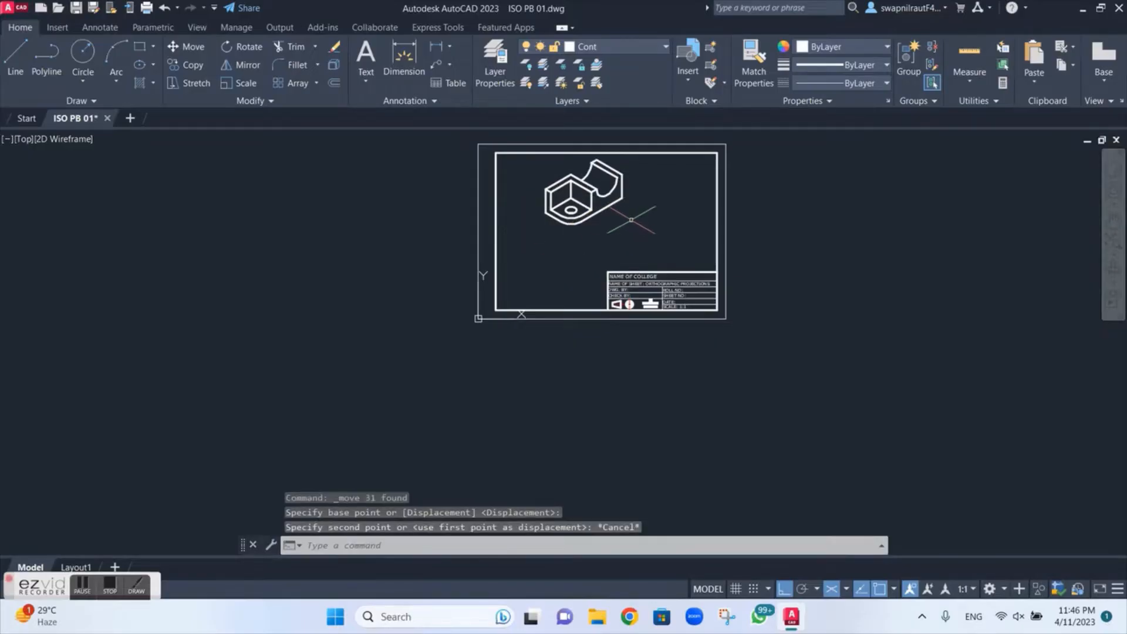
Step: Move the isometric part diagonally down along the 210° isometric direction, using the lowest point of its rounded front edge as base point
{"action": "left_click", "coordinate": [639, 214]}
{"action": "mouse_move", "coordinate": [635, 174]}
{"action": "left_mouse_down"}
{"action": "mouse_move", "coordinate": [605, 159]}
{"action": "mouse_move", "coordinate": [549, 185]}
{"action": "mouse_move", "coordinate": [552, 235]}
{"action": "mouse_move", "coordinate": [604, 253]}
{"action": "mouse_move", "coordinate": [606, 212]}
{"action": "left_mouse_up"}
{"action": "scroll", "coordinate": [606, 203], "scroll_direction": "up", "scroll_amount": 4}
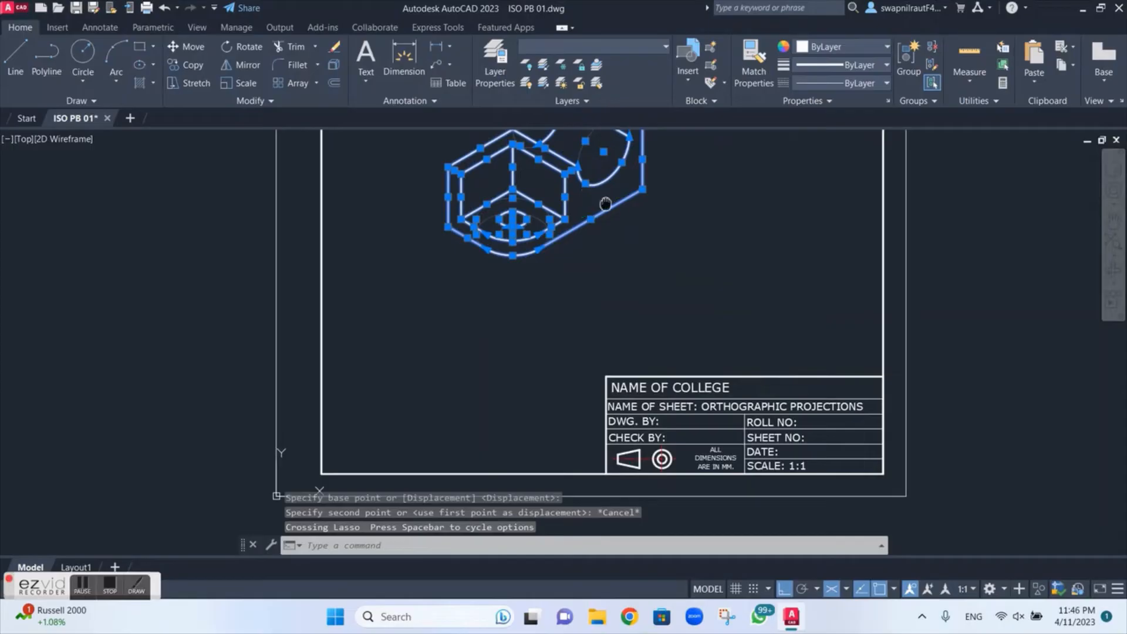
{"action": "middle_click_drag", "start_coordinate": [606, 204], "coordinate": [601, 280]}
{"action": "scroll", "coordinate": [602, 279], "scroll_direction": "down", "scroll_amount": 2}
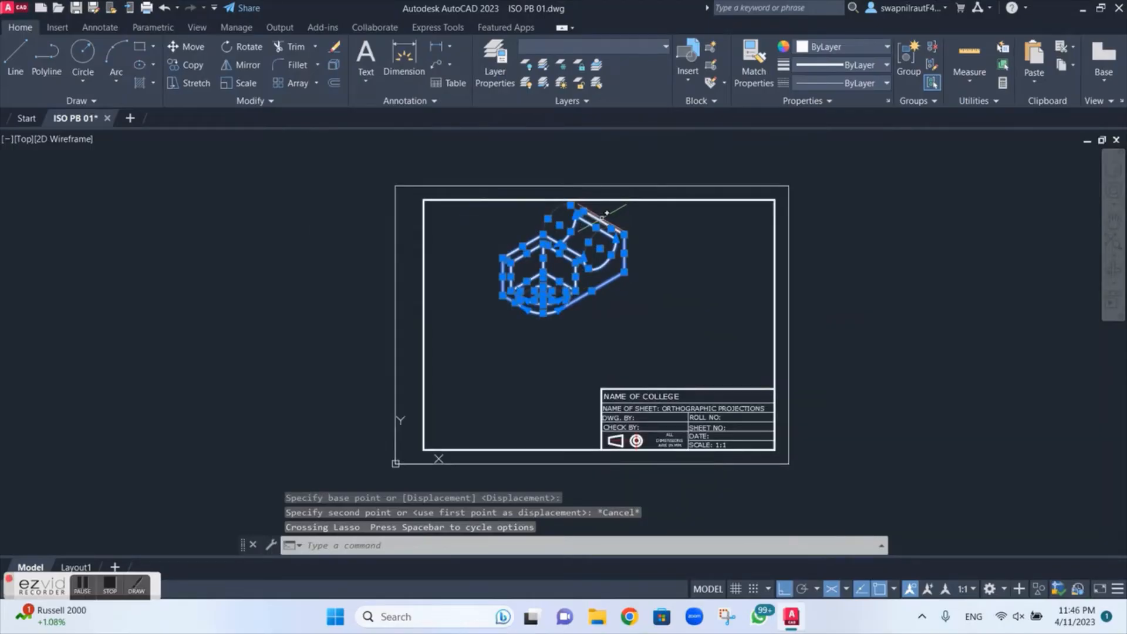
{"action": "right_click", "coordinate": [582, 245]}
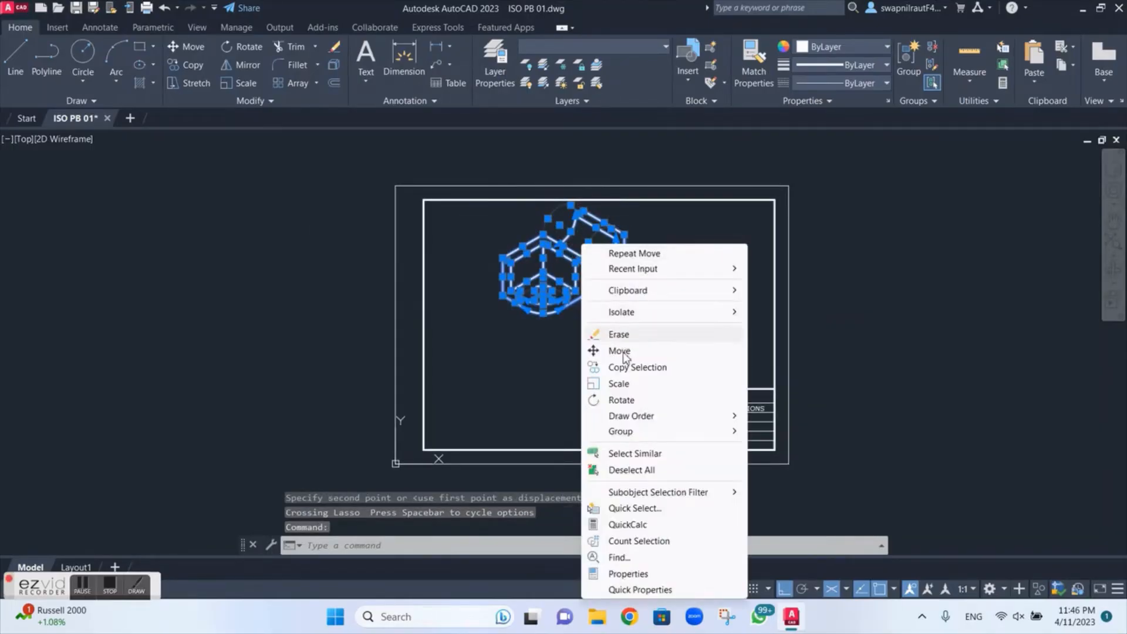
{"action": "left_click", "coordinate": [621, 352]}
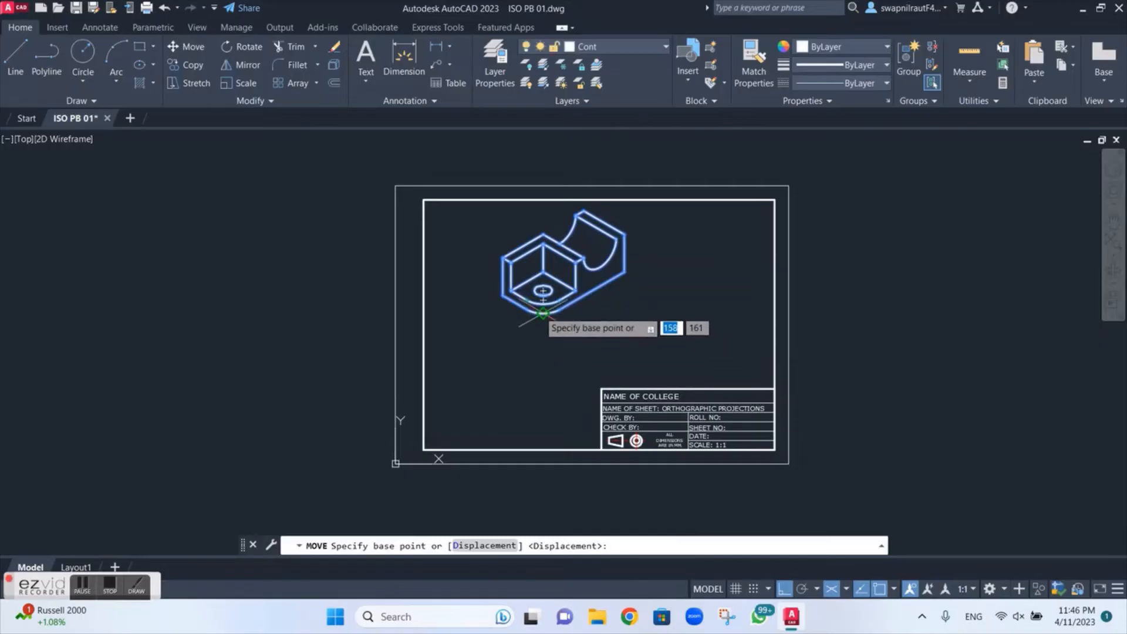
{"action": "left_click", "coordinate": [543, 312]}
{"action": "left_click", "coordinate": [481, 348]}
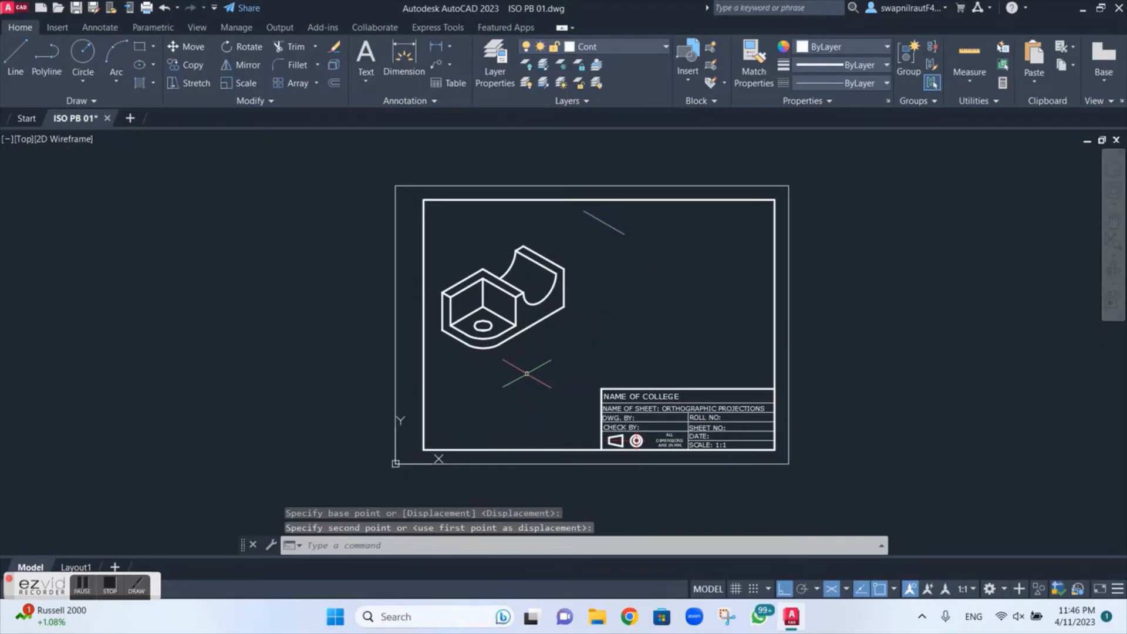
{"action": "key", "text": "Escape"}
{"action": "mouse_move", "coordinate": [634, 280]}
{"action": "left_mouse_down"}
{"action": "mouse_move", "coordinate": [511, 252]}
{"action": "mouse_move", "coordinate": [461, 261]}
{"action": "mouse_move", "coordinate": [437, 287]}
{"action": "mouse_move", "coordinate": [449, 346]}
{"action": "mouse_move", "coordinate": [492, 376]}
{"action": "mouse_move", "coordinate": [540, 358]}
{"action": "mouse_move", "coordinate": [531, 376]}
{"action": "left_mouse_up"}
{"action": "right_click", "coordinate": [516, 387]}
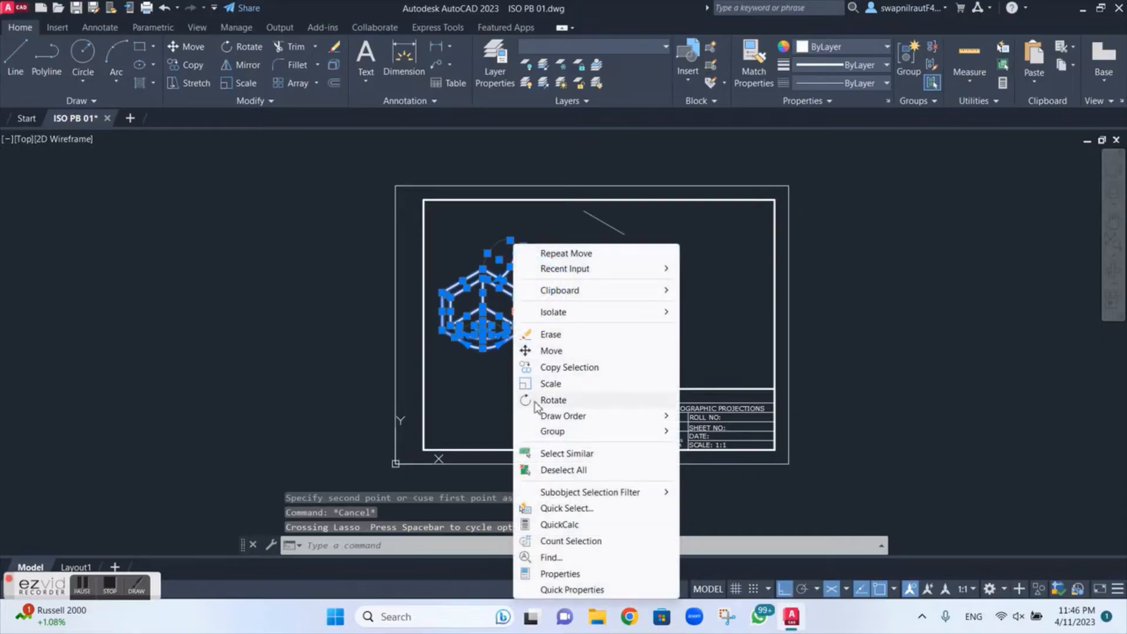
{"action": "left_click", "coordinate": [549, 350]}
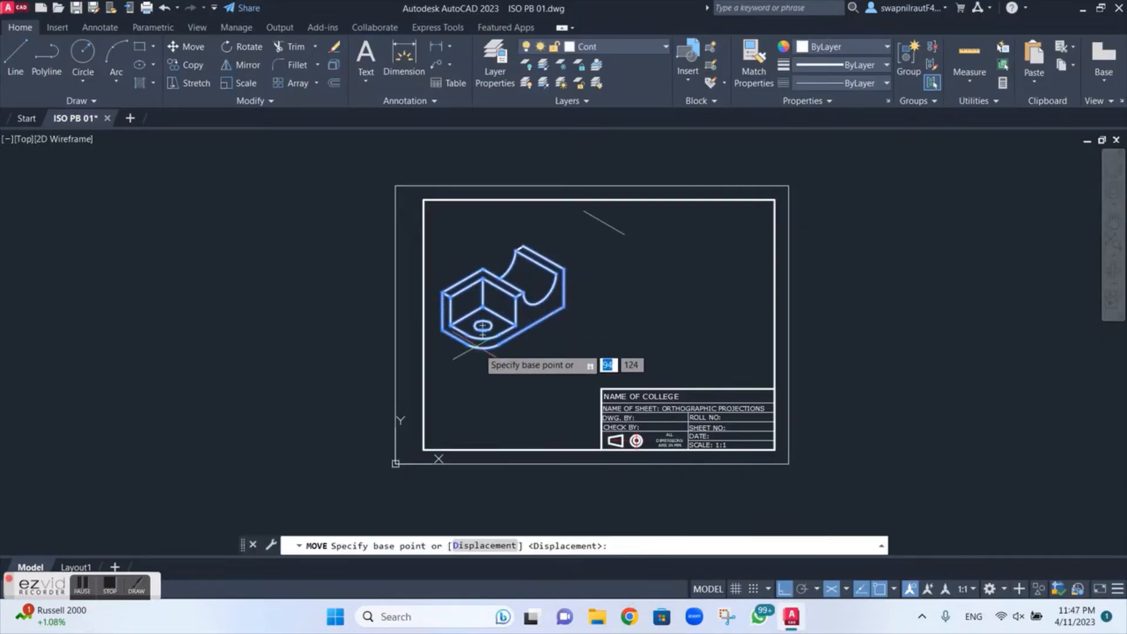
{"action": "left_click", "coordinate": [480, 339]}
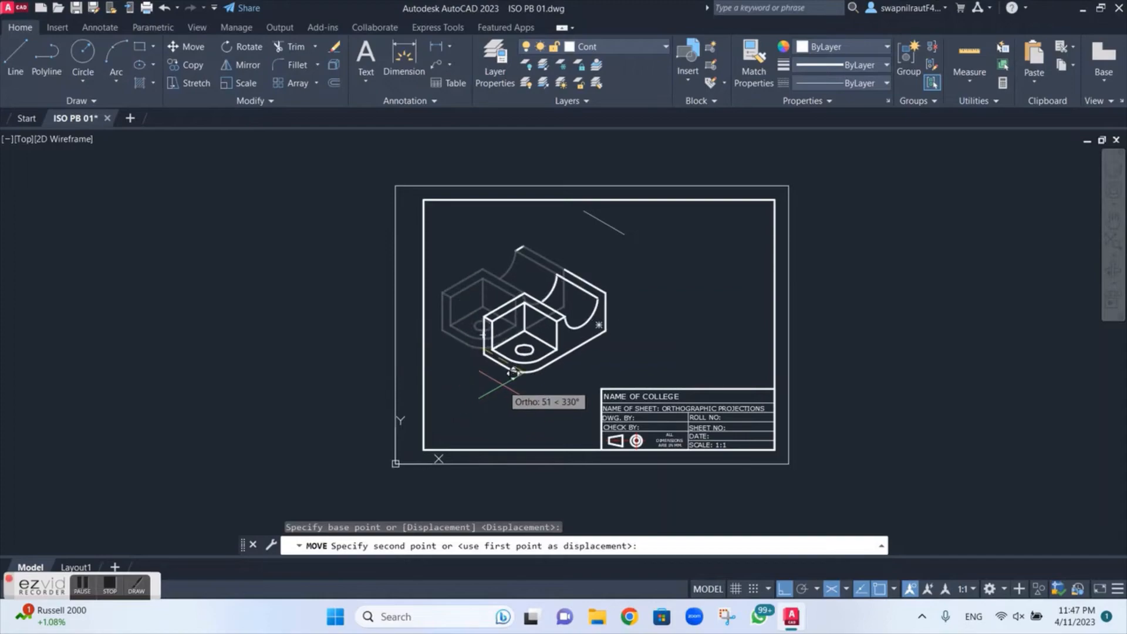
{"action": "key", "text": "Escape"}
Step: Move the isometric part straight down in the right isoplane until its rounded front edge meets the sheet frame's bottom border
{"action": "left_click", "coordinate": [561, 233]}
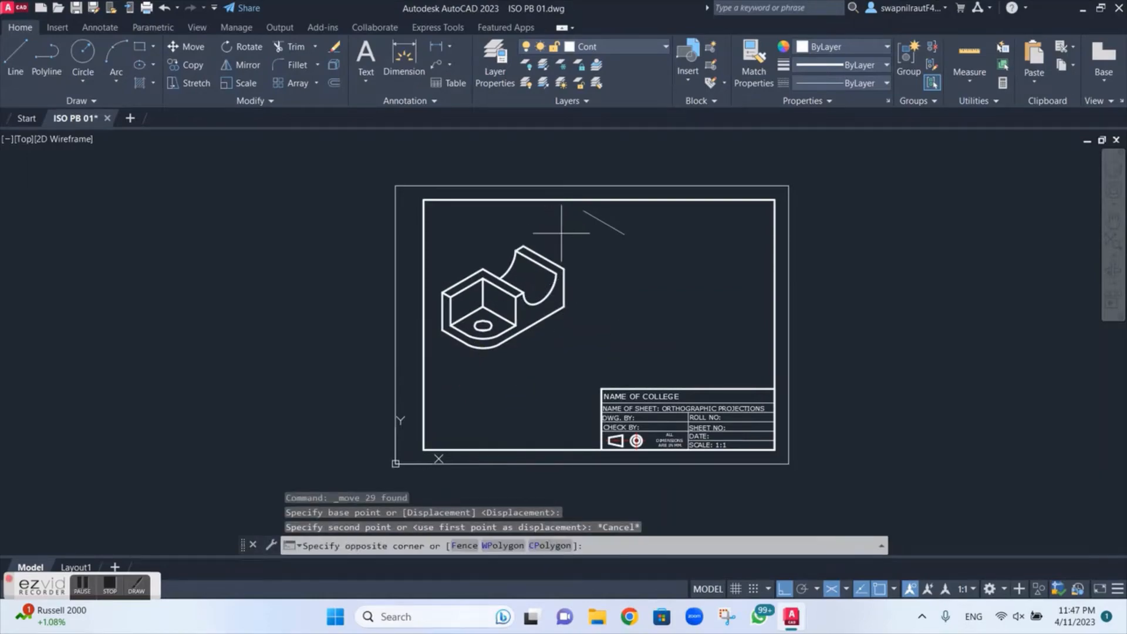
{"action": "mouse_move", "coordinate": [561, 233]}
{"action": "left_mouse_down"}
{"action": "mouse_move", "coordinate": [441, 261]}
{"action": "mouse_move", "coordinate": [435, 310]}
{"action": "mouse_move", "coordinate": [479, 352]}
{"action": "mouse_move", "coordinate": [531, 376]}
{"action": "mouse_move", "coordinate": [583, 322]}
{"action": "mouse_move", "coordinate": [569, 318]}
{"action": "left_mouse_up"}
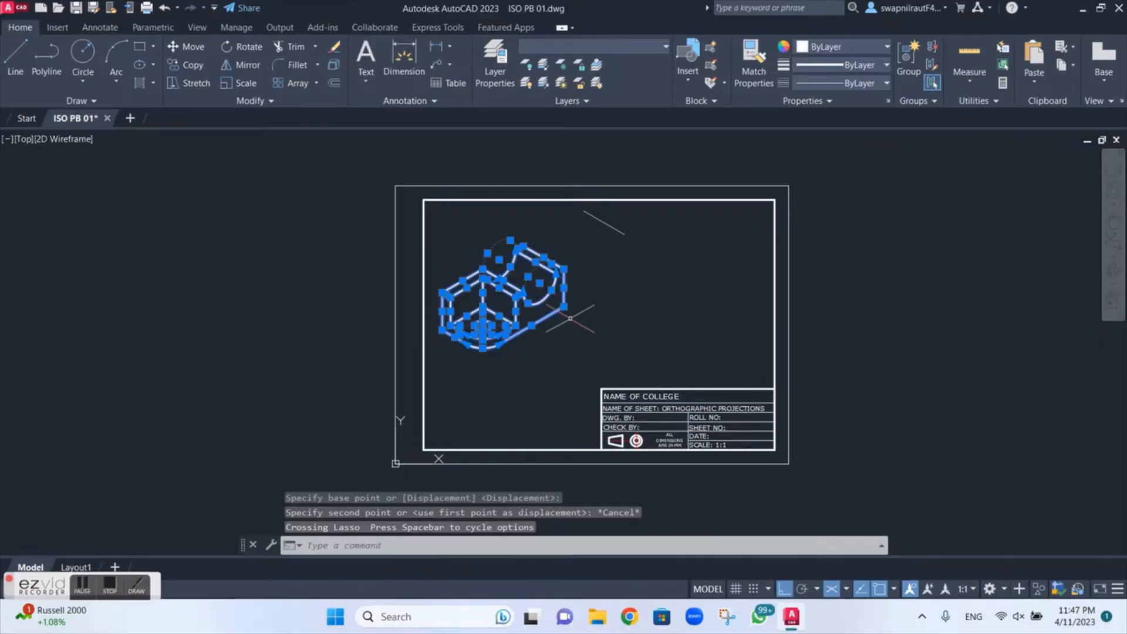
{"action": "right_click", "coordinate": [526, 302]}
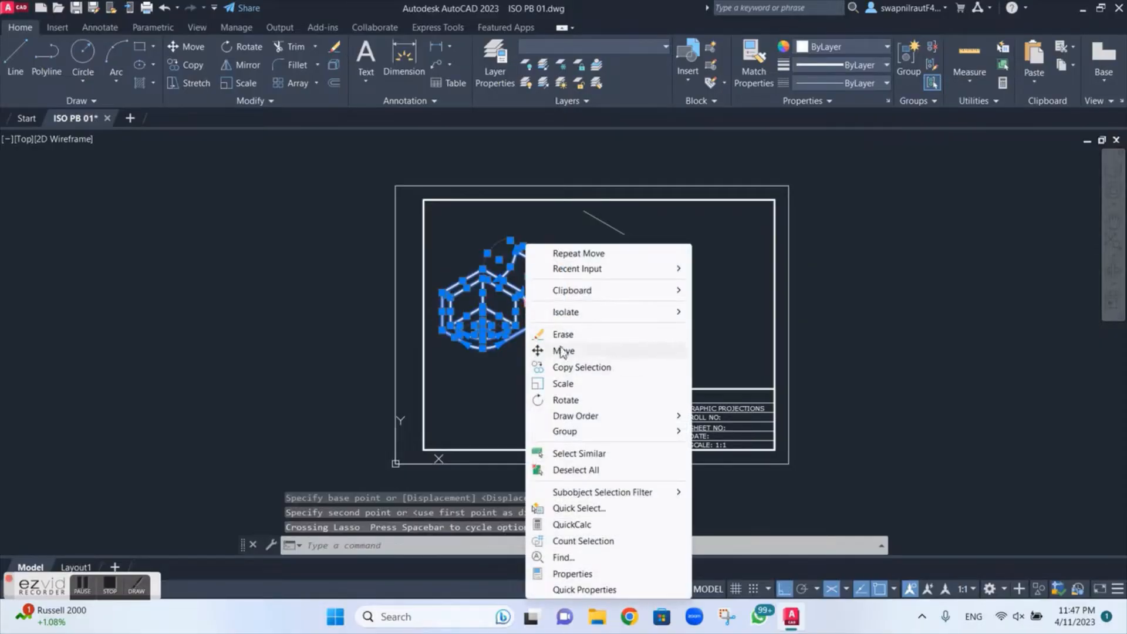
{"action": "left_click", "coordinate": [561, 351]}
{"action": "left_click", "coordinate": [493, 353]}
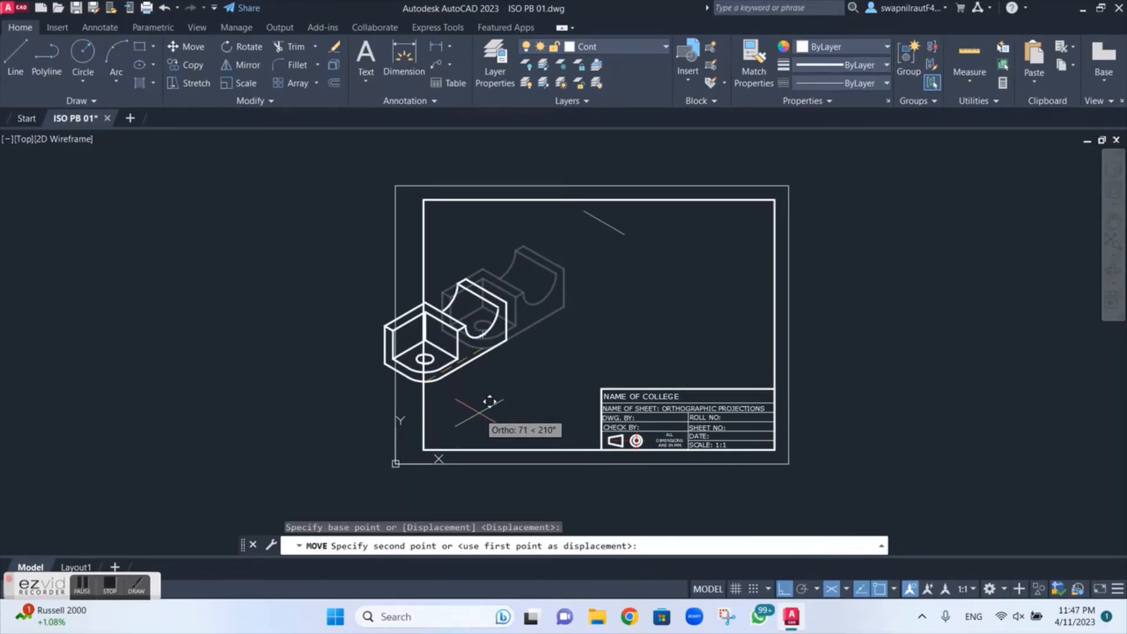
{"action": "key", "text": "F5"}
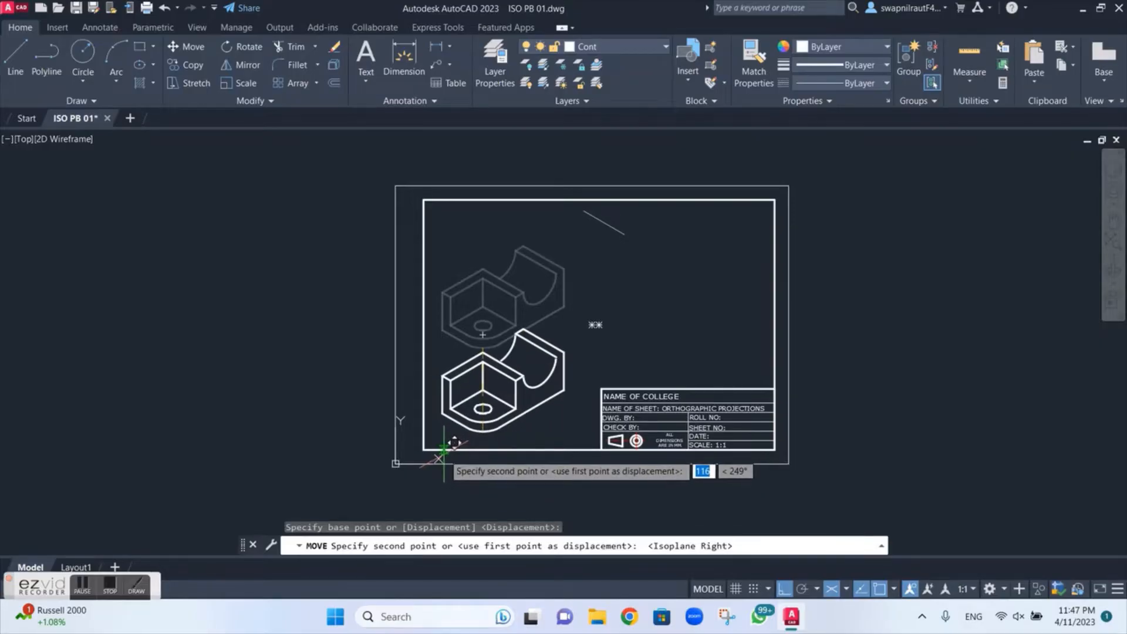
{"action": "left_click", "coordinate": [478, 455]}
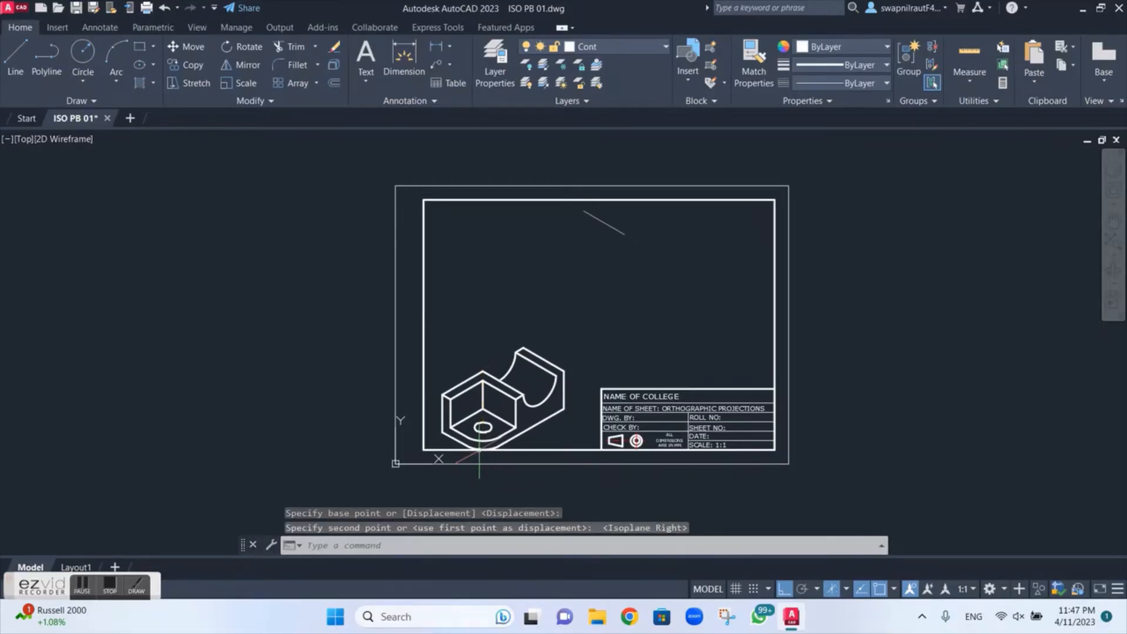
Step: Erase the stray diagonal line left behind in the upper part of the sheet
{"action": "key", "text": "Escape"}
{"action": "left_click_drag", "start_coordinate": [670, 239], "coordinate": [578, 222]}
{"action": "key", "text": "Delete"}
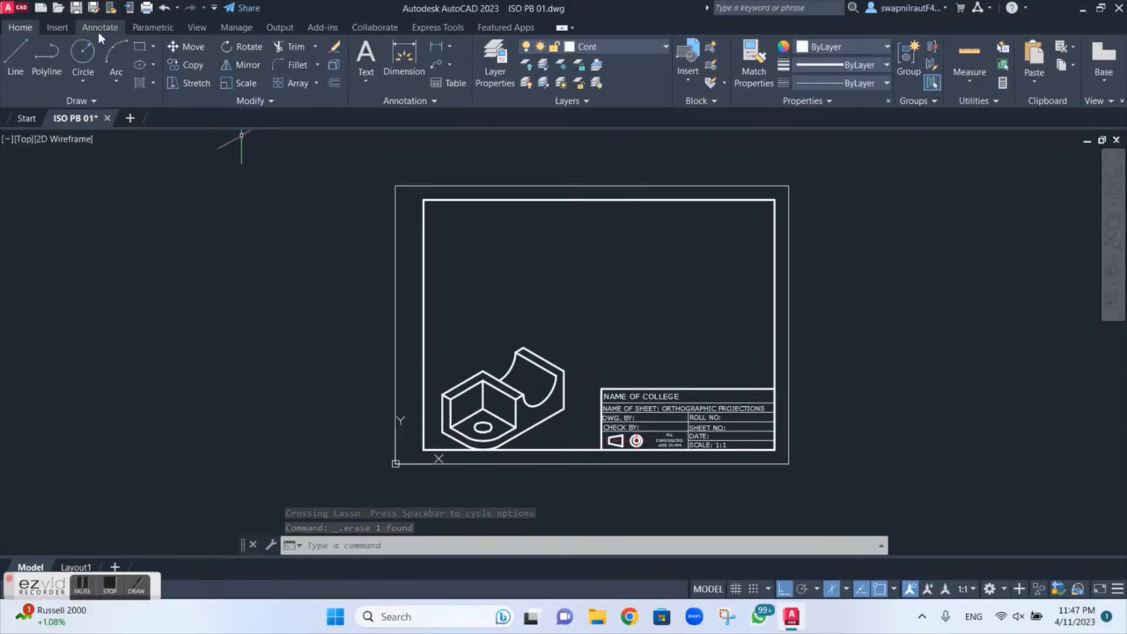
Step: Attach the ISO 2 image as a reference at the sheet's lower-left outer corner with scale factor 1
{"action": "left_click", "coordinate": [57, 27]}
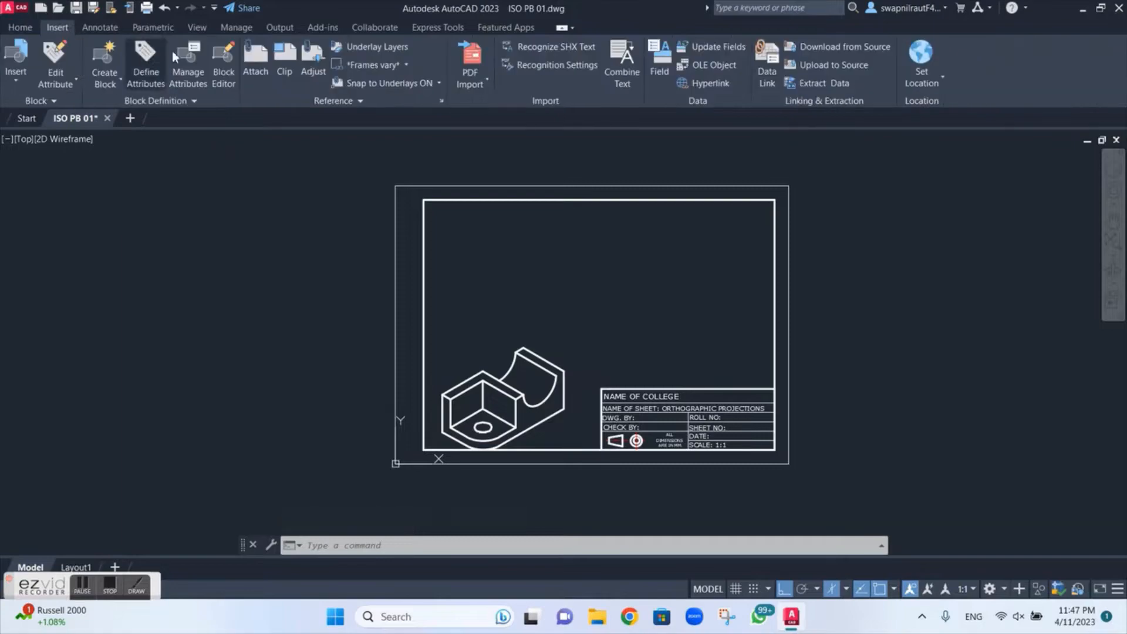
{"action": "left_click", "coordinate": [254, 70]}
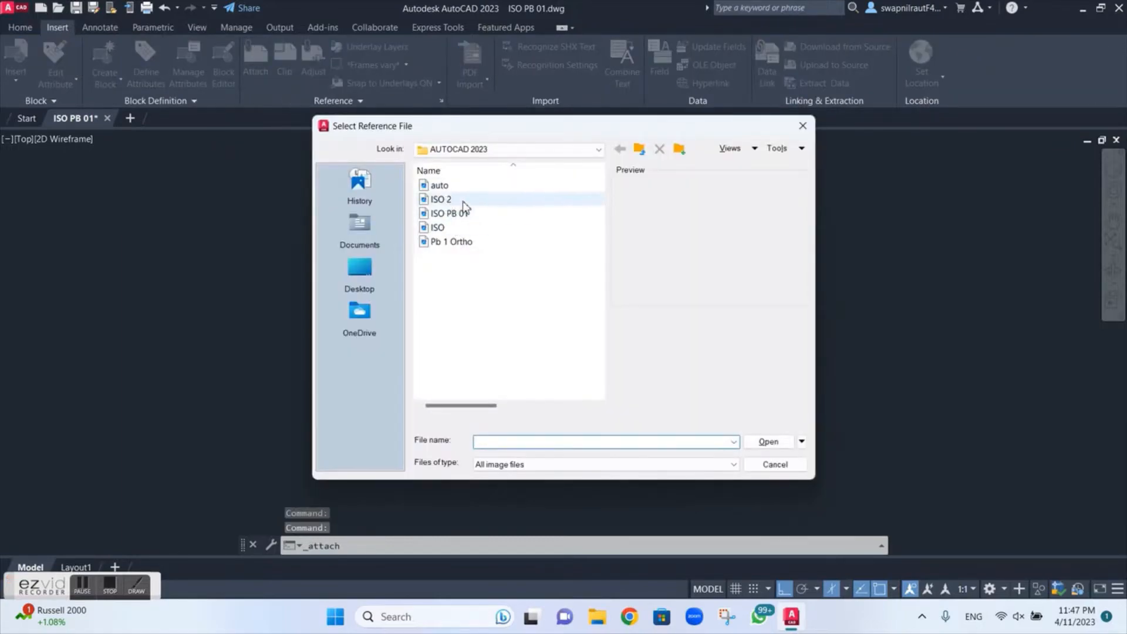
{"action": "left_click", "coordinate": [462, 202]}
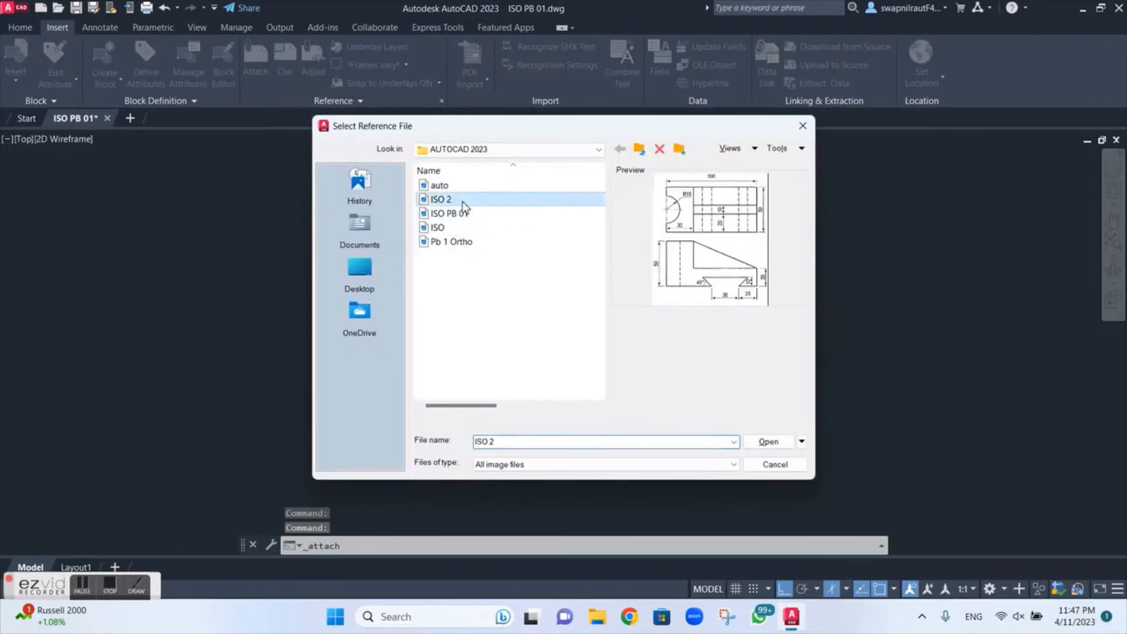
{"action": "left_click", "coordinate": [761, 441]}
{"action": "left_click", "coordinate": [578, 412]}
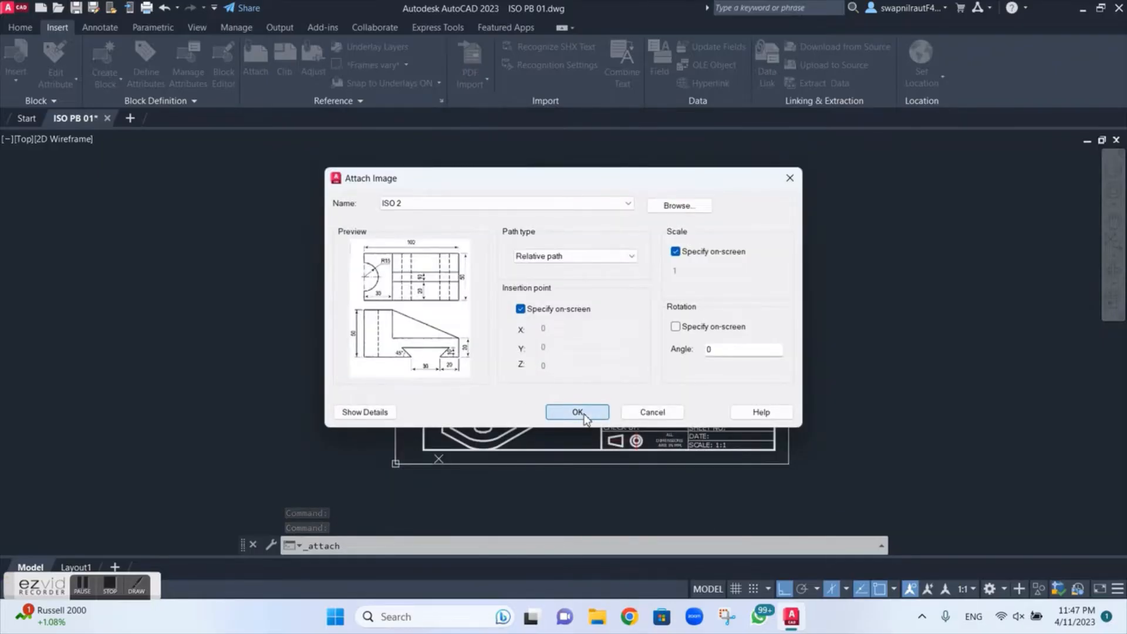
{"action": "left_click", "coordinate": [395, 463]}
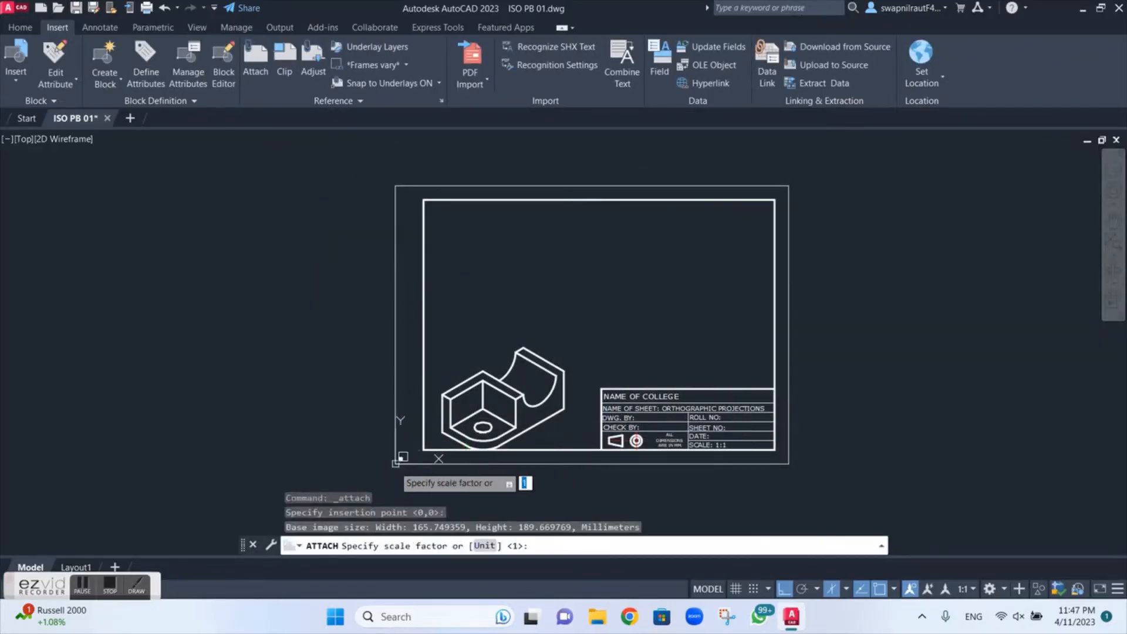
{"action": "key", "text": "Return"}
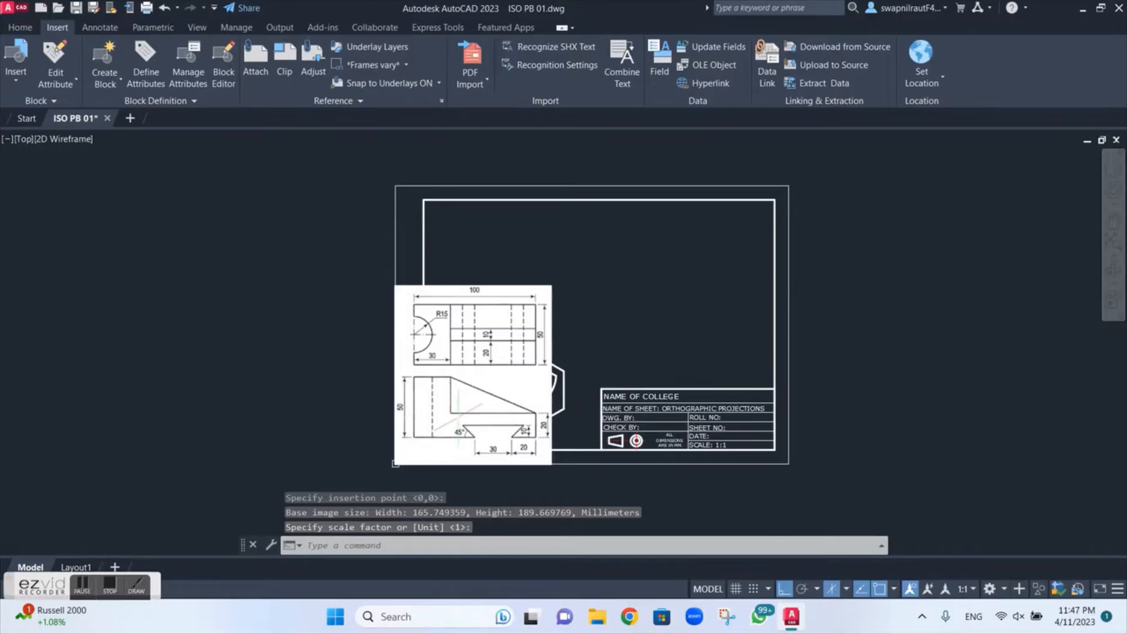
Step: Examine the dimensions and hidden edges of both orthographic views in the attached ISO 2 image
{"action": "scroll", "coordinate": [459, 413], "scroll_direction": "up", "scroll_amount": 2}
{"action": "scroll", "coordinate": [458, 413], "scroll_direction": "down", "scroll_amount": 2}
{"action": "scroll", "coordinate": [458, 414], "scroll_direction": "up", "scroll_amount": 1}
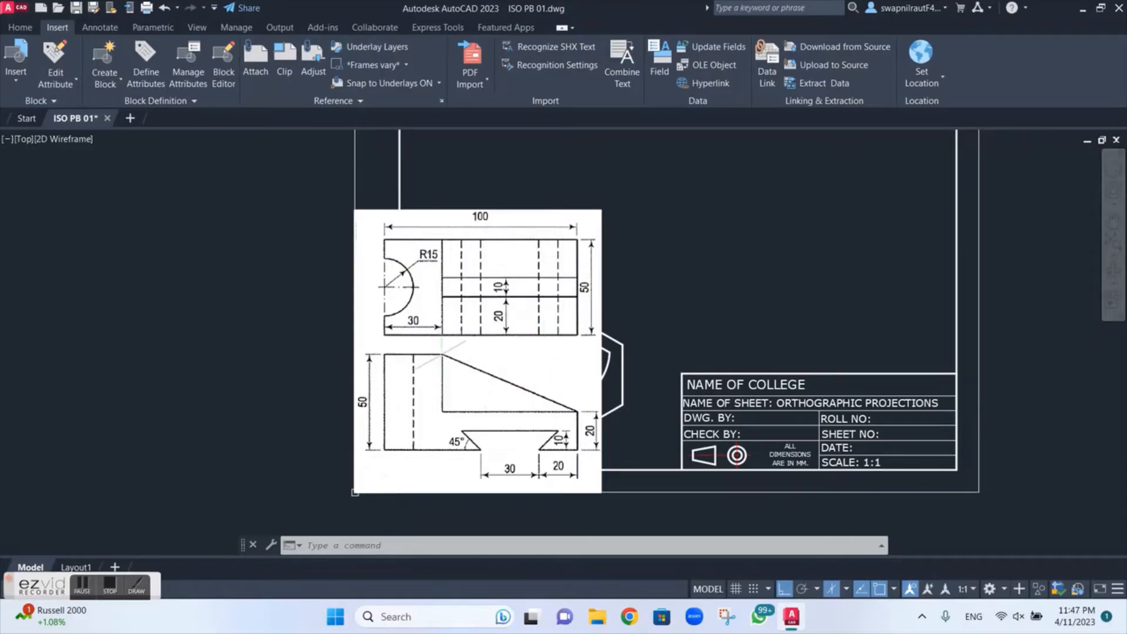
{"action": "scroll", "coordinate": [485, 326], "scroll_direction": "up", "scroll_amount": 2}
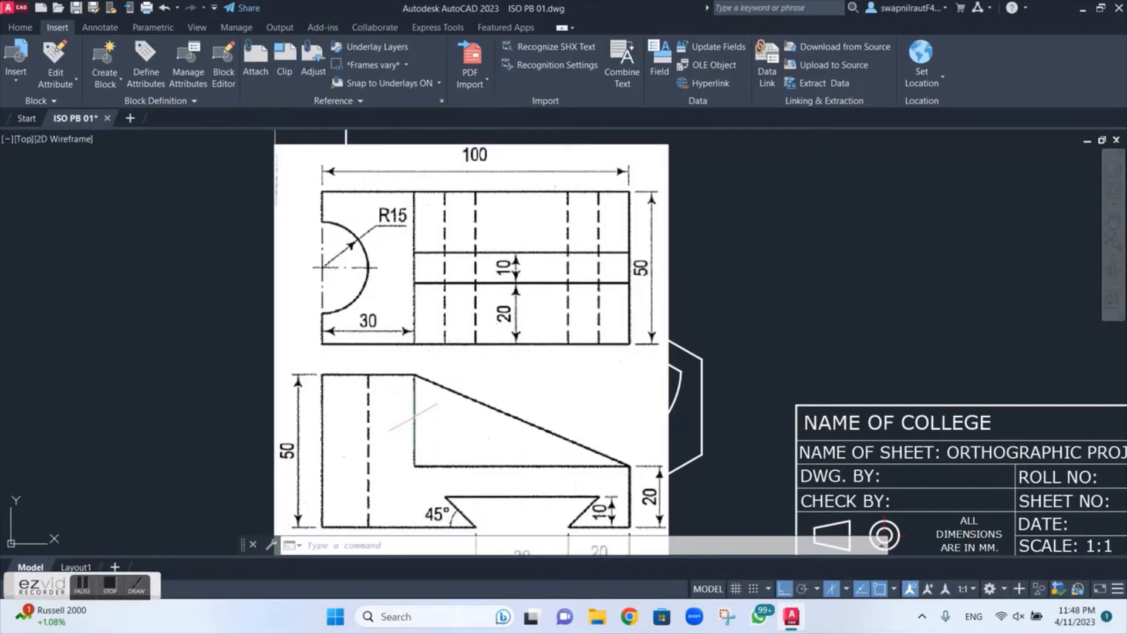
{"action": "scroll", "coordinate": [413, 417], "scroll_direction": "down", "scroll_amount": 2}
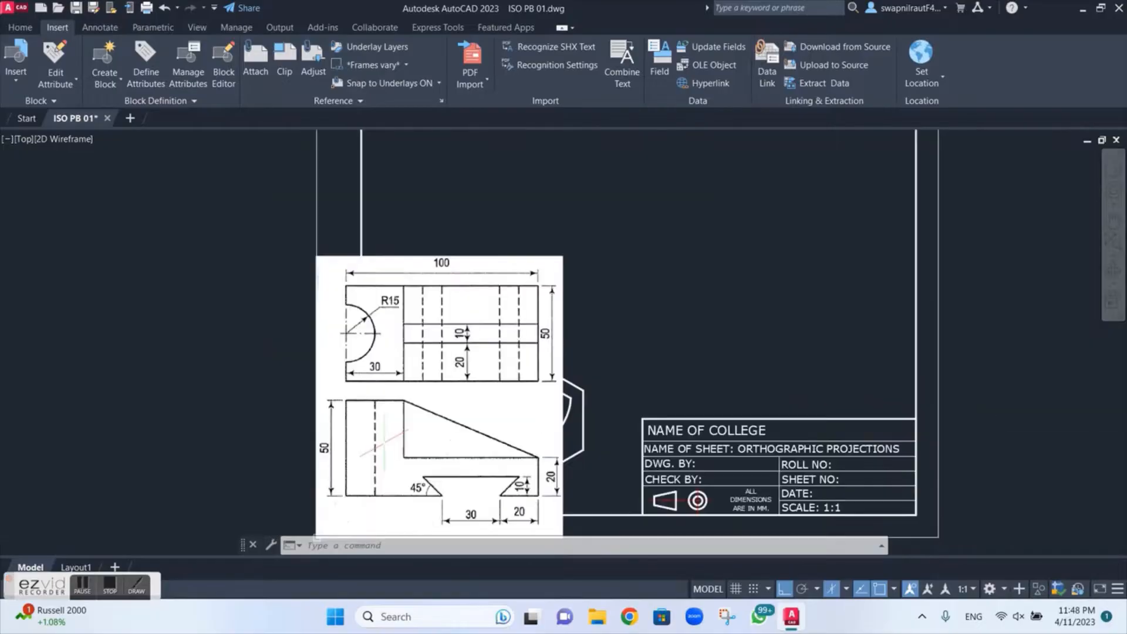
{"action": "scroll", "coordinate": [387, 443], "scroll_direction": "up", "scroll_amount": 2}
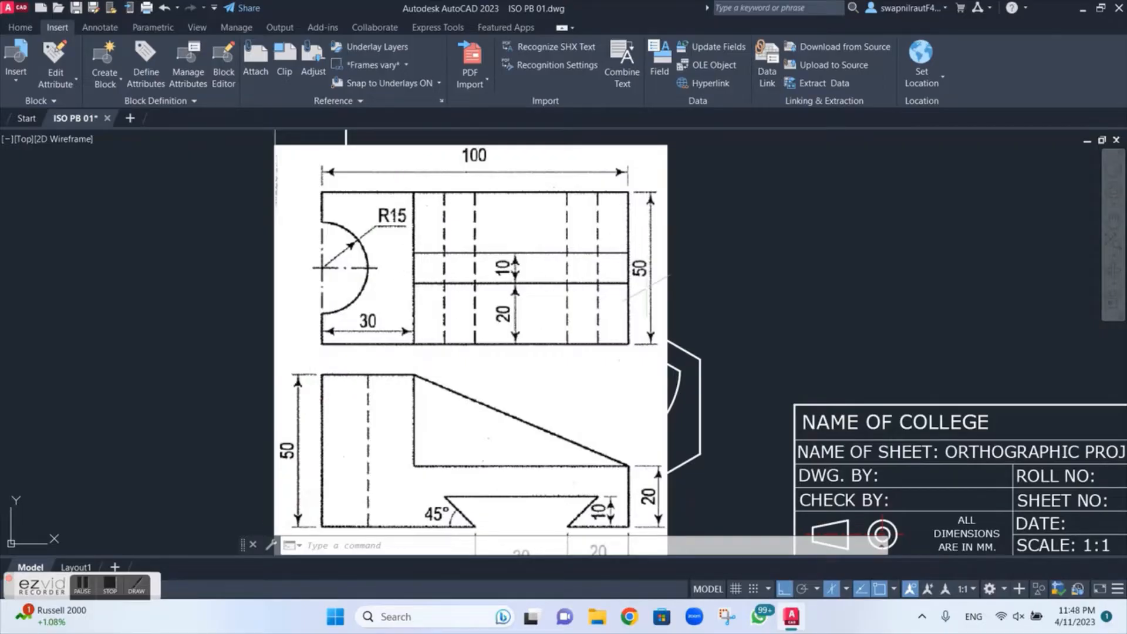
{"action": "scroll", "coordinate": [652, 292], "scroll_direction": "down", "scroll_amount": 4}
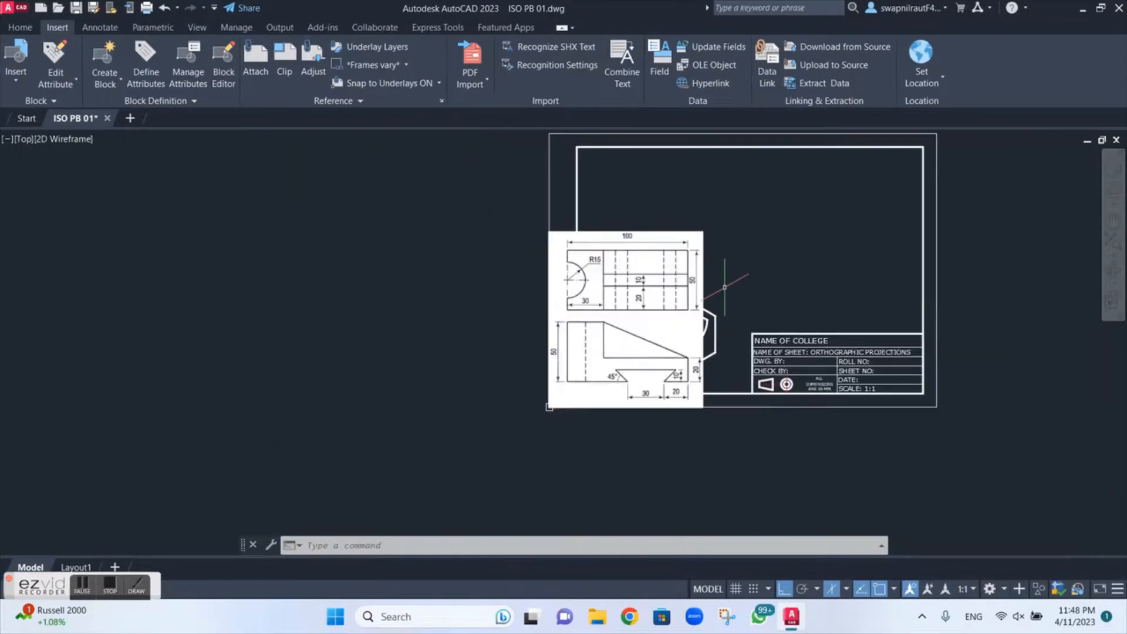
Step: Select all object snap modes in the drafting settings and check that the grid snap is set to isometric
{"action": "middle_click_drag", "start_coordinate": [737, 272], "coordinate": [527, 304]}
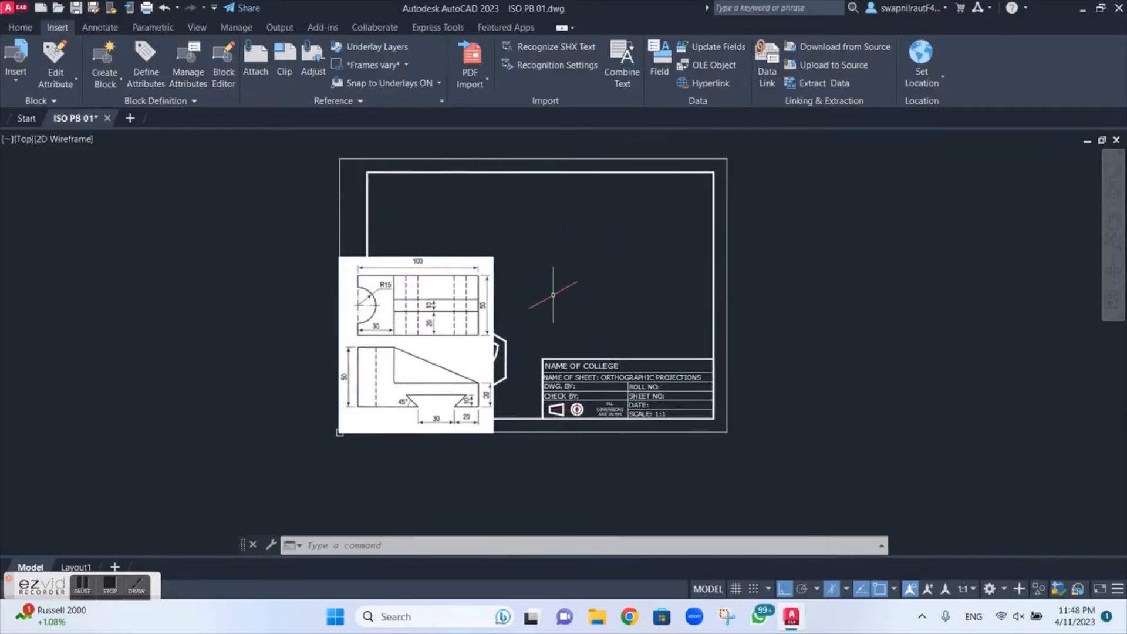
{"action": "scroll", "coordinate": [554, 291], "scroll_direction": "up", "scroll_amount": 2}
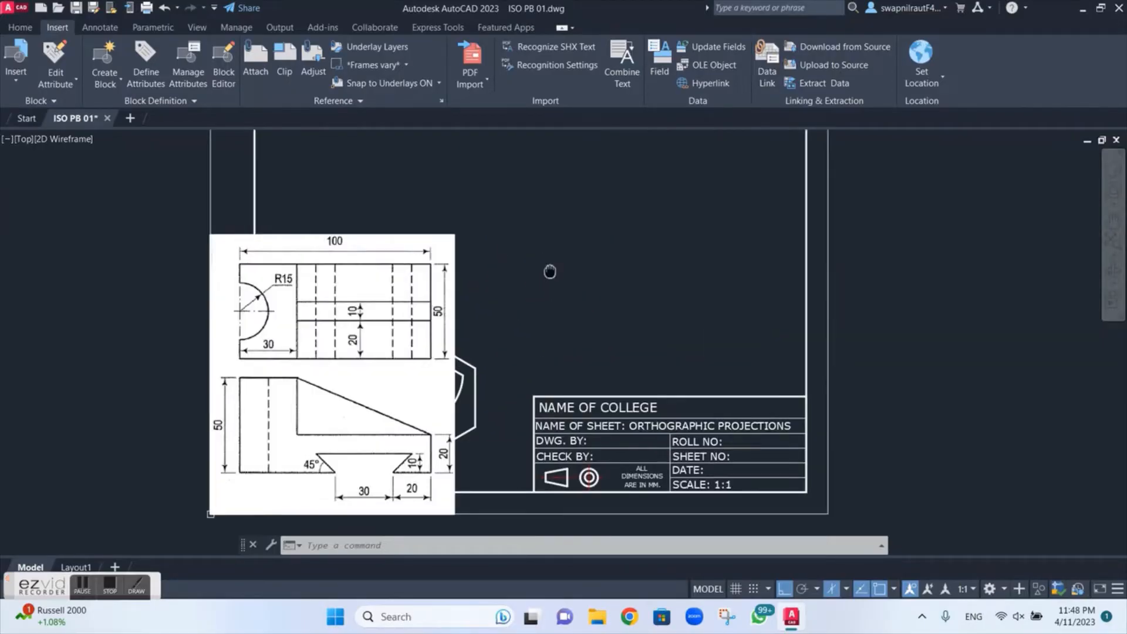
{"action": "middle_click_drag", "start_coordinate": [549, 272], "coordinate": [538, 348]}
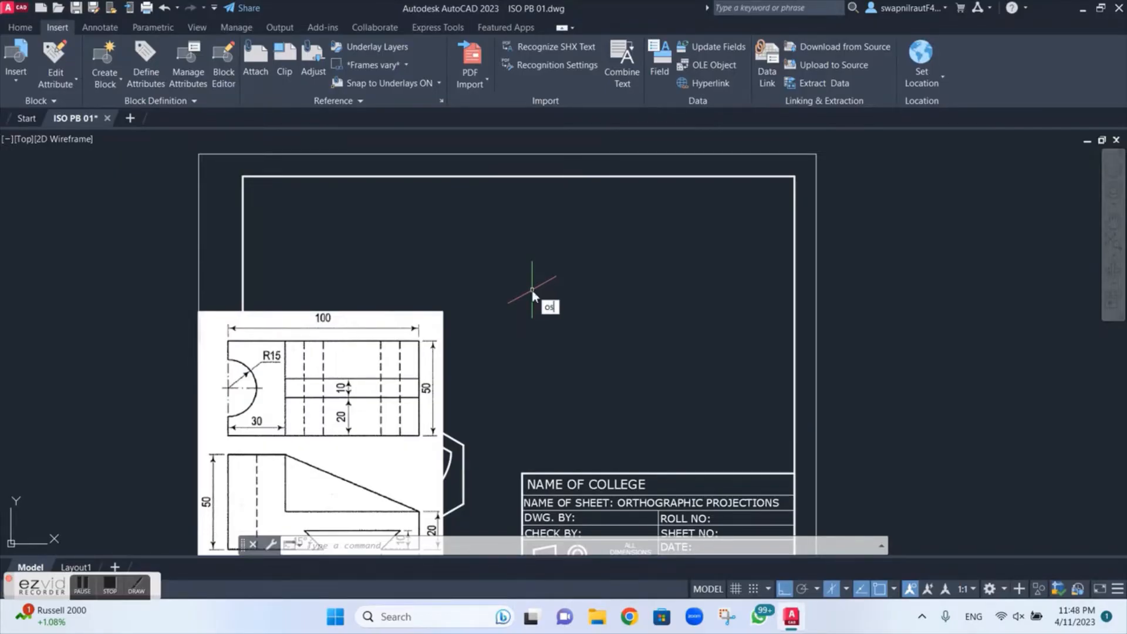
{"action": "key", "text": "Return"}
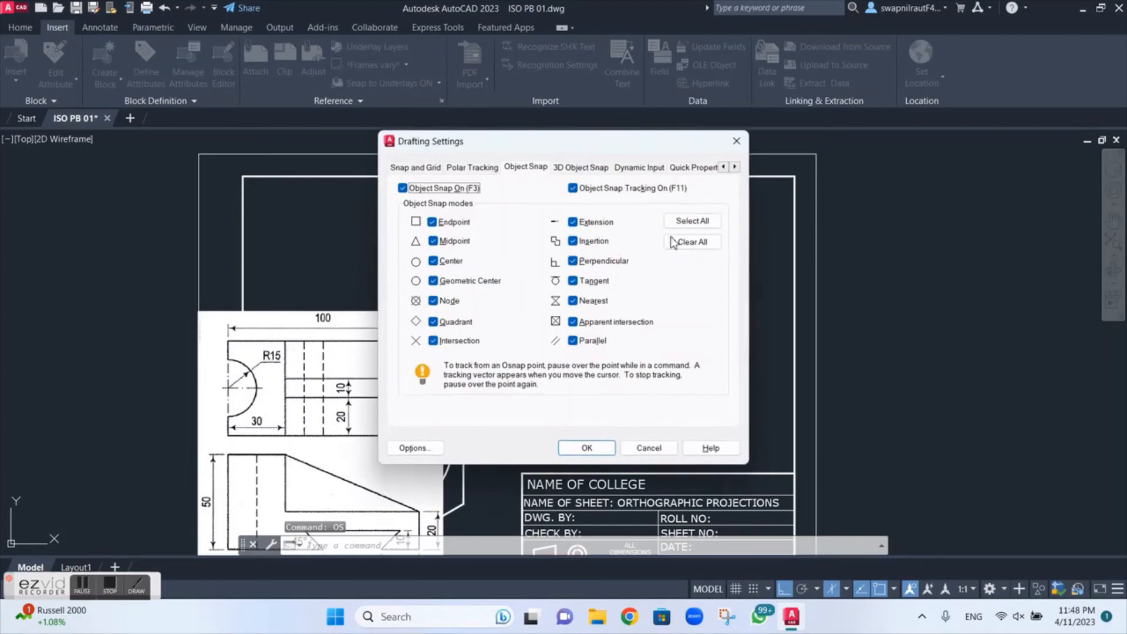
{"action": "left_click", "coordinate": [692, 220]}
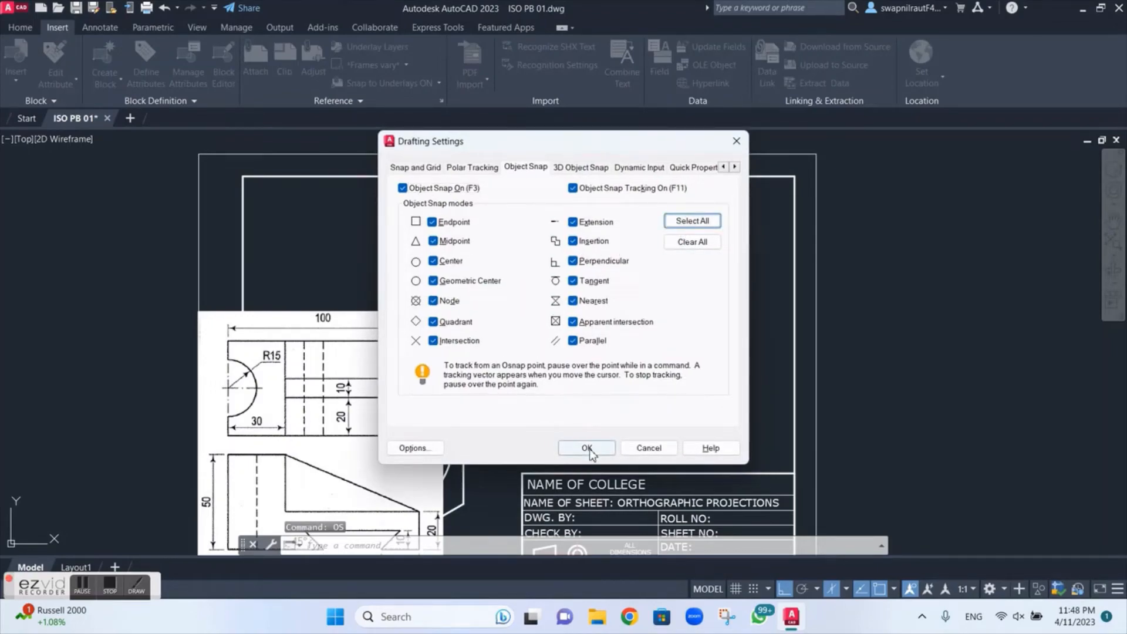
{"action": "left_click", "coordinate": [415, 167]}
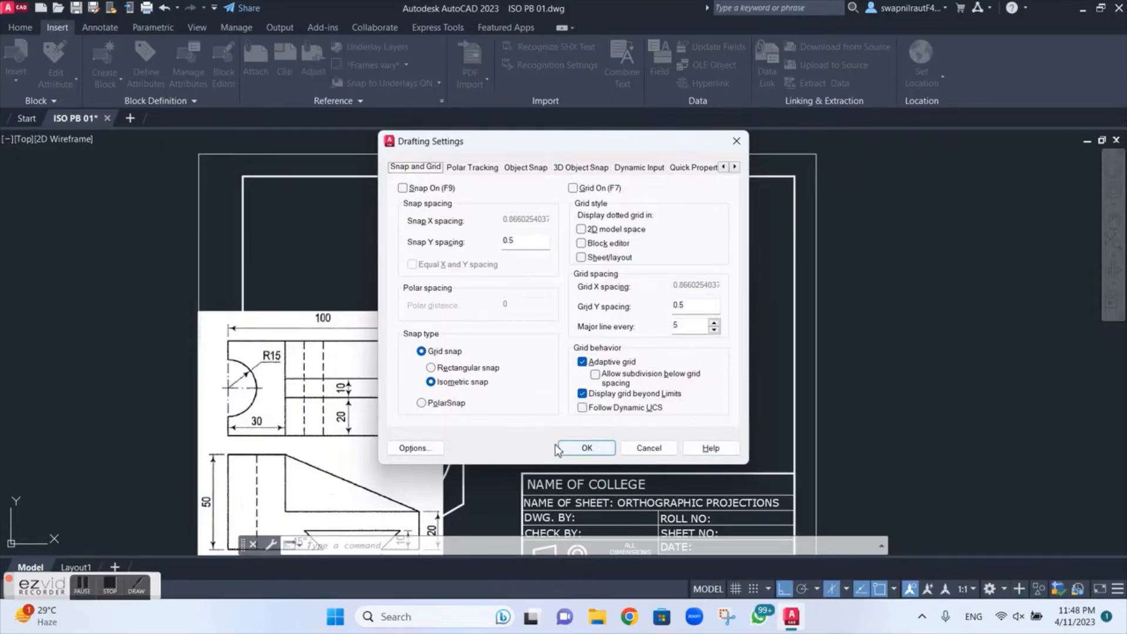
{"action": "left_click", "coordinate": [587, 448]}
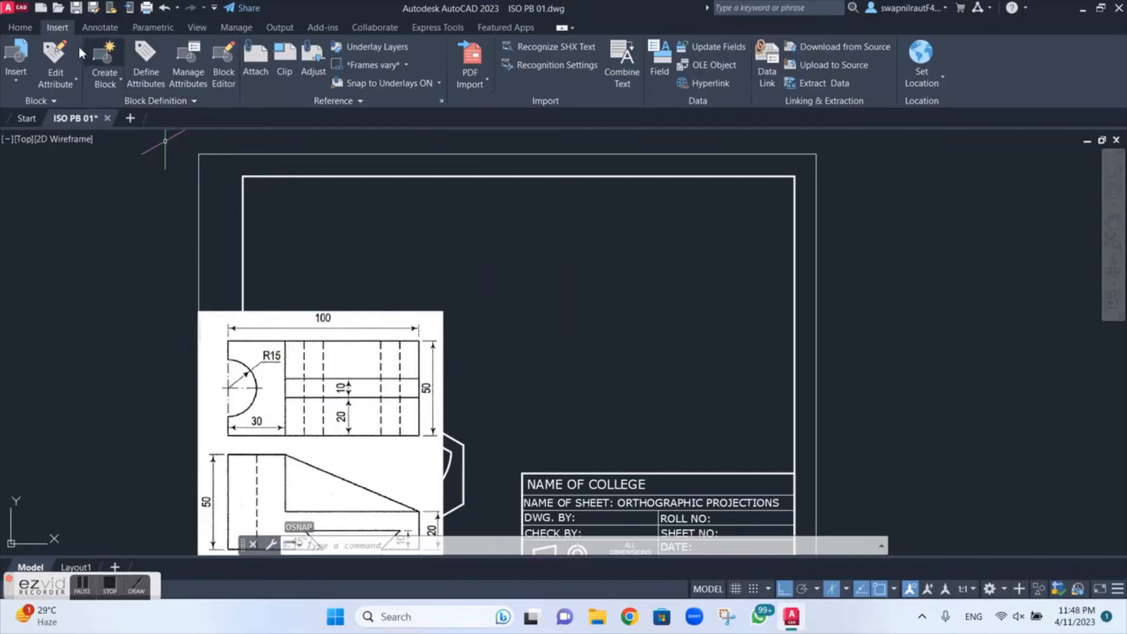
Step: Make Proj the current layer for the construction lines
{"action": "left_click", "coordinate": [24, 28]}
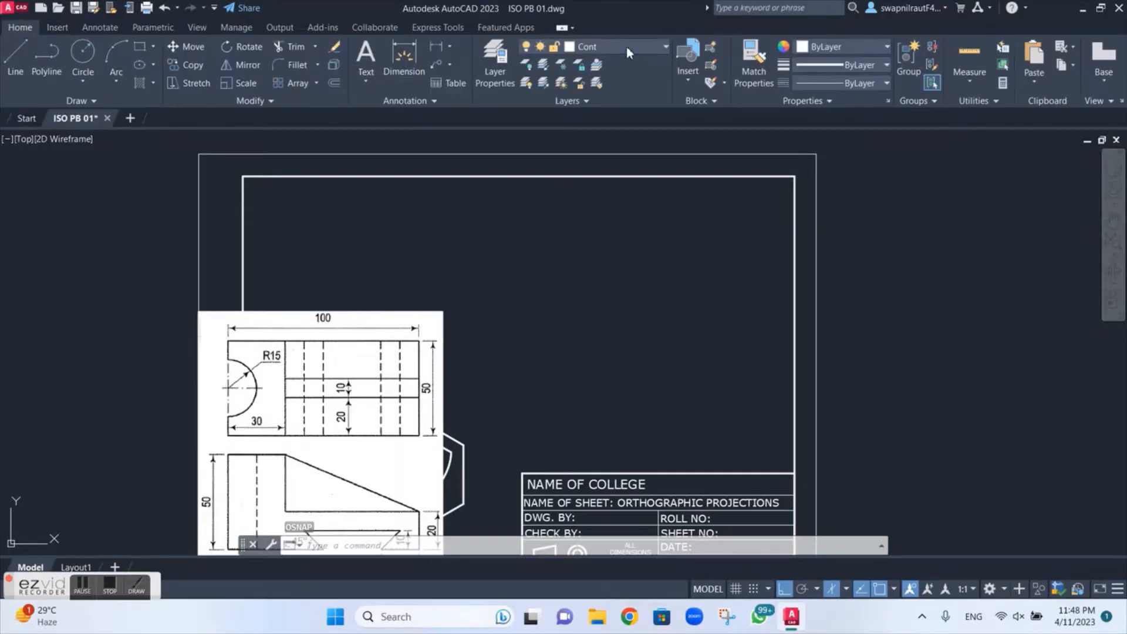
{"action": "left_click", "coordinate": [625, 47]}
{"action": "left_click", "coordinate": [599, 204]}
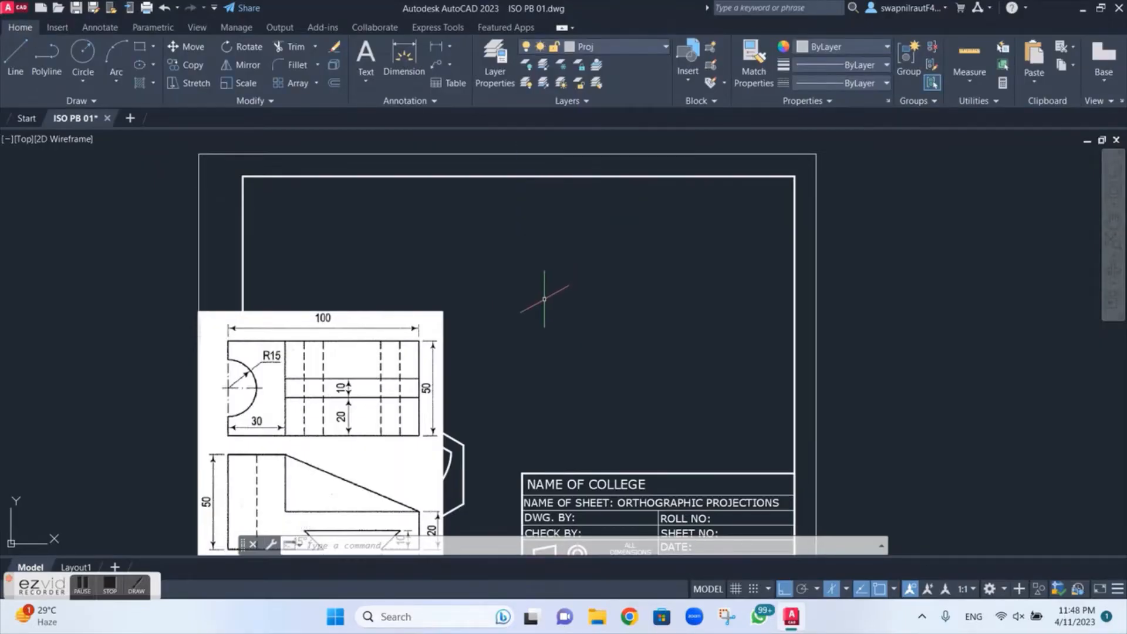
Step: Draw a closed 100 by 50 isometric face in the right isoplane, starting in the open sheet area beside the reference image
{"action": "key", "text": "Return"}
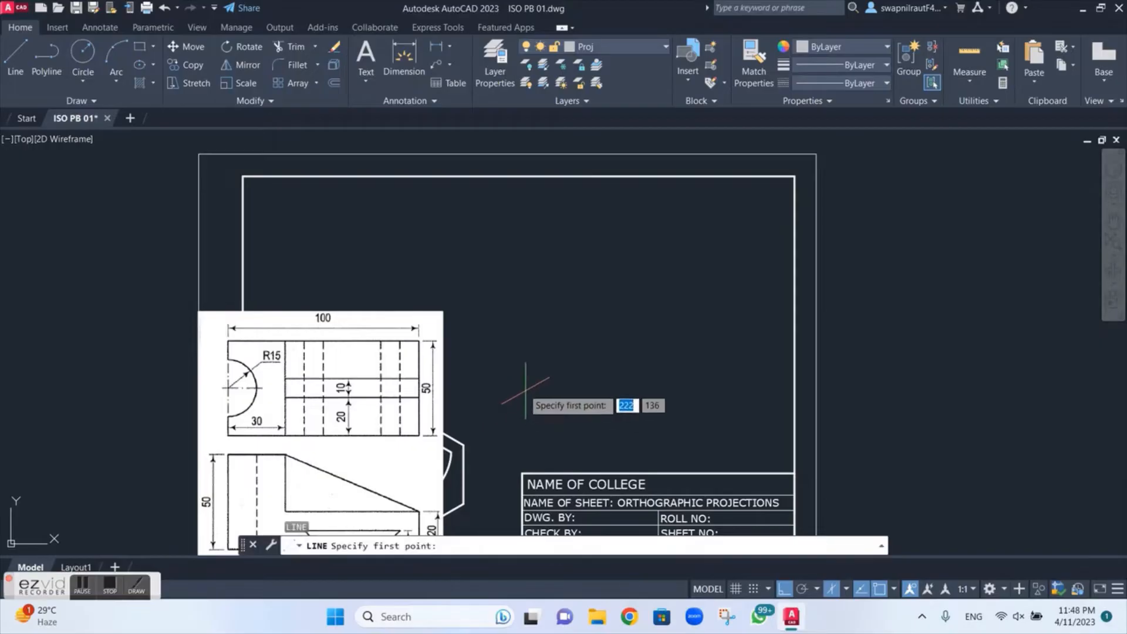
{"action": "left_click", "coordinate": [534, 380]}
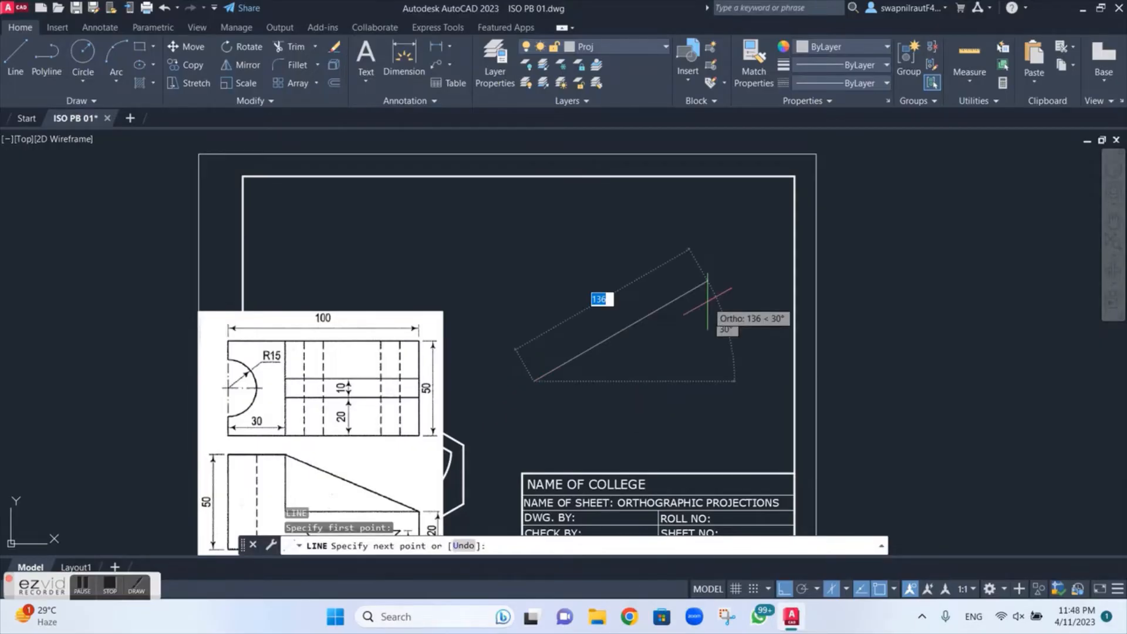
{"action": "type", "text": "100"}
{"action": "key", "text": "Return"}
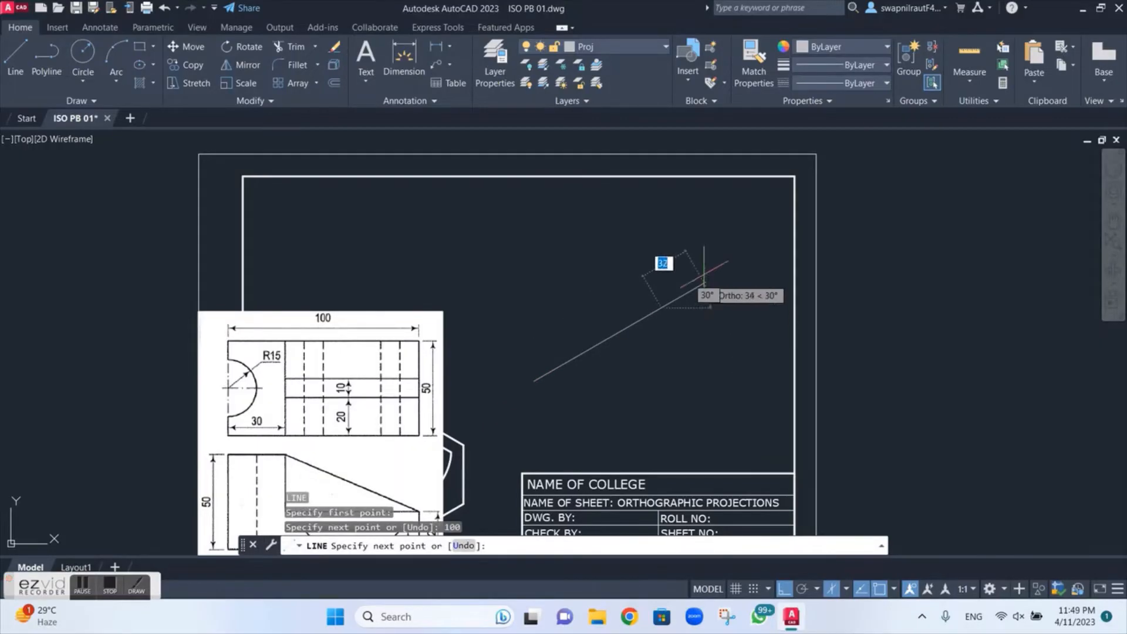
{"action": "type", "text": "50"}
{"action": "key", "text": "Return"}
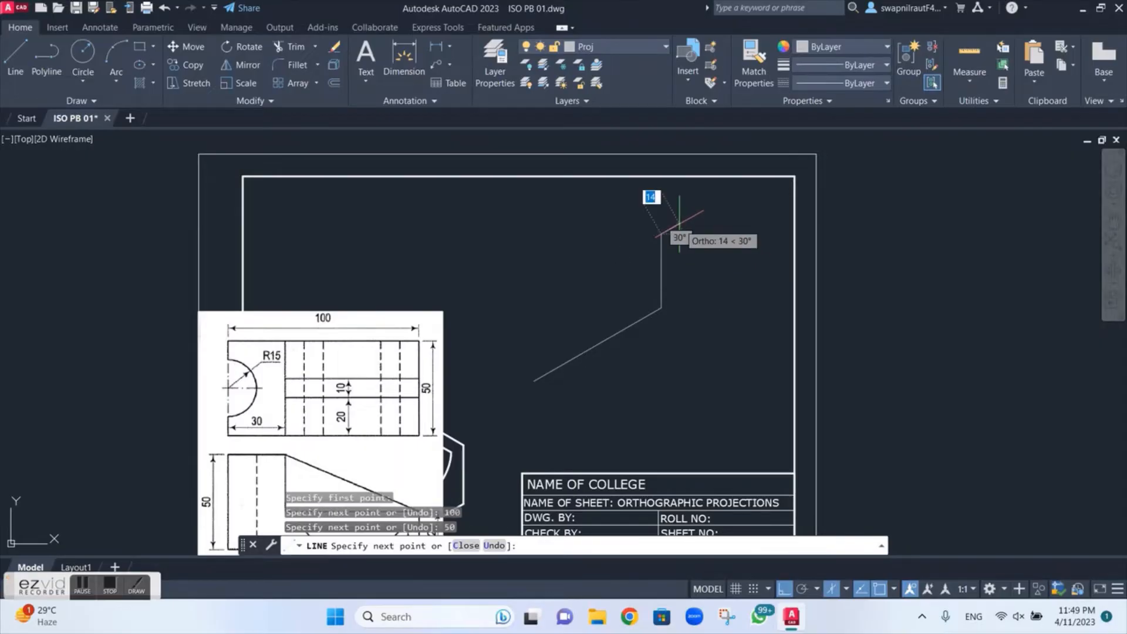
{"action": "type", "text": "100"}
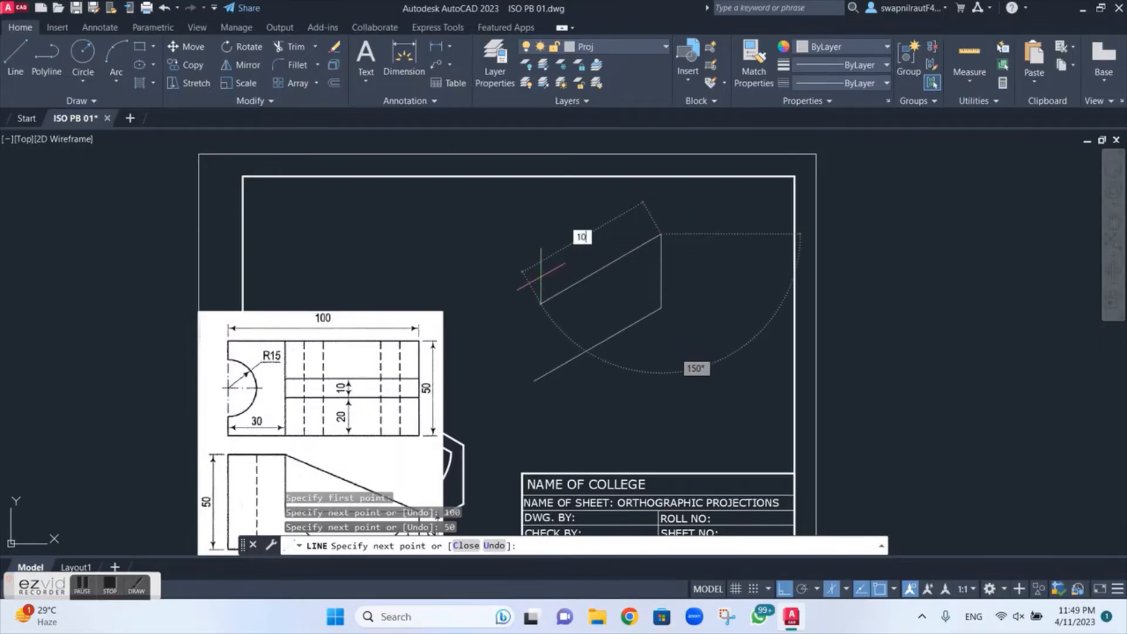
{"action": "key", "text": "Return"}
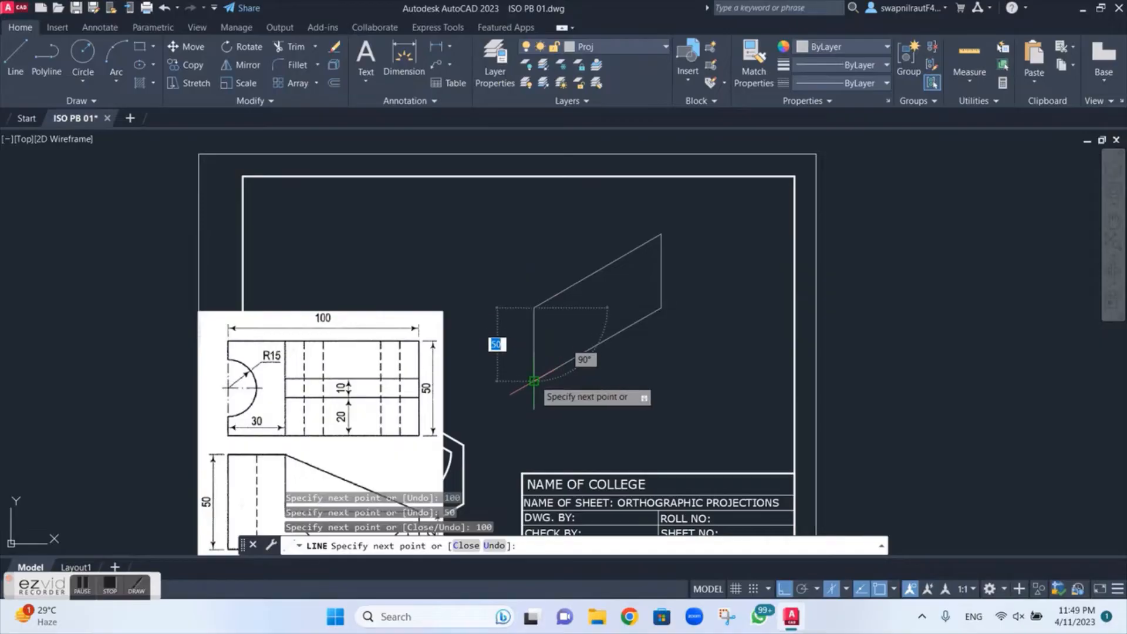
{"action": "left_click", "coordinate": [533, 382]}
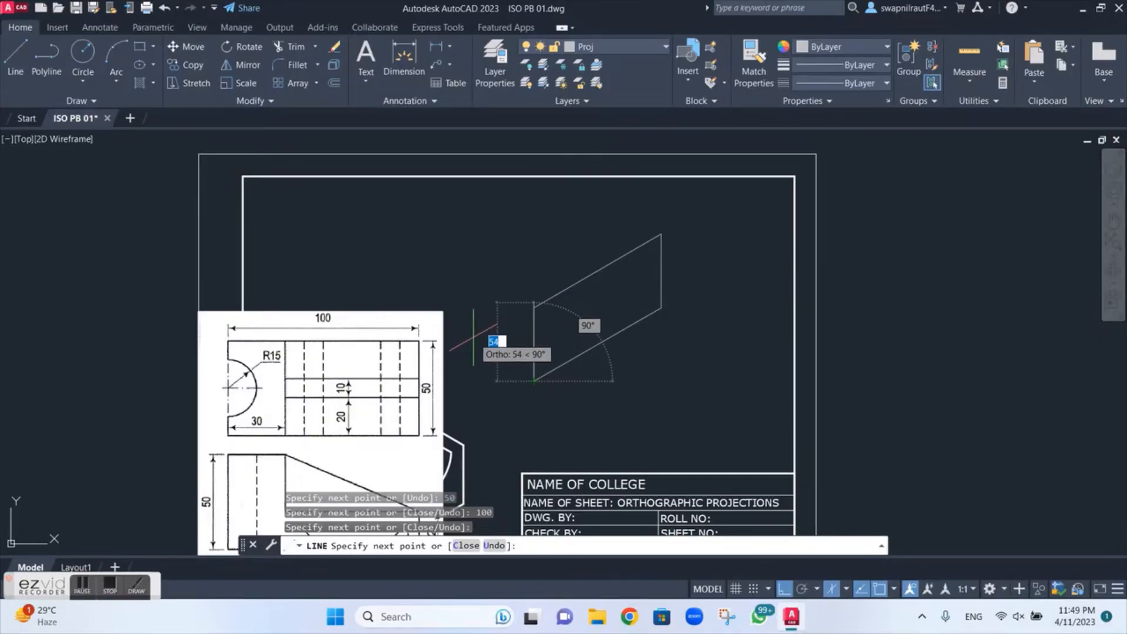
Step: Continue from the face's lower front corner in the left isoplane to outline the 50 by 50 end face, closing at the upper front corner
{"action": "key", "text": "F5"}
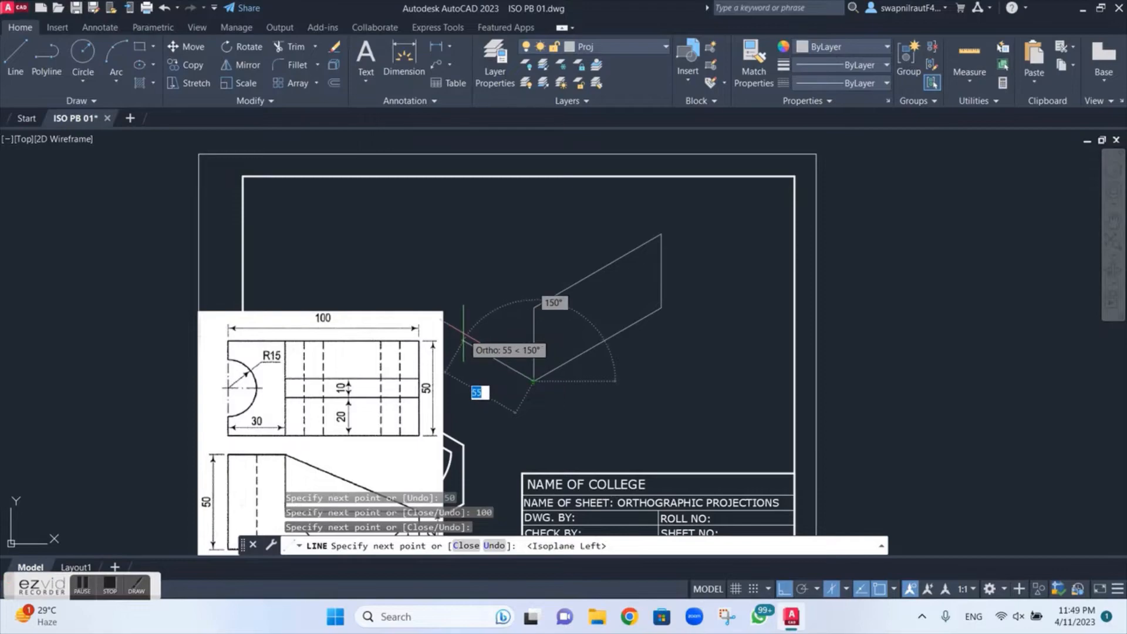
{"action": "type", "text": "50"}
{"action": "key", "text": "Return"}
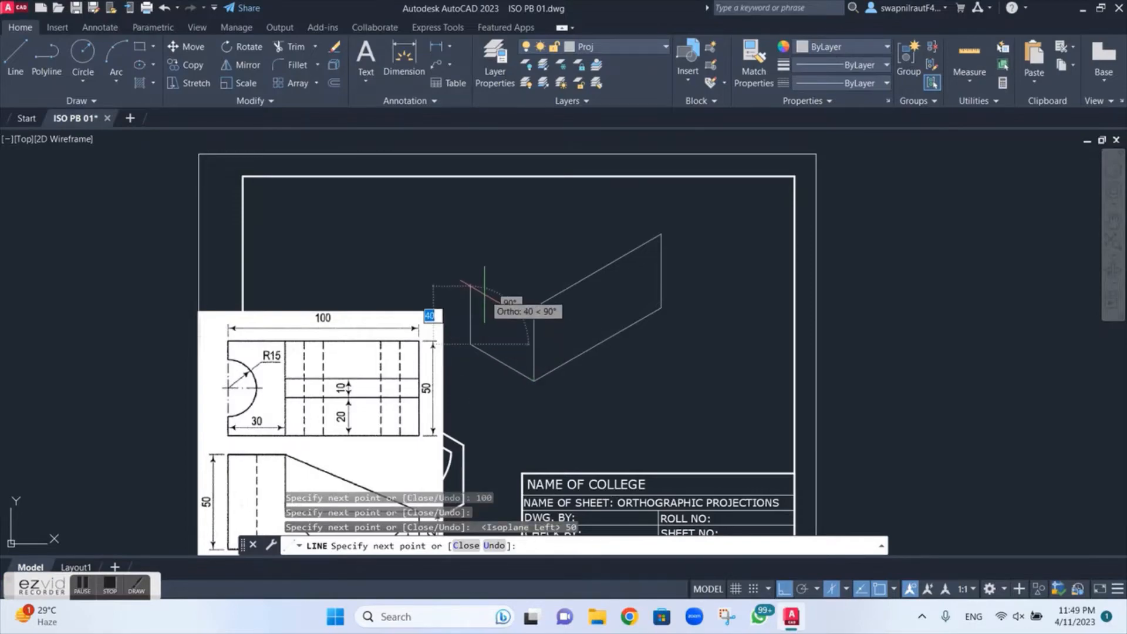
{"action": "type", "text": "50"}
{"action": "key", "text": "Return"}
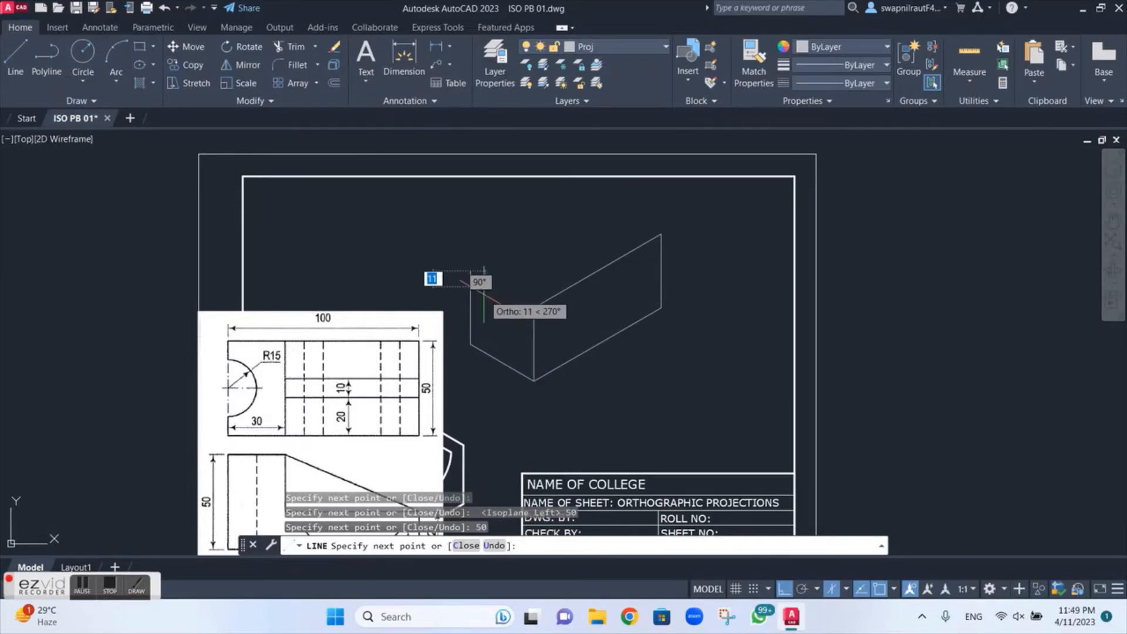
{"action": "left_click", "coordinate": [533, 307]}
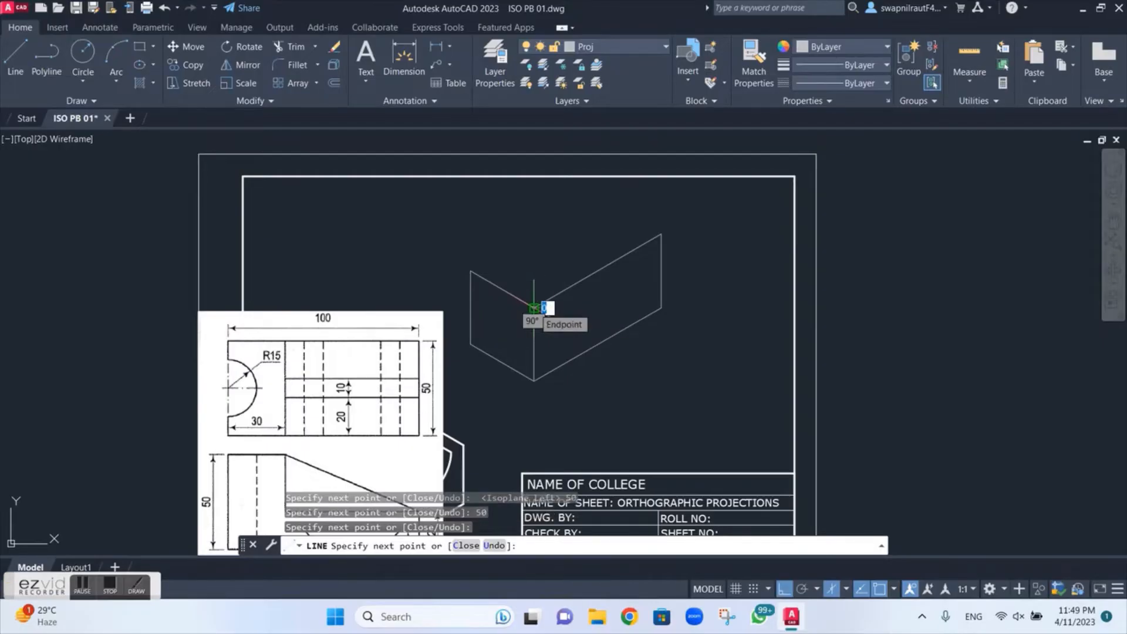
{"action": "key", "text": "Escape"}
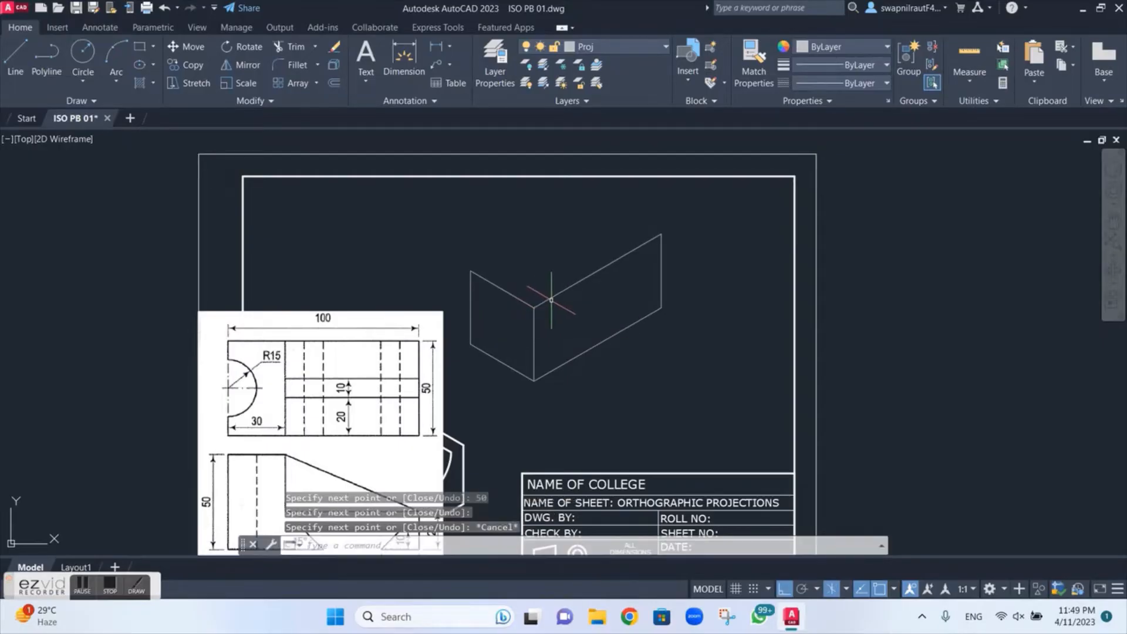
Step: Copy the end face's top, outer vertical and bottom edges from the upper front corner to the far end of the 100 edge
{"action": "type", "text": "c"}
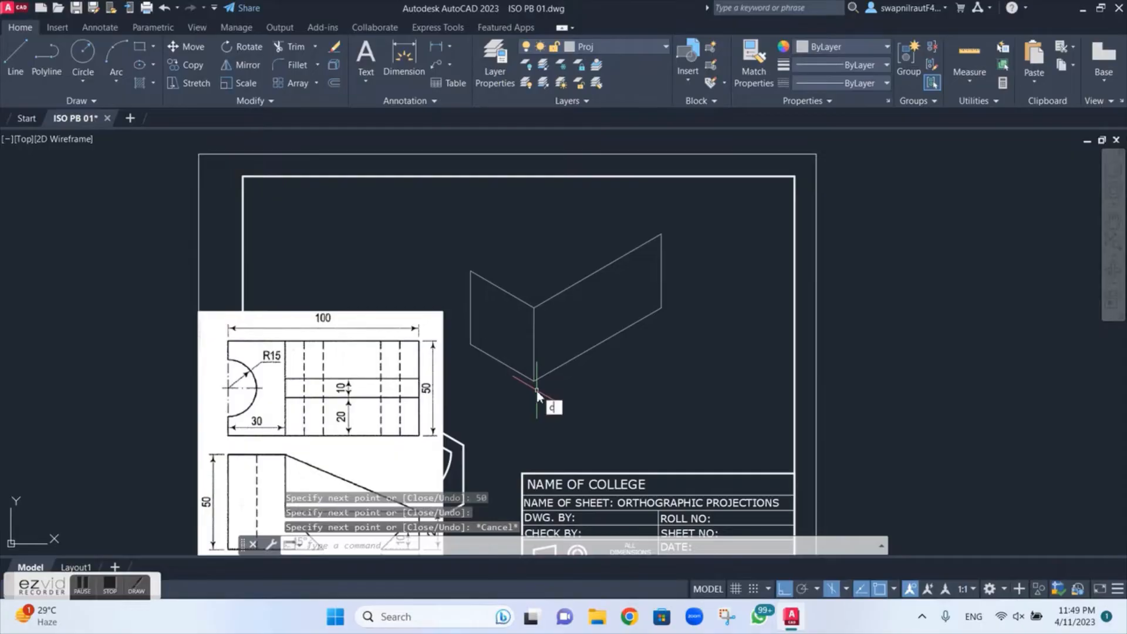
{"action": "type", "text": "t o"}
{"action": "key", "text": "Return"}
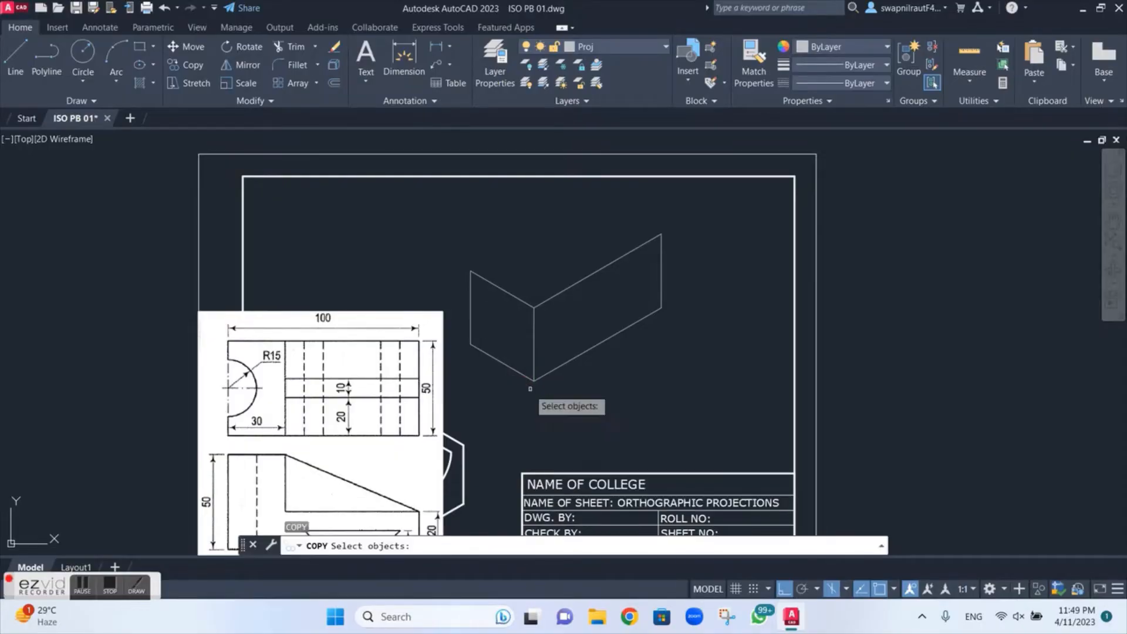
{"action": "left_click", "coordinate": [515, 300]}
{"action": "left_click", "coordinate": [472, 310]}
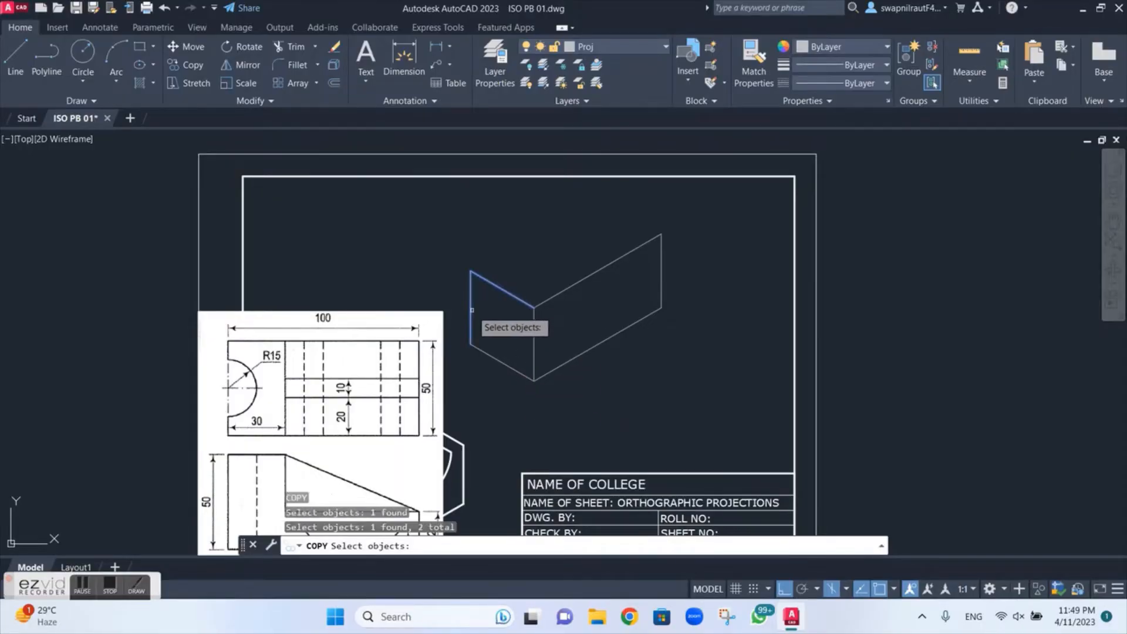
{"action": "left_click", "coordinate": [511, 366]}
{"action": "key", "text": "Return"}
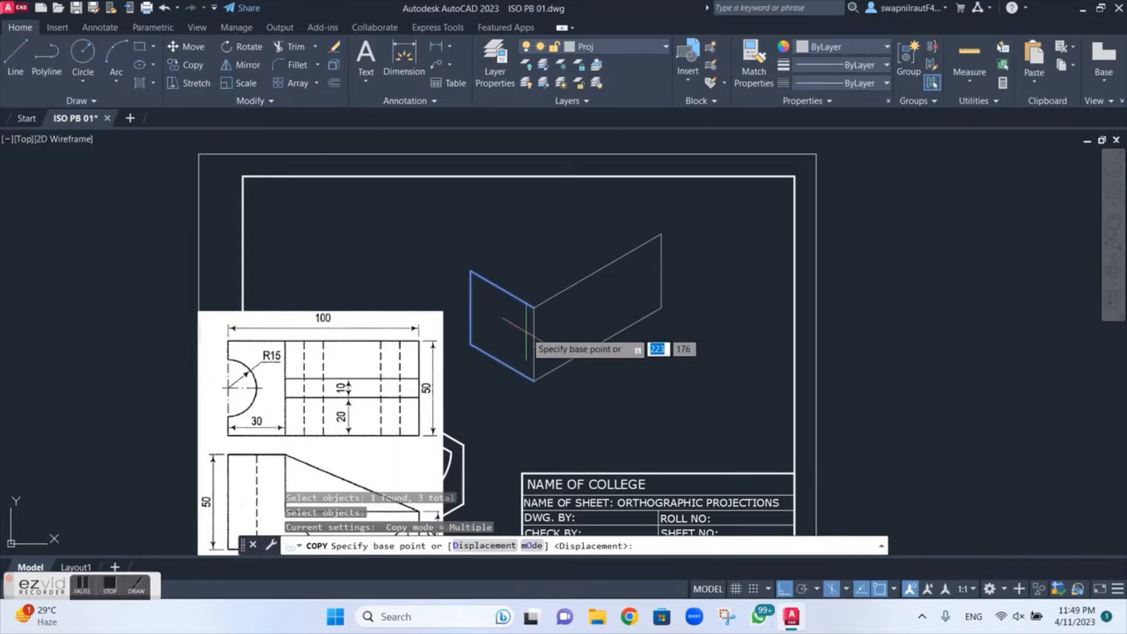
{"action": "left_click", "coordinate": [534, 307]}
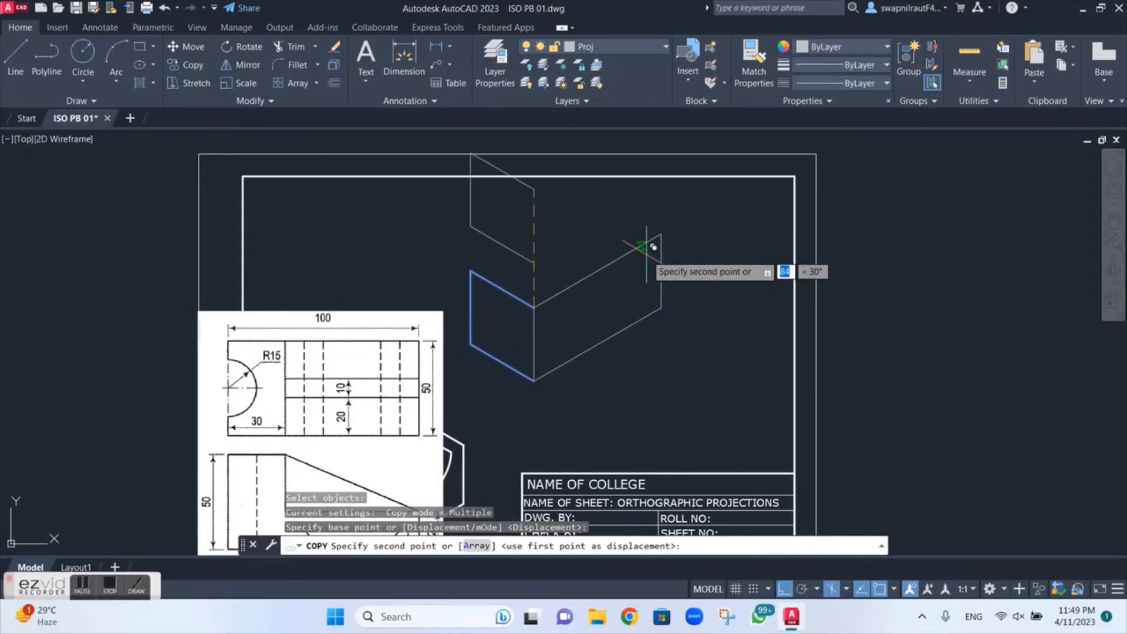
{"action": "scroll", "coordinate": [662, 230], "scroll_direction": "up", "scroll_amount": 5}
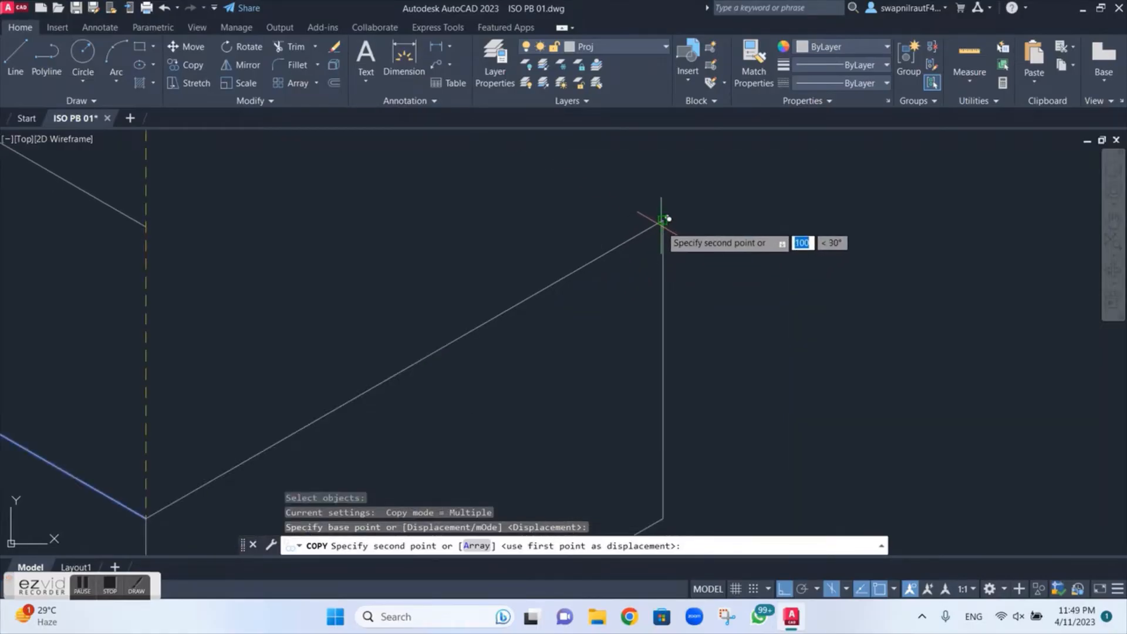
{"action": "left_click", "coordinate": [662, 221]}
{"action": "scroll", "coordinate": [667, 219], "scroll_direction": "down", "scroll_amount": 4}
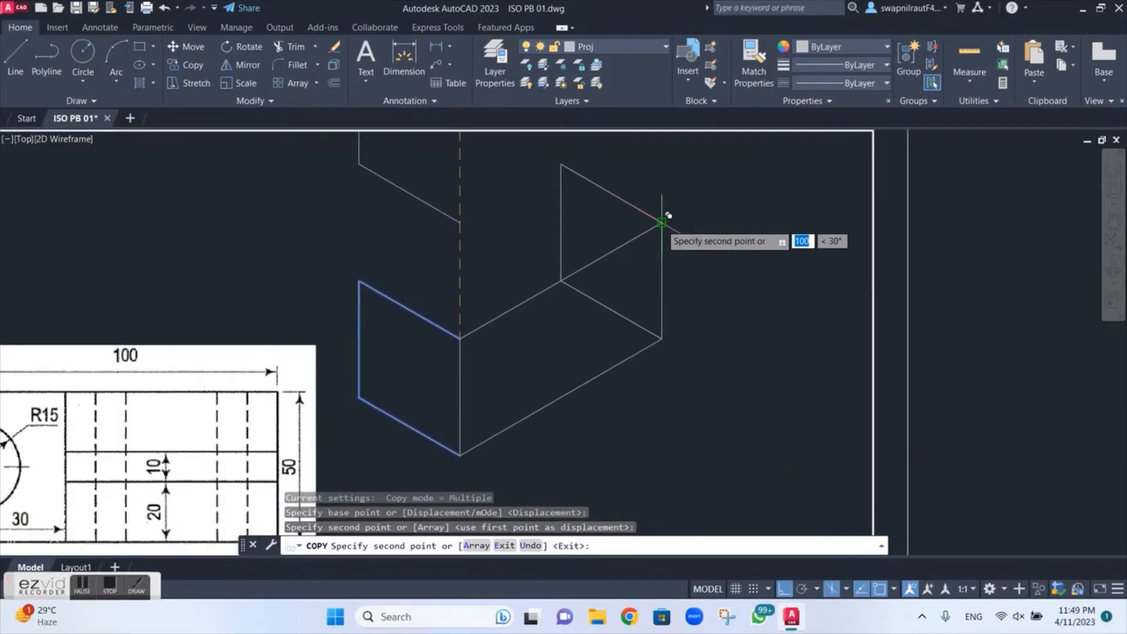
{"action": "key", "text": "Escape"}
Step: Copy the long upper front edge from its near corner to the end face's outer top corner to close the box's top
{"action": "type", "text": "co"}
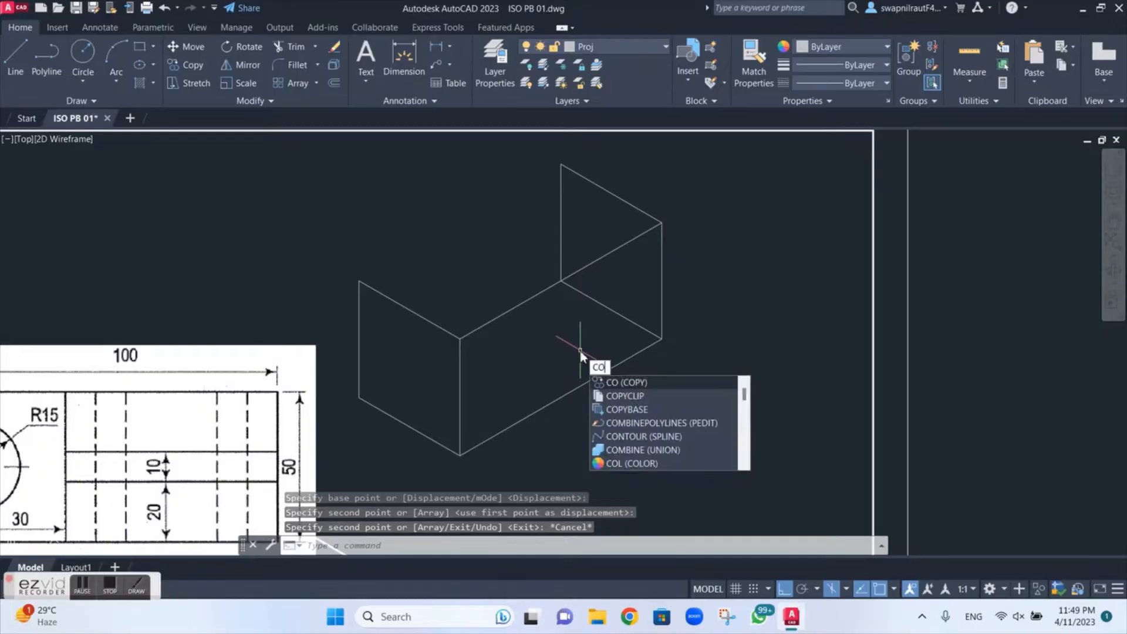
{"action": "key", "text": "Return"}
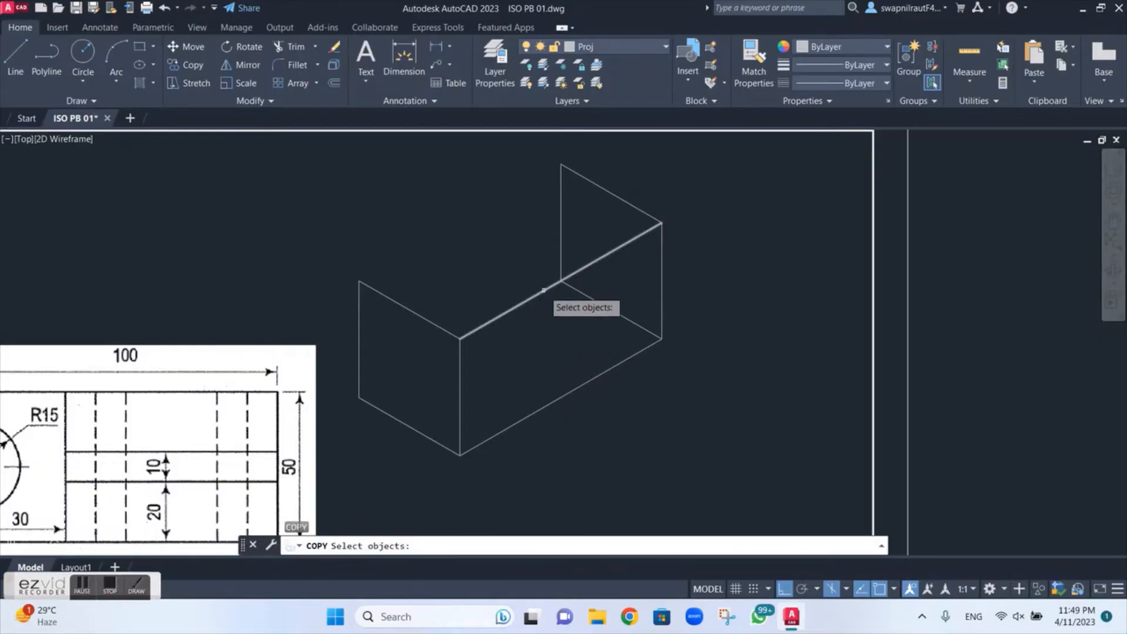
{"action": "left_click", "coordinate": [543, 288]}
{"action": "key", "text": "Return"}
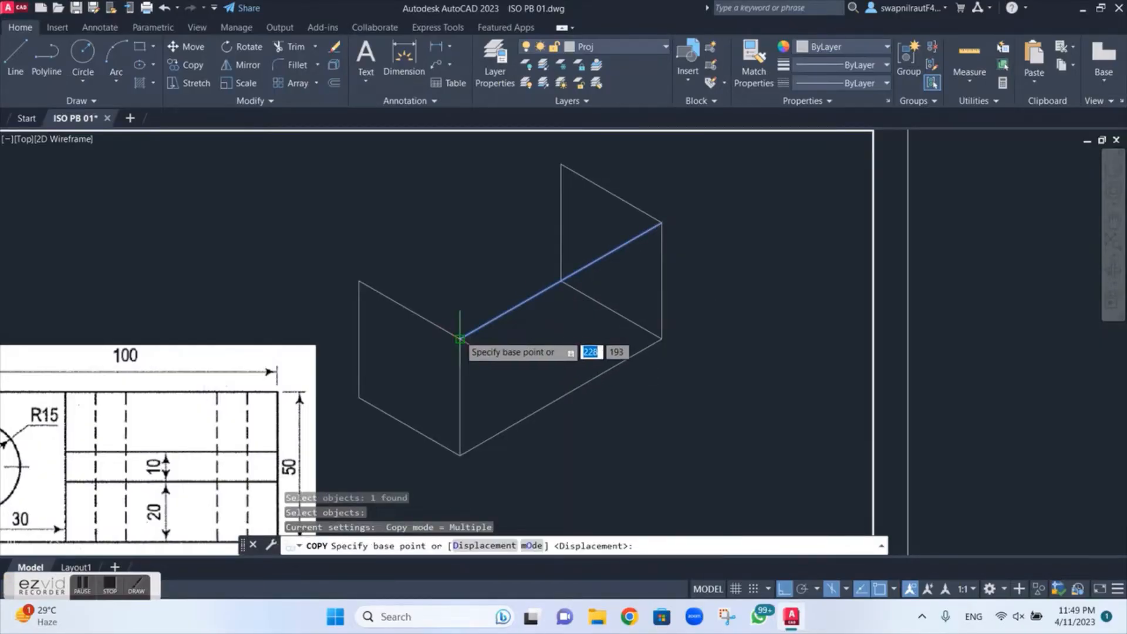
{"action": "left_click", "coordinate": [457, 337]}
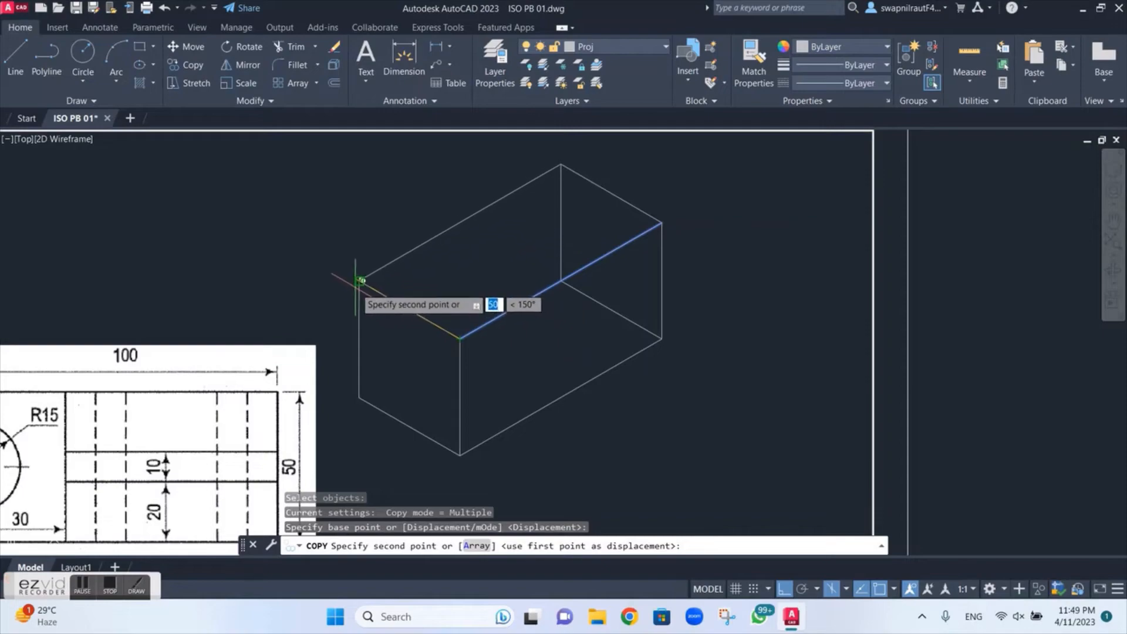
{"action": "scroll", "coordinate": [361, 281], "scroll_direction": "up", "scroll_amount": 4}
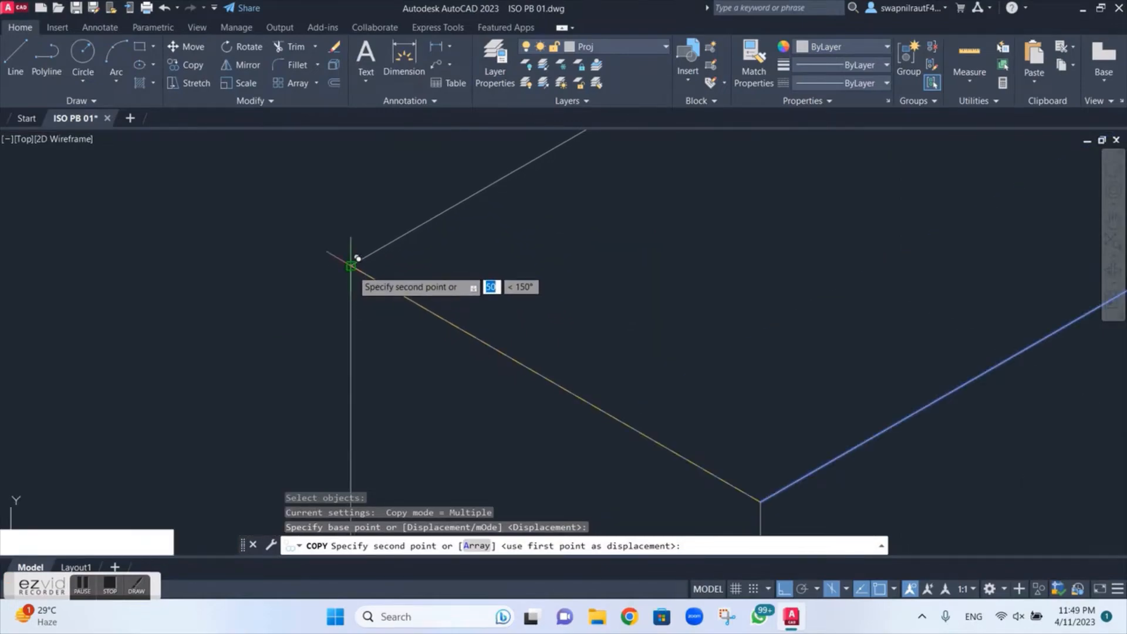
{"action": "left_click", "coordinate": [360, 263]}
{"action": "scroll", "coordinate": [410, 267], "scroll_direction": "down", "scroll_amount": 4}
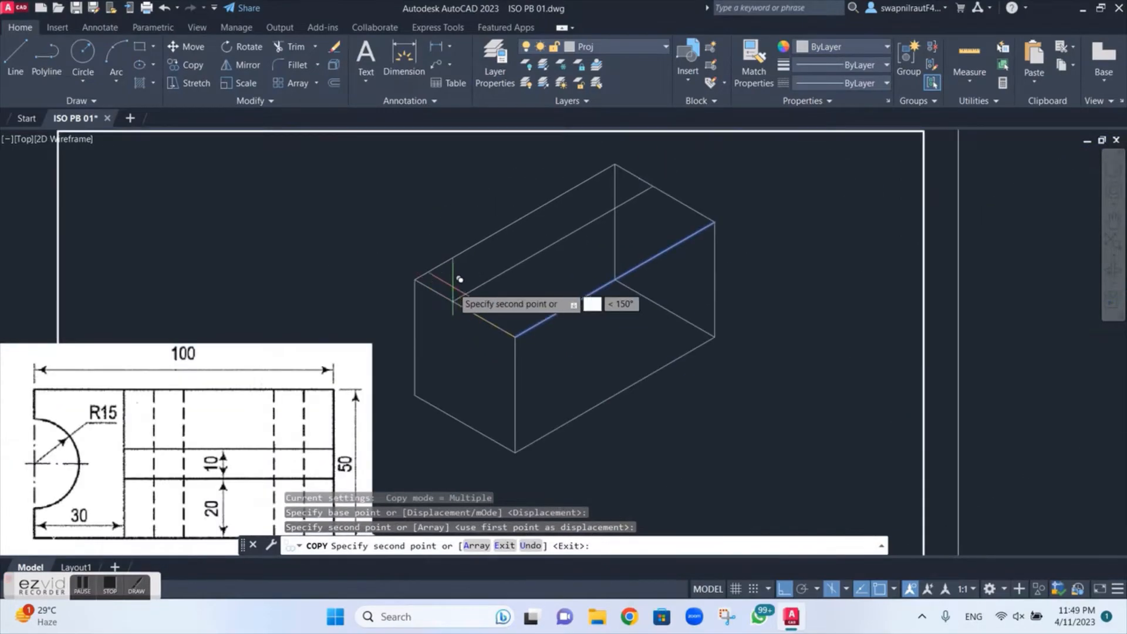
{"action": "key", "text": "Escape"}
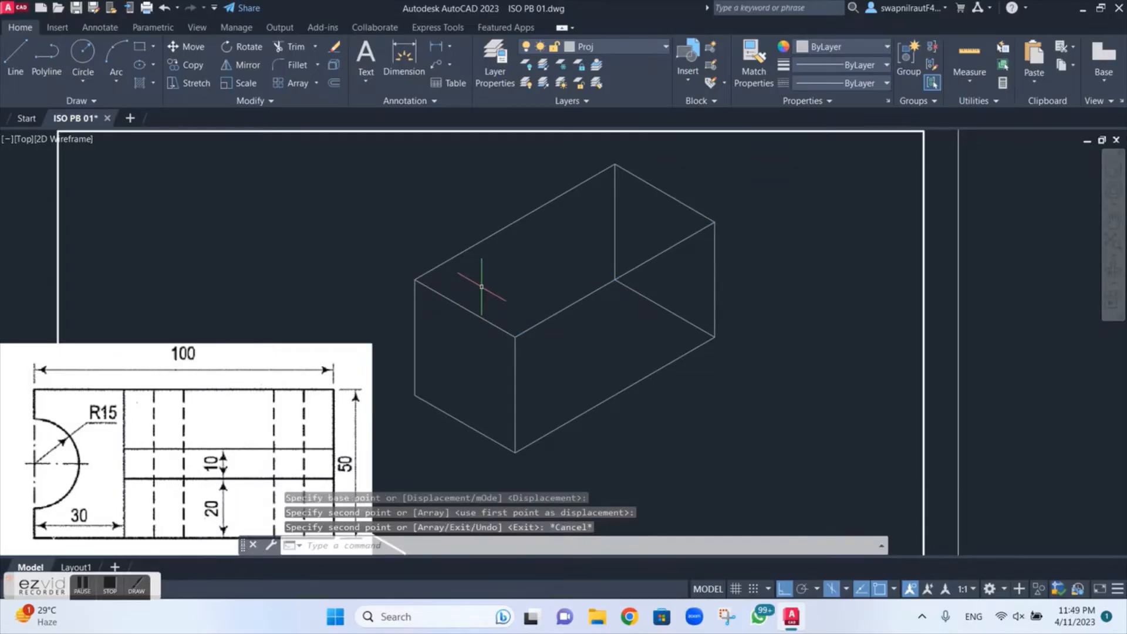
Step: Make Cont the current layer for the part's visible outlines
{"action": "scroll", "coordinate": [459, 314], "scroll_direction": "down", "scroll_amount": 2}
{"action": "middle_click_drag", "start_coordinate": [413, 342], "coordinate": [462, 230]}
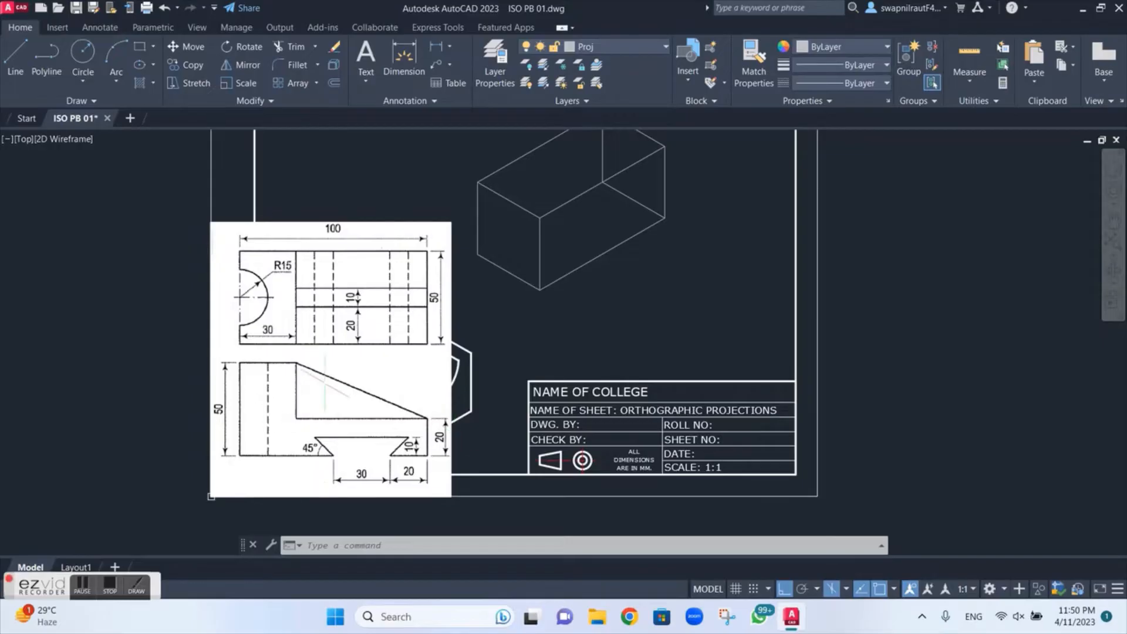
{"action": "left_click", "coordinate": [636, 47]}
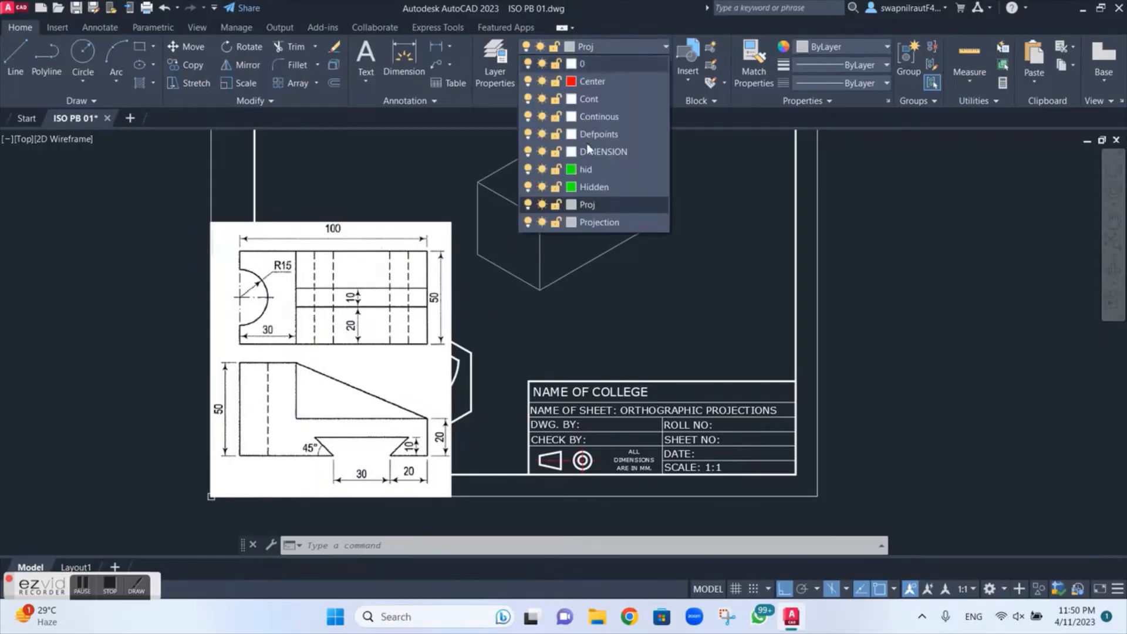
{"action": "left_click", "coordinate": [587, 100]}
Step: Start the long face's outline at the box's lower front corner, drawing 50 up and 30 along the upper edge in the top isoplane
{"action": "middle_click_drag", "start_coordinate": [576, 173], "coordinate": [575, 246]}
{"action": "type", "text": "l"}
{"action": "key", "text": "Return"}
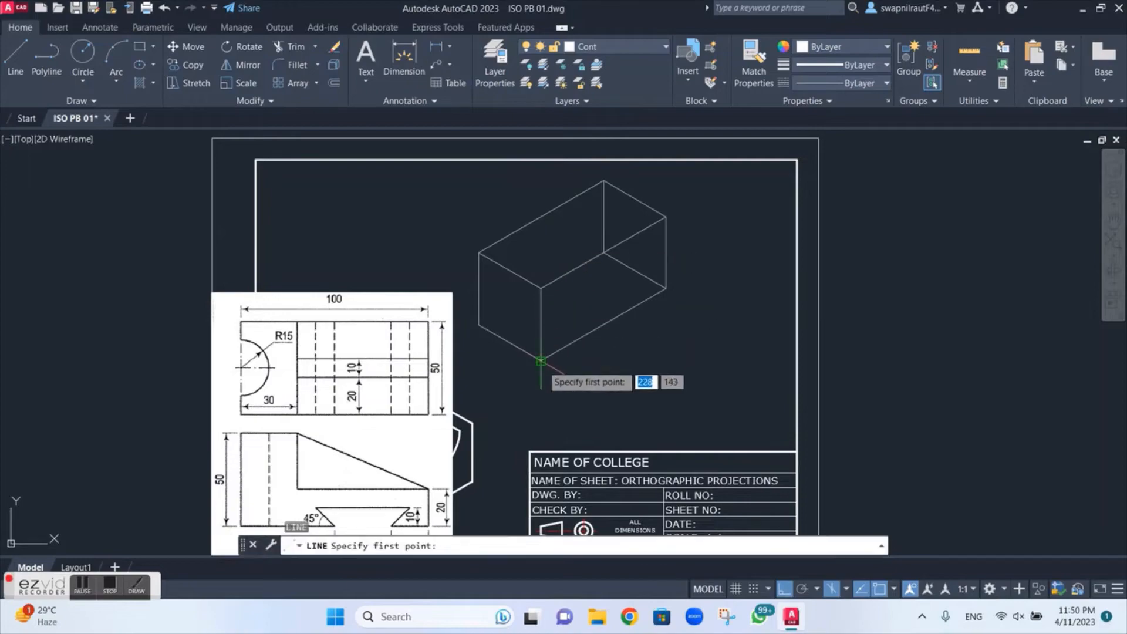
{"action": "left_click", "coordinate": [540, 360]}
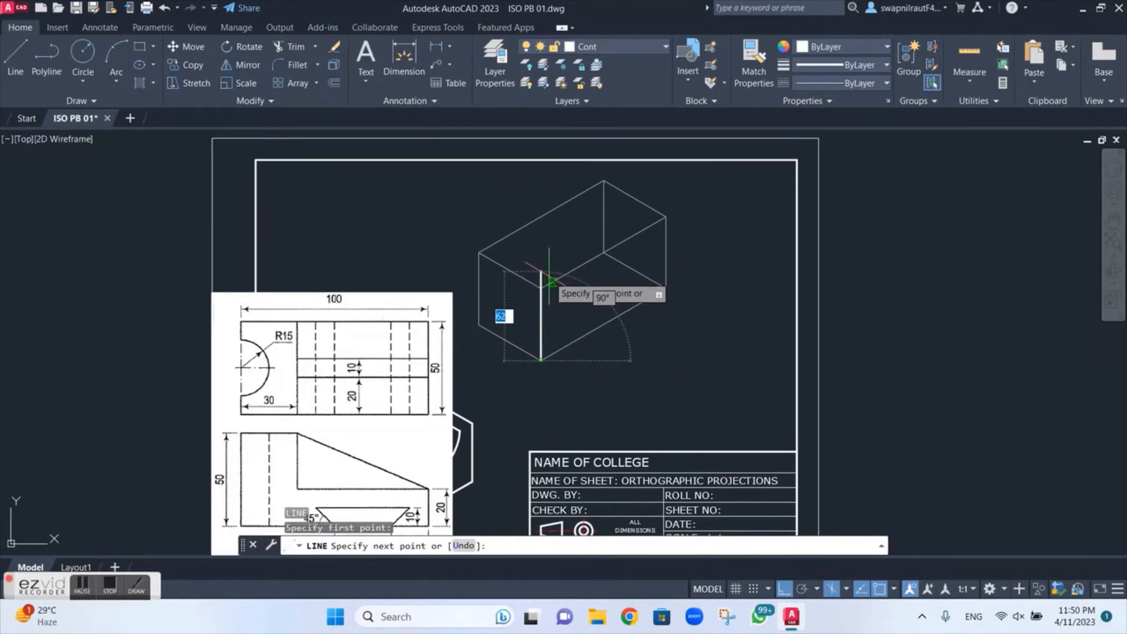
{"action": "type", "text": "50"}
{"action": "key", "text": "Return"}
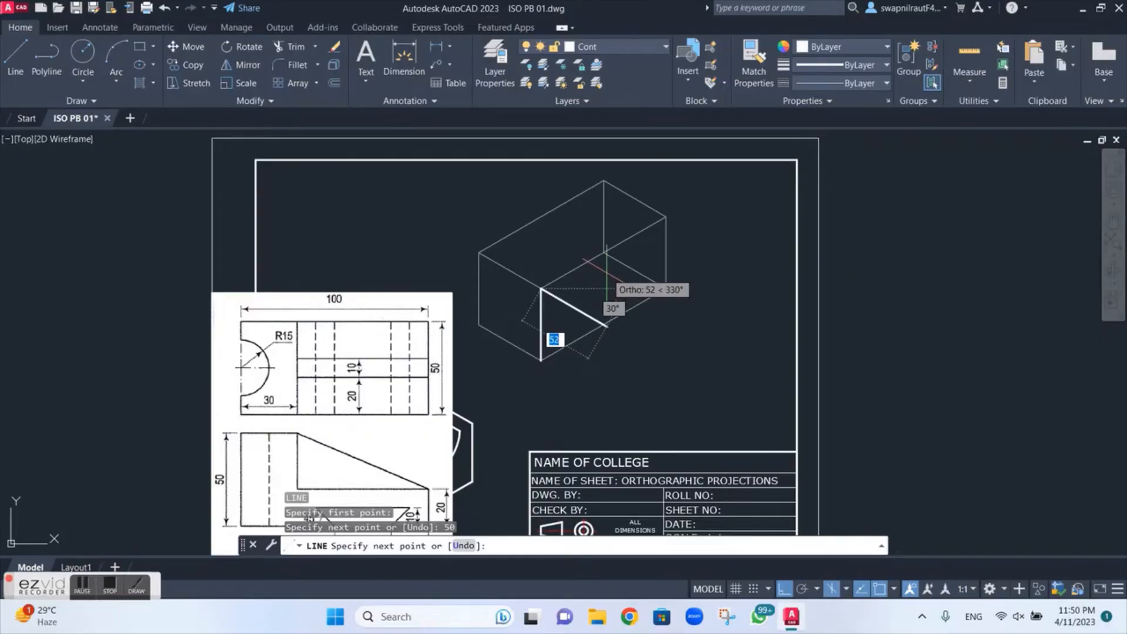
{"action": "key", "text": "F5"}
{"action": "type", "text": "30"}
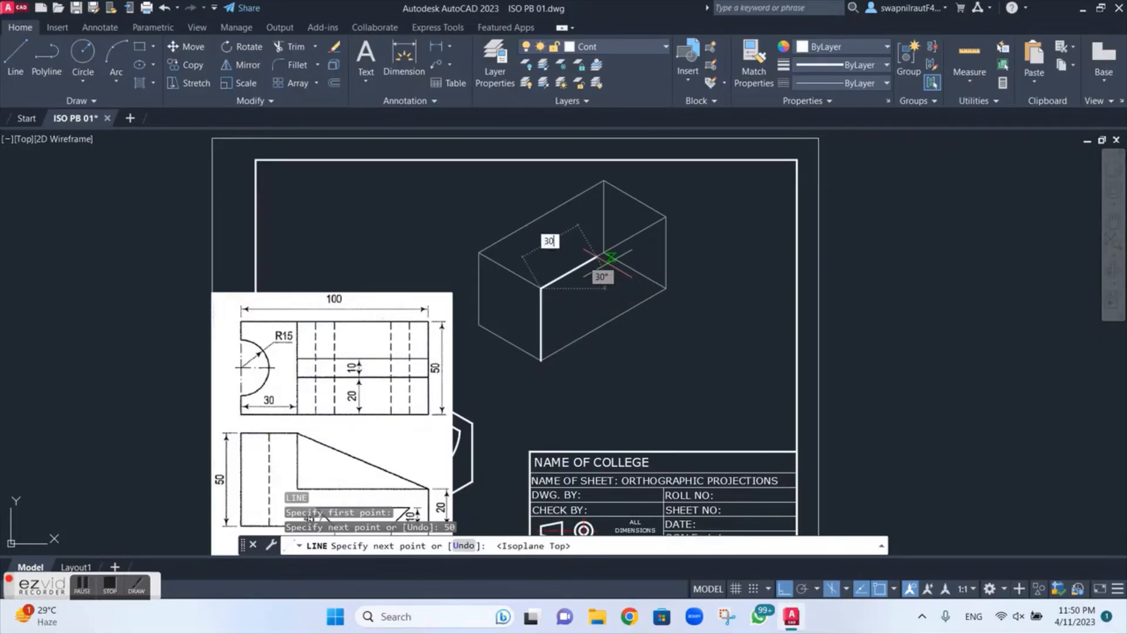
{"action": "key", "text": "Return"}
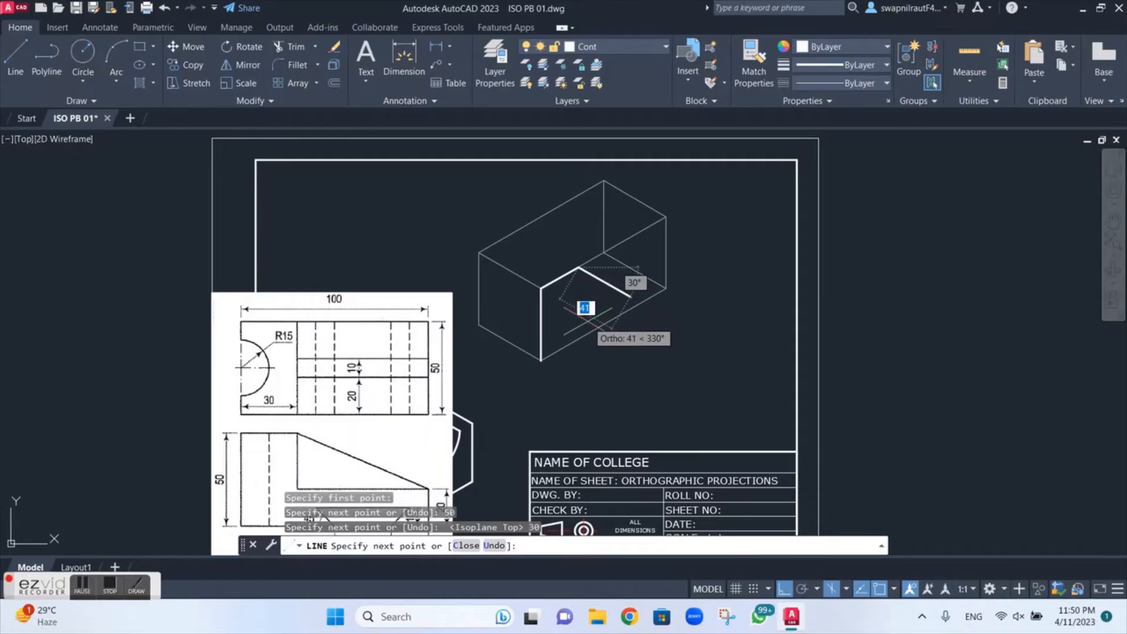
Step: Continue the outline in the right isoplane 30 down, 70 to the far end, 20 down and 20 back along the bottom edge
{"action": "key", "text": "F5"}
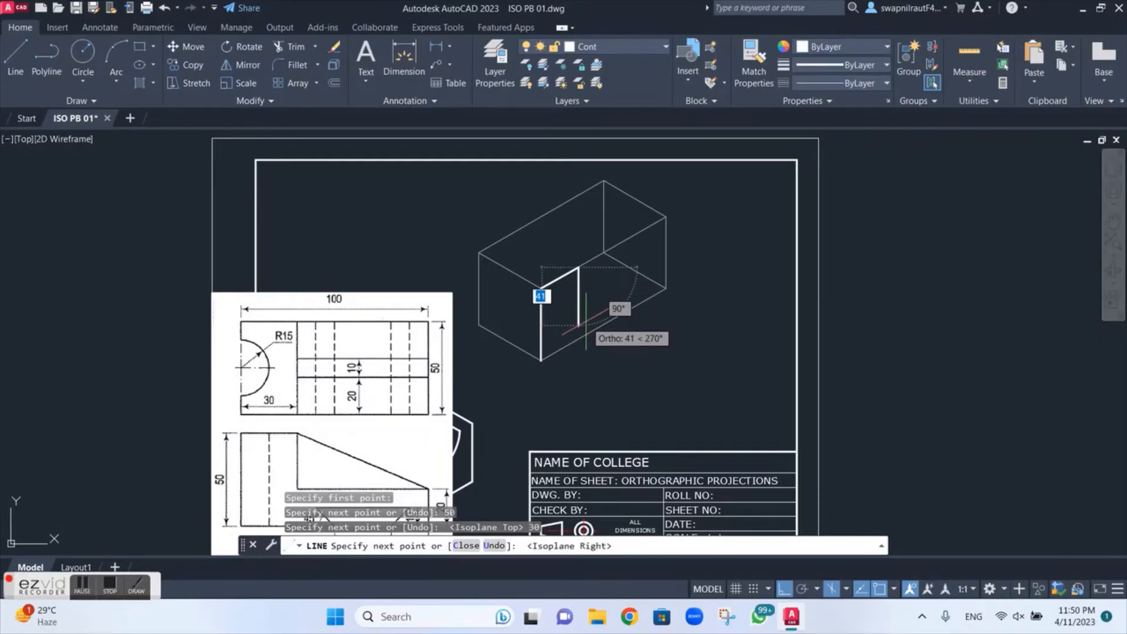
{"action": "type", "text": "30"}
{"action": "key", "text": "Return"}
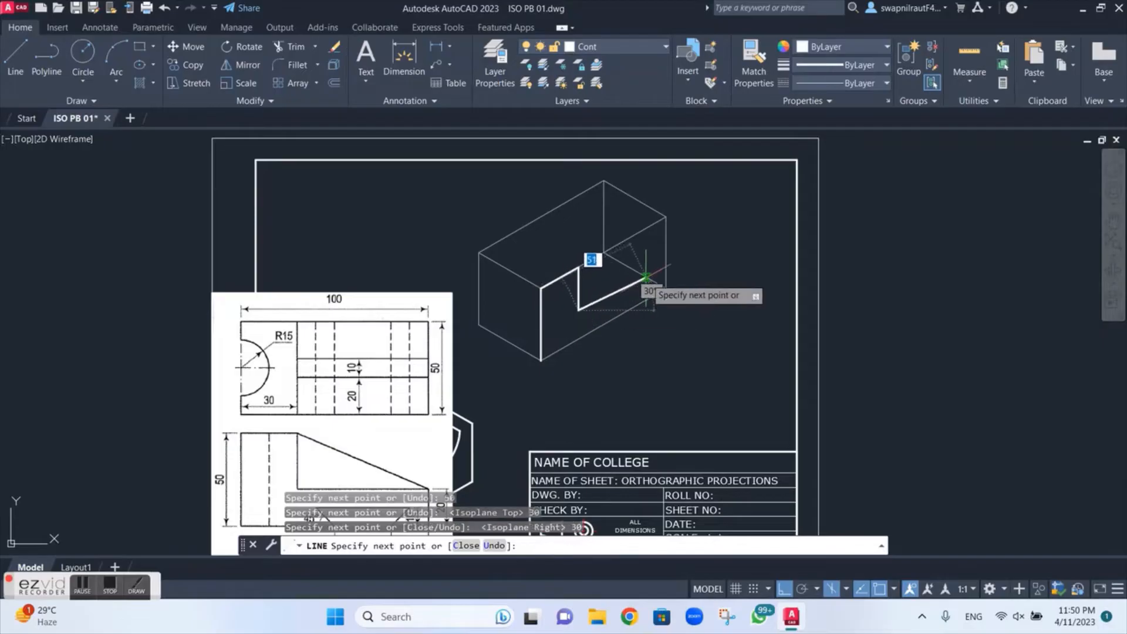
{"action": "type", "text": "70"}
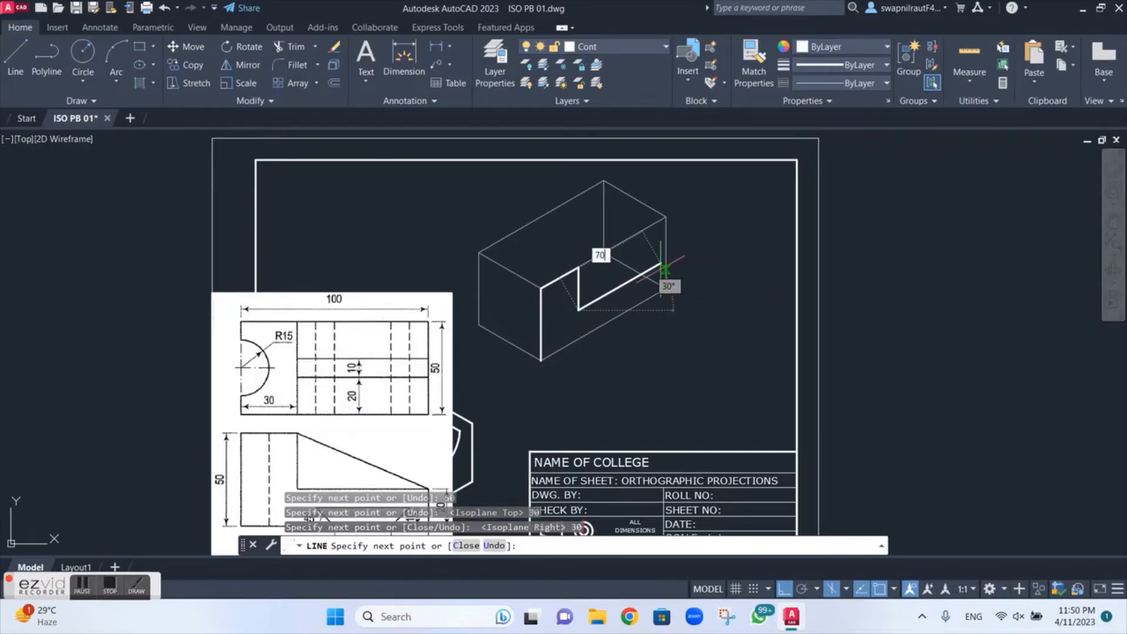
{"action": "key", "text": "Return"}
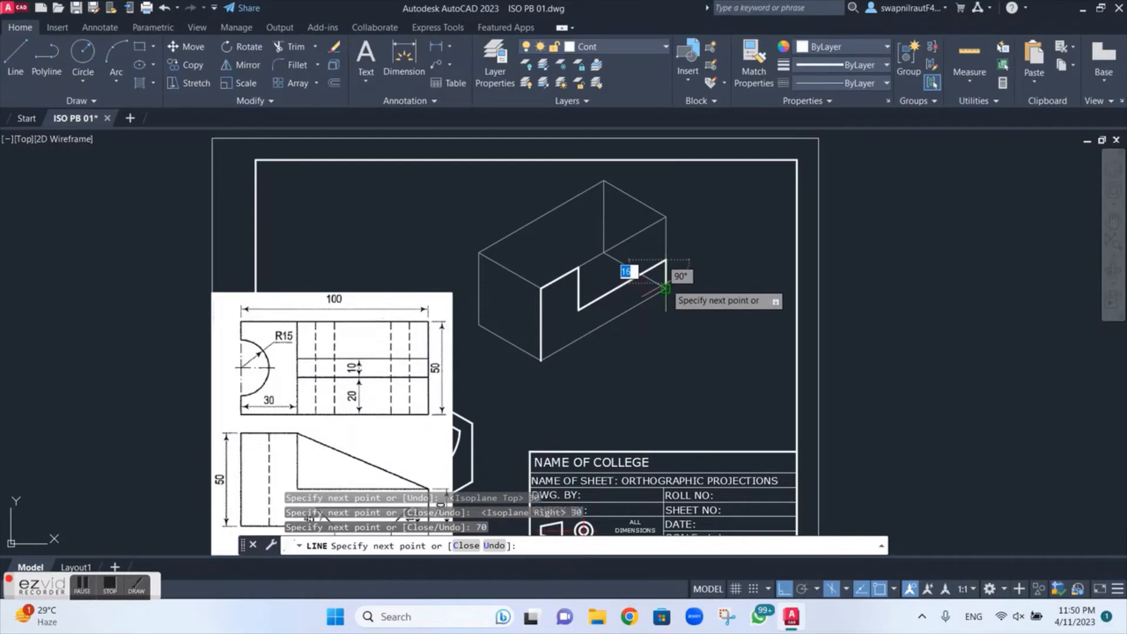
{"action": "type", "text": "20"}
{"action": "key", "text": "Return"}
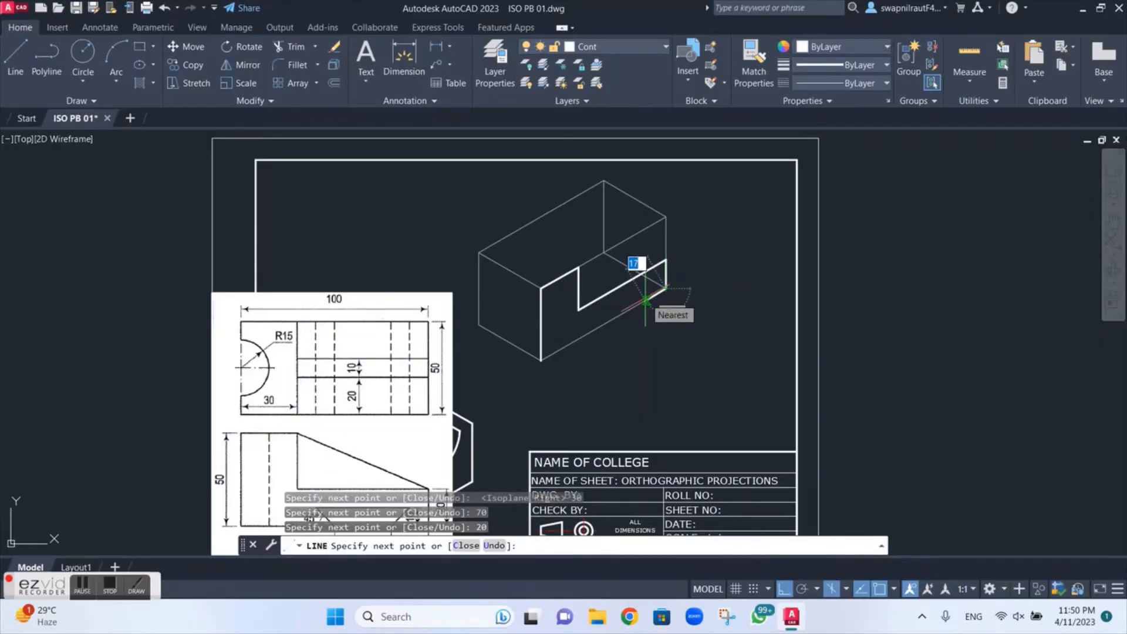
{"action": "type", "text": "20"}
{"action": "key", "text": "Return"}
{"action": "key", "text": "Escape"}
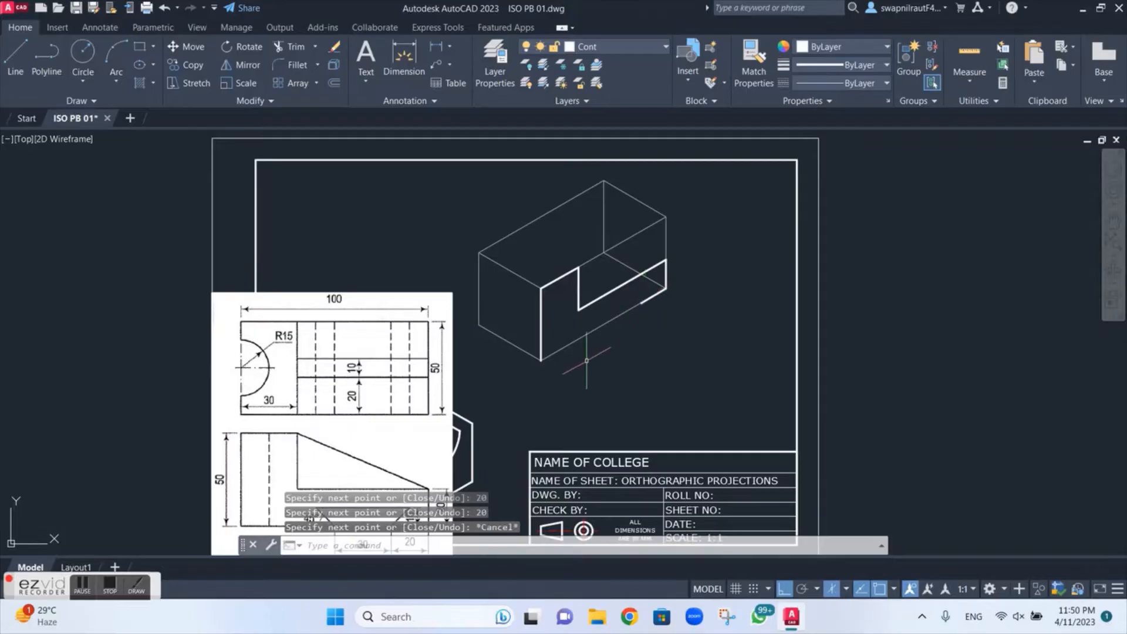
Step: Draw a 50 line from the lower front corner along the long face's bottom edge
{"action": "mouse_move", "coordinate": [586, 361]}
{"action": "middle_mouse_down"}
{"action": "mouse_move", "coordinate": [588, 258]}
{"action": "mouse_move", "coordinate": [581, 317]}
{"action": "middle_mouse_up"}
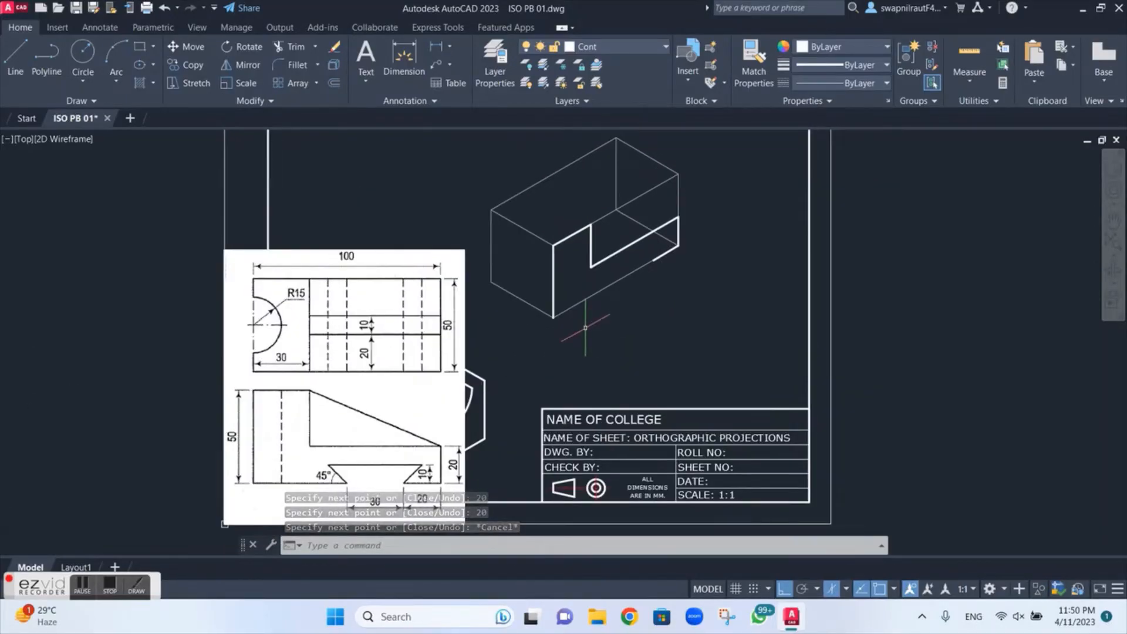
{"action": "key", "text": "space"}
{"action": "left_click", "coordinate": [552, 317]}
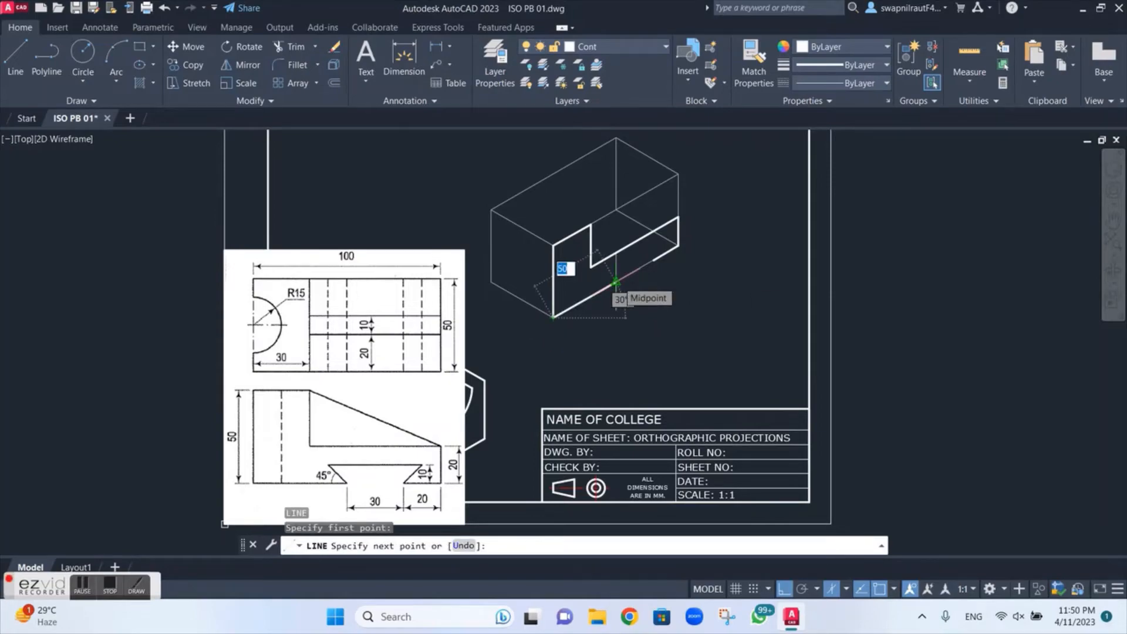
{"action": "type", "text": "50"}
{"action": "key", "text": "Return"}
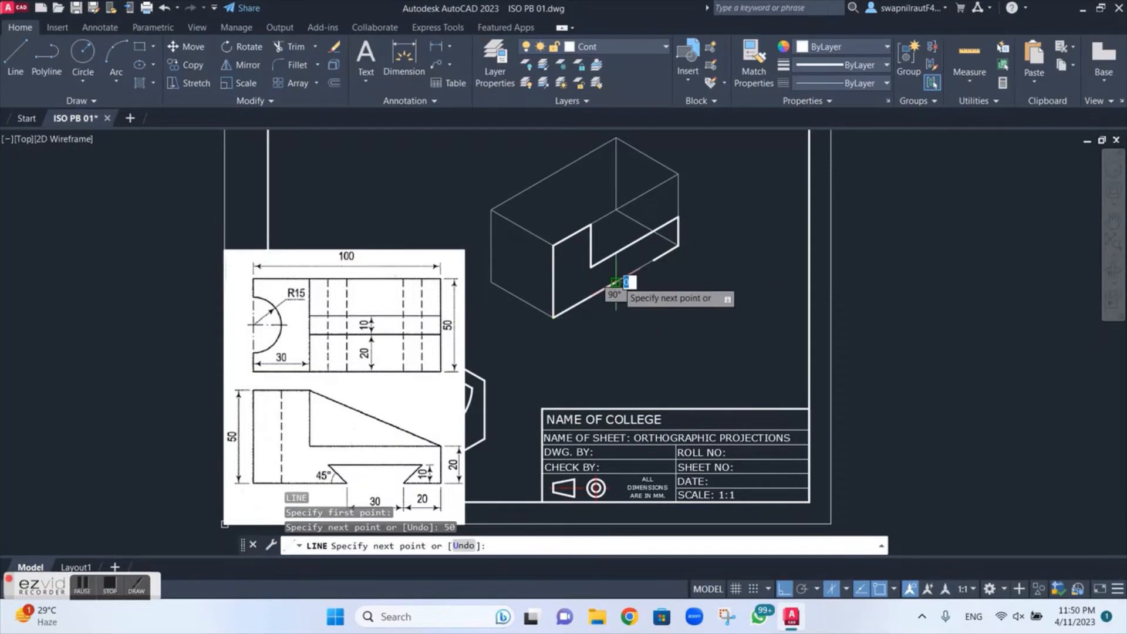
{"action": "key", "text": "Escape"}
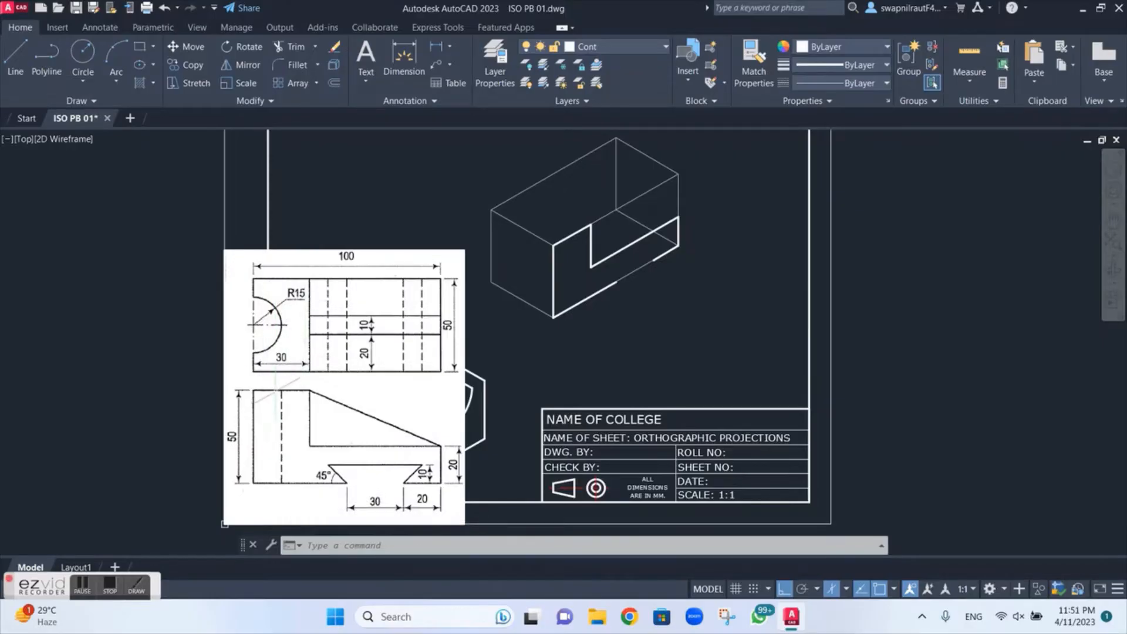
Step: Outline the 50 by 30 top face from the upper step corner, going 50 across, 30 back and closing at the upper front corner
{"action": "key", "text": "l"}
{"action": "key", "text": "space"}
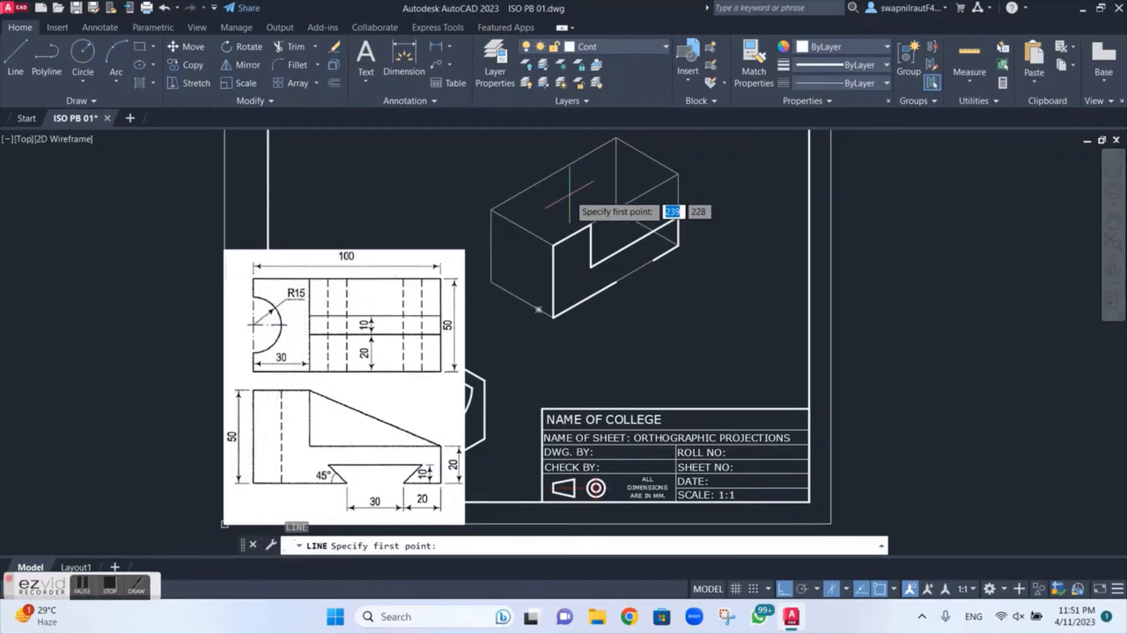
{"action": "left_click", "coordinate": [591, 223]}
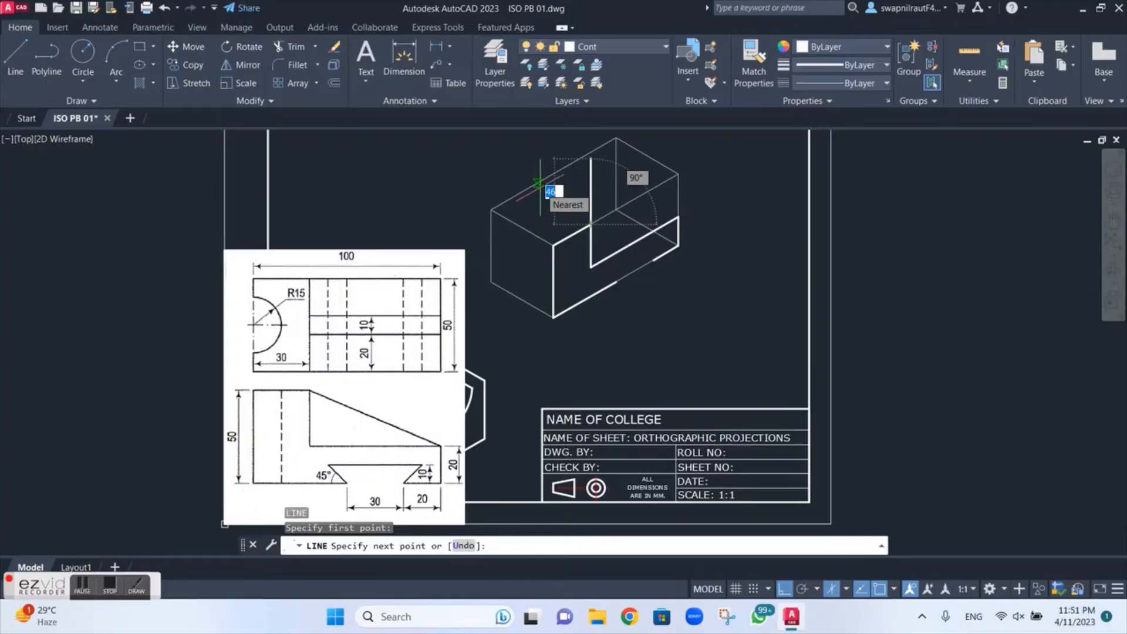
{"action": "key", "text": "F5"}
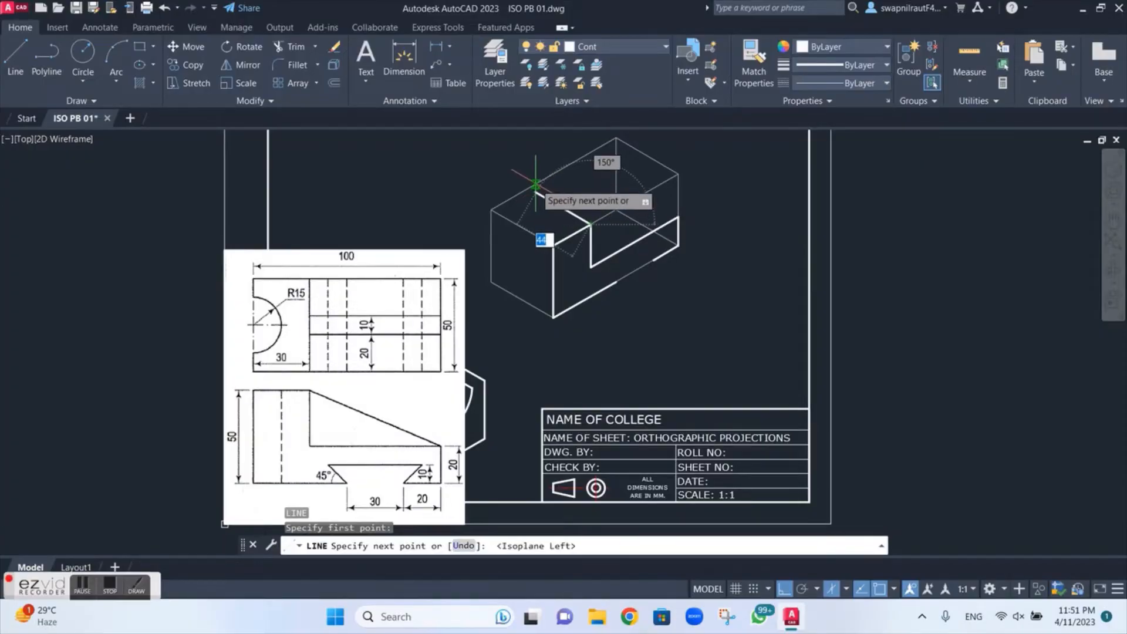
{"action": "type", "text": "50"}
{"action": "key", "text": "Return"}
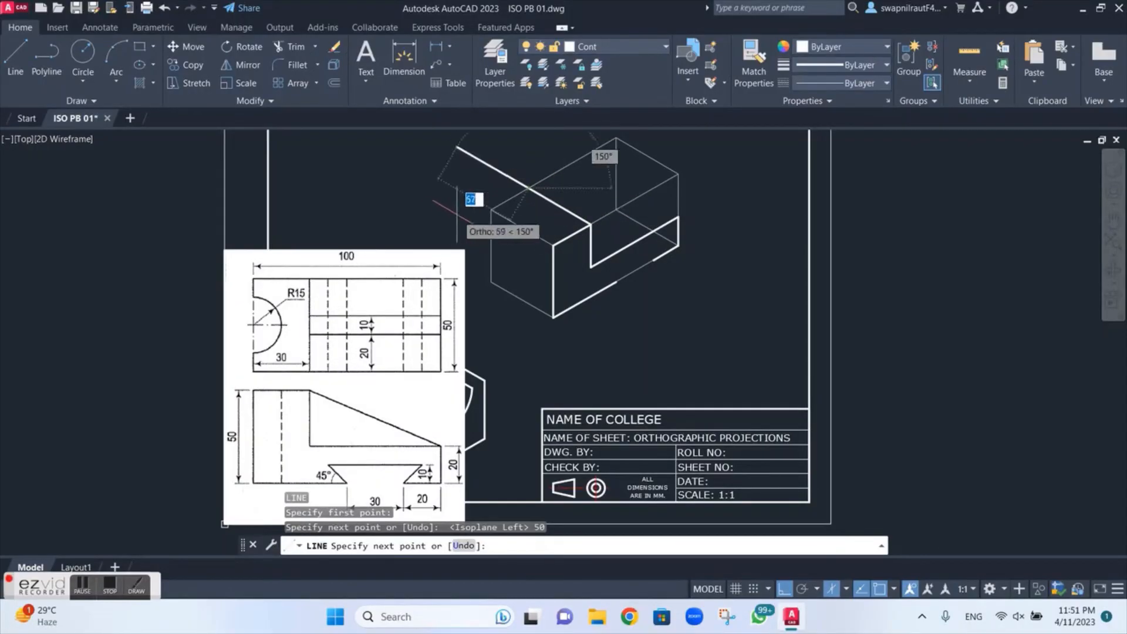
{"action": "key", "text": "F5"}
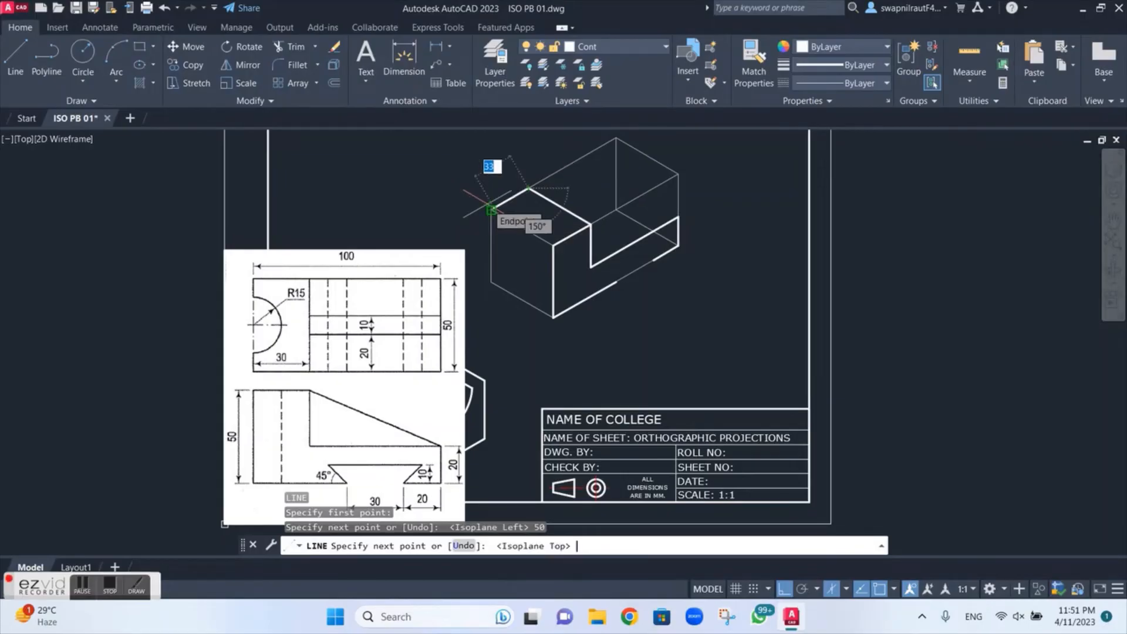
{"action": "type", "text": "30"}
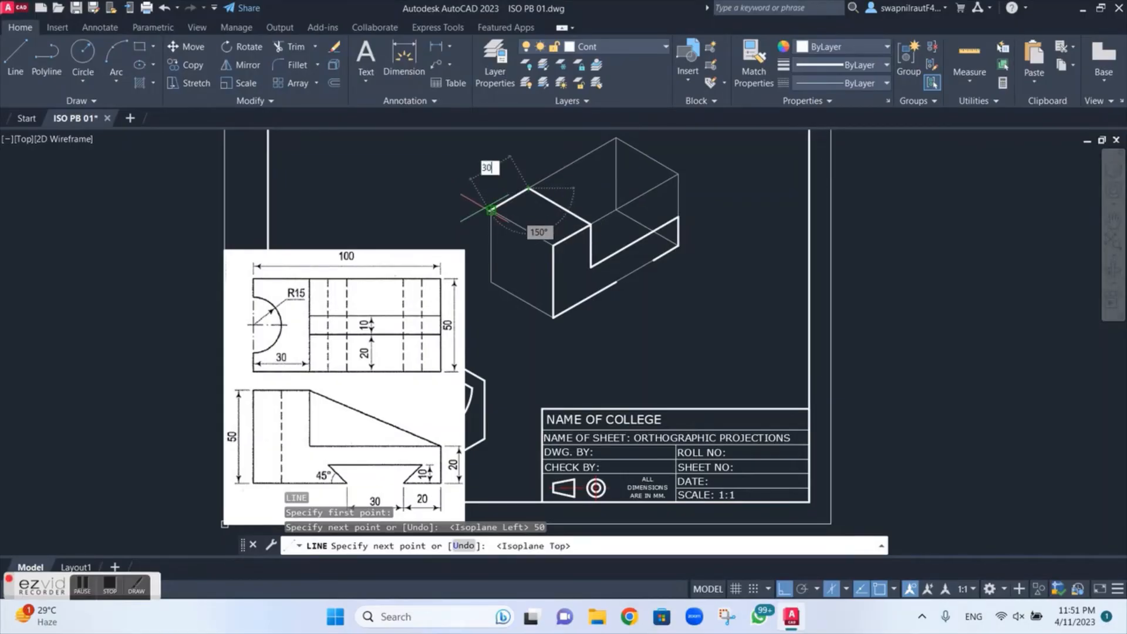
{"action": "key", "text": "Return"}
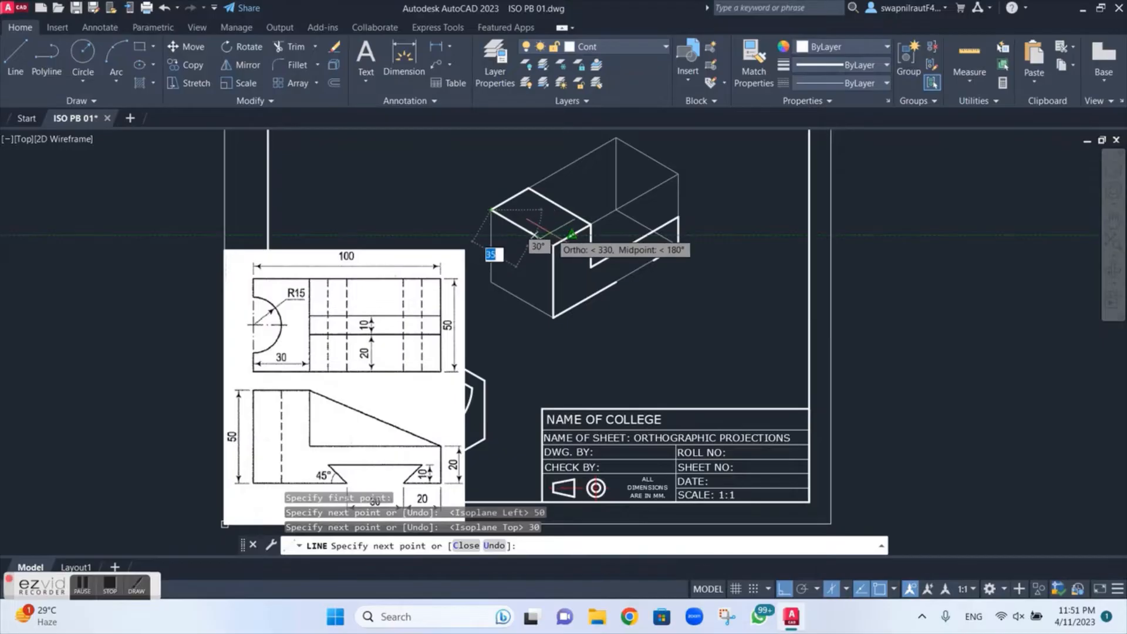
{"action": "key", "text": "Escape"}
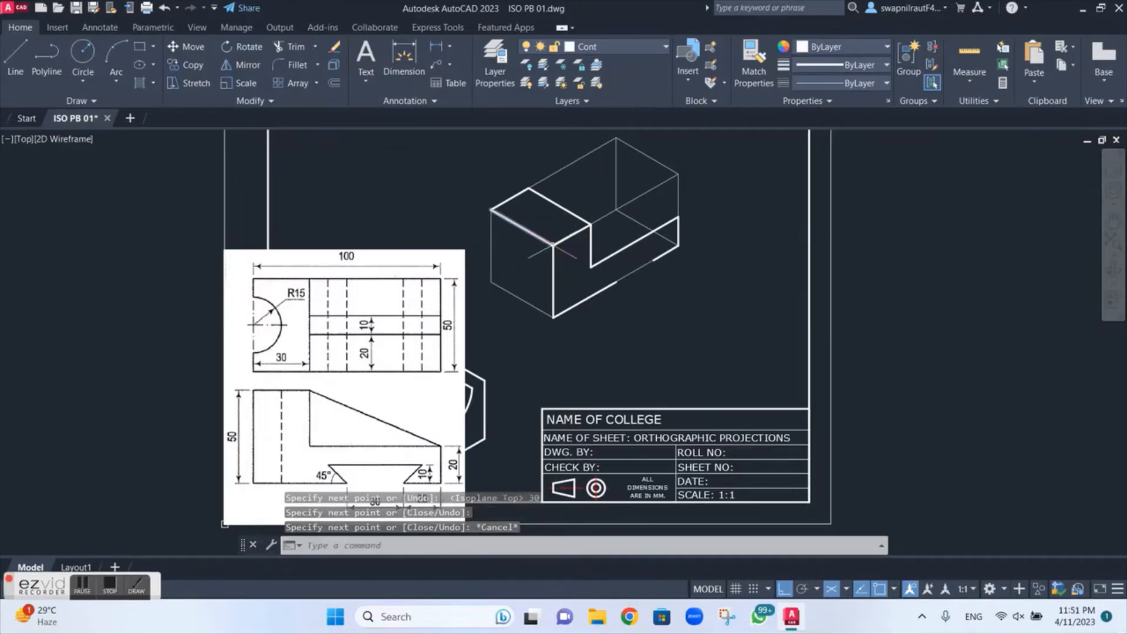
Step: Draw a 30 diameter isocircle in the top isoplane, centred on the midpoint of the top face's outer 50 edge
{"action": "scroll", "coordinate": [536, 205], "scroll_direction": "up", "scroll_amount": 2}
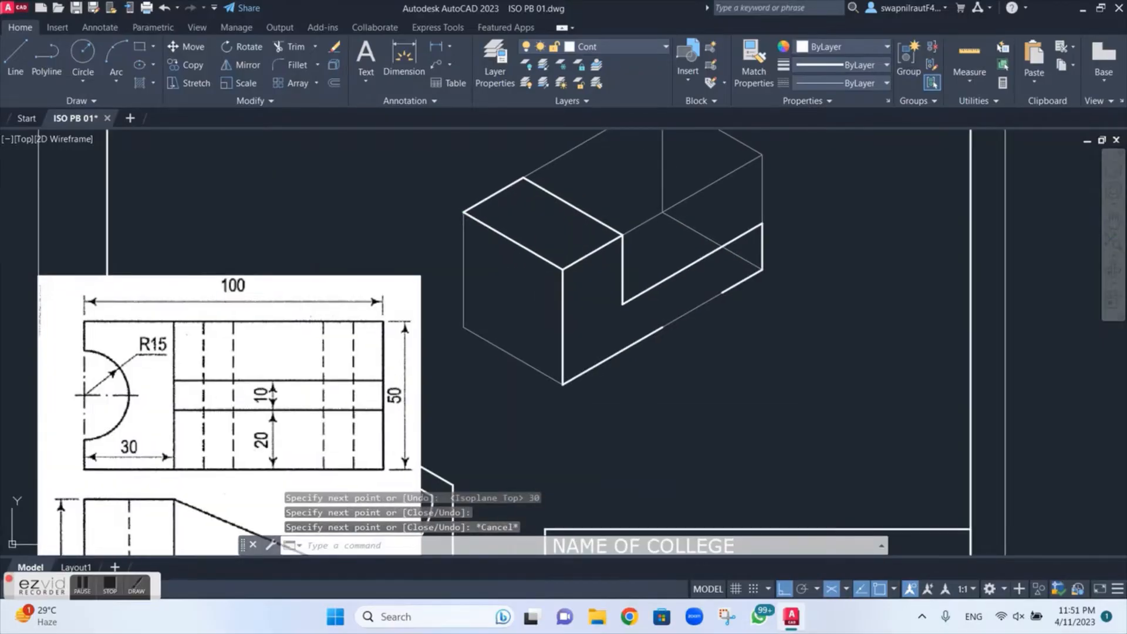
{"action": "middle_click_drag", "start_coordinate": [535, 207], "coordinate": [576, 254]}
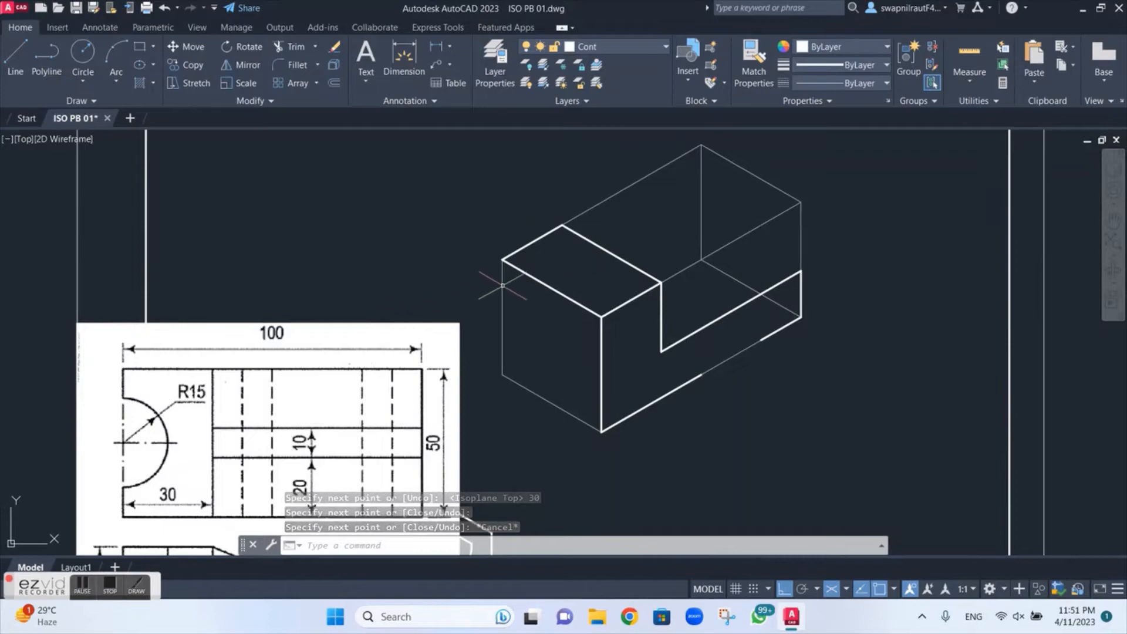
{"action": "scroll", "coordinate": [534, 271], "scroll_direction": "up", "scroll_amount": 2}
{"action": "scroll", "coordinate": [534, 271], "scroll_direction": "down", "scroll_amount": 3}
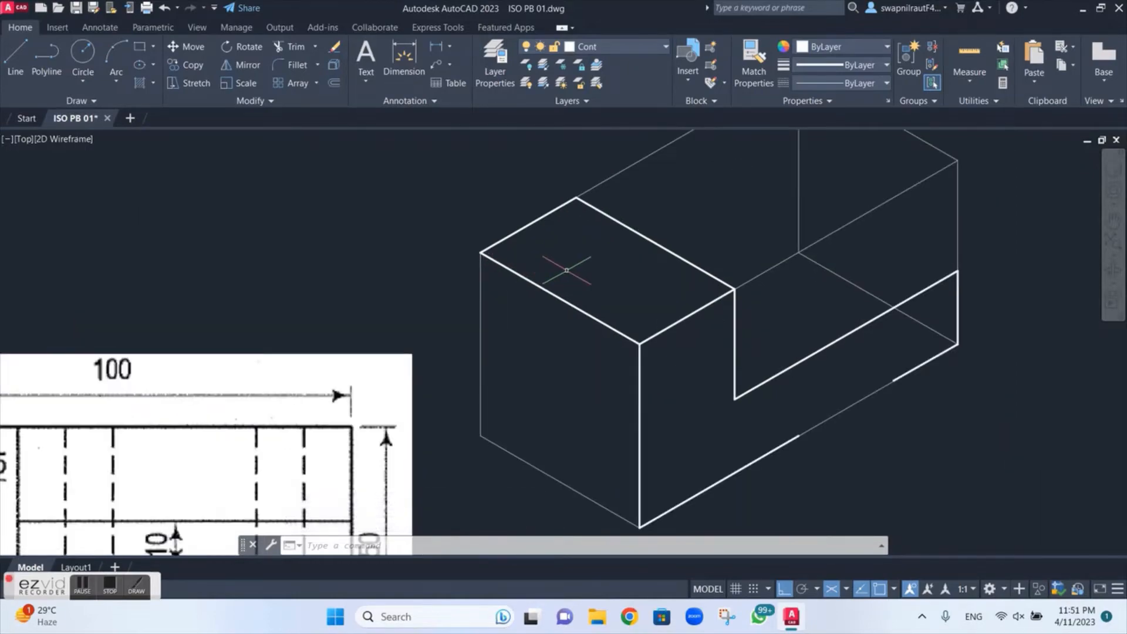
{"action": "middle_click_drag", "start_coordinate": [578, 264], "coordinate": [544, 300]}
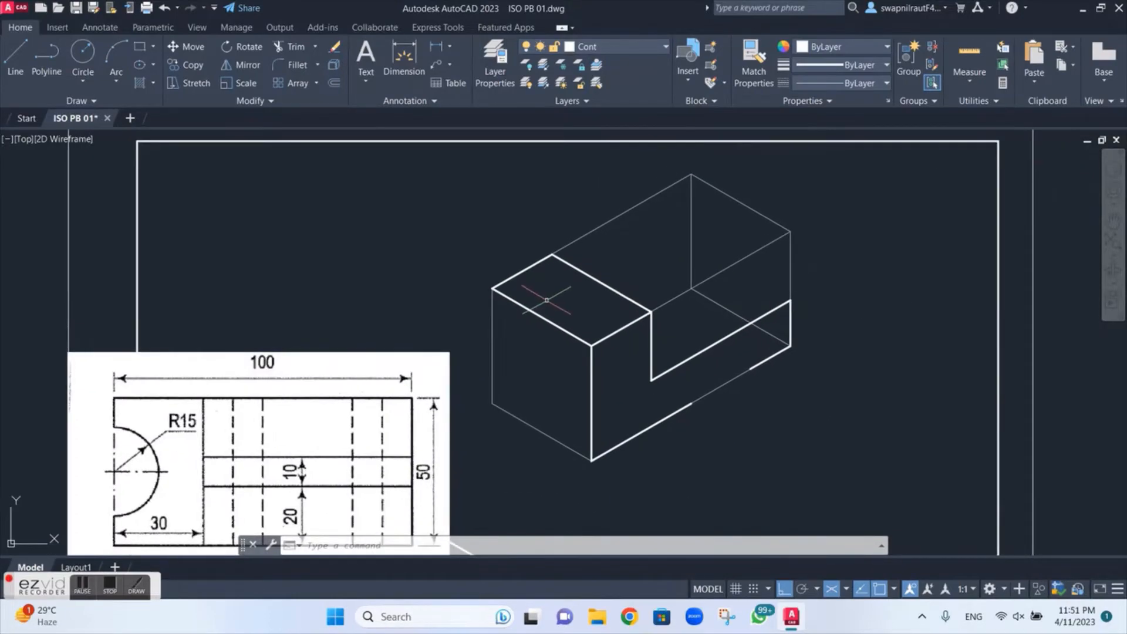
{"action": "scroll", "coordinate": [546, 300], "scroll_direction": "up", "scroll_amount": 2}
{"action": "scroll", "coordinate": [546, 299], "scroll_direction": "down", "scroll_amount": 2}
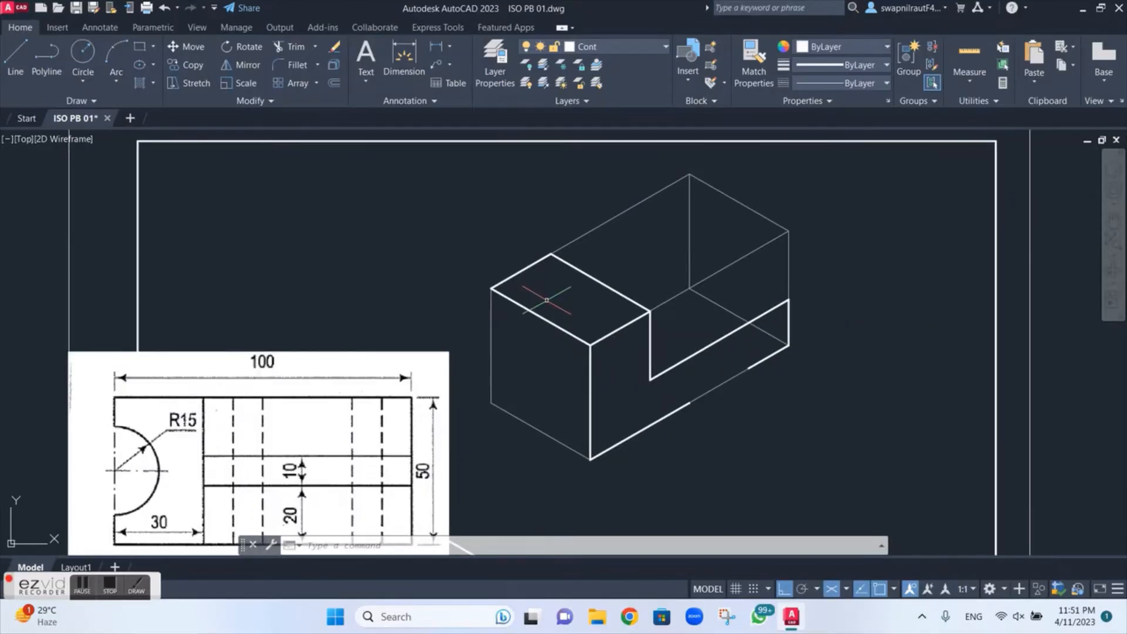
{"action": "type", "text": "l"}
{"action": "key", "text": "Return"}
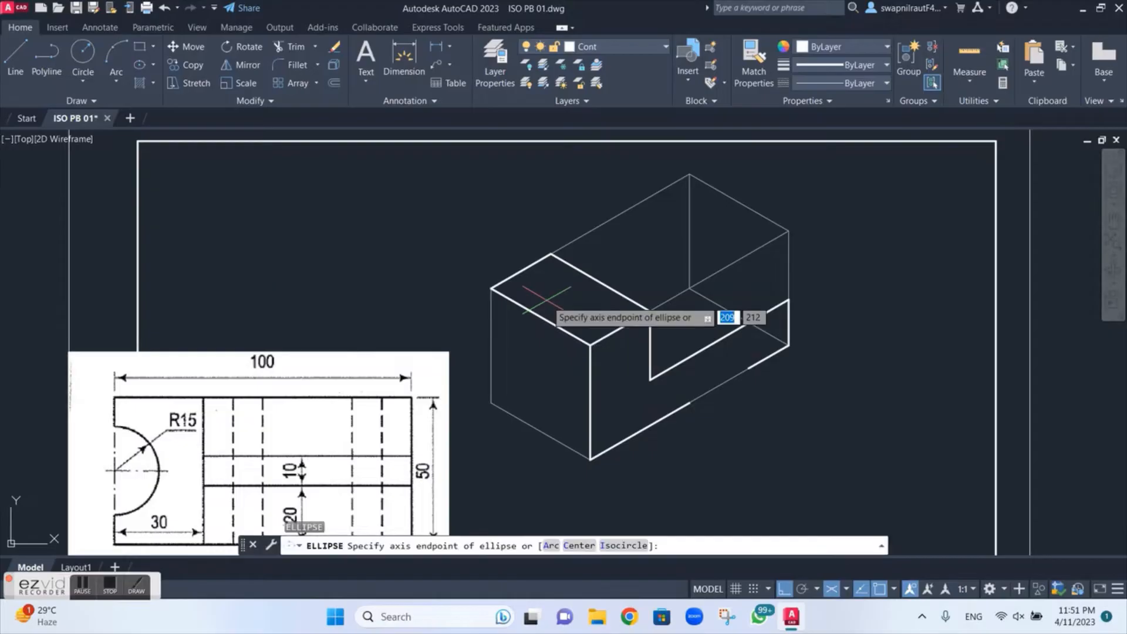
{"action": "type", "text": "i"}
{"action": "key", "text": "Return"}
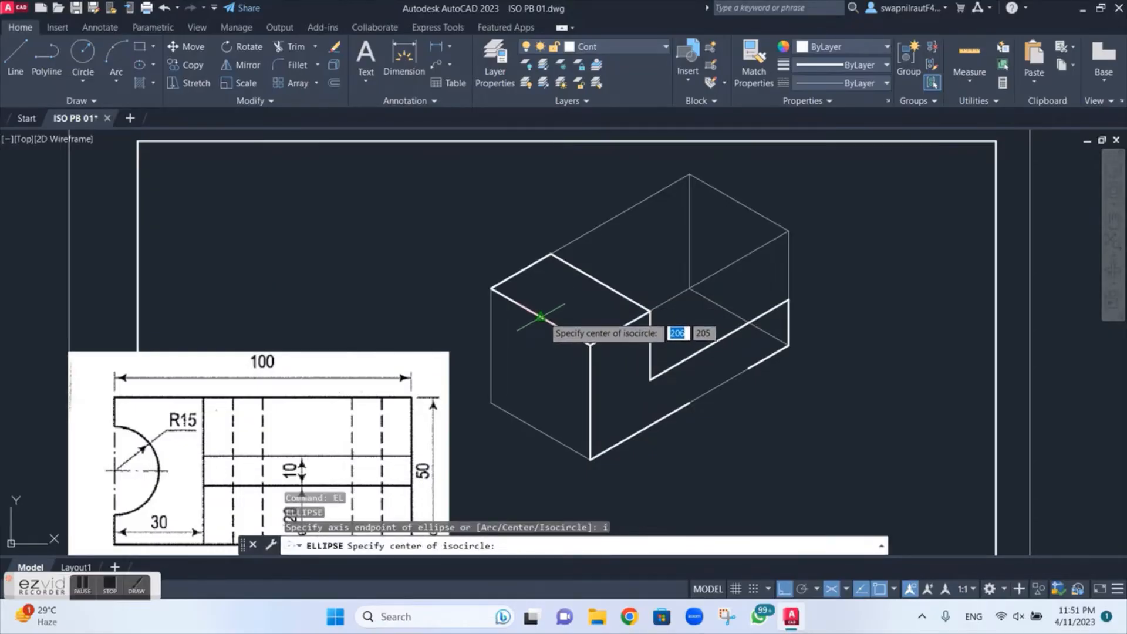
{"action": "left_click", "coordinate": [539, 317]}
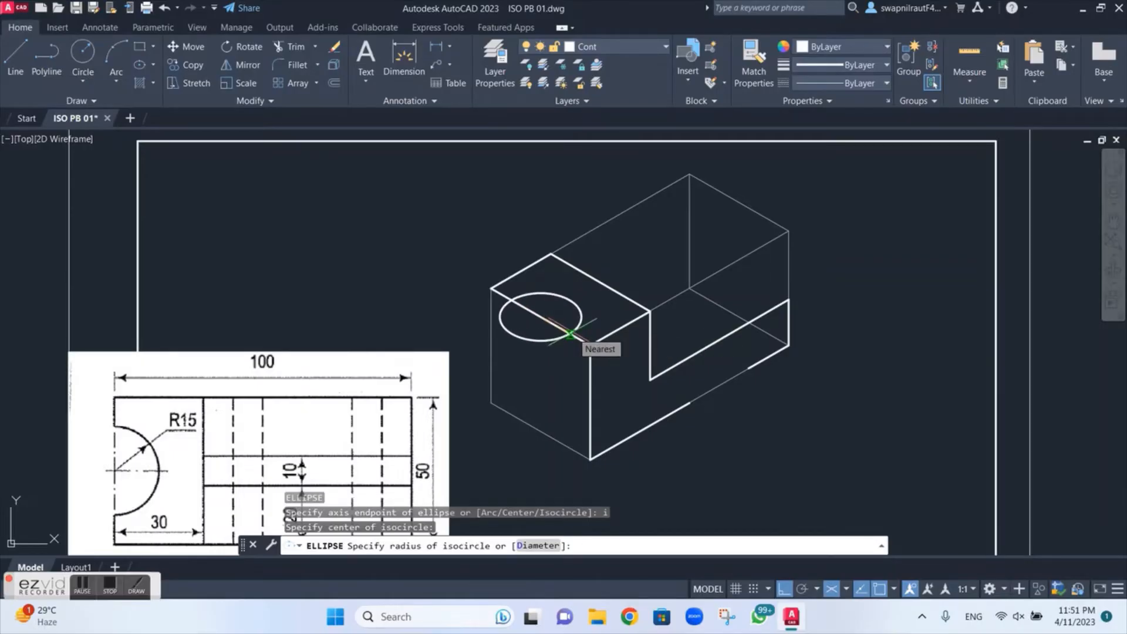
{"action": "type", "text": "d"}
{"action": "key", "text": "Return"}
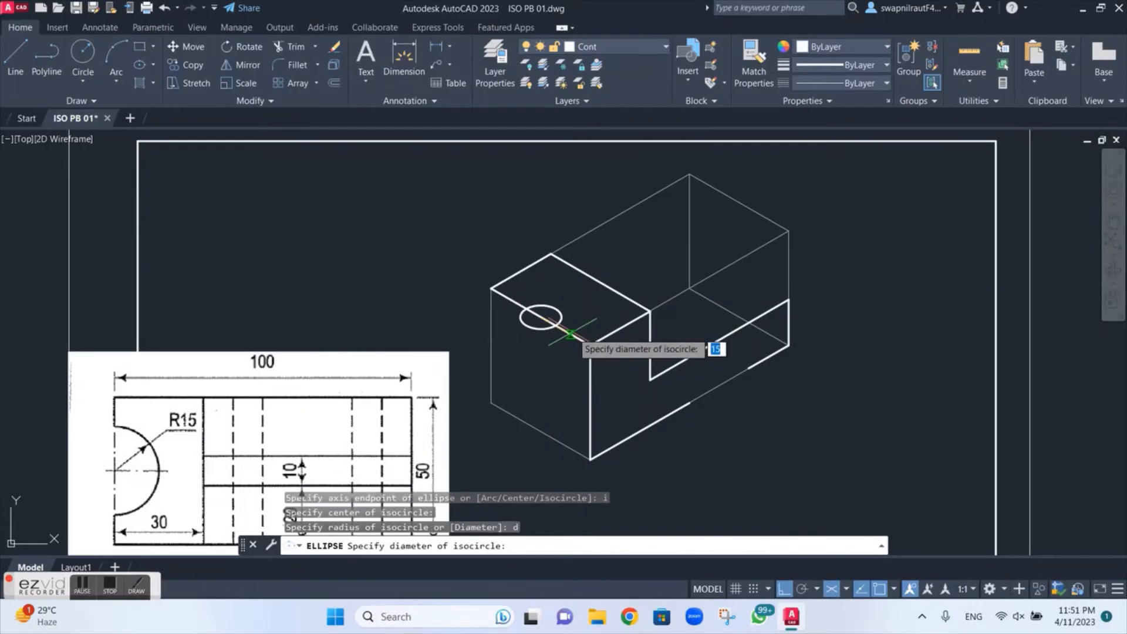
{"action": "type", "text": "30"}
{"action": "key", "text": "Return"}
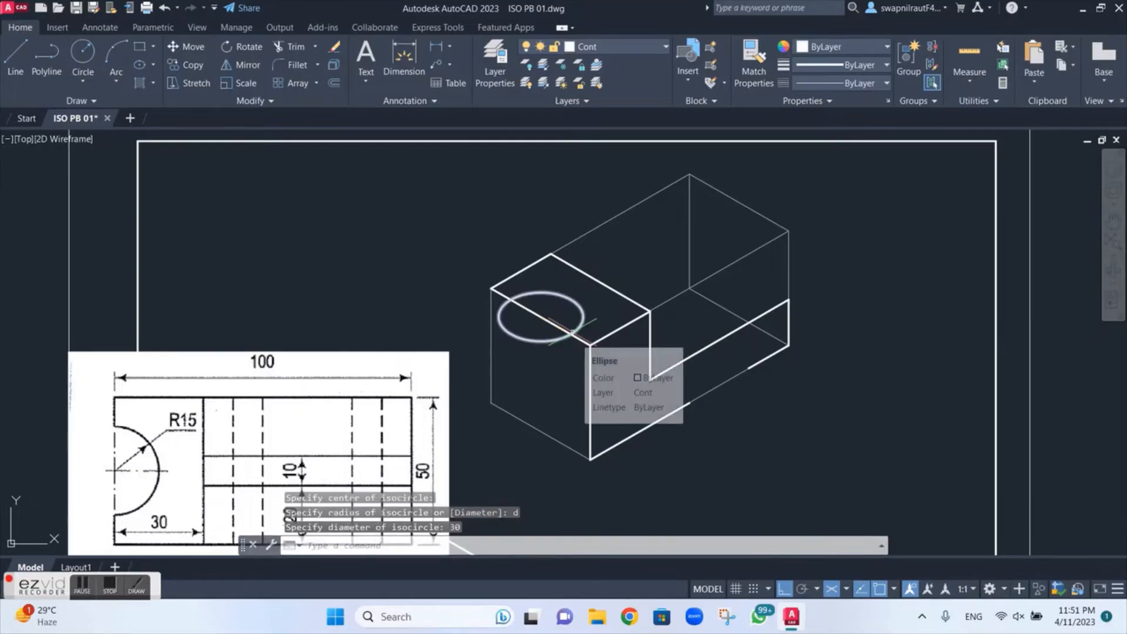
Step: Trim away the isocircle's outer half and the top-face edge segment spanning it, leaving the semicircular cutout
{"action": "key", "text": "Escape"}
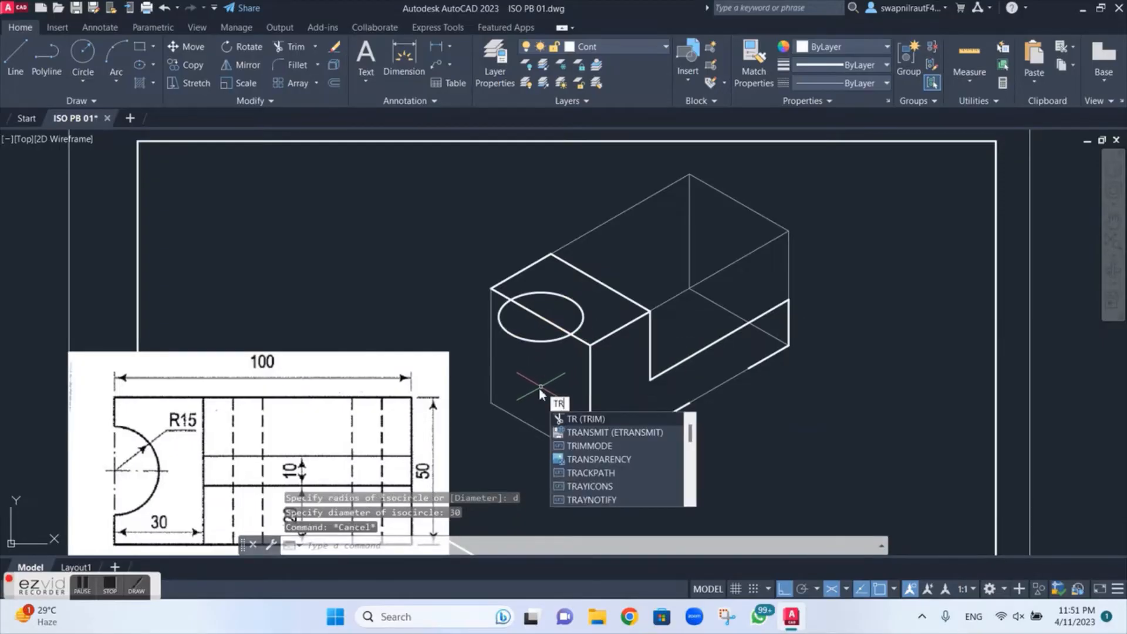
{"action": "key", "text": "Return"}
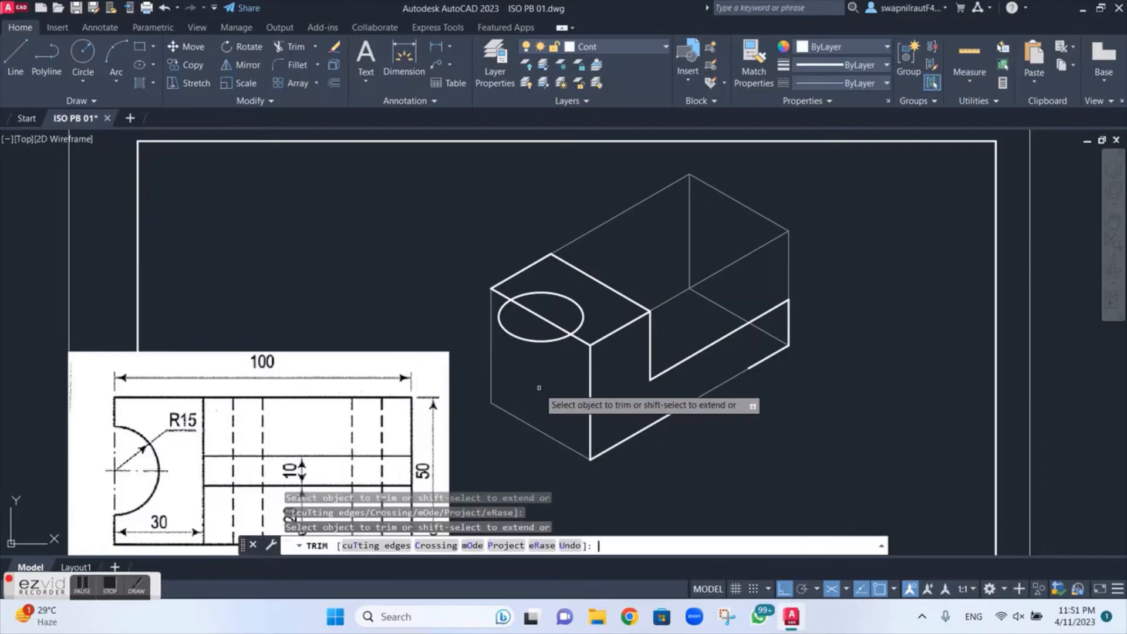
{"action": "left_click", "coordinate": [546, 368]}
{"action": "left_click", "coordinate": [545, 332]}
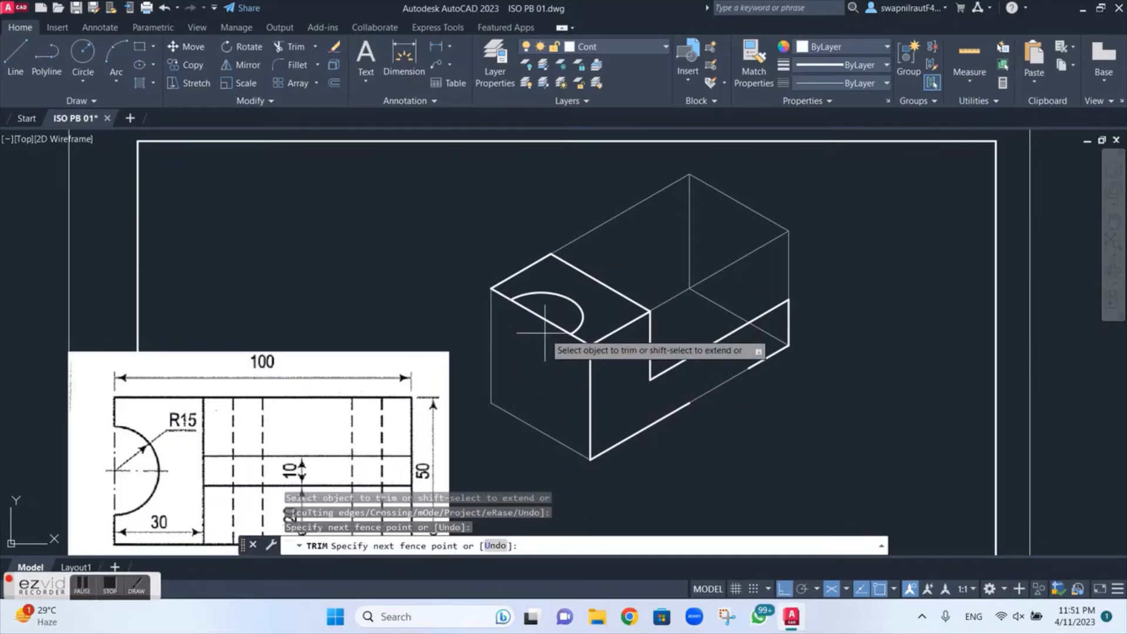
{"action": "key", "text": "Return"}
{"action": "key", "text": "Escape"}
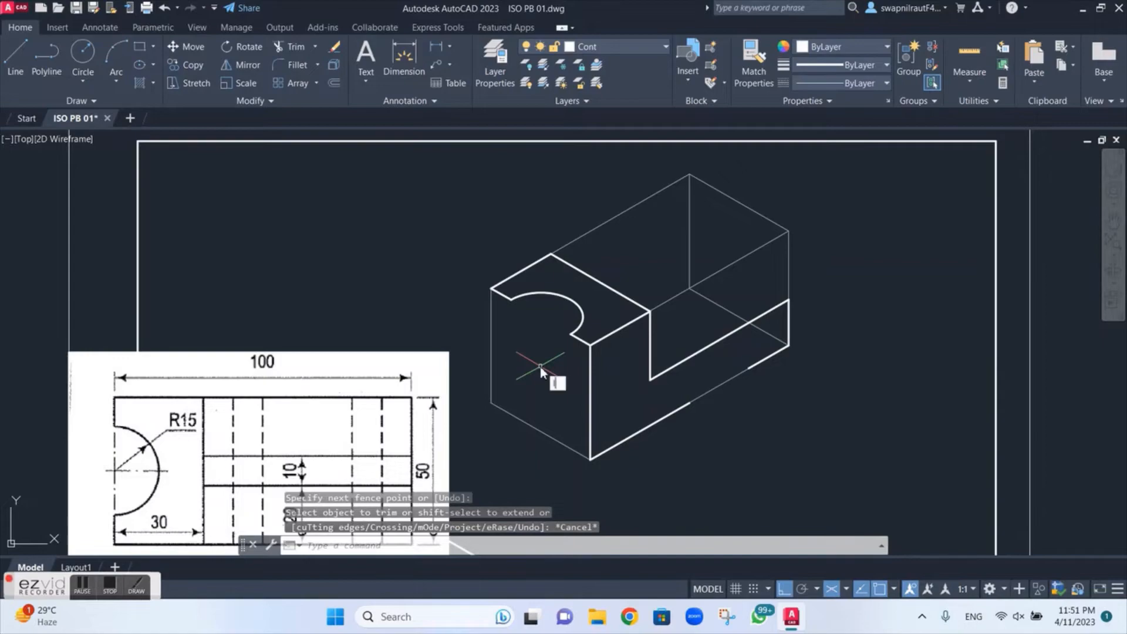
Step: Draw a 50 line down from the cutout's front end in the right isoplane and join it to the lower front corner
{"action": "type", "text": "l"}
{"action": "key", "text": "Return"}
{"action": "left_click", "coordinate": [572, 335]}
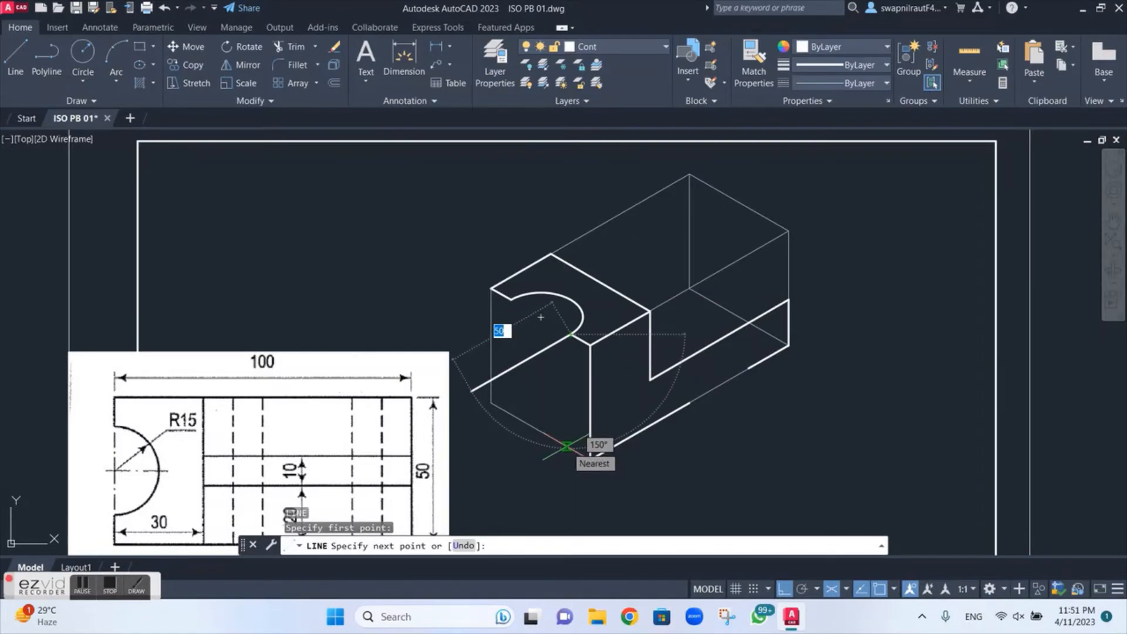
{"action": "key", "text": "F5"}
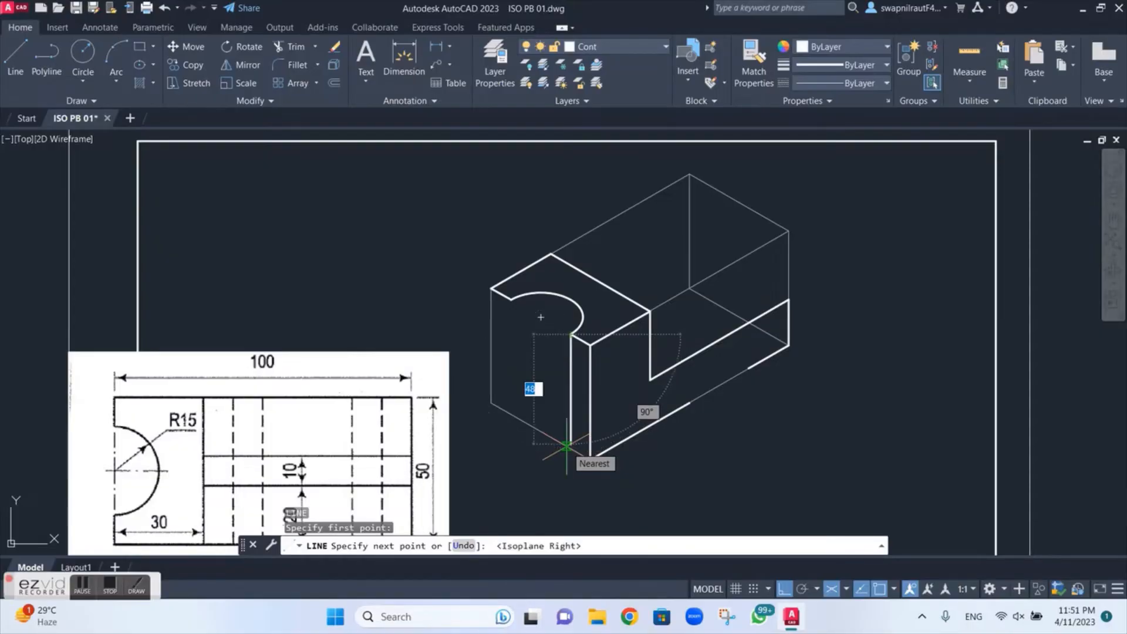
{"action": "type", "text": "50"}
{"action": "key", "text": "Return"}
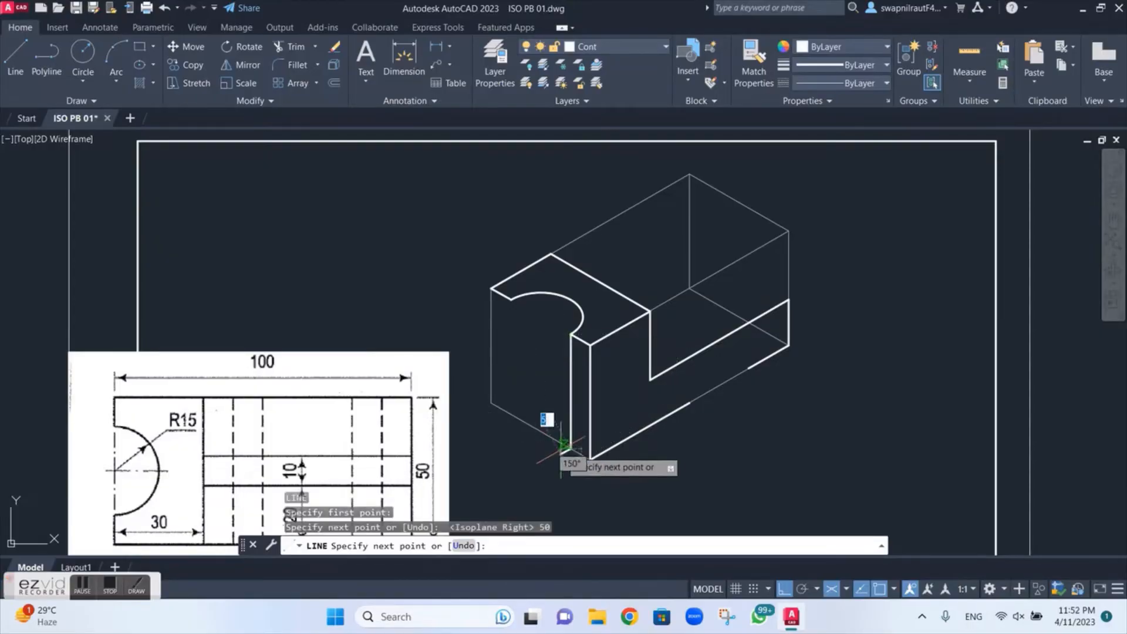
{"action": "left_click", "coordinate": [589, 457]}
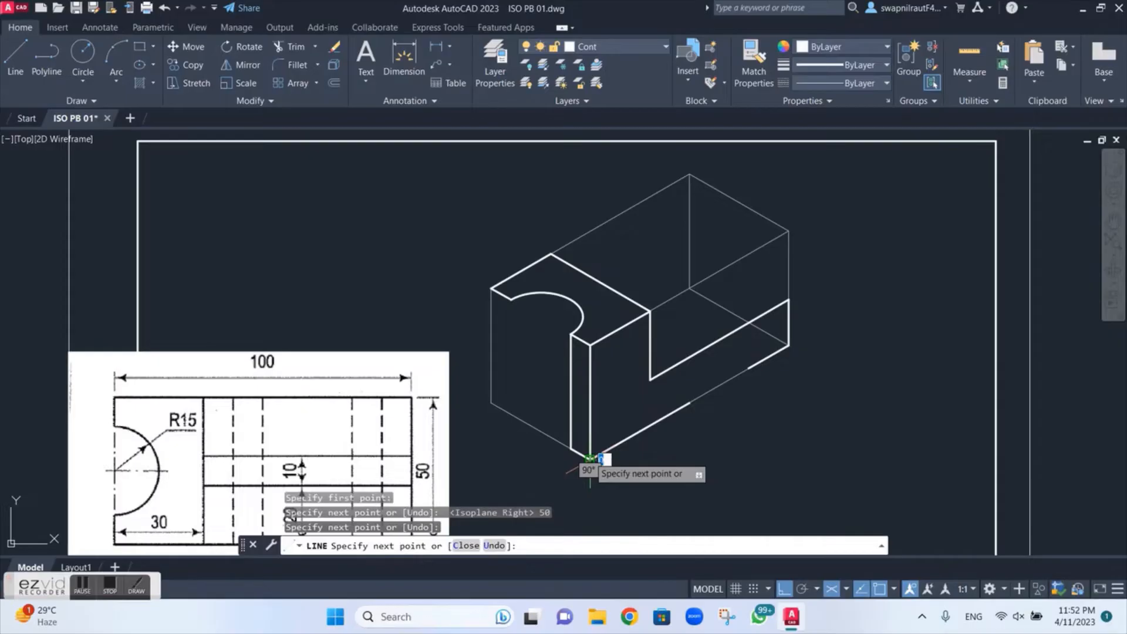
{"action": "key", "text": "Escape"}
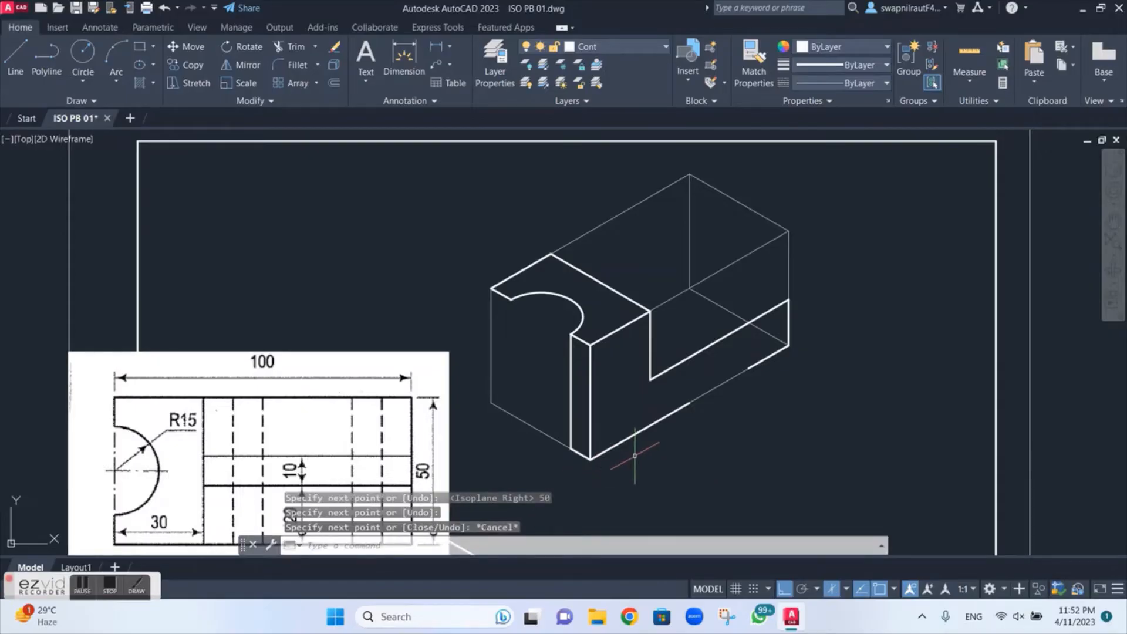
Step: Copy the two front vertical edges and their short bottom edge from the upper front corner to the cutout's far end
{"action": "type", "text": "ct "}
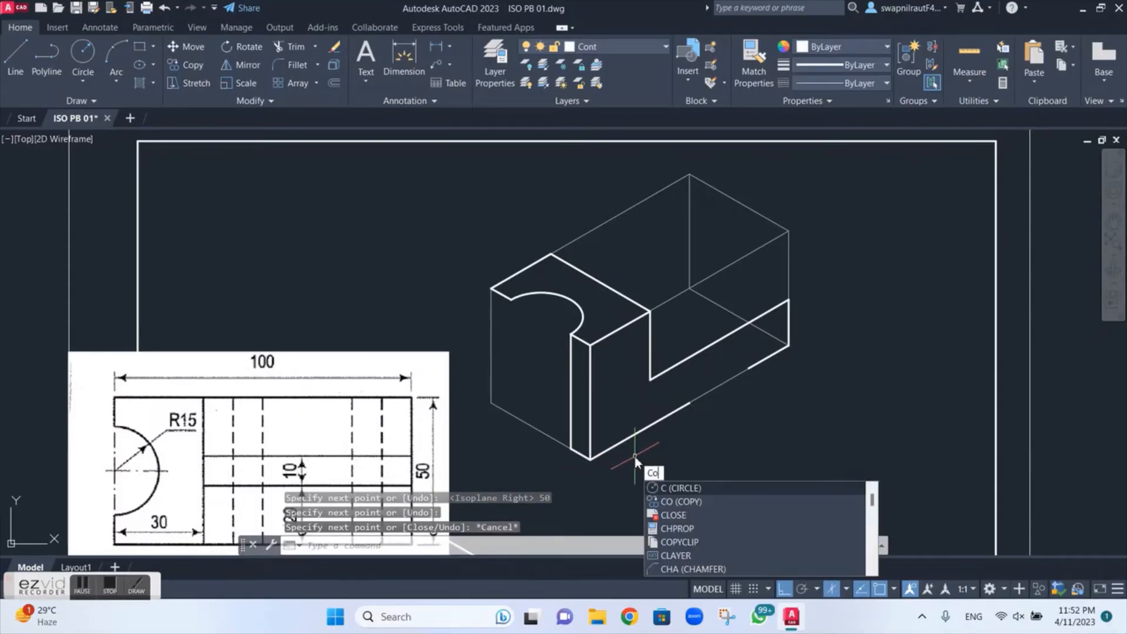
{"action": "type", "text": "o"}
{"action": "key", "text": "Return"}
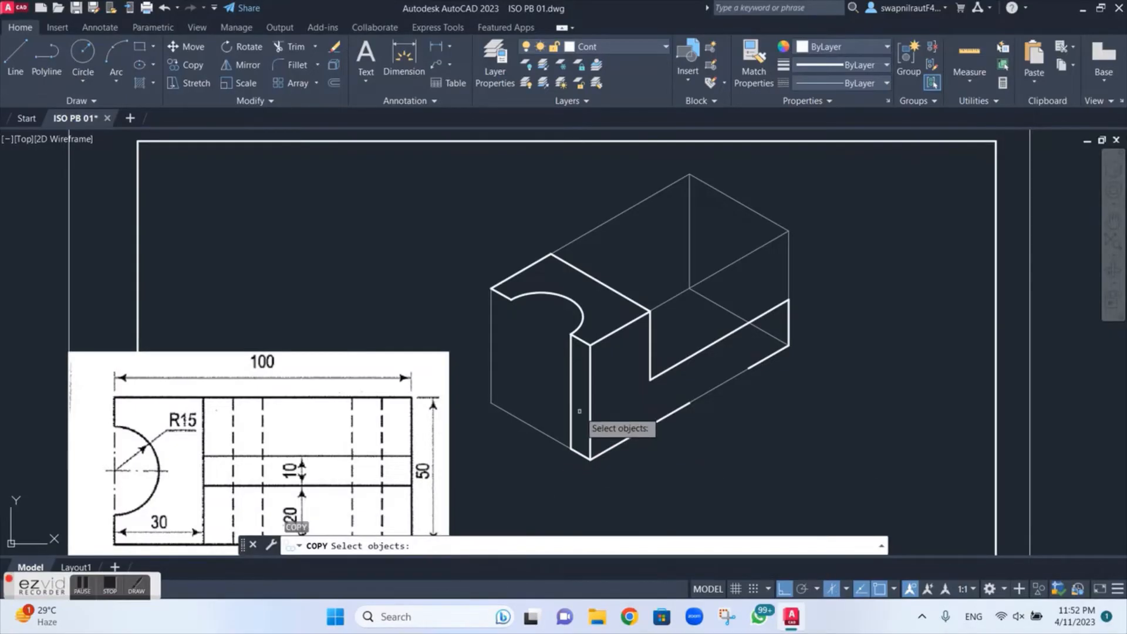
{"action": "left_click", "coordinate": [573, 376]}
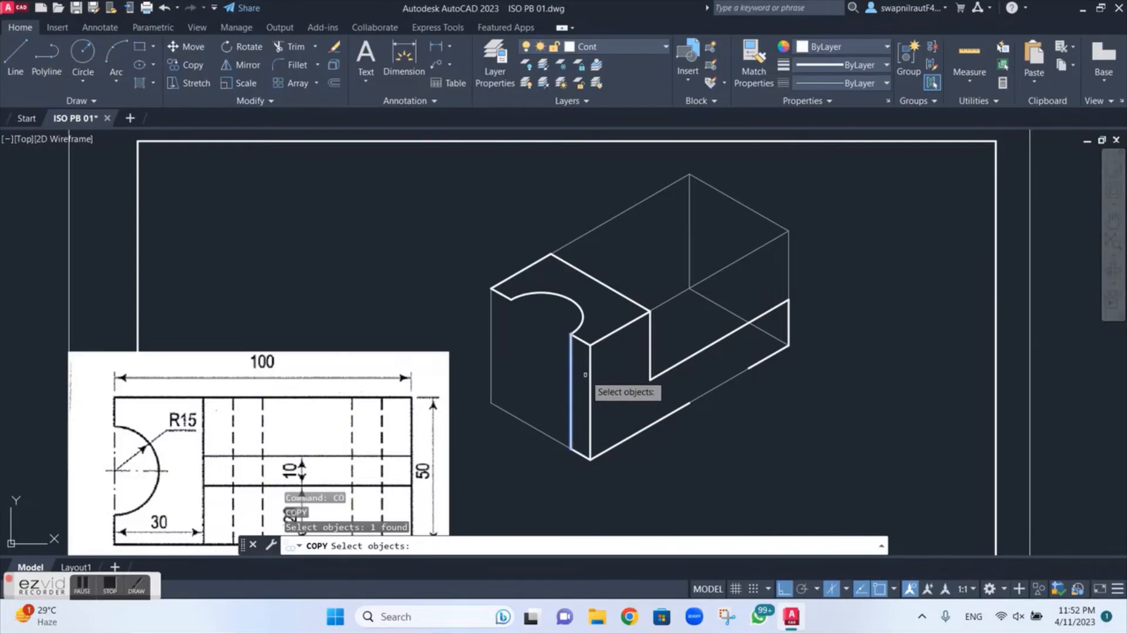
{"action": "left_click", "coordinate": [589, 378]}
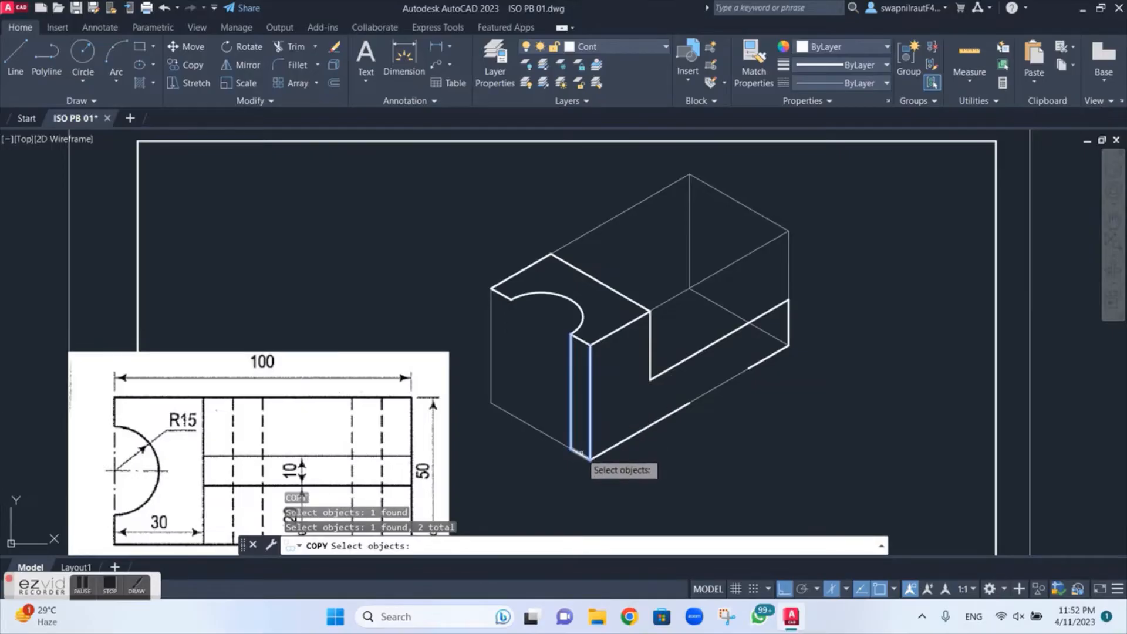
{"action": "left_click", "coordinate": [580, 452]}
{"action": "key", "text": "Return"}
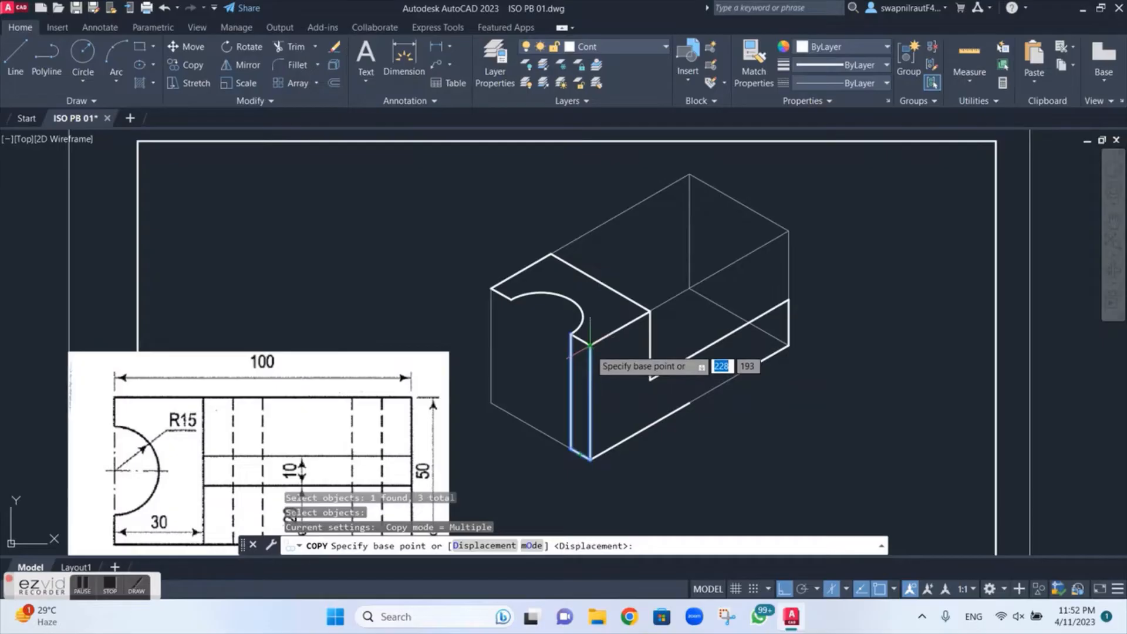
{"action": "left_click", "coordinate": [570, 333]}
{"action": "scroll", "coordinate": [514, 297], "scroll_direction": "up", "scroll_amount": 4}
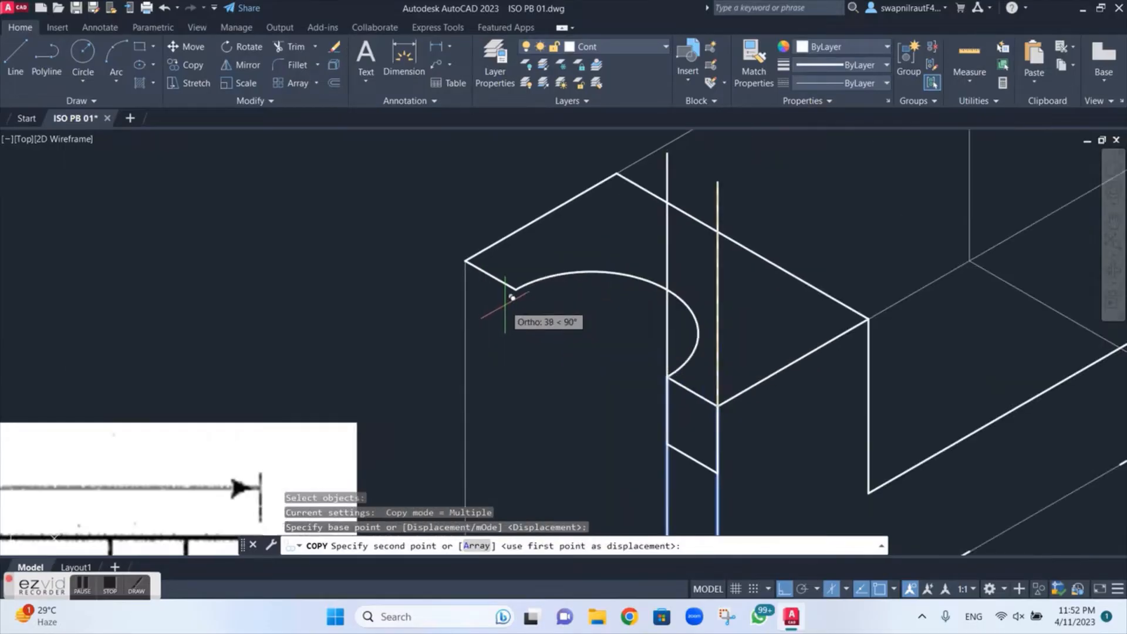
{"action": "left_click", "coordinate": [515, 289]}
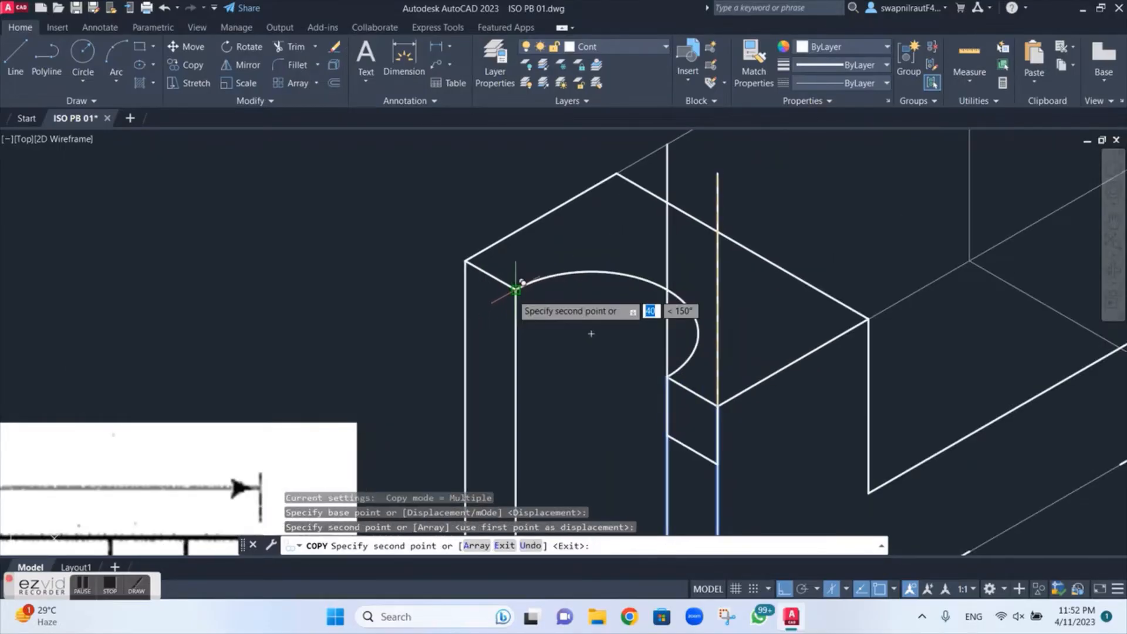
{"action": "key", "text": "Escape"}
Step: Copy the cutout arc from its front end on the top face down to the bottom of the adjoining vertical edge
{"action": "scroll", "coordinate": [543, 329], "scroll_direction": "down", "scroll_amount": 3}
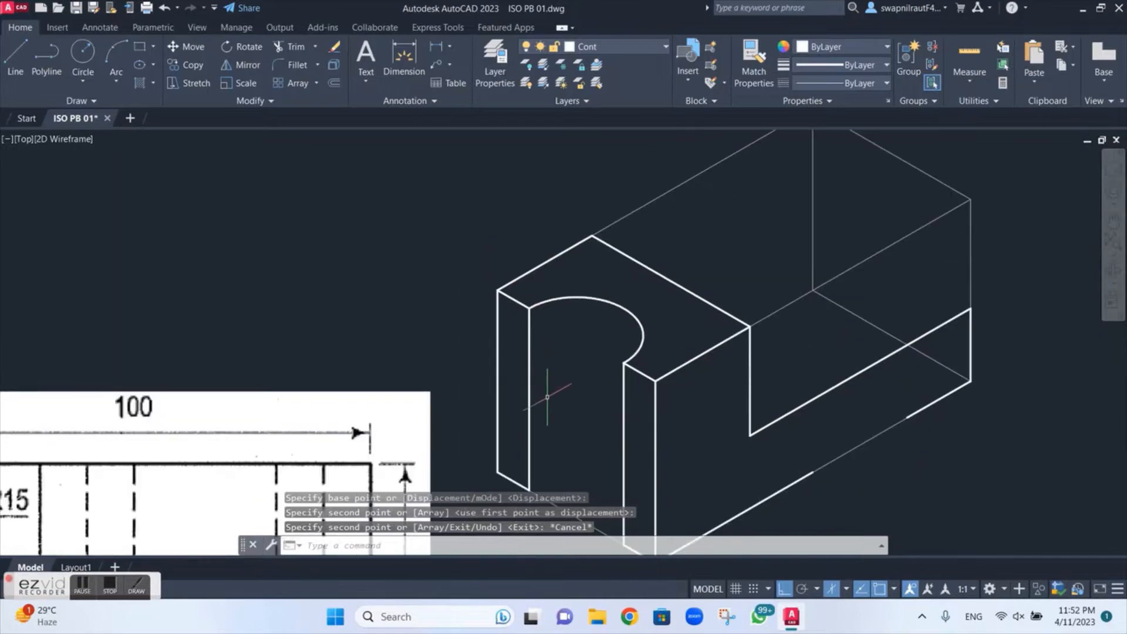
{"action": "middle_click_drag", "start_coordinate": [548, 411], "coordinate": [550, 296]}
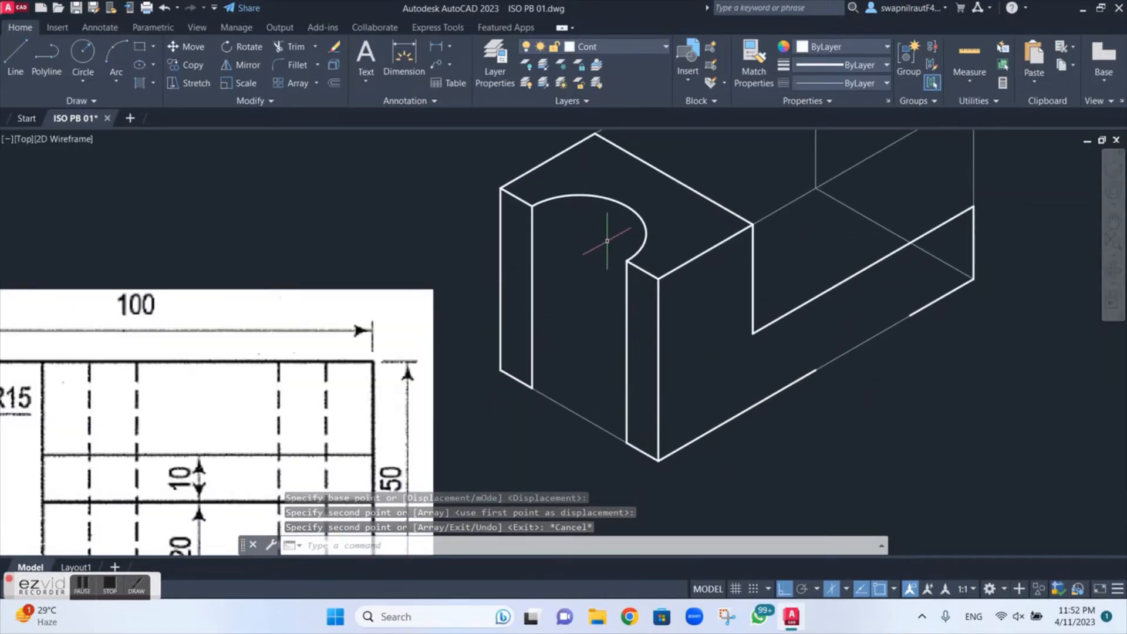
{"action": "type", "text": "co"}
{"action": "key", "text": "Return"}
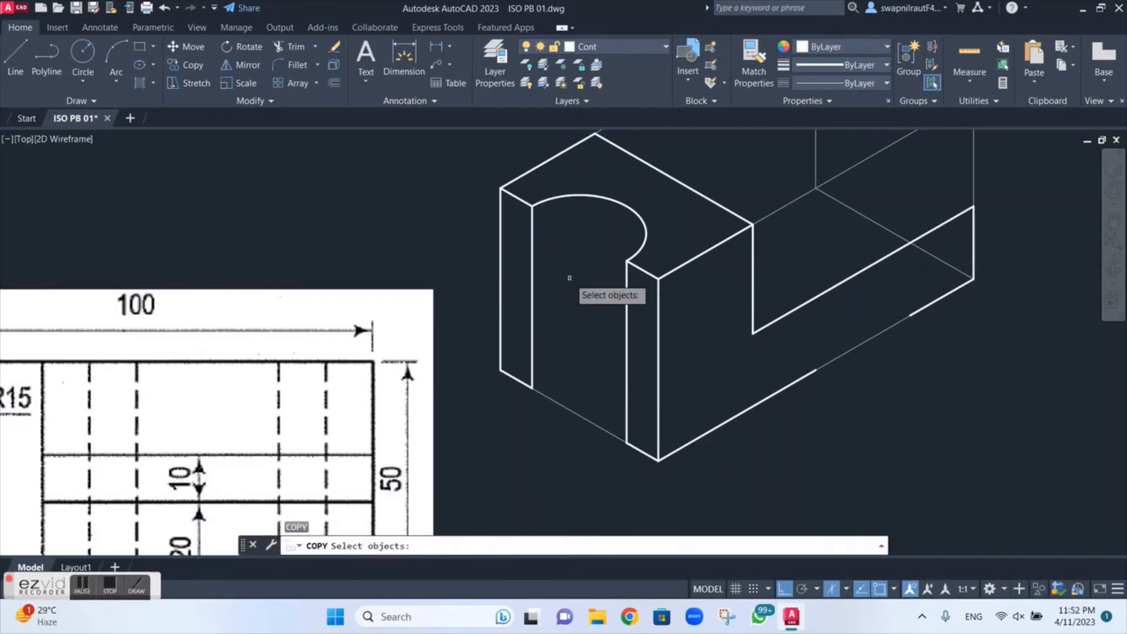
{"action": "left_click", "coordinate": [581, 194]}
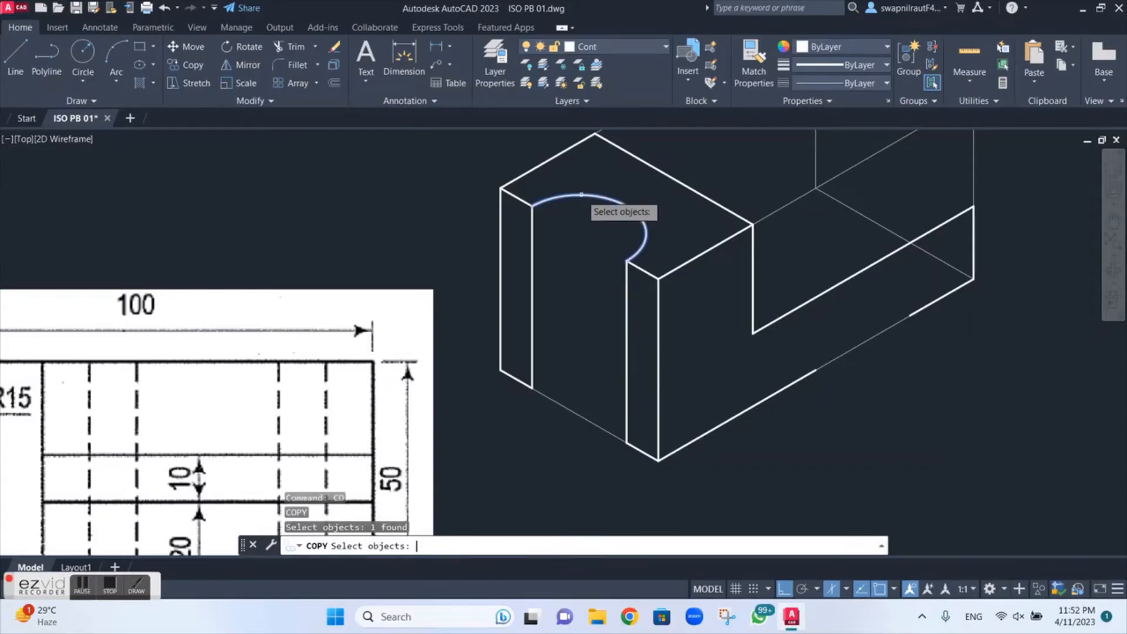
{"action": "key", "text": "Return"}
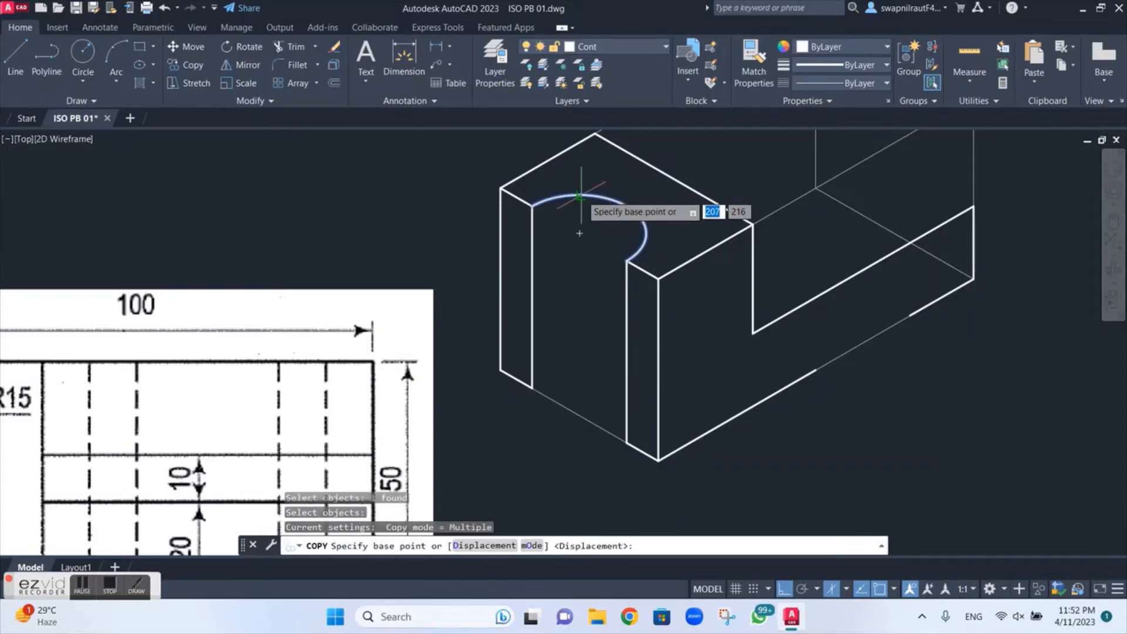
{"action": "left_click", "coordinate": [626, 261]}
{"action": "scroll", "coordinate": [619, 471], "scroll_direction": "up", "scroll_amount": 4}
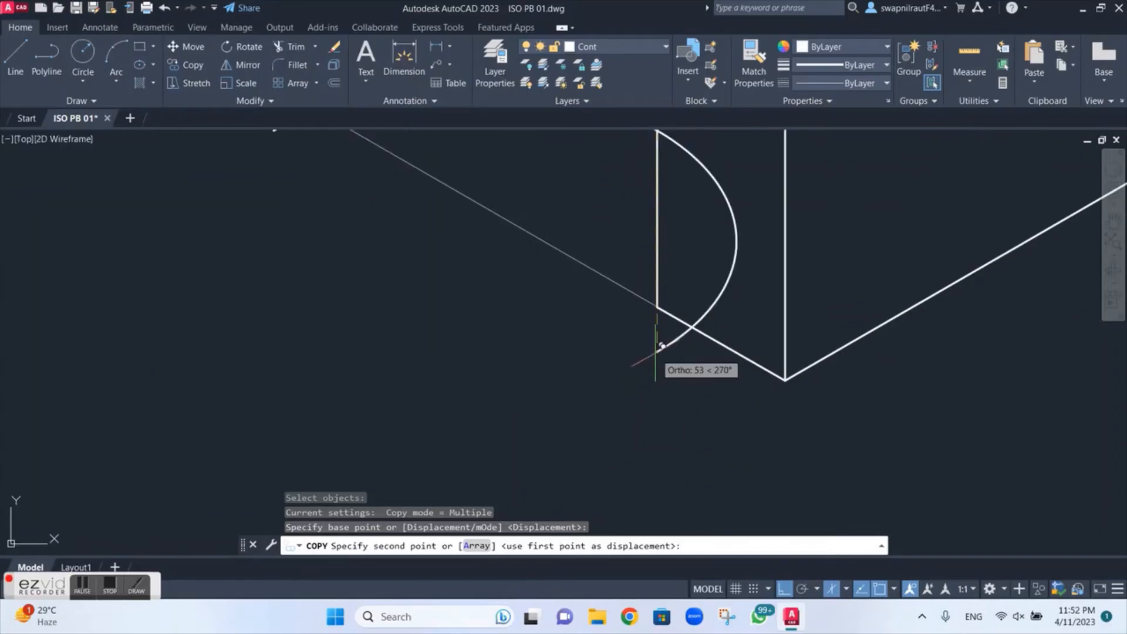
{"action": "left_click", "coordinate": [657, 306]}
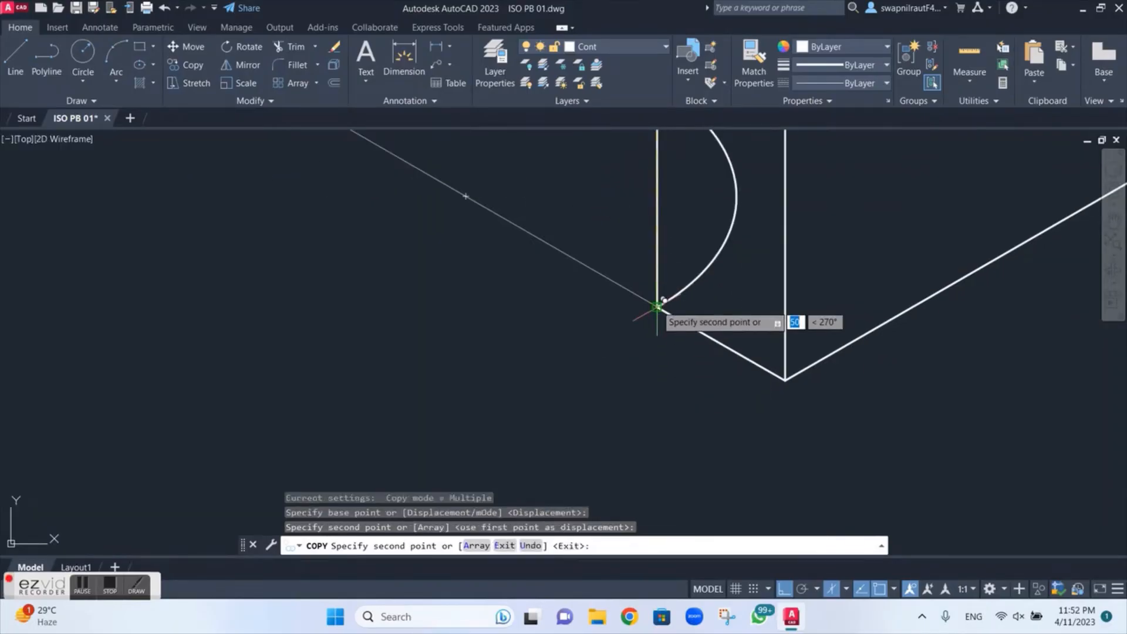
{"action": "key", "text": "Escape"}
Step: Trim the part of the lower cutout arc hidden behind the narrow front face
{"action": "scroll", "coordinate": [656, 306], "scroll_direction": "down", "scroll_amount": 4}
{"action": "scroll", "coordinate": [656, 305], "scroll_direction": "down", "scroll_amount": 3}
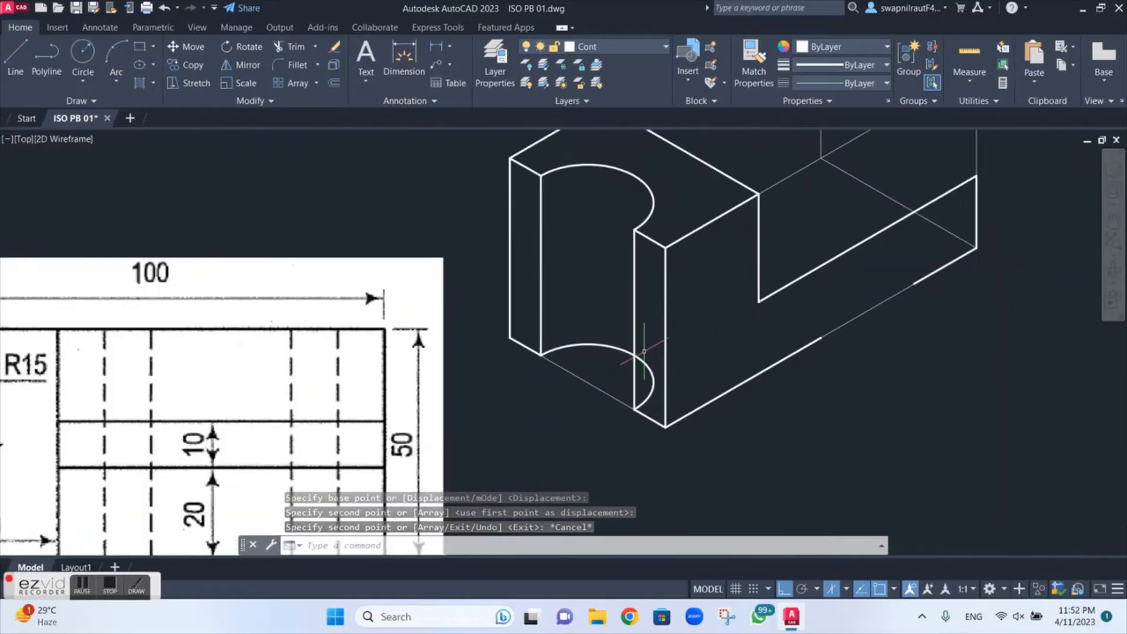
{"action": "type", "text": "t o"}
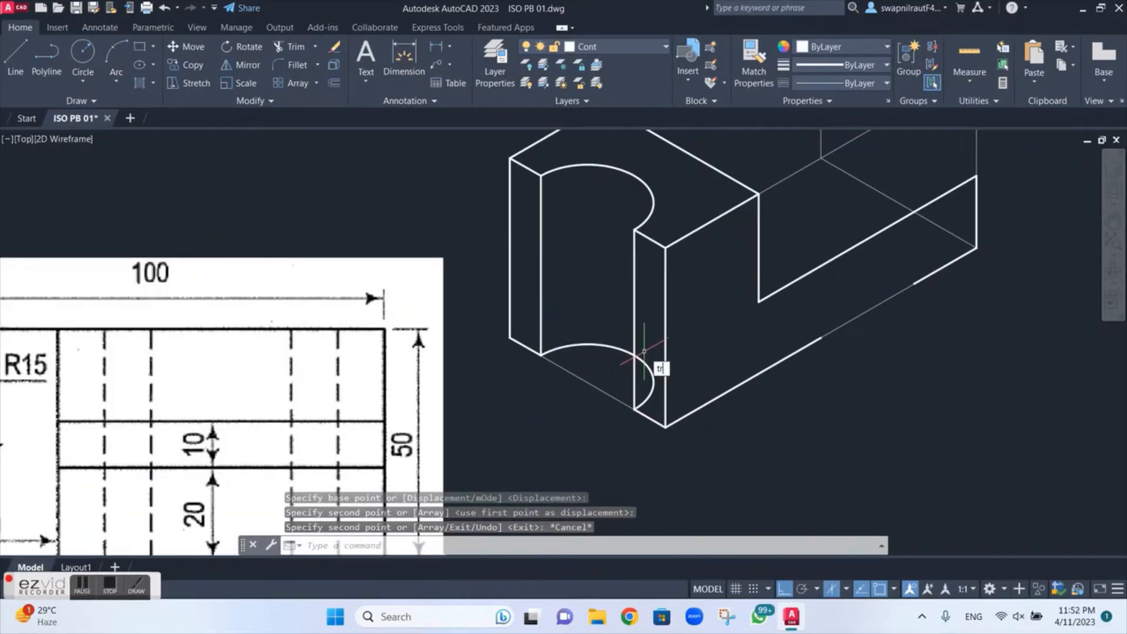
{"action": "type", "text": "r"}
{"action": "key", "text": "Return"}
{"action": "left_click", "coordinate": [650, 376]}
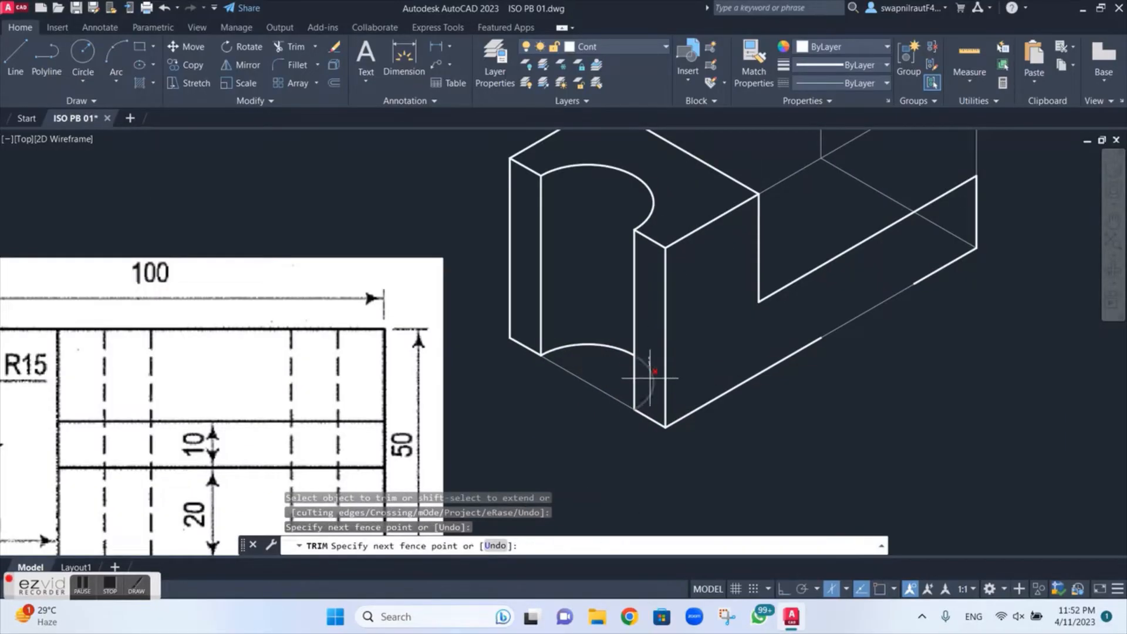
{"action": "left_click", "coordinate": [650, 377]}
{"action": "scroll", "coordinate": [736, 276], "scroll_direction": "down", "scroll_amount": 2}
{"action": "mouse_move", "coordinate": [754, 262]}
{"action": "middle_mouse_down"}
{"action": "mouse_move", "coordinate": [735, 344]}
{"action": "mouse_move", "coordinate": [611, 405]}
{"action": "middle_mouse_up"}
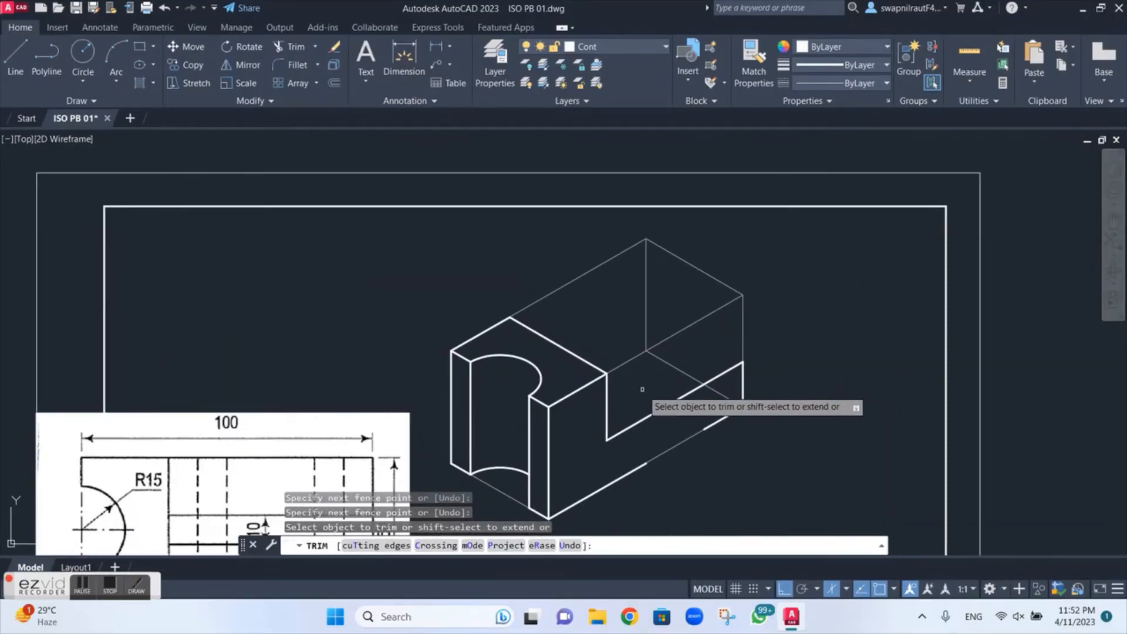
{"action": "left_click_drag", "start_coordinate": [642, 389], "coordinate": [671, 378]}
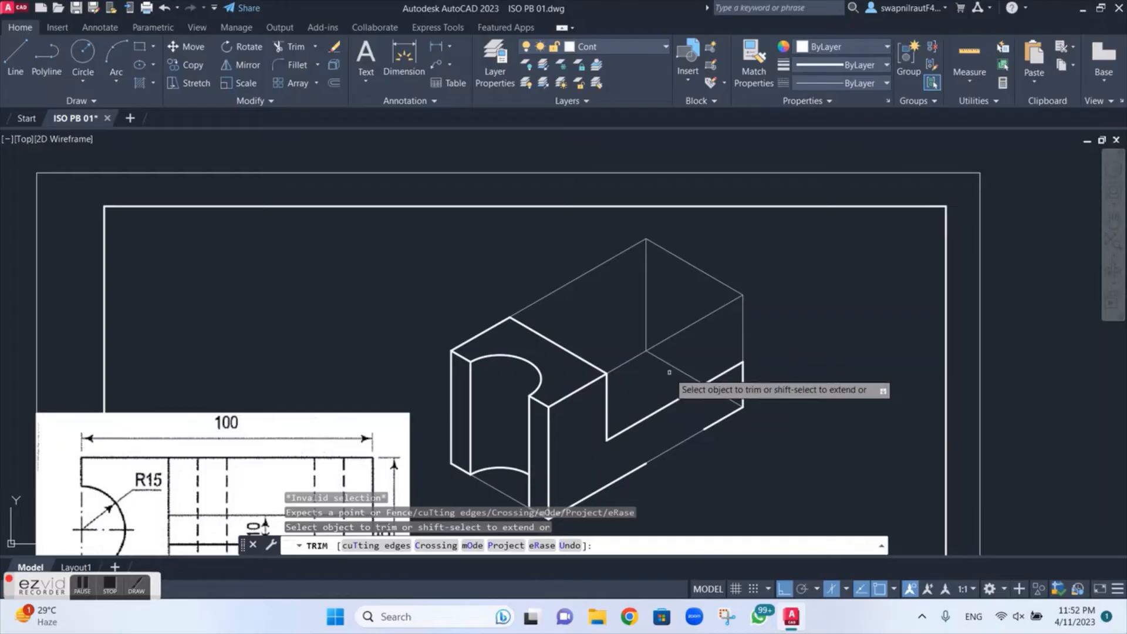
{"action": "key", "text": "Escape"}
Step: Draw a 50 line across the far end from the step's outer top corner, continuing 100 back along the block in the top isoplane
{"action": "key", "text": "l"}
{"action": "key", "text": "Return"}
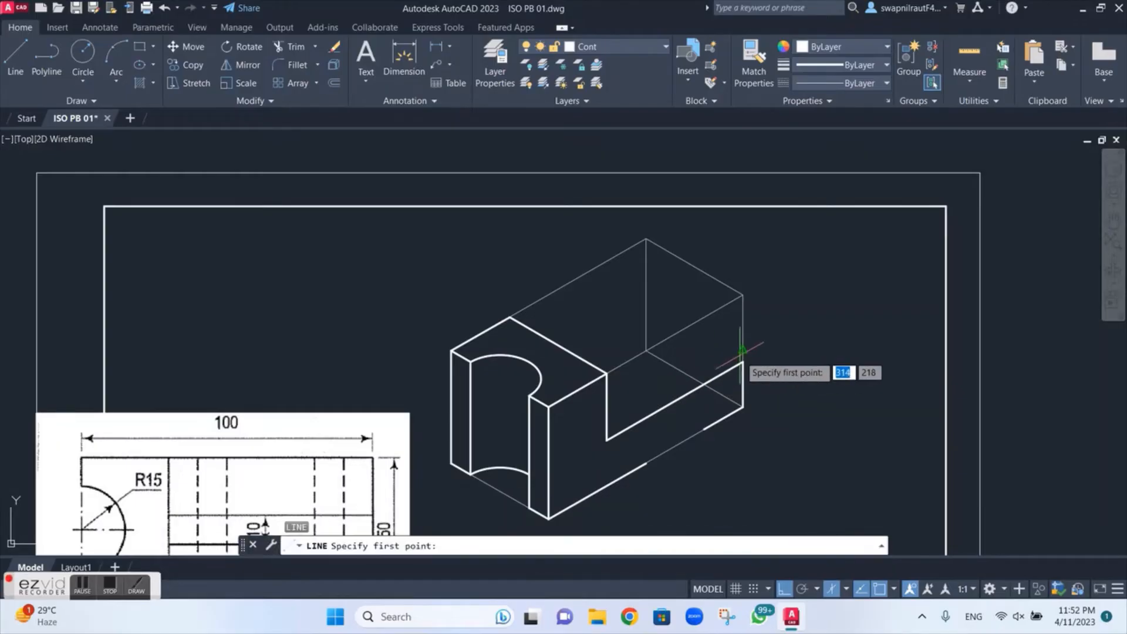
{"action": "left_click", "coordinate": [743, 362]}
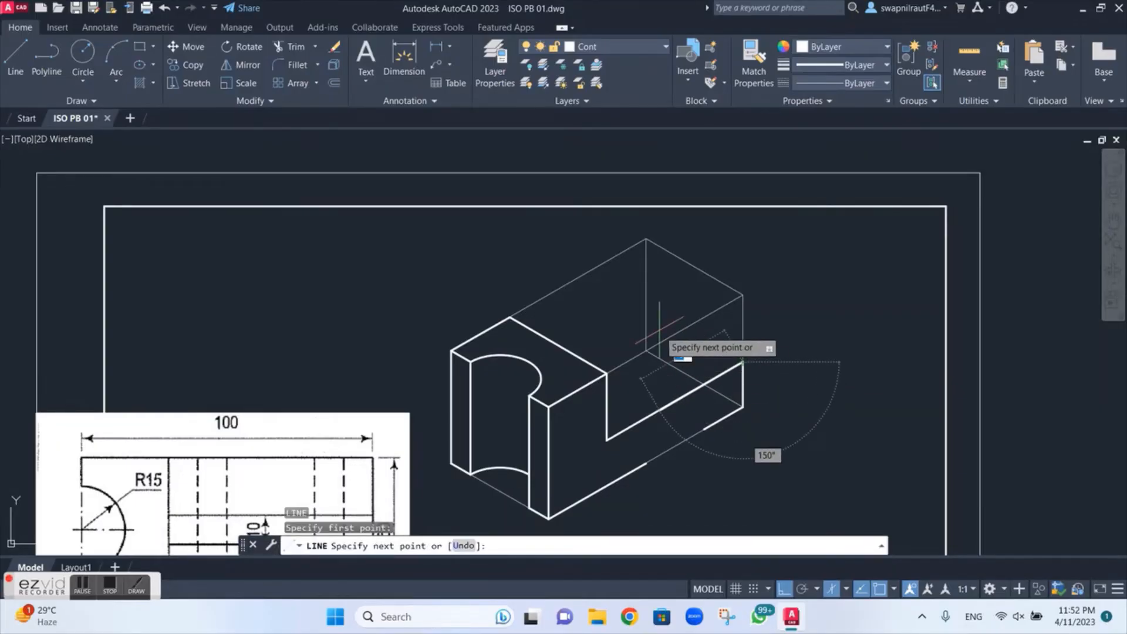
{"action": "key", "text": "F5"}
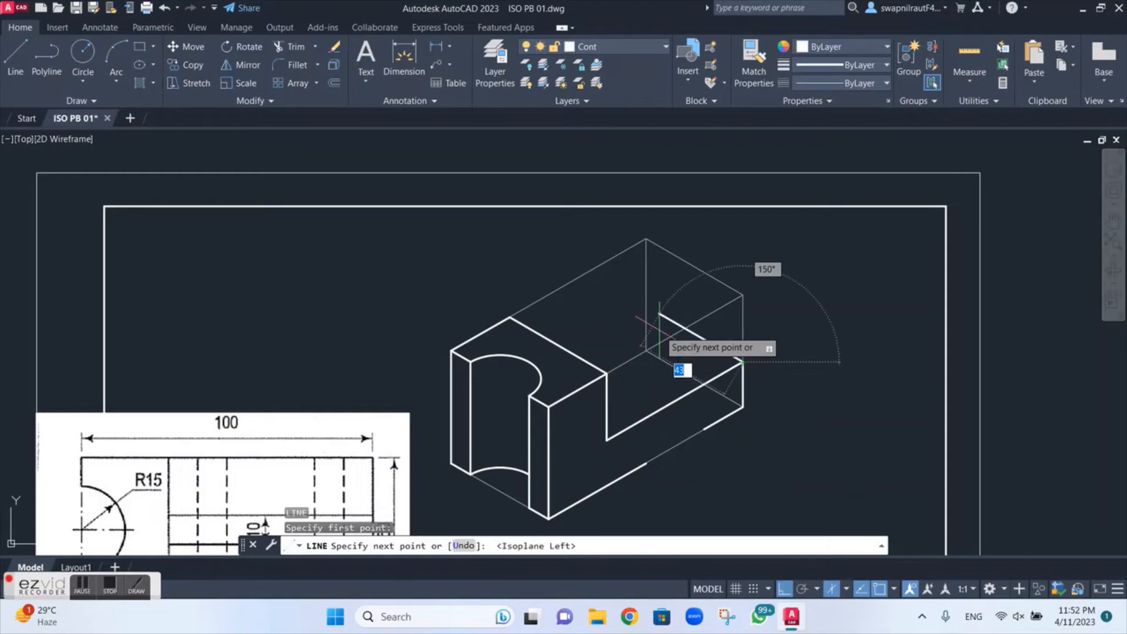
{"action": "type", "text": "50"}
{"action": "key", "text": "Return"}
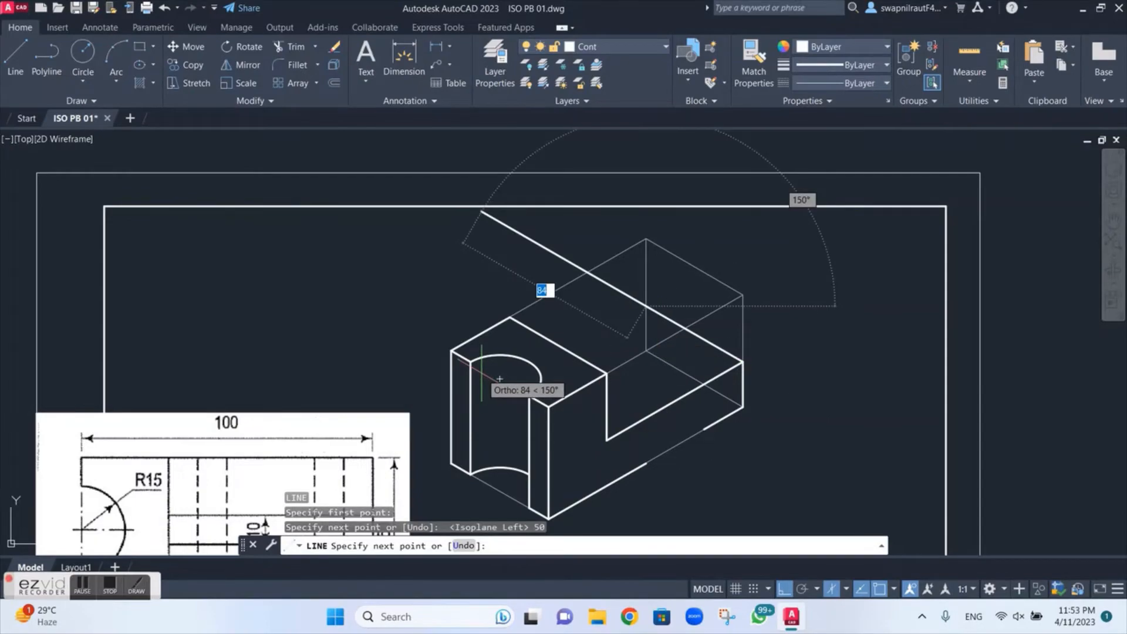
{"action": "key", "text": "F5"}
{"action": "type", "text": "100"}
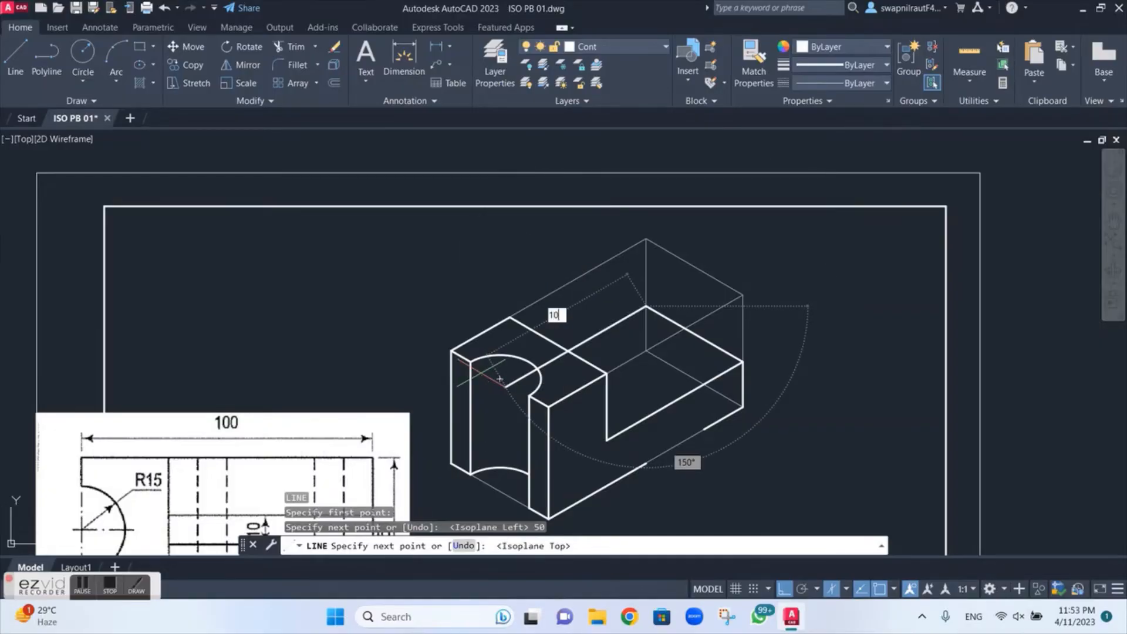
{"action": "key", "text": "Return"}
{"action": "key", "text": "Escape"}
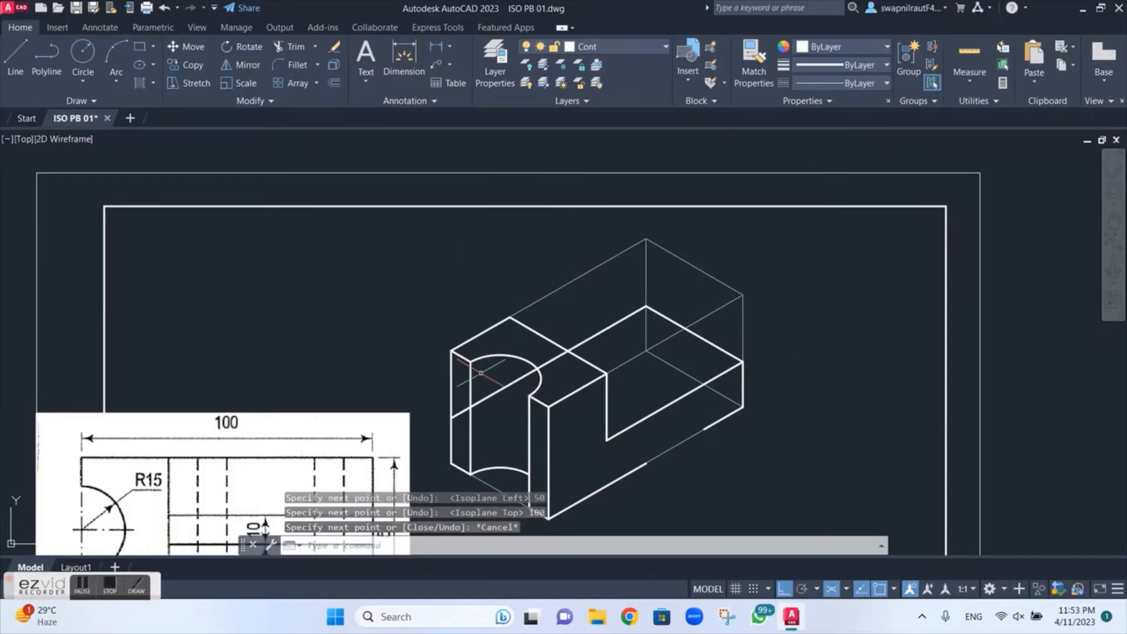
Step: Trim the parts of the step's long inner edge hidden behind the raised block and inside the cutout
{"action": "key", "text": "Return"}
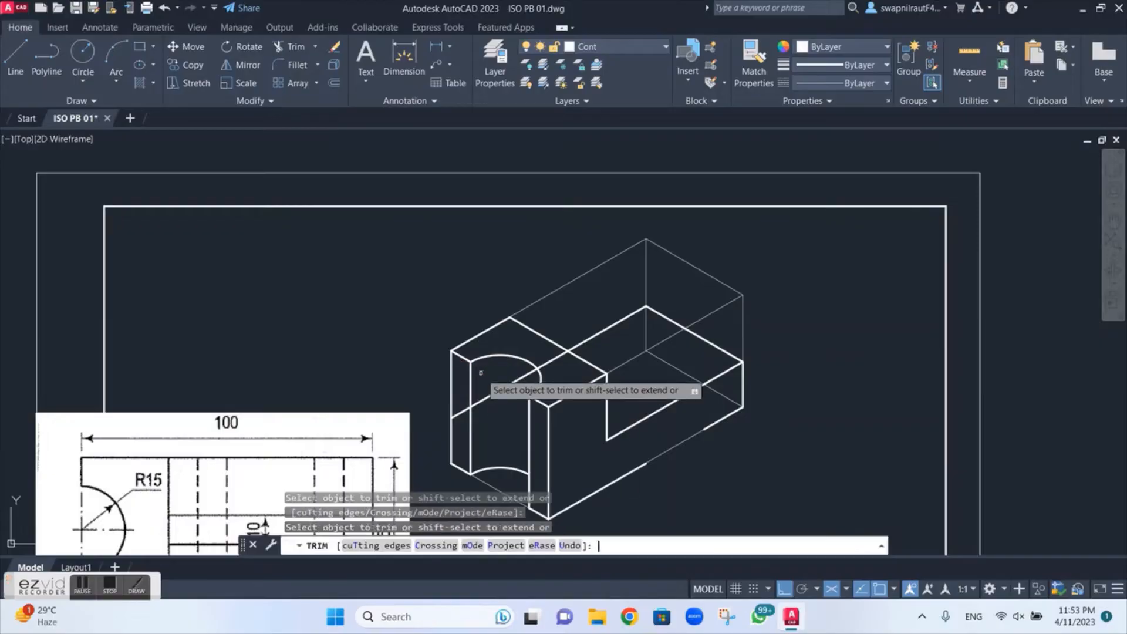
{"action": "mouse_move", "coordinate": [459, 433]}
{"action": "left_mouse_down"}
{"action": "mouse_move", "coordinate": [460, 407]}
{"action": "mouse_move", "coordinate": [490, 385]}
{"action": "left_mouse_up"}
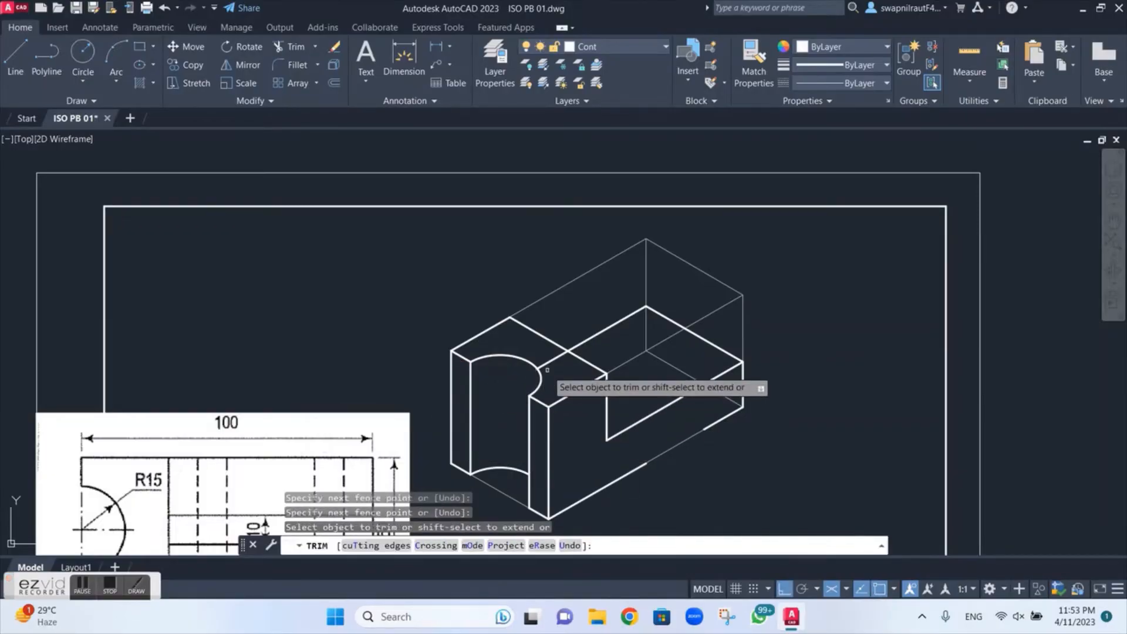
{"action": "left_click_drag", "start_coordinate": [557, 369], "coordinate": [549, 360]}
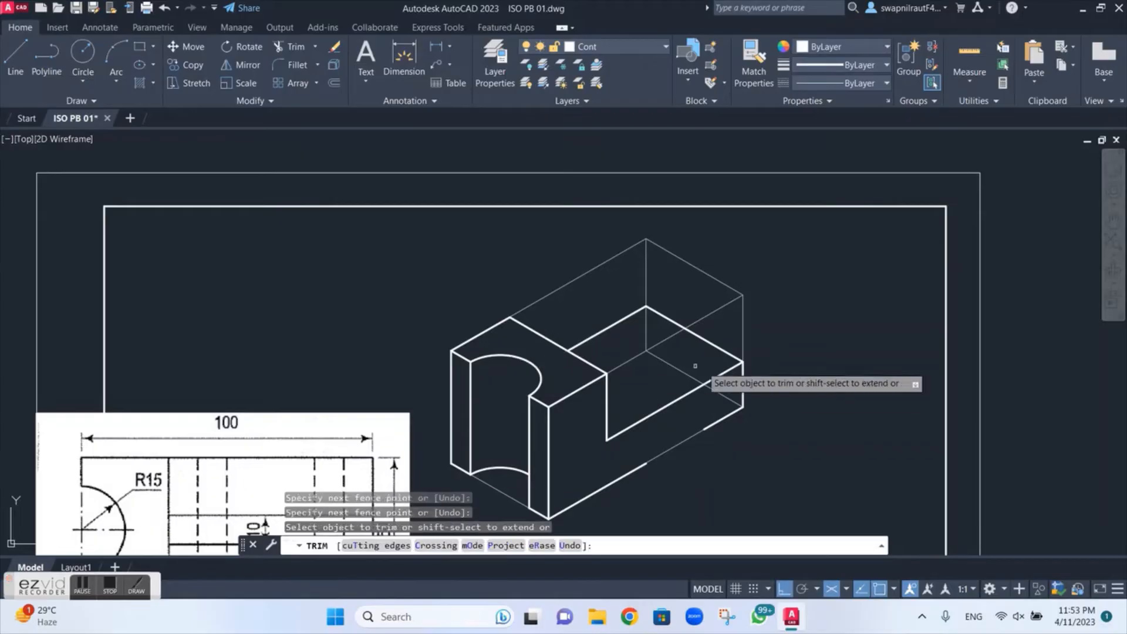
Step: Draw a centre line on the Center layer from the midpoint of the raised block's back top edge to the cutout arc's centre
{"action": "scroll", "coordinate": [692, 370], "scroll_direction": "up", "scroll_amount": 4}
{"action": "scroll", "coordinate": [569, 365], "scroll_direction": "down", "scroll_amount": 4}
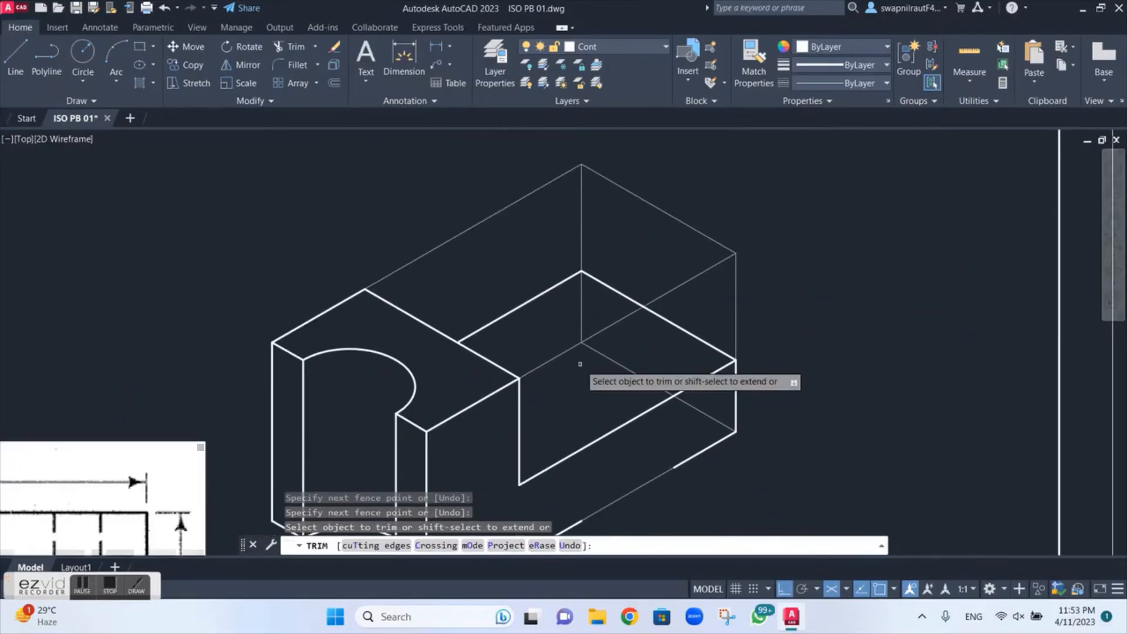
{"action": "scroll", "coordinate": [193, 465], "scroll_direction": "up", "scroll_amount": 2}
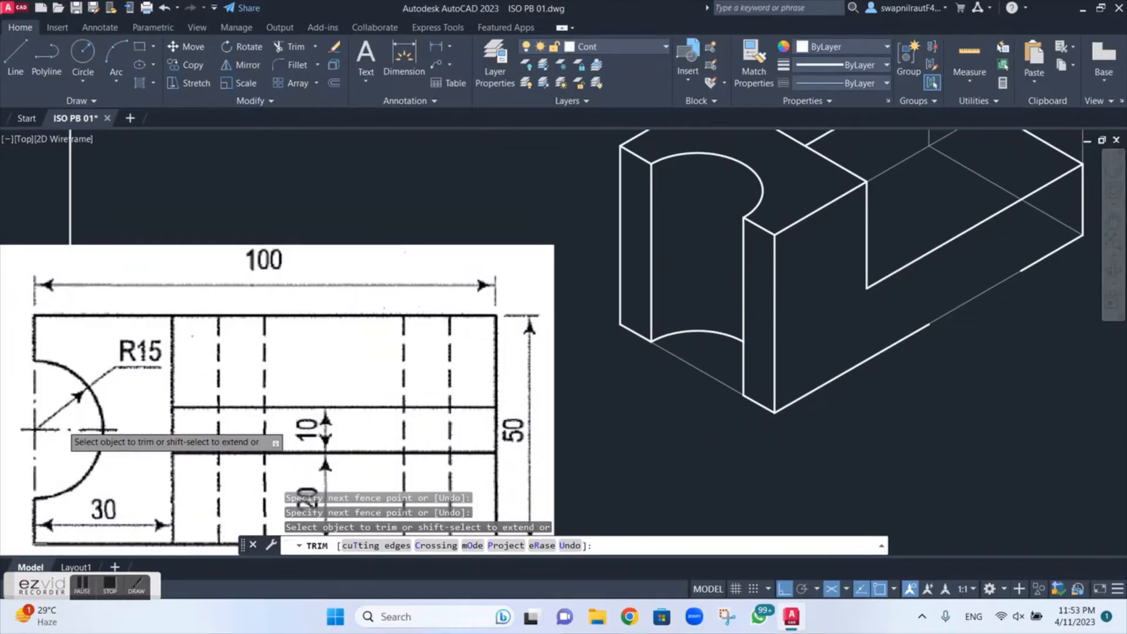
{"action": "scroll", "coordinate": [556, 344], "scroll_direction": "down", "scroll_amount": 3}
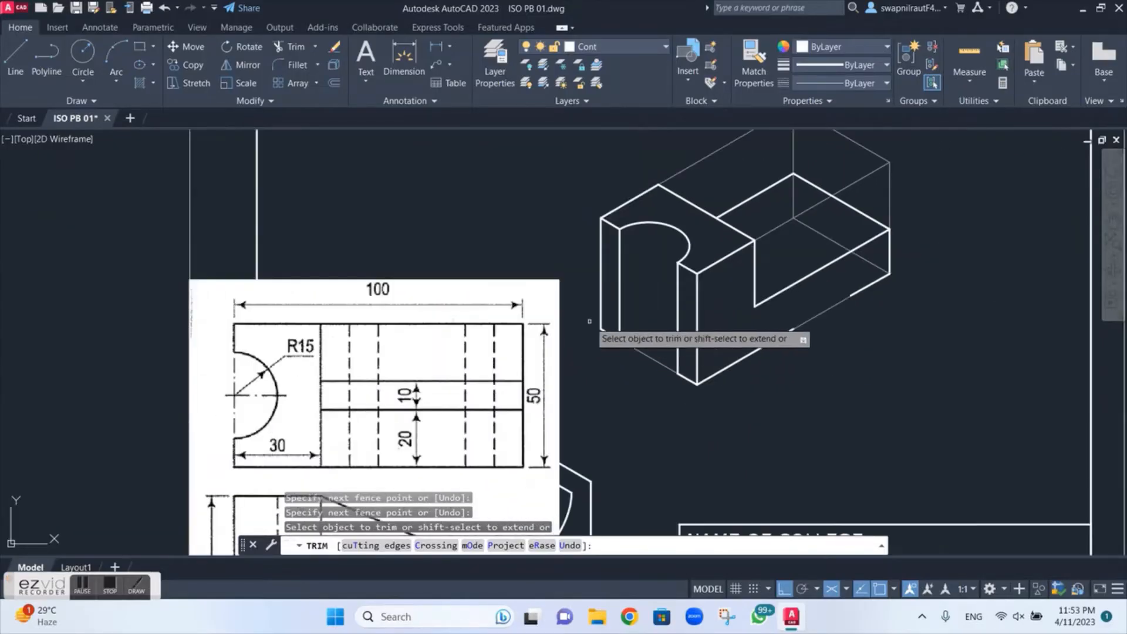
{"action": "scroll", "coordinate": [567, 399], "scroll_direction": "up", "scroll_amount": 5}
{"action": "scroll", "coordinate": [566, 399], "scroll_direction": "down", "scroll_amount": 2}
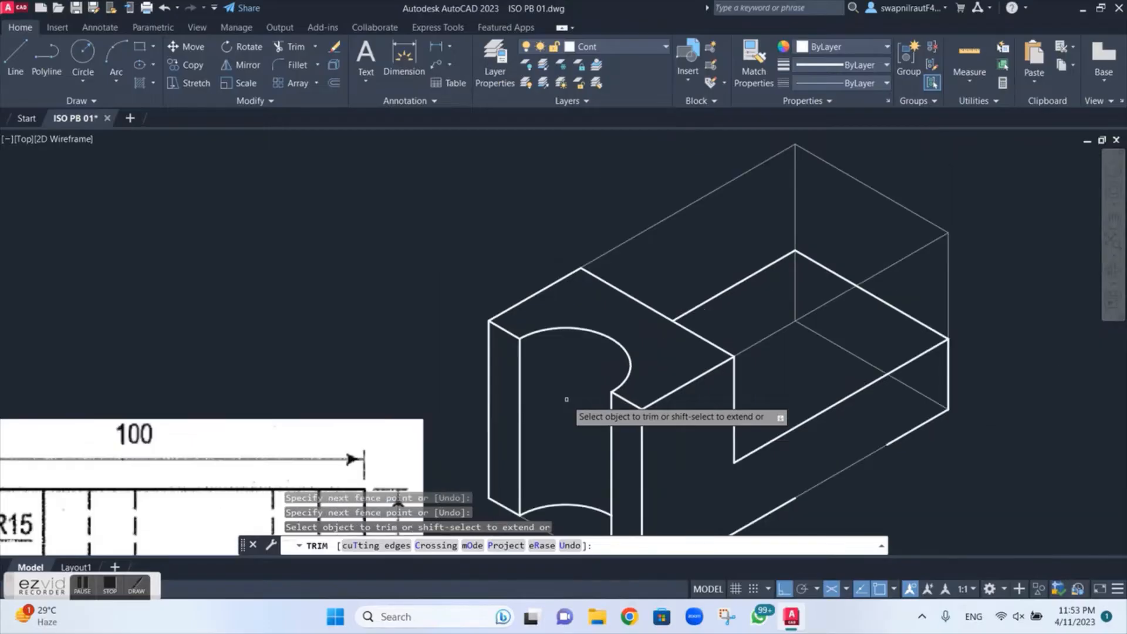
{"action": "left_click", "coordinate": [599, 46]}
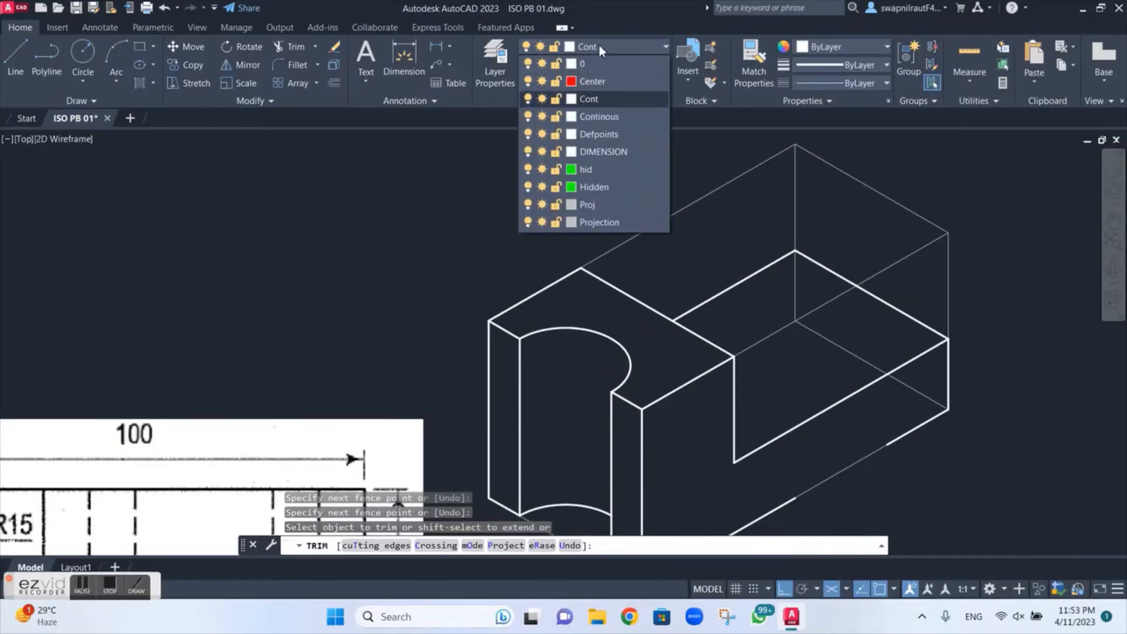
{"action": "left_click", "coordinate": [598, 85]}
{"action": "key", "text": "Escape"}
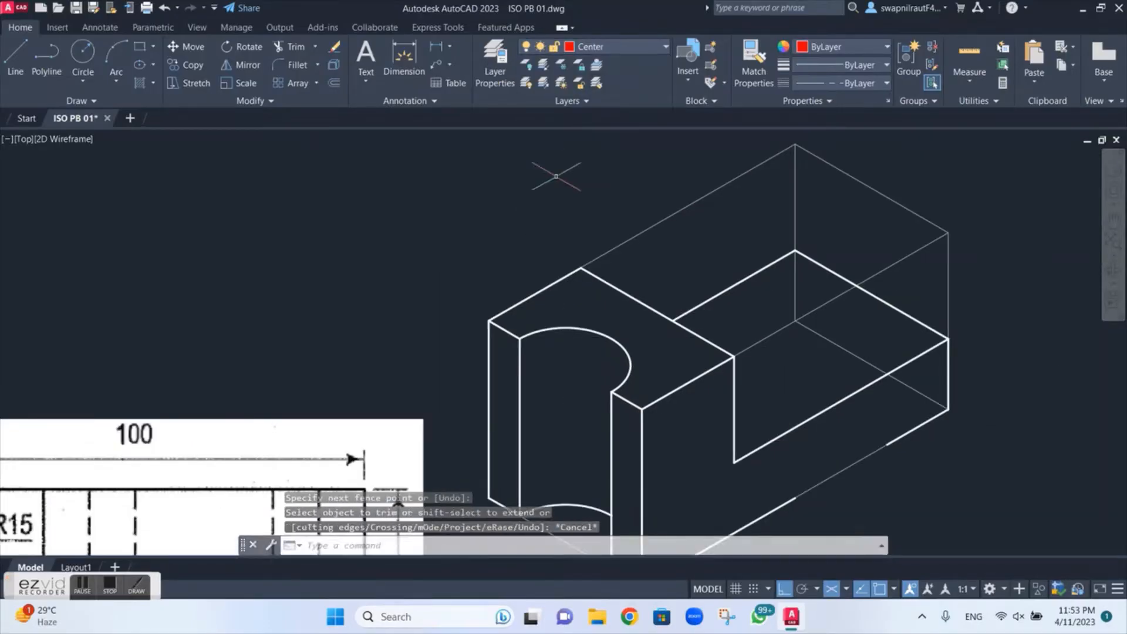
{"action": "type", "text": "l"}
{"action": "key", "text": "Return"}
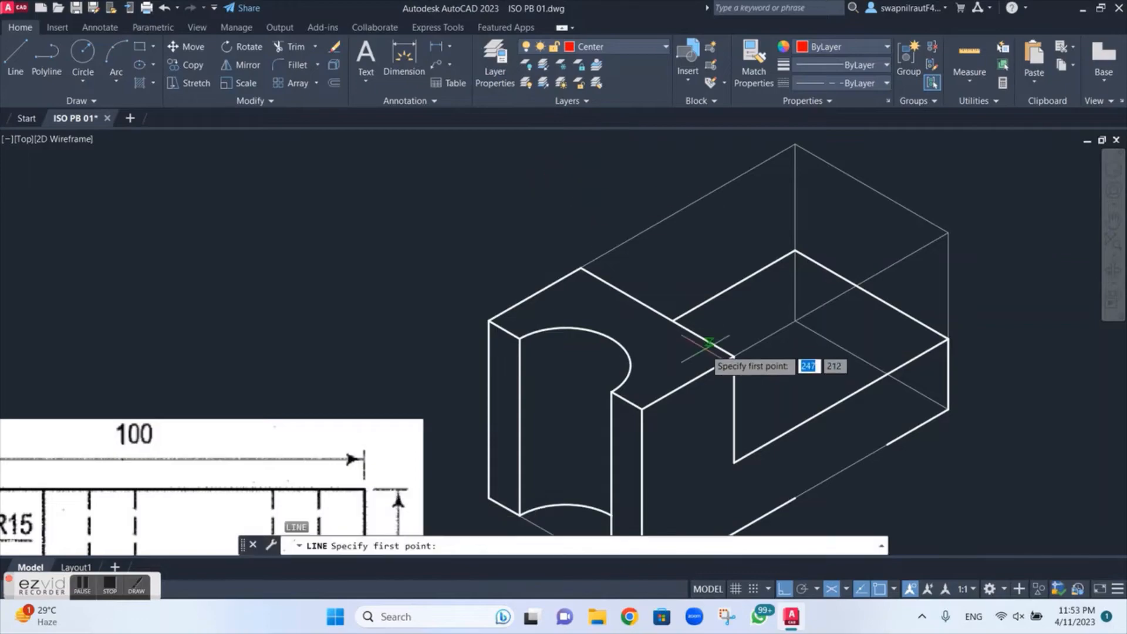
{"action": "left_click", "coordinate": [657, 311]}
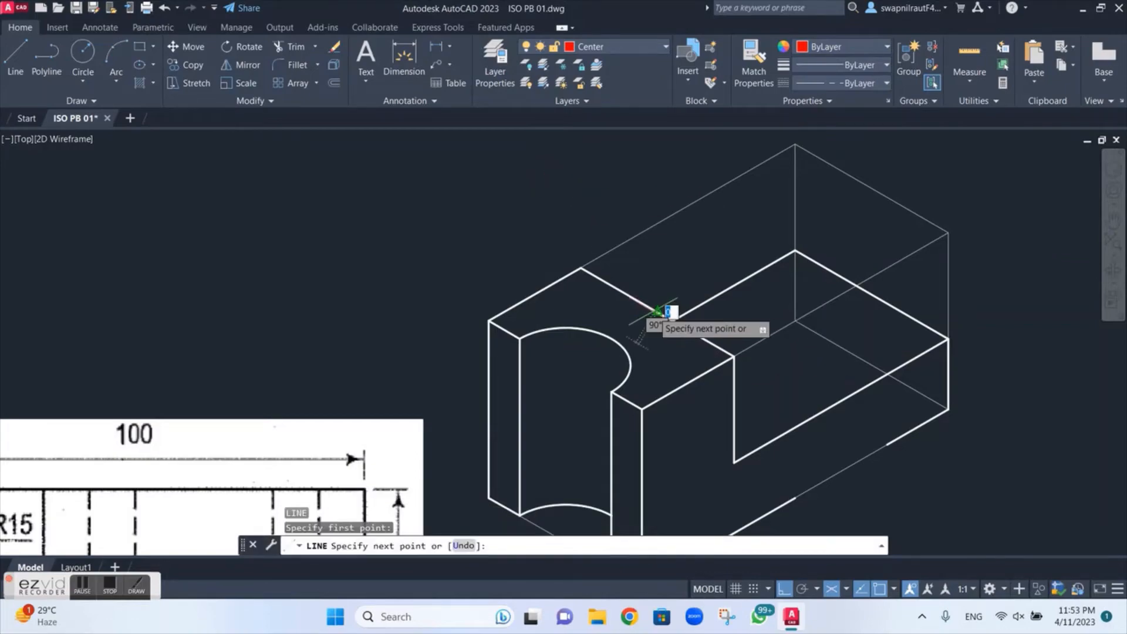
{"action": "left_click", "coordinate": [565, 365]}
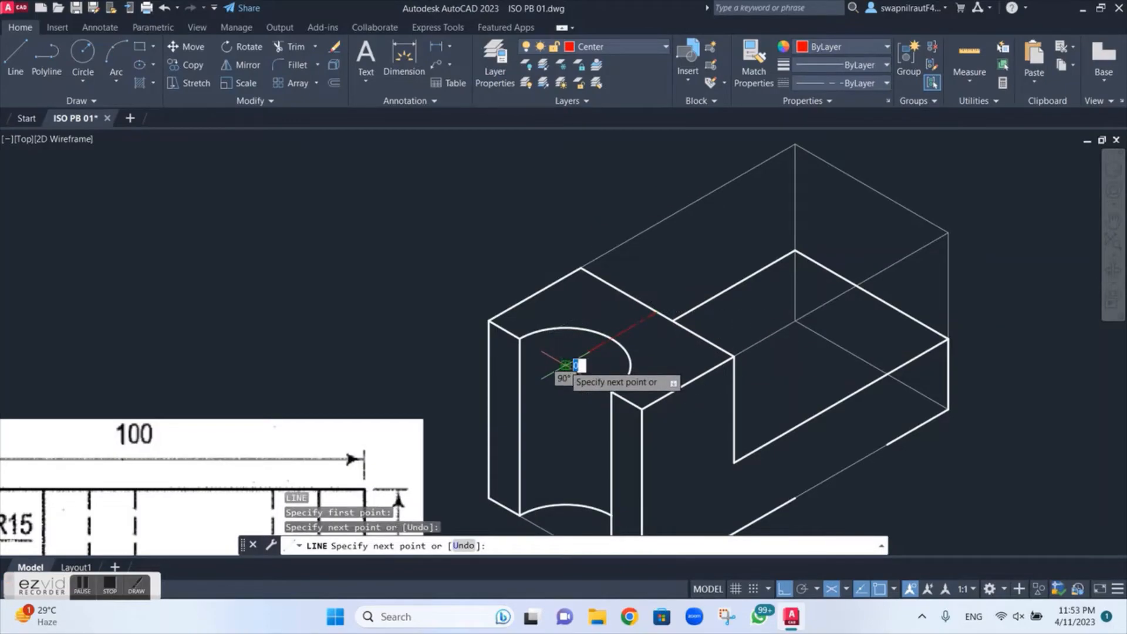
{"action": "key", "text": "Escape"}
Step: Draw a 5 line from the centre line's back end along the raised block's back top edge toward the near side
{"action": "scroll", "coordinate": [634, 320], "scroll_direction": "up", "scroll_amount": 5}
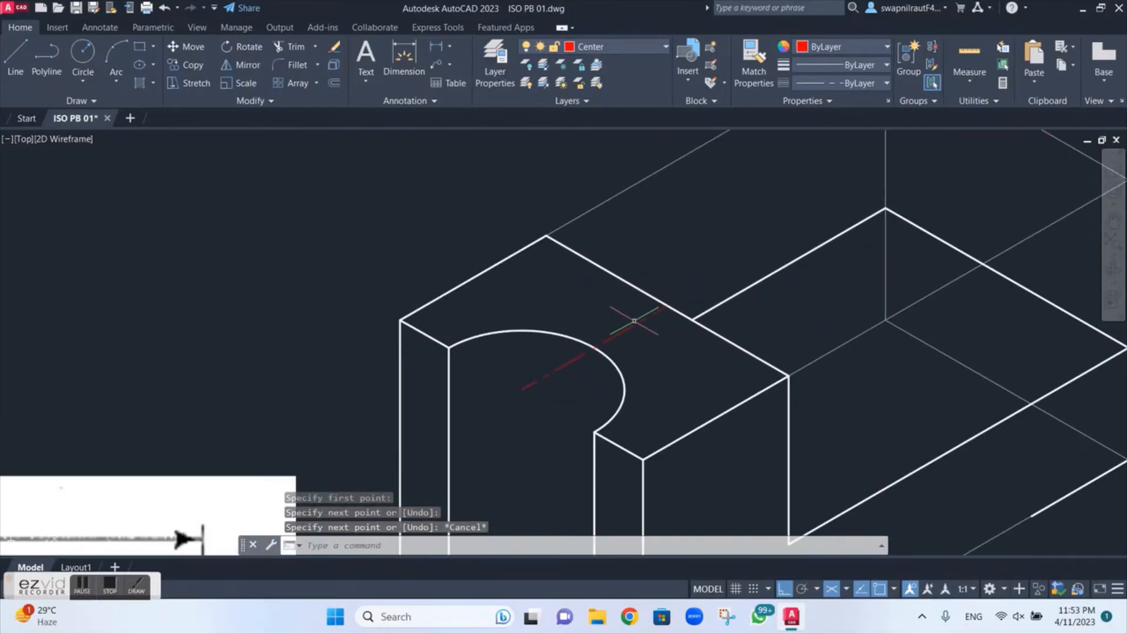
{"action": "scroll", "coordinate": [634, 320], "scroll_direction": "down", "scroll_amount": 5}
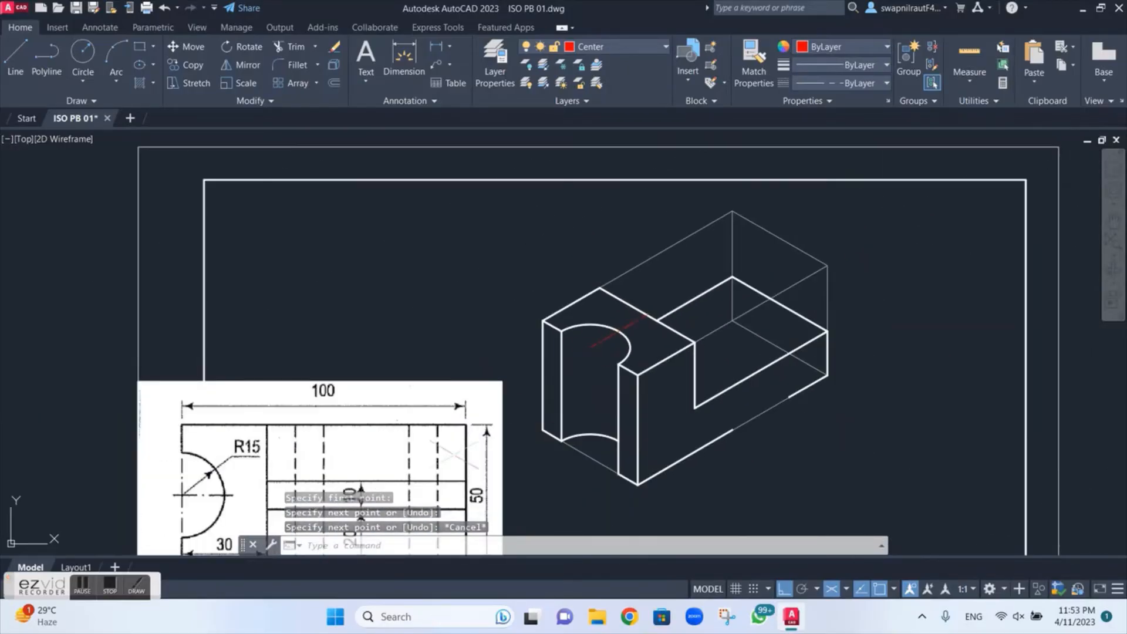
{"action": "middle_click_drag", "start_coordinate": [440, 460], "coordinate": [398, 370]}
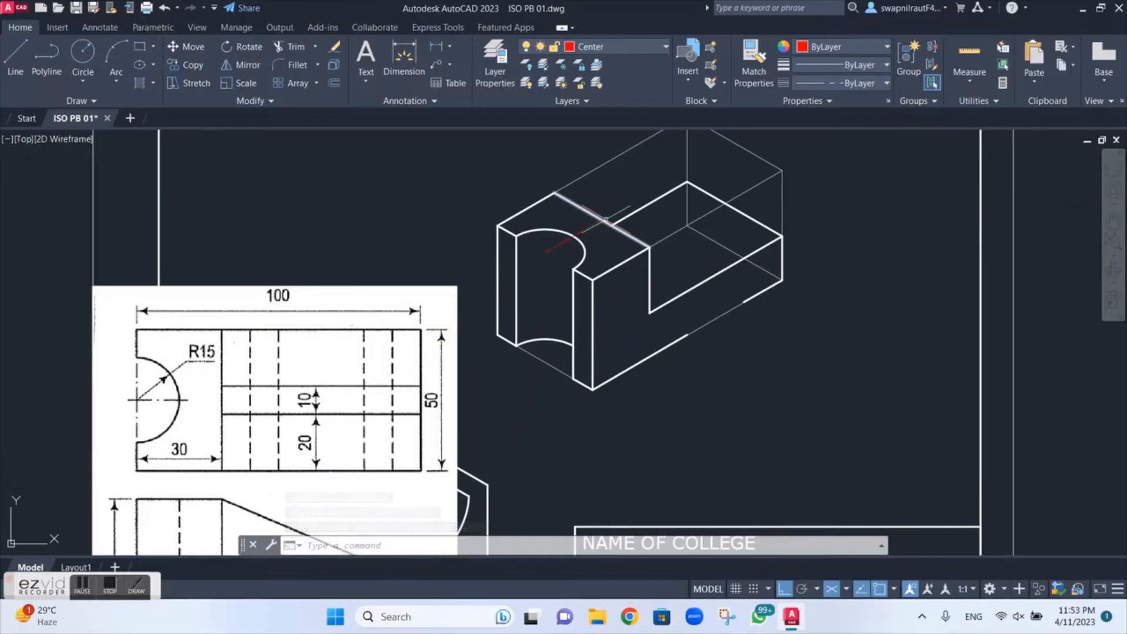
{"action": "scroll", "coordinate": [506, 291], "scroll_direction": "up", "scroll_amount": 5}
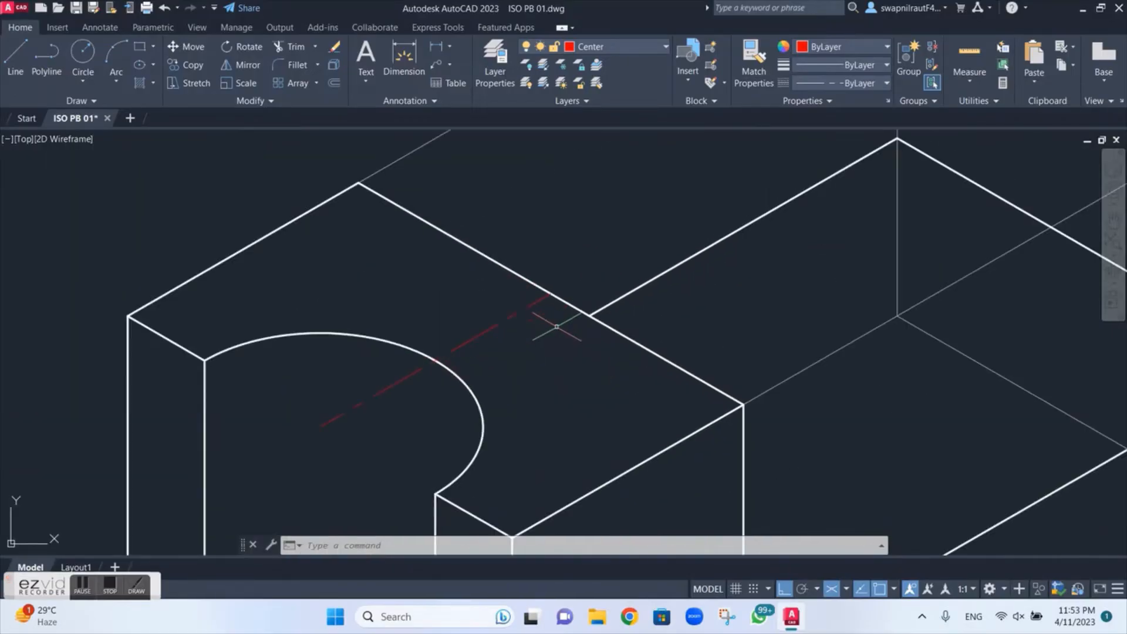
{"action": "scroll", "coordinate": [553, 322], "scroll_direction": "up", "scroll_amount": 2}
{"action": "middle_click_drag", "start_coordinate": [553, 322], "coordinate": [531, 363]}
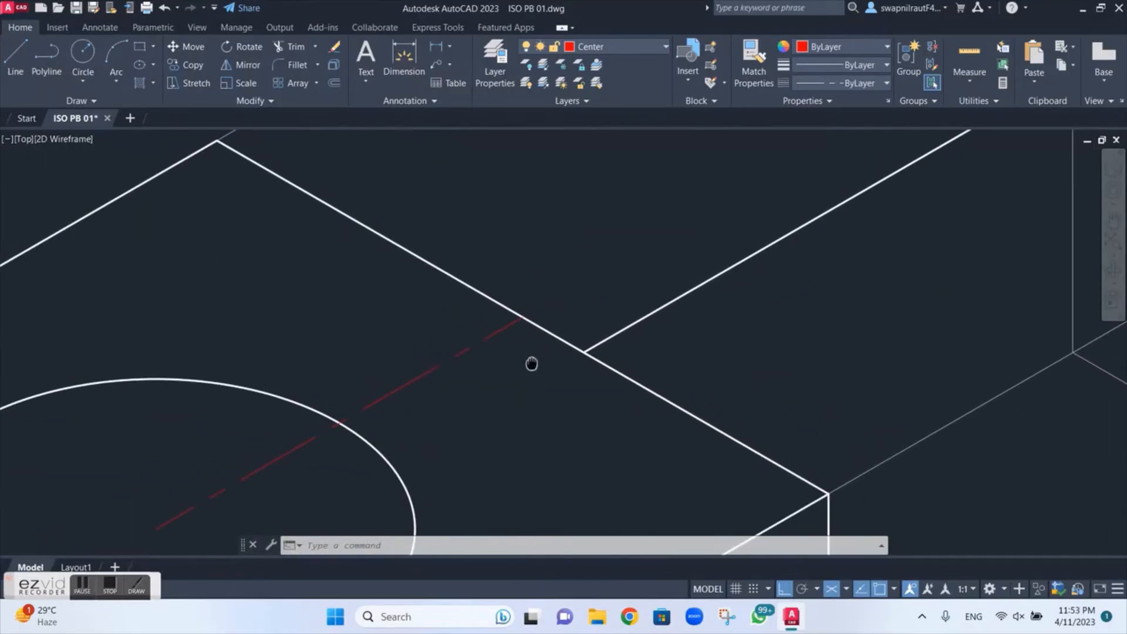
{"action": "key", "text": "l"}
{"action": "key", "text": "Return"}
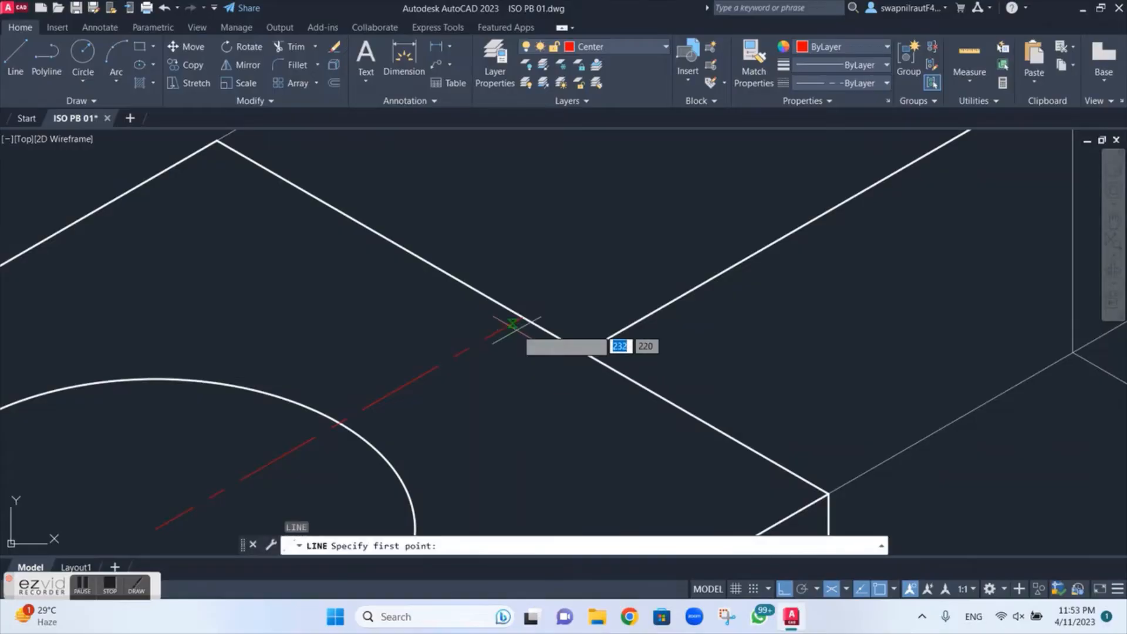
{"action": "left_click", "coordinate": [521, 318]}
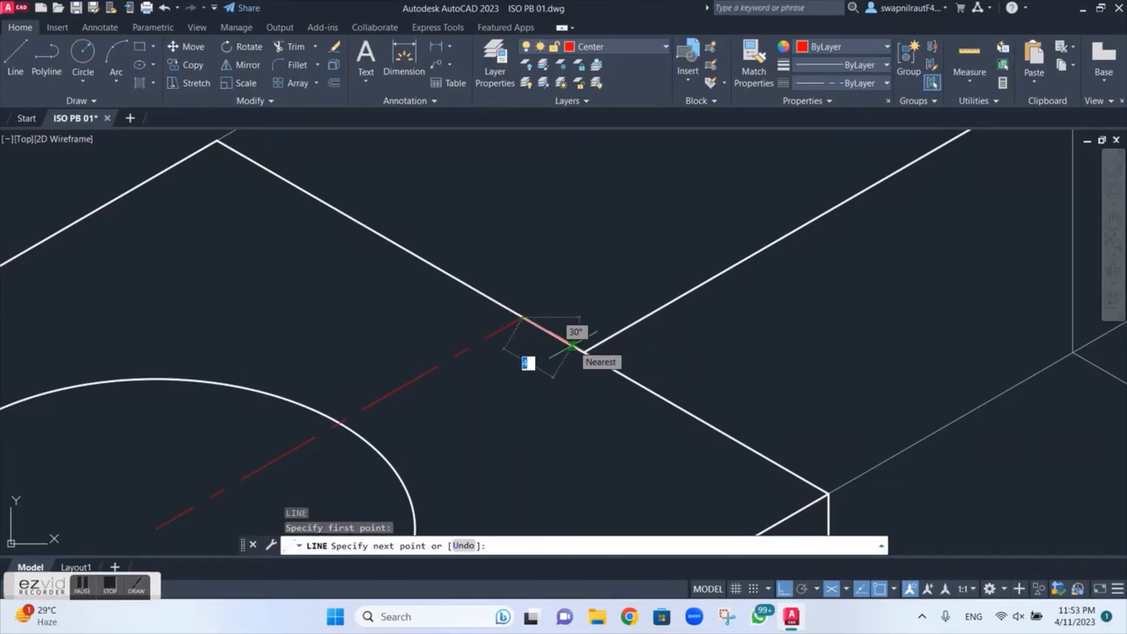
{"action": "type", "text": "5"}
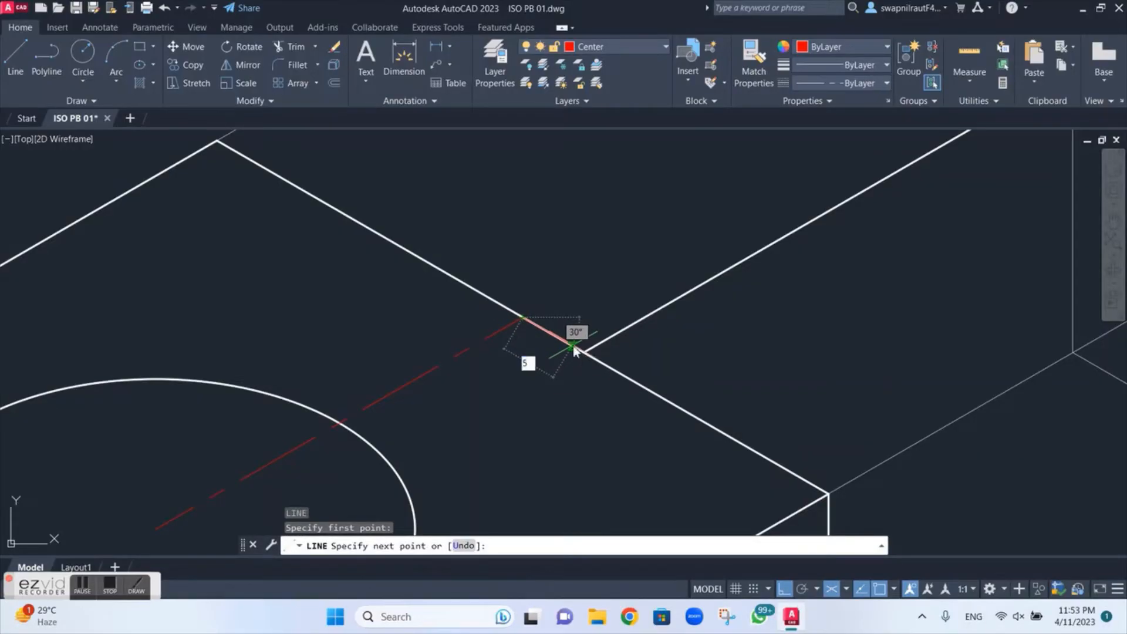
{"action": "key", "text": "Return"}
{"action": "key", "text": "Escape"}
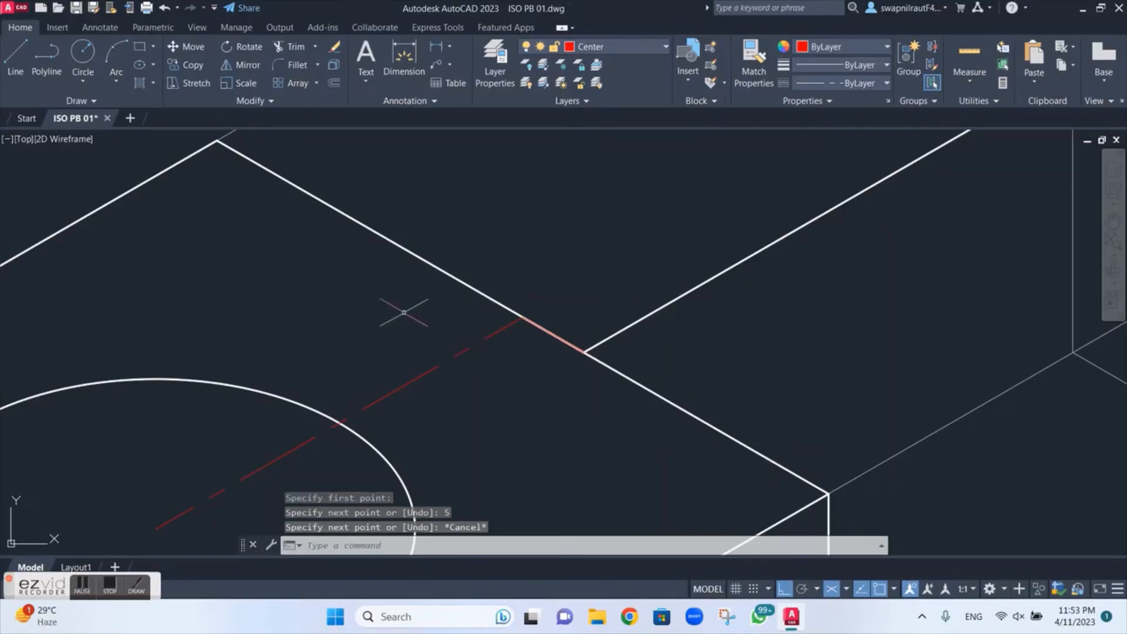
Step: Draw another 5 line from the same midpoint along the raised block's back top edge in the opposite direction
{"action": "key", "text": "Return"}
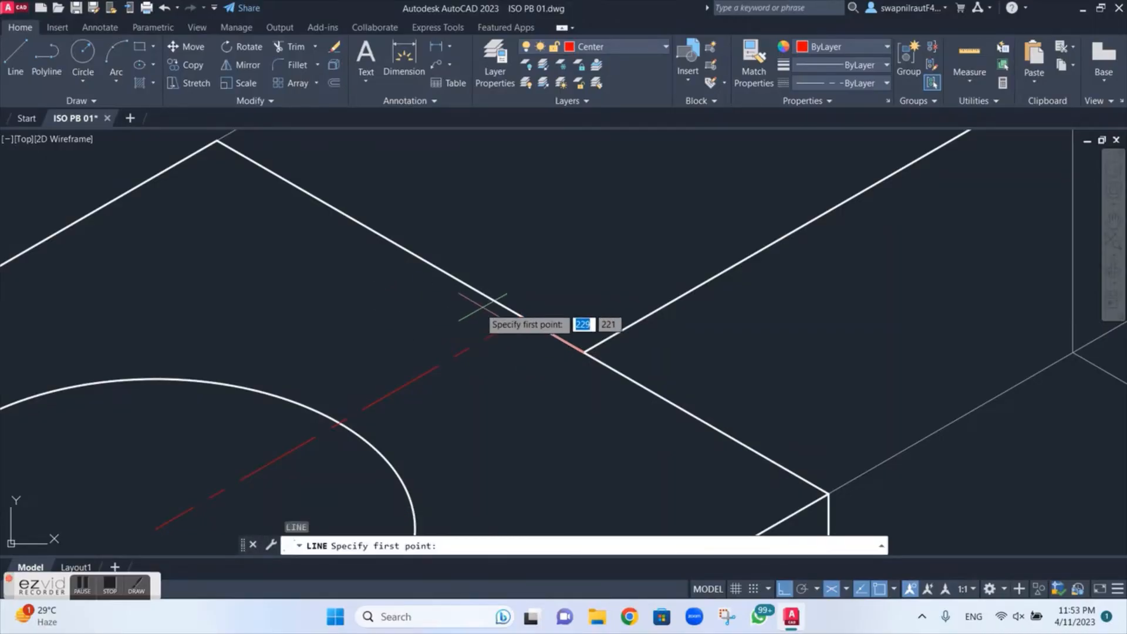
{"action": "left_click", "coordinate": [522, 317]}
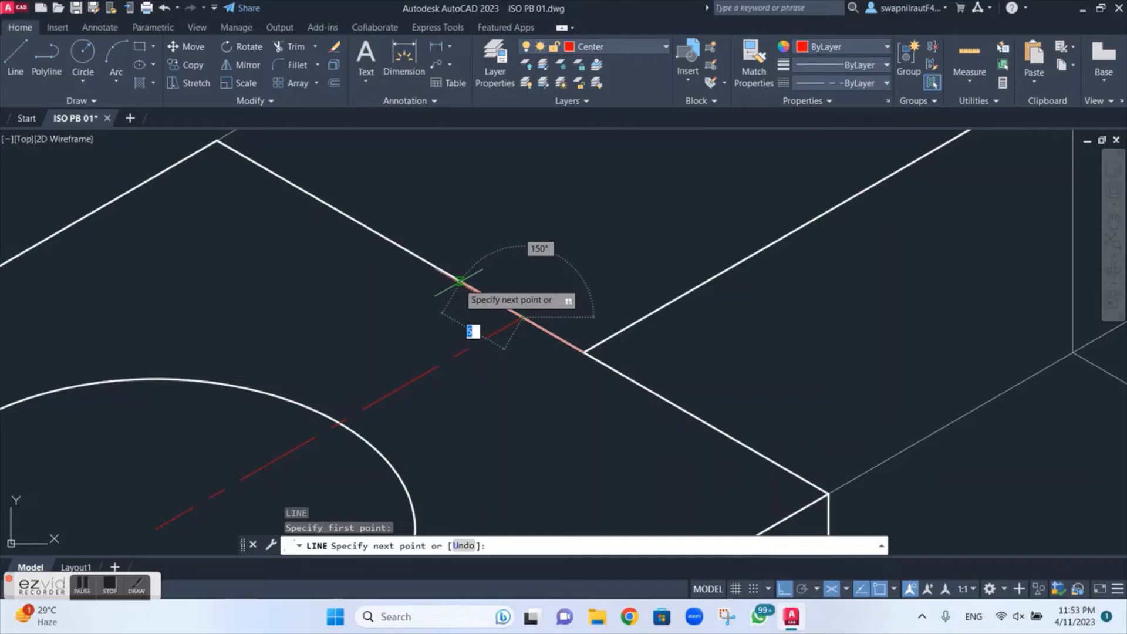
{"action": "key", "text": "Return"}
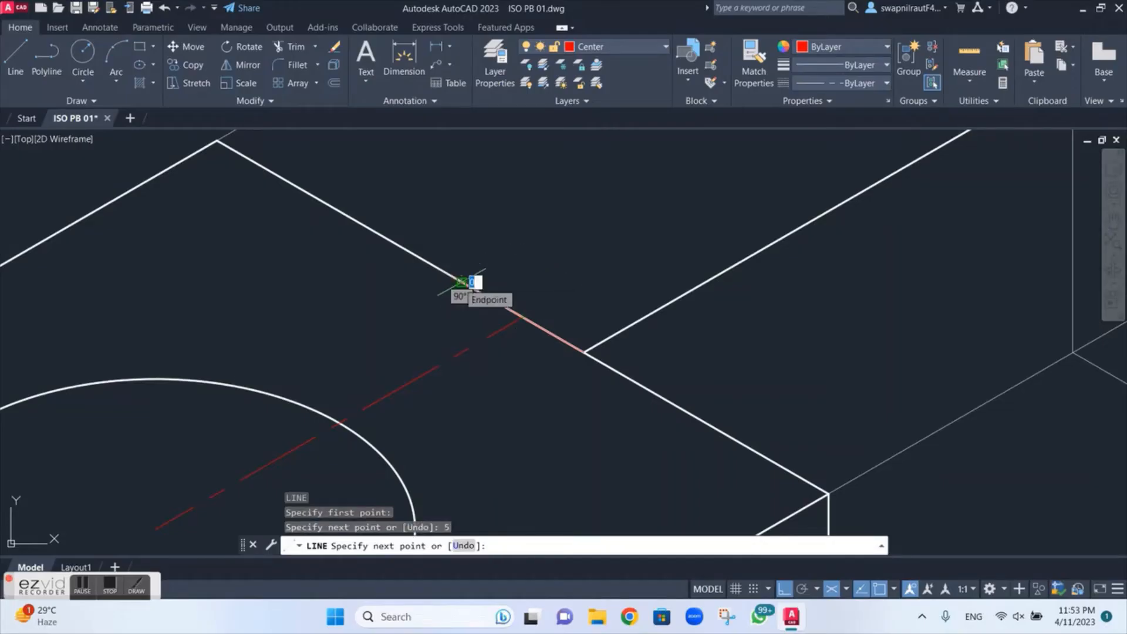
{"action": "key", "text": "Escape"}
{"action": "scroll", "coordinate": [705, 312], "scroll_direction": "down", "scroll_amount": 2}
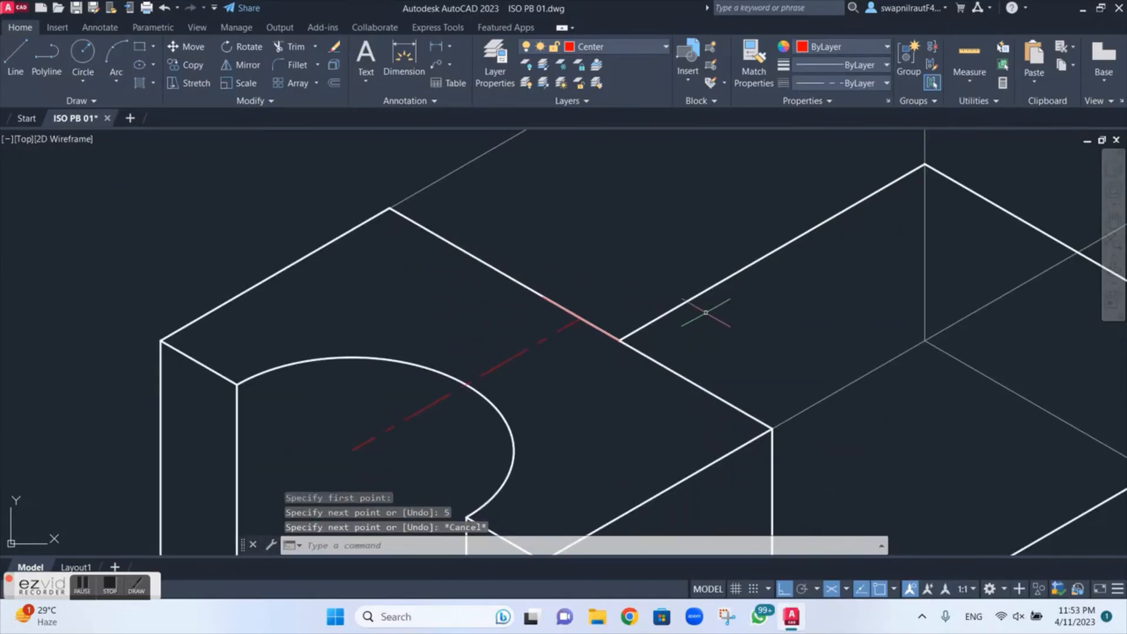
Step: Draw a 5 line from the midpoint of the lower step's far top edge along that edge toward the near side
{"action": "middle_click_drag", "start_coordinate": [705, 312], "coordinate": [536, 349]}
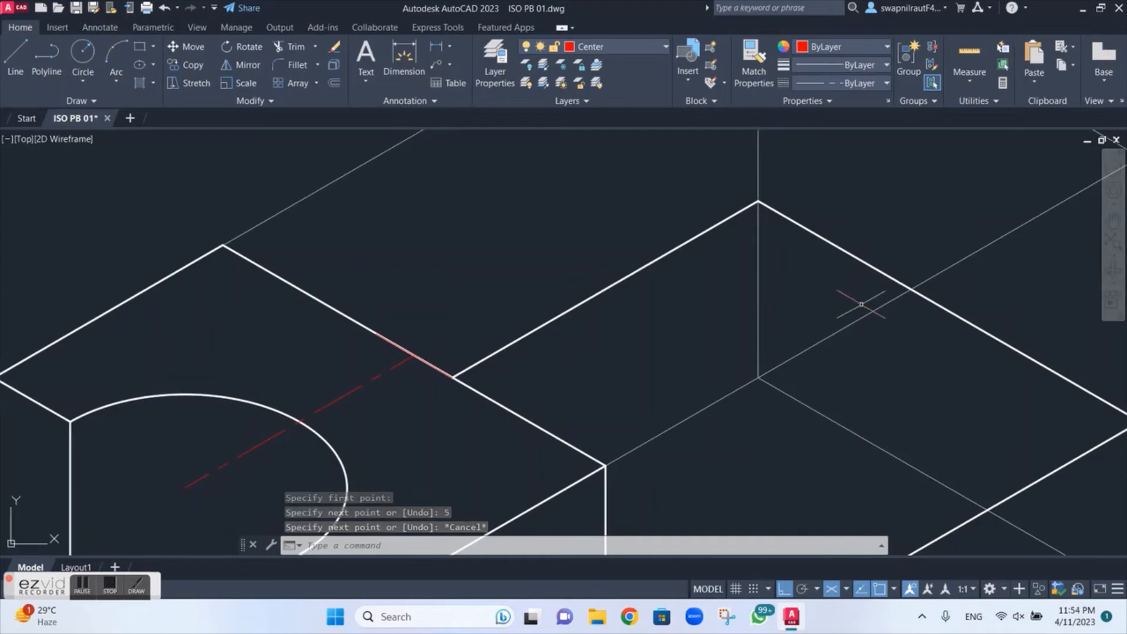
{"action": "scroll", "coordinate": [862, 304], "scroll_direction": "down", "scroll_amount": 2}
{"action": "scroll", "coordinate": [862, 304], "scroll_direction": "up", "scroll_amount": 3}
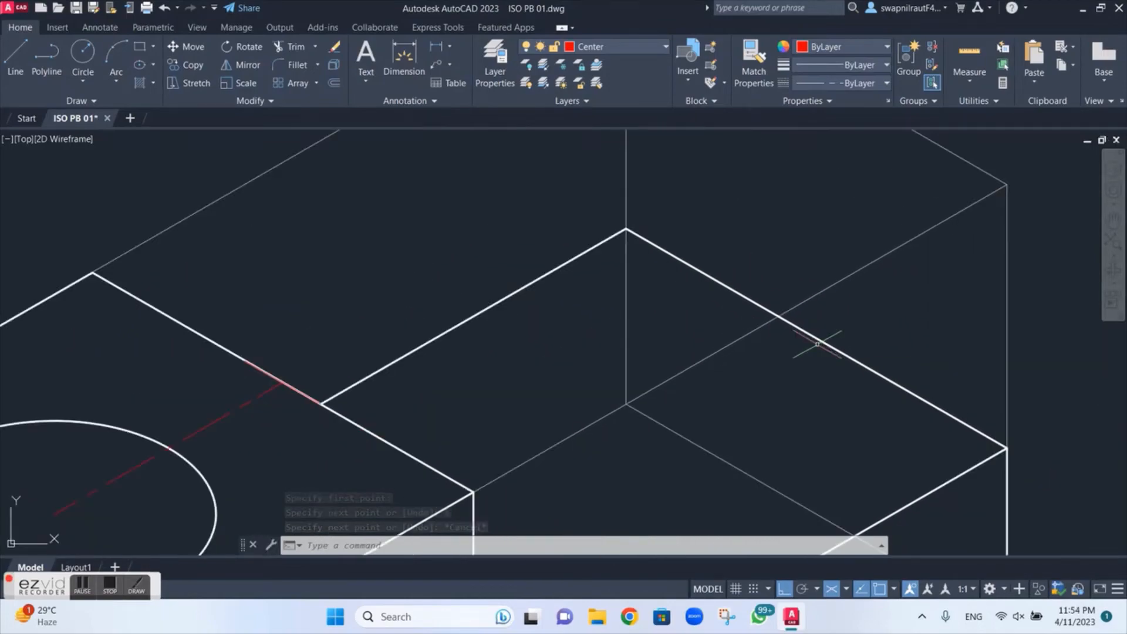
{"action": "scroll", "coordinate": [816, 344], "scroll_direction": "up", "scroll_amount": 2}
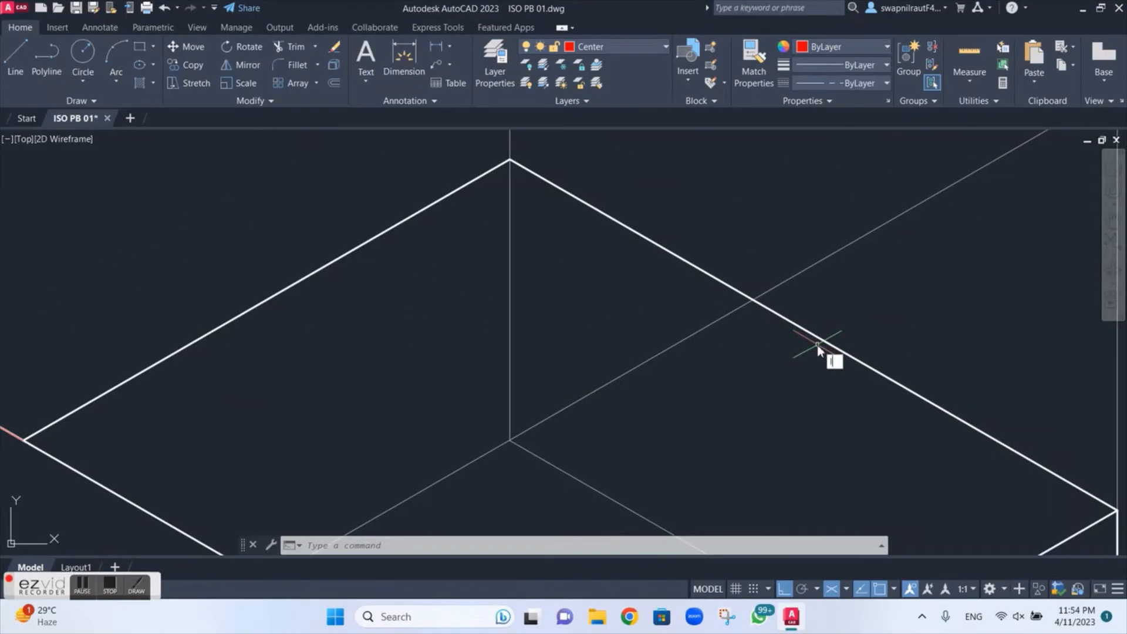
{"action": "type", "text": "l"}
{"action": "key", "text": "Return"}
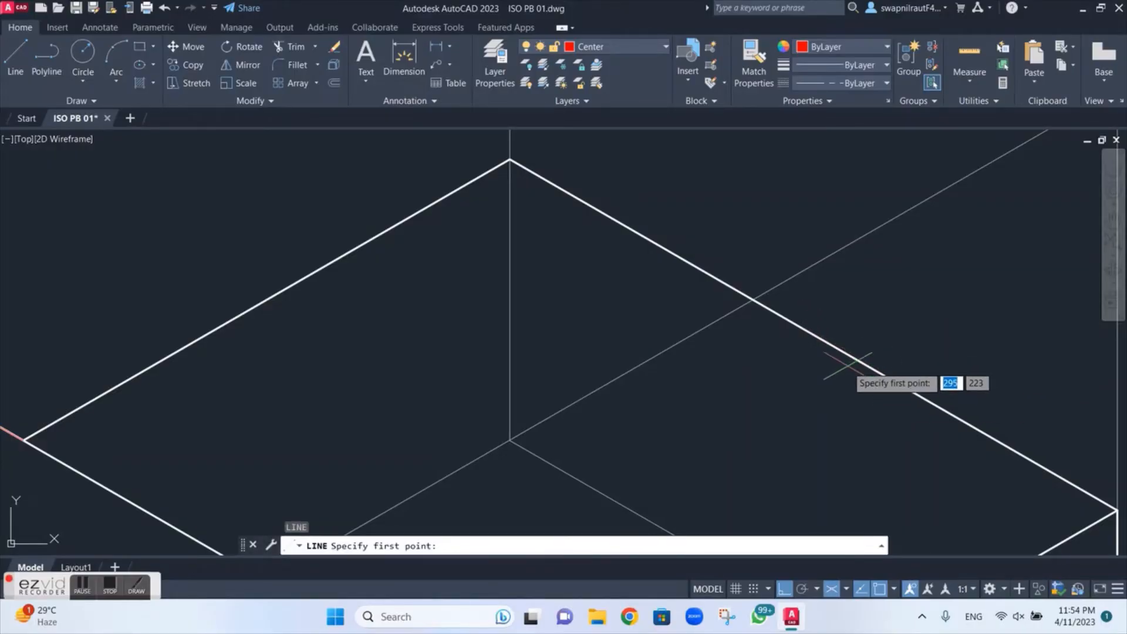
{"action": "left_click", "coordinate": [813, 334]}
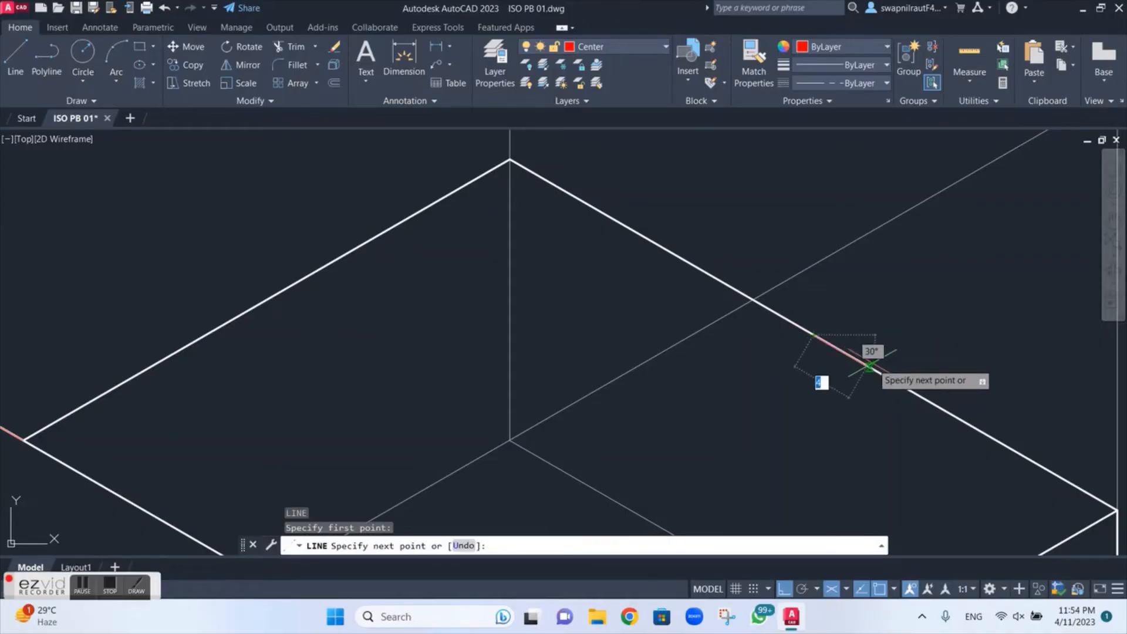
{"action": "type", "text": "5"}
{"action": "key", "text": "Return"}
{"action": "key", "text": "Escape"}
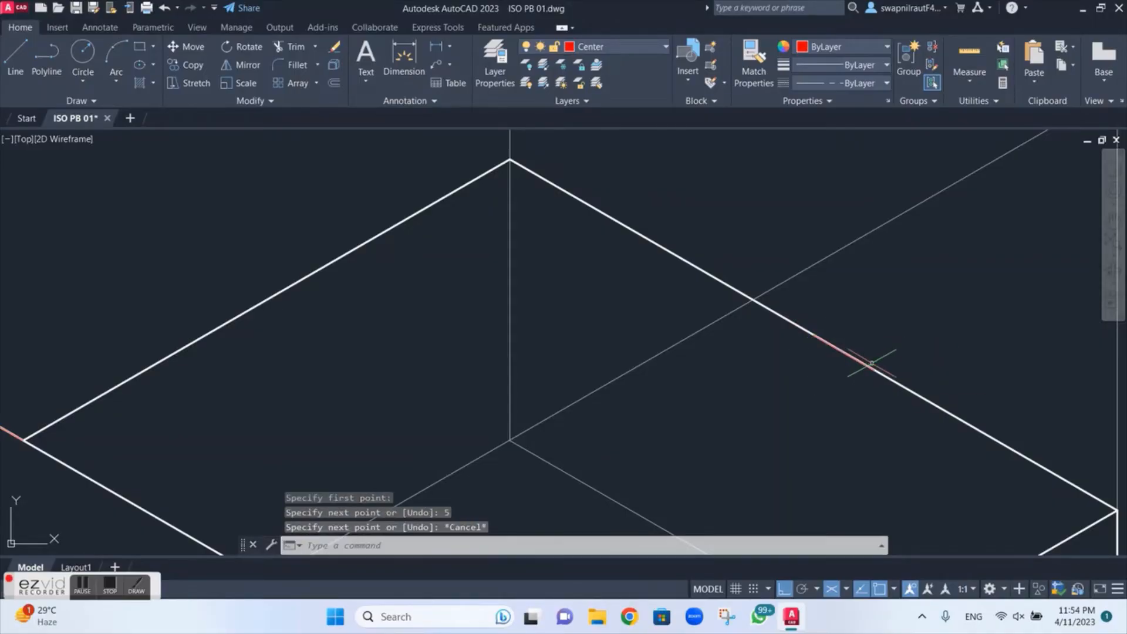
Step: Draw a line on the Cont layer from the near 5 line's end on the raised block's back top edge to the near 5 line's end on the step's far edge
{"action": "left_click", "coordinate": [641, 52]}
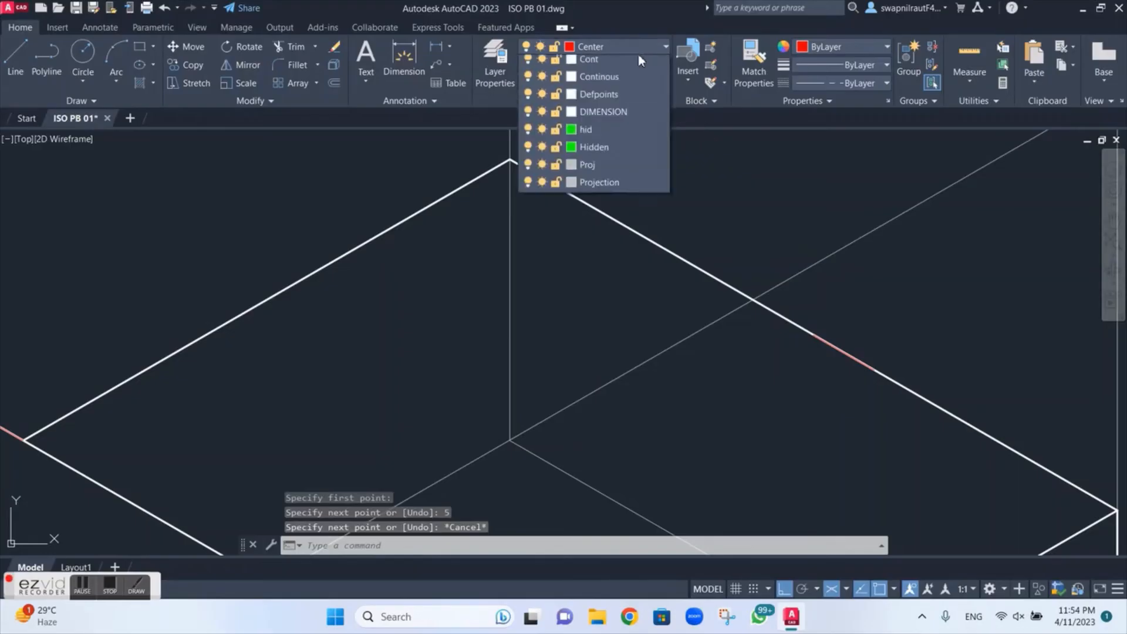
{"action": "left_click", "coordinate": [615, 95]}
{"action": "scroll", "coordinate": [472, 302], "scroll_direction": "up", "scroll_amount": 2}
{"action": "middle_click_drag", "start_coordinate": [473, 302], "coordinate": [541, 79]}
{"action": "scroll", "coordinate": [439, 229], "scroll_direction": "down", "scroll_amount": 4}
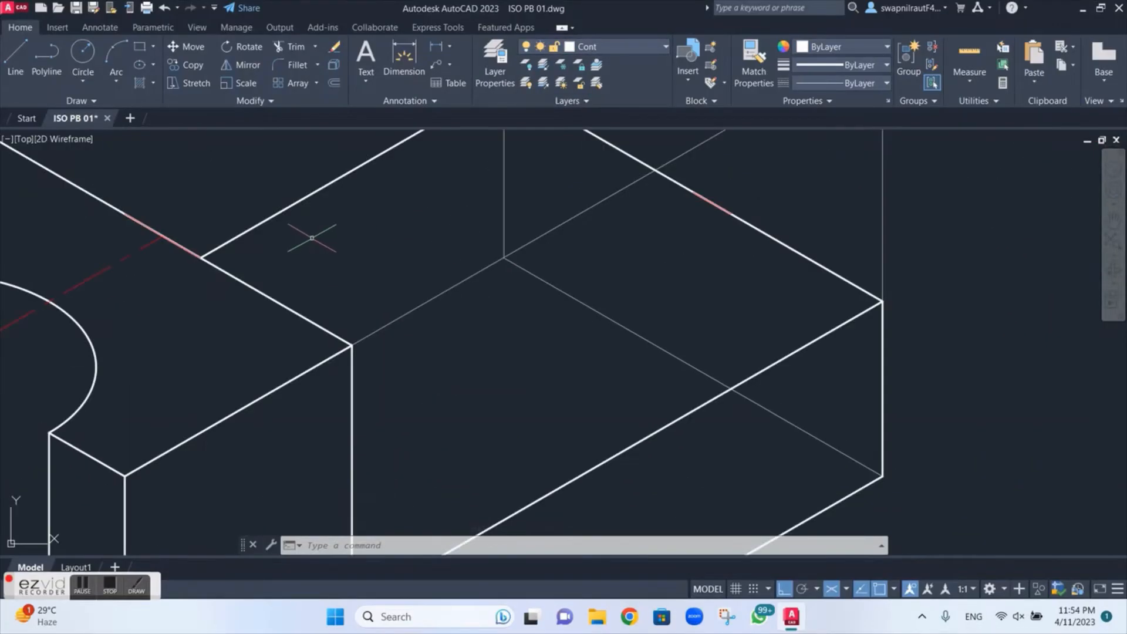
{"action": "middle_click_drag", "start_coordinate": [312, 237], "coordinate": [463, 346]}
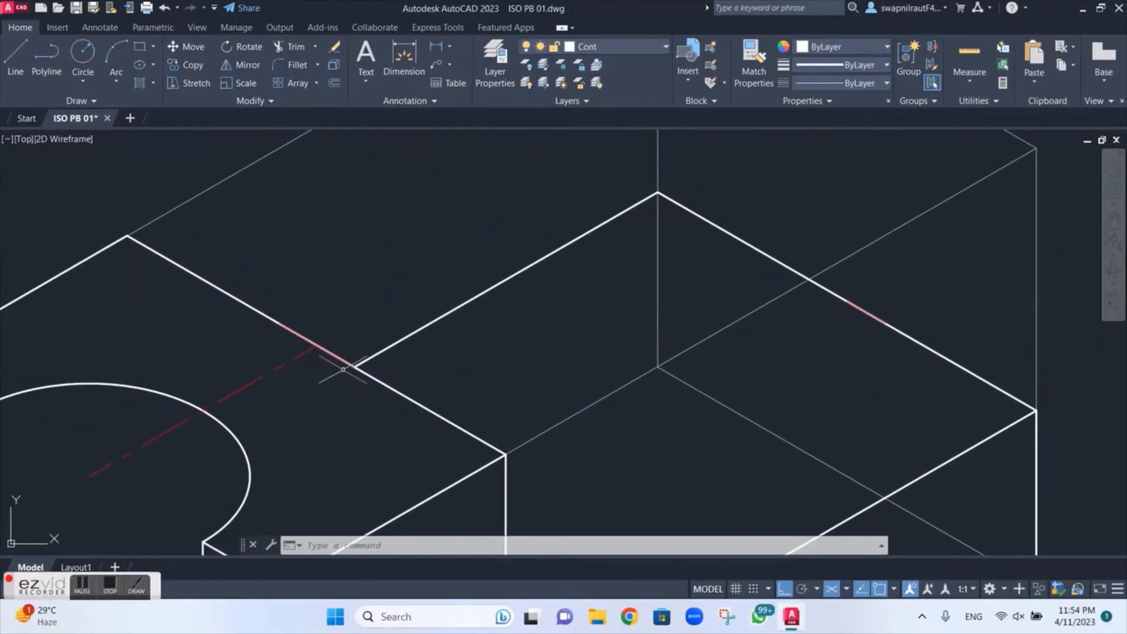
{"action": "key", "text": "Return"}
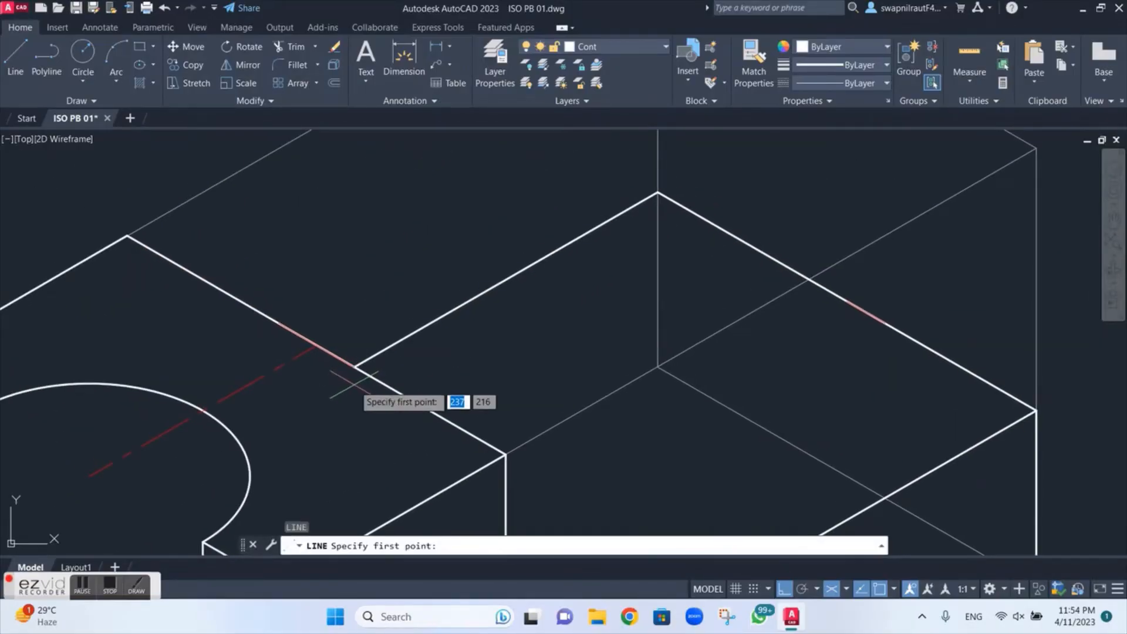
{"action": "left_click", "coordinate": [354, 368]}
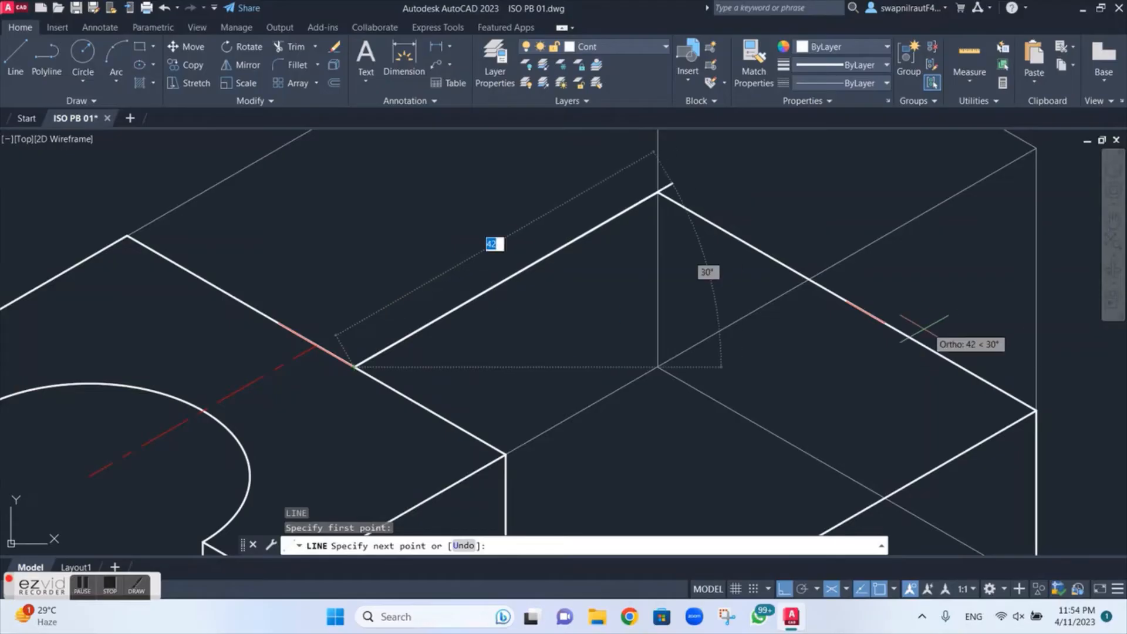
{"action": "left_click", "coordinate": [884, 323]}
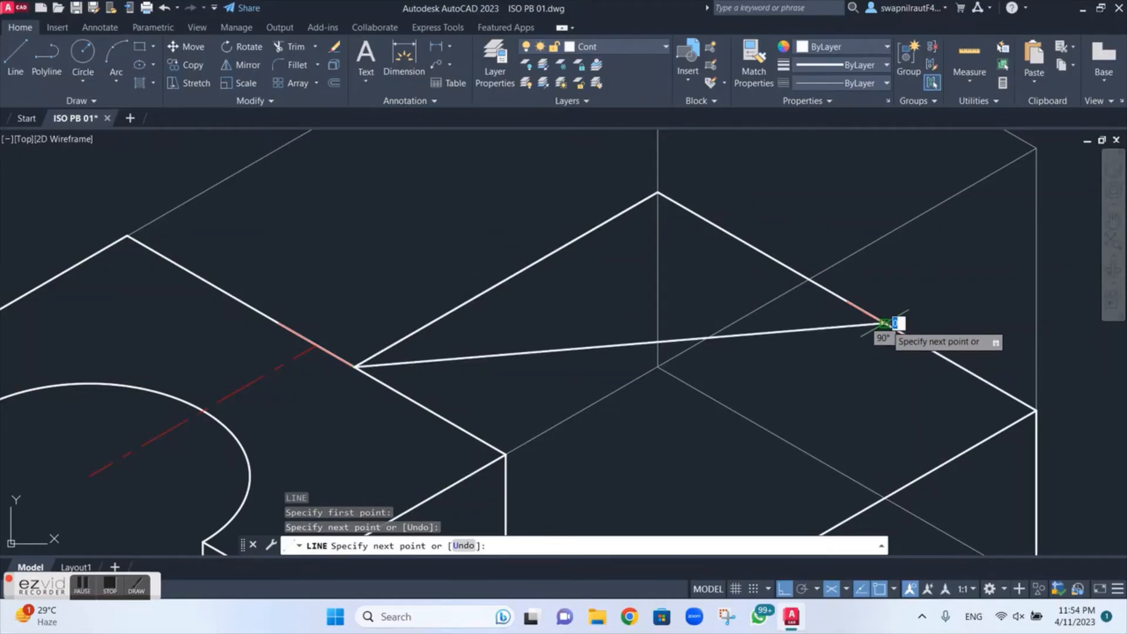
{"action": "key", "text": "Escape"}
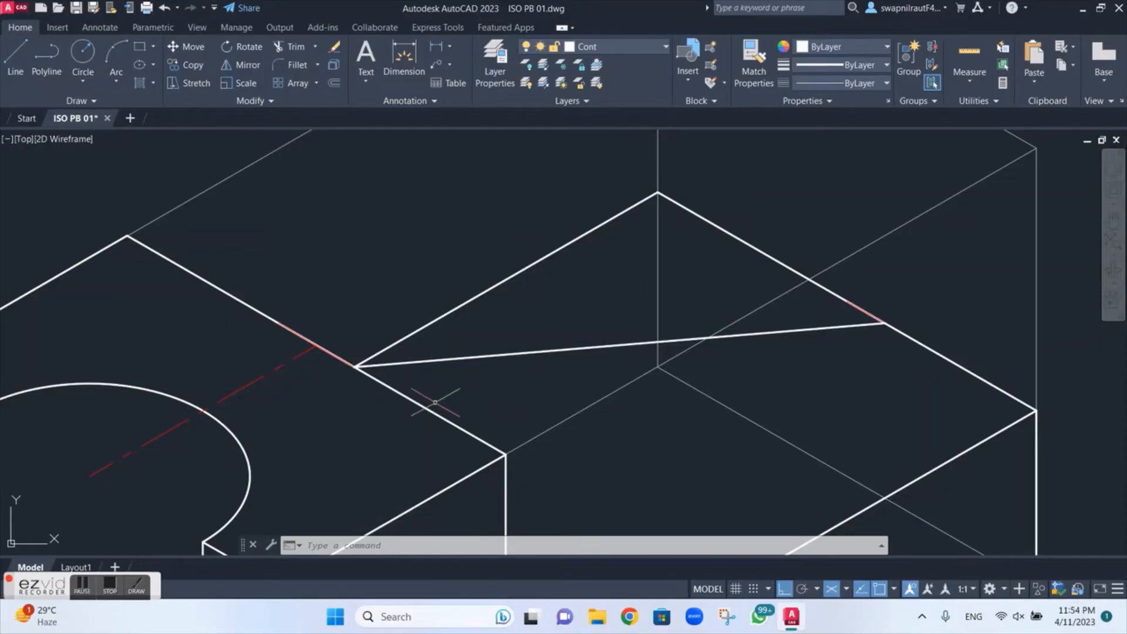
Step: Copy the rib's sloping edge from its upper end to the opposite end of the 5 lines on the raised block's back edge
{"action": "type", "text": "o"}
{"action": "key", "text": "Return"}
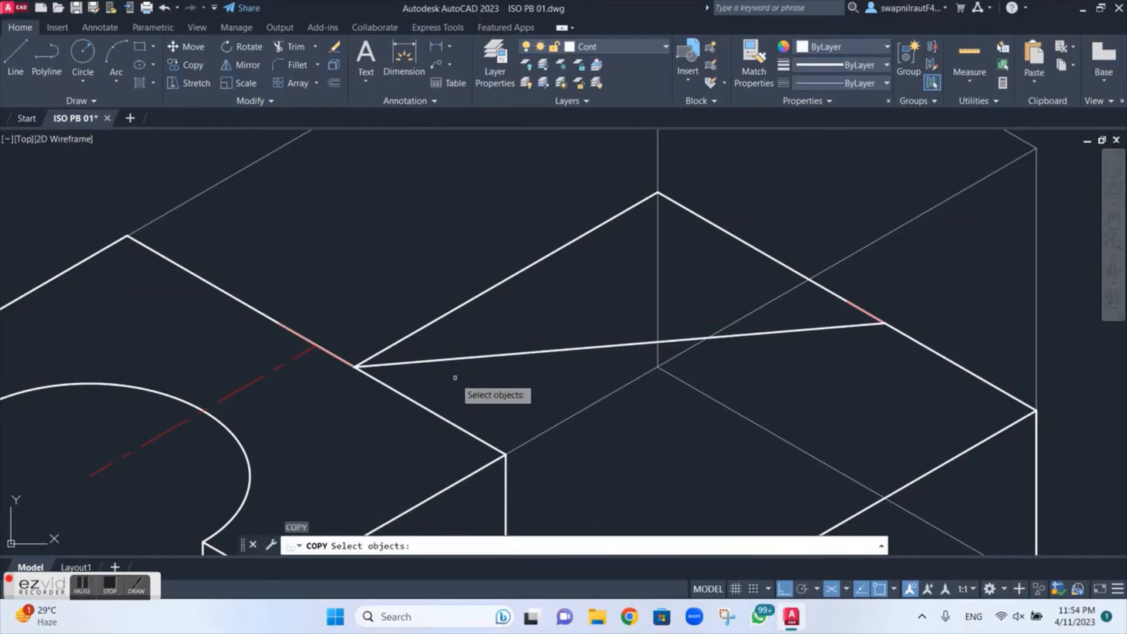
{"action": "left_click", "coordinate": [452, 359]}
{"action": "key", "text": "Return"}
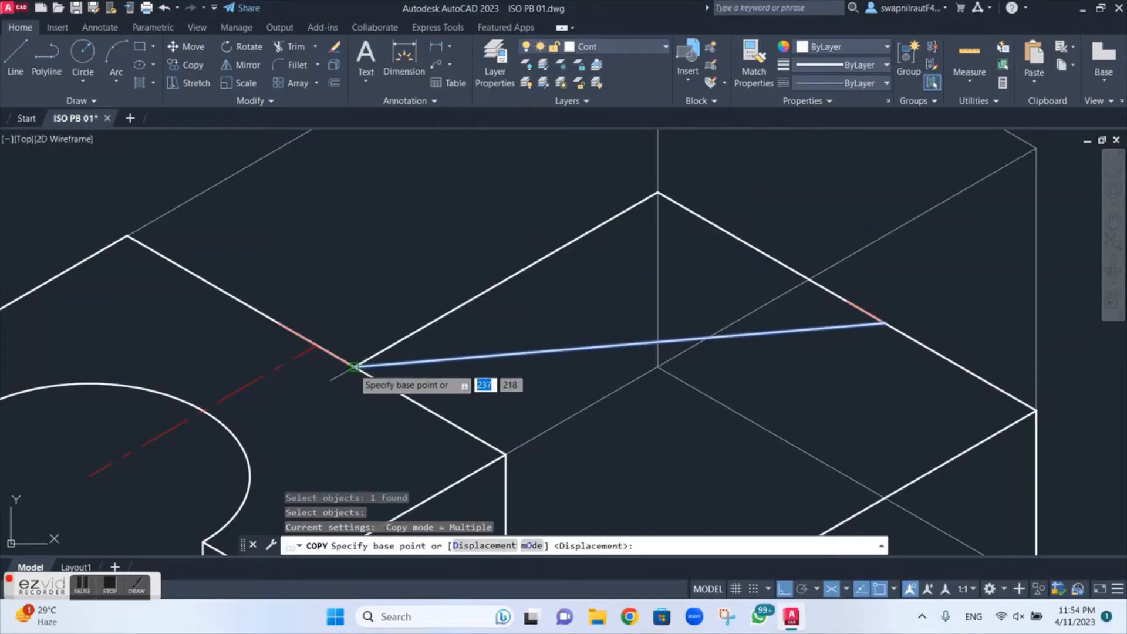
{"action": "left_click", "coordinate": [354, 367]}
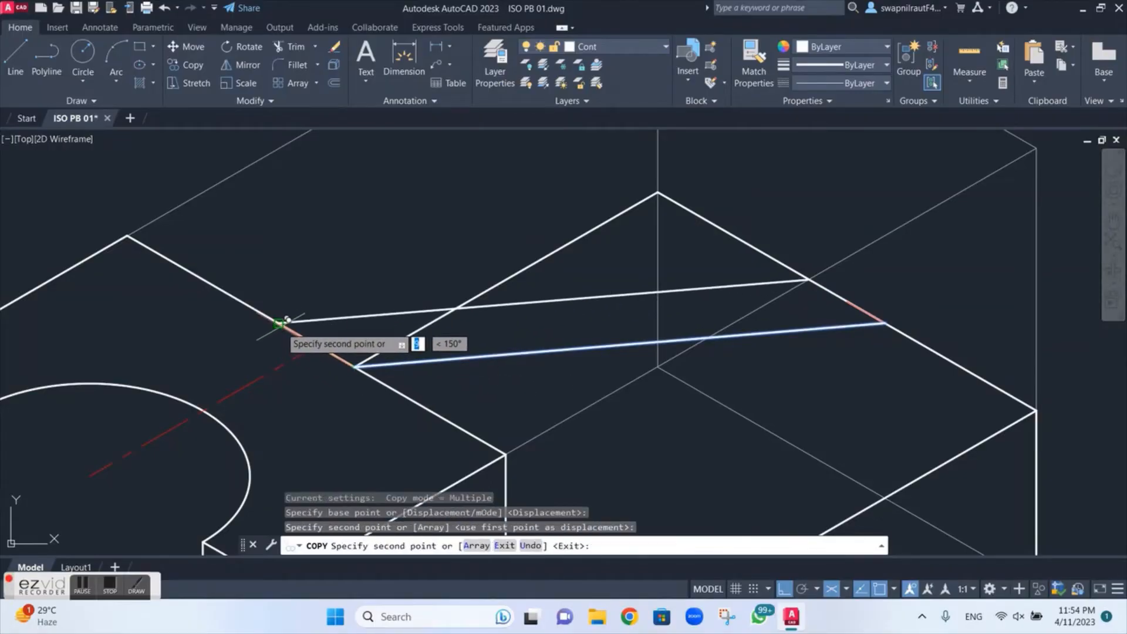
{"action": "key", "text": "Escape"}
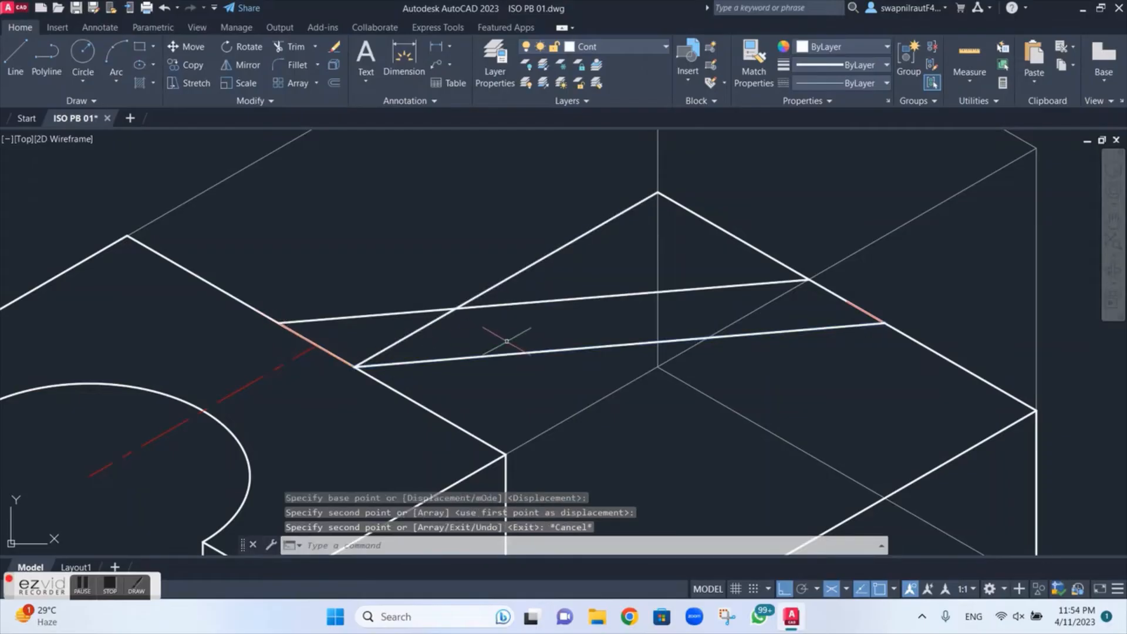
Step: Delete the red 5 construction lines on the two top edges and the centre line over the arc cutout
{"action": "left_click", "coordinate": [332, 355]}
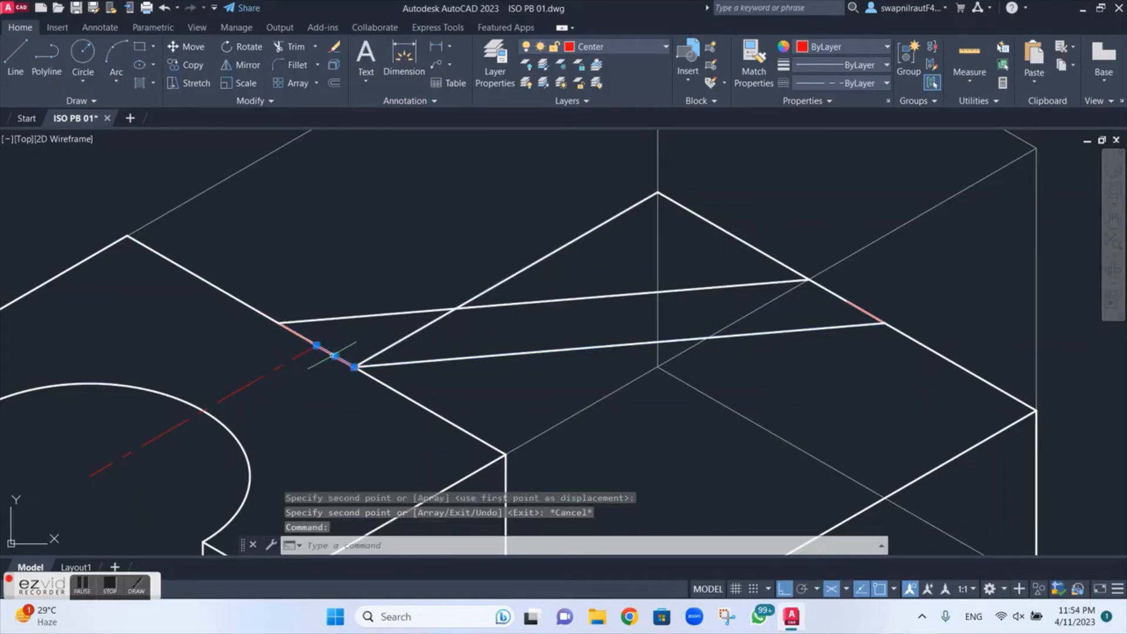
{"action": "key", "text": "Delete"}
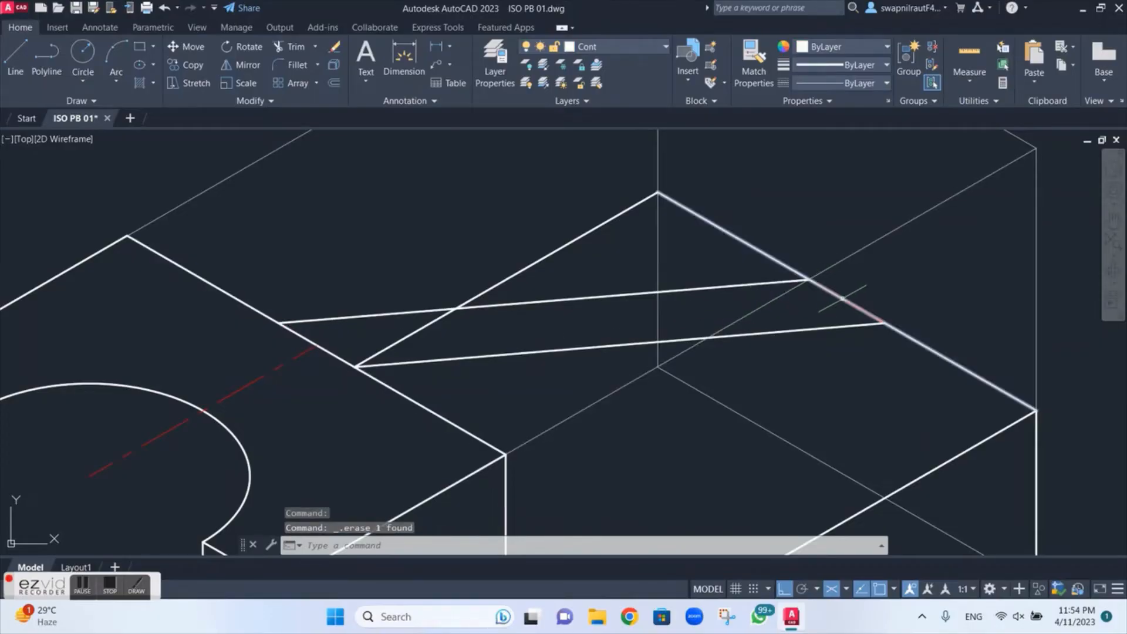
{"action": "left_click", "coordinate": [855, 307]}
{"action": "key", "text": "Delete"}
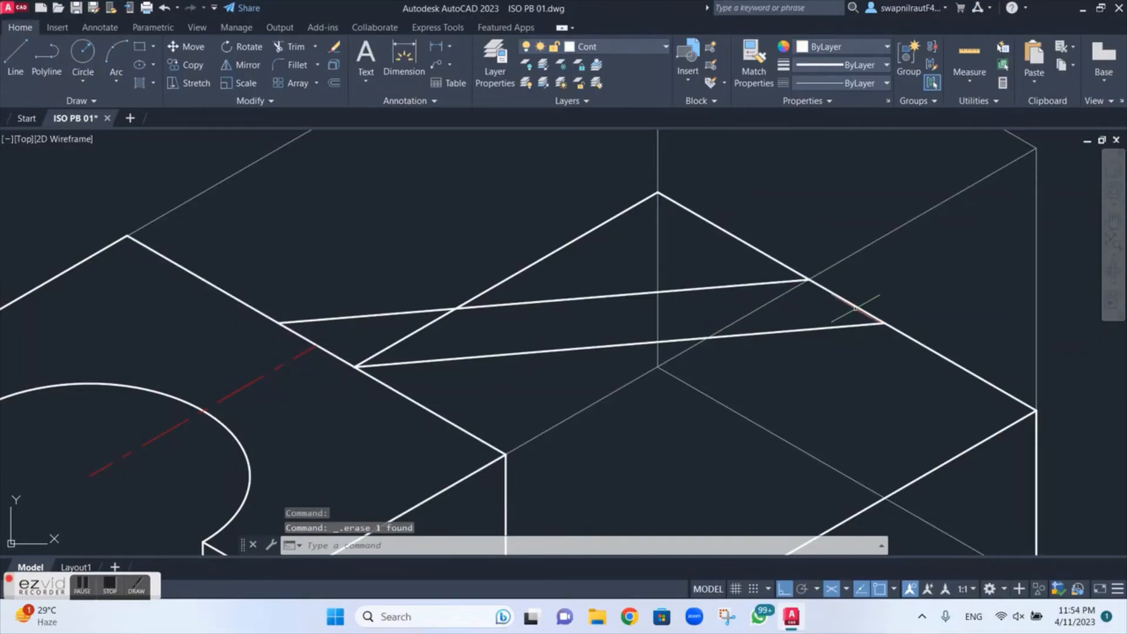
{"action": "scroll", "coordinate": [790, 363], "scroll_direction": "down", "scroll_amount": 2}
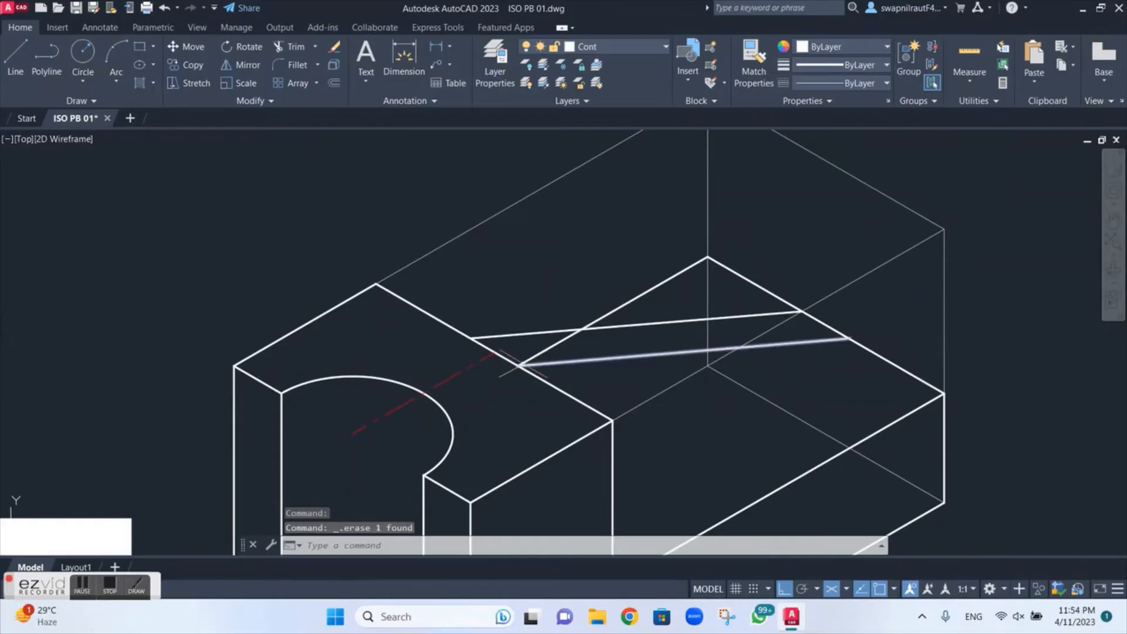
{"action": "left_click", "coordinate": [452, 373]}
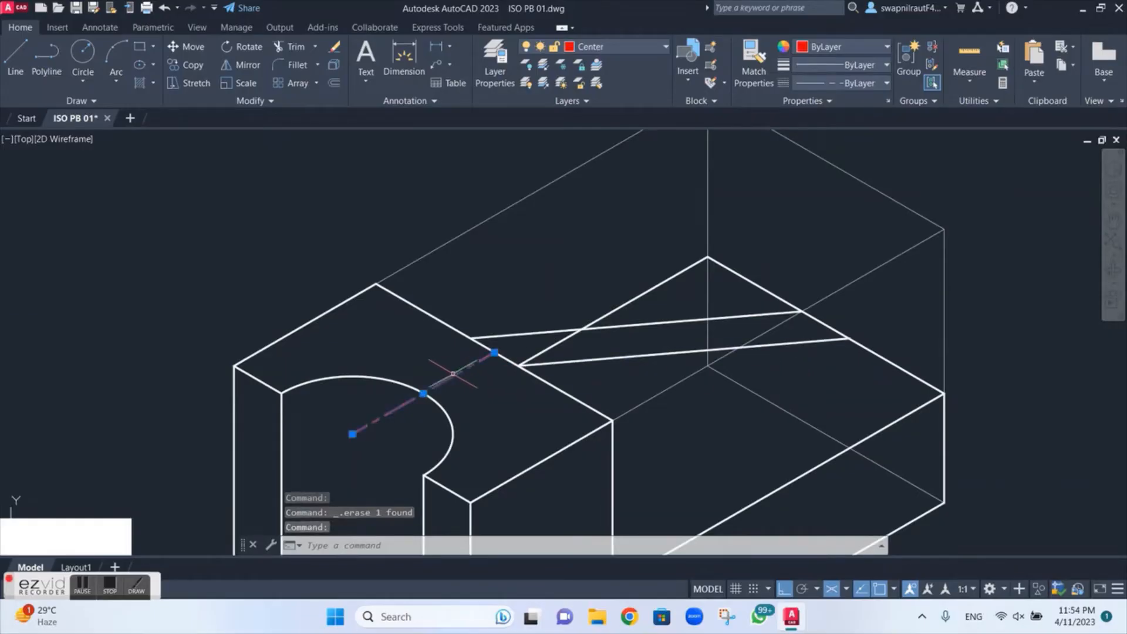
{"action": "key", "text": "Delete"}
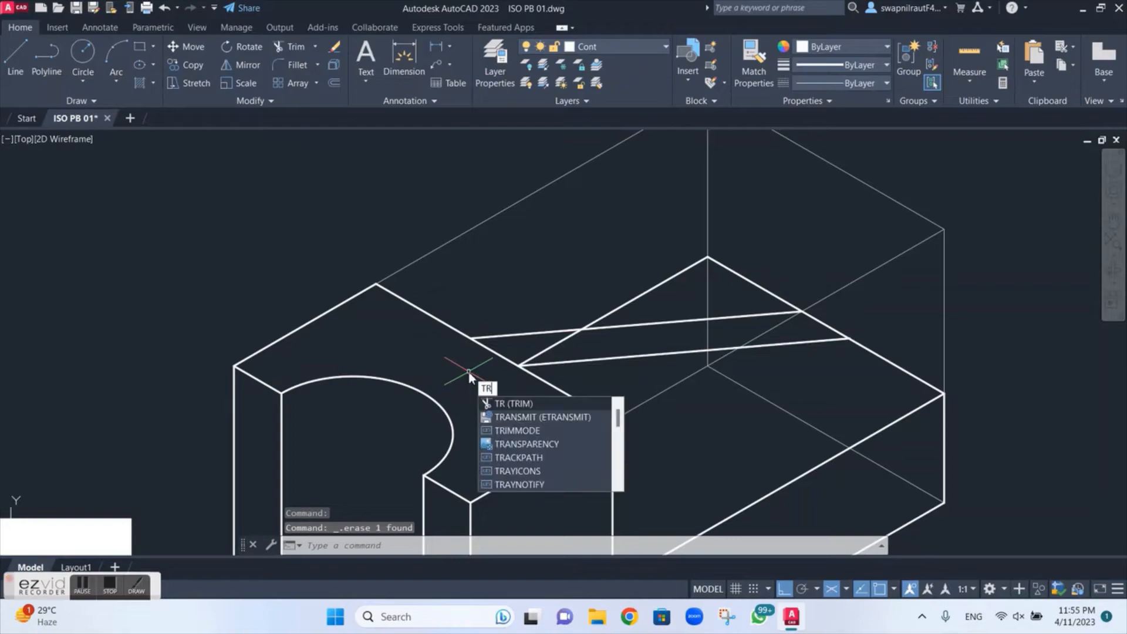
Step: Trim the piece of the lower step's top edge that lies between the two sloping rib edges
{"action": "key", "text": "Return"}
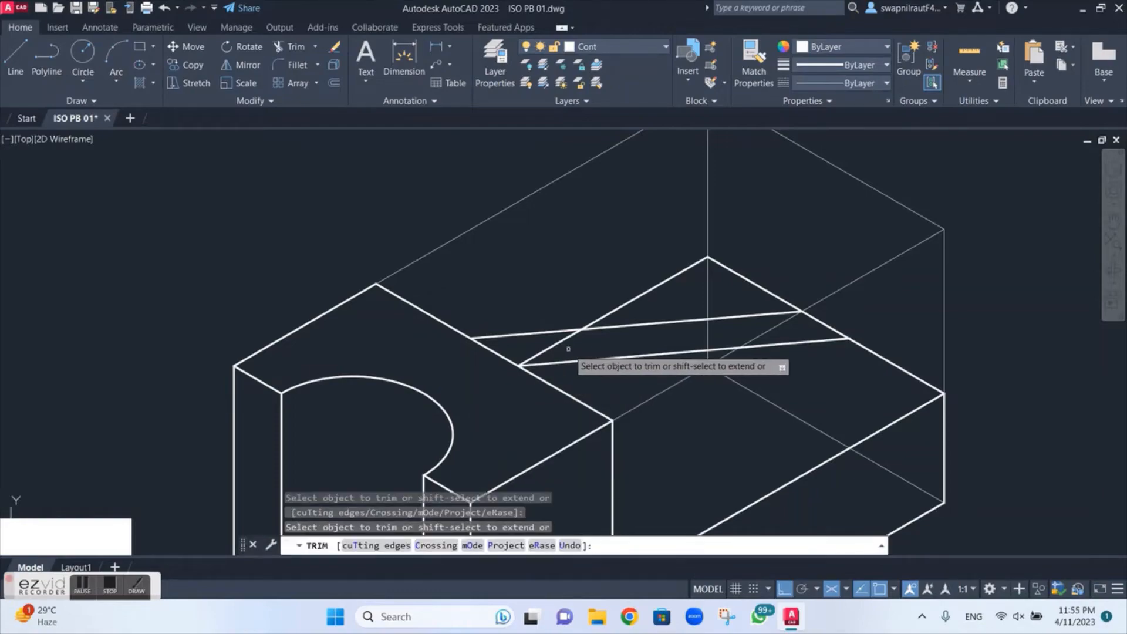
{"action": "left_click_drag", "start_coordinate": [568, 349], "coordinate": [538, 346]}
{"action": "scroll", "coordinate": [630, 359], "scroll_direction": "down", "scroll_amount": 2}
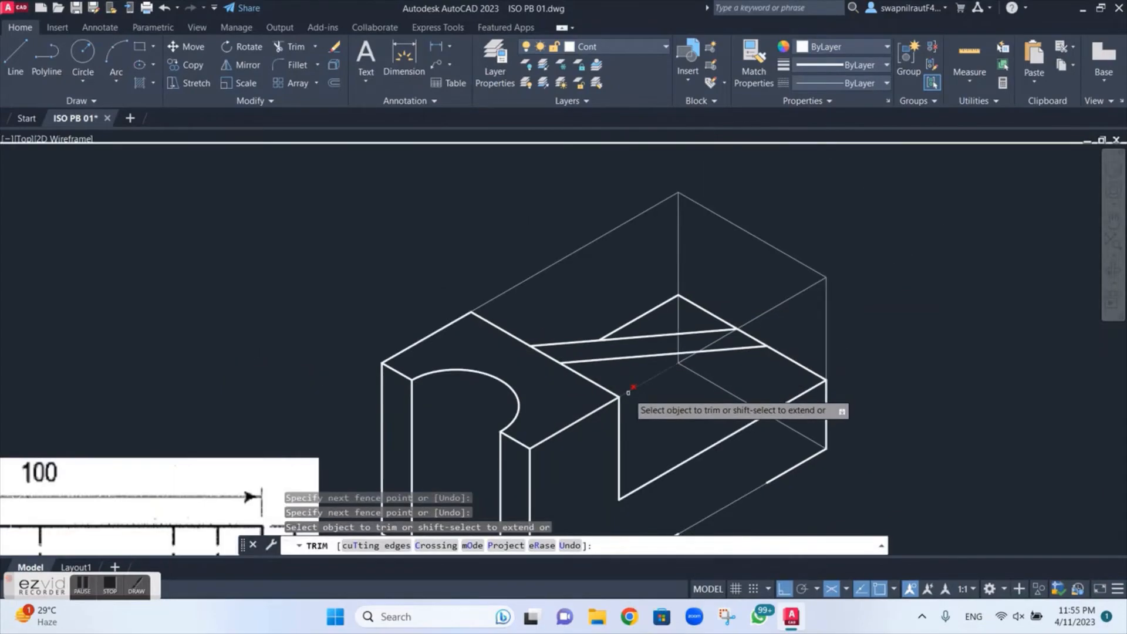
{"action": "middle_click_drag", "start_coordinate": [630, 391], "coordinate": [643, 307]}
{"action": "key", "text": "Escape"}
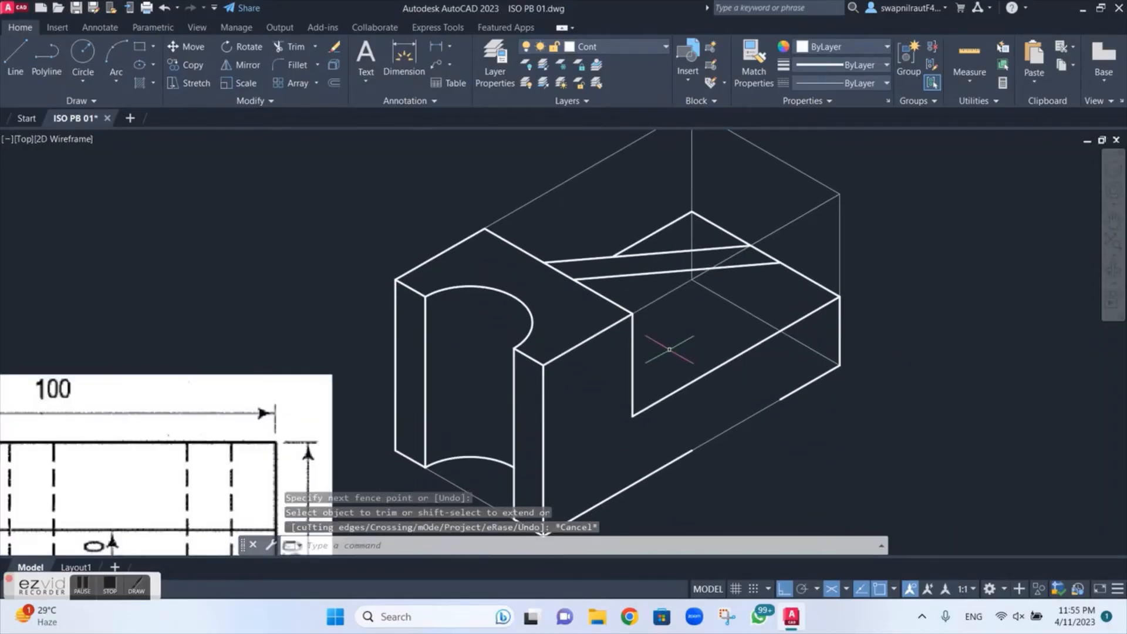
Step: Draw a 100 line from the near rib edge's lower end toward the raised block, parallel to the lower step's long edge
{"action": "type", "text": "l"}
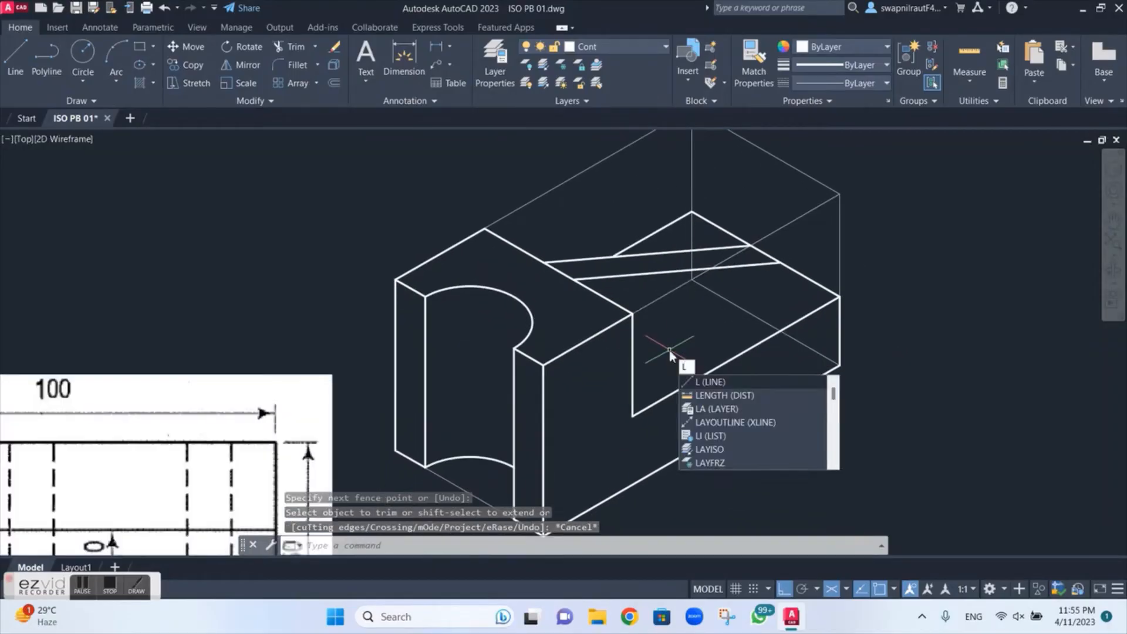
{"action": "key", "text": "Return"}
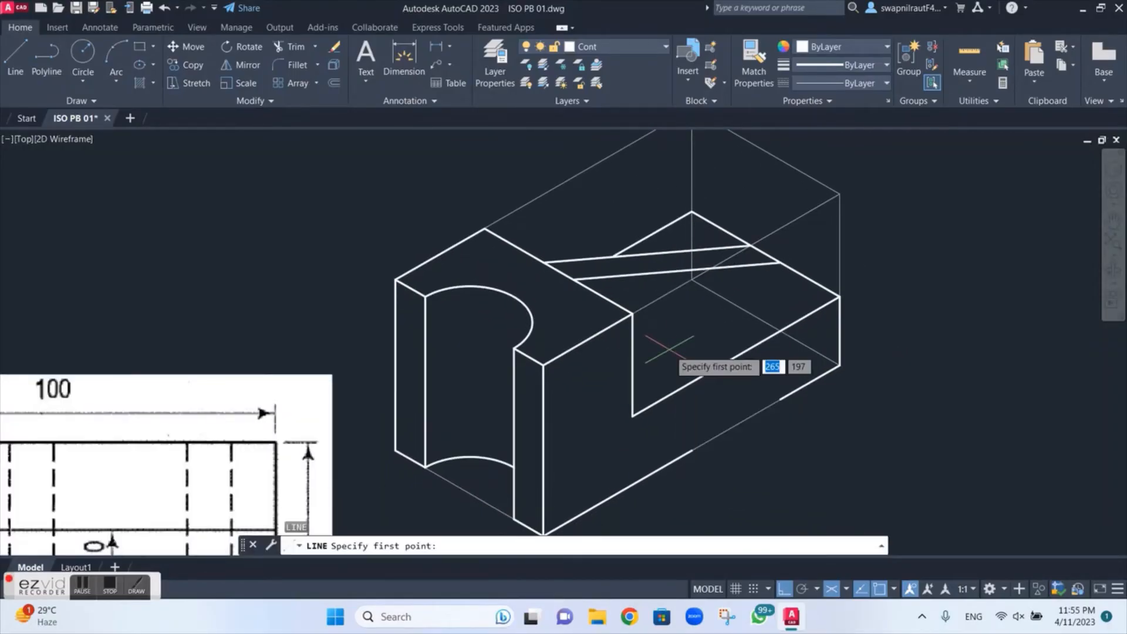
{"action": "left_click", "coordinate": [779, 262]}
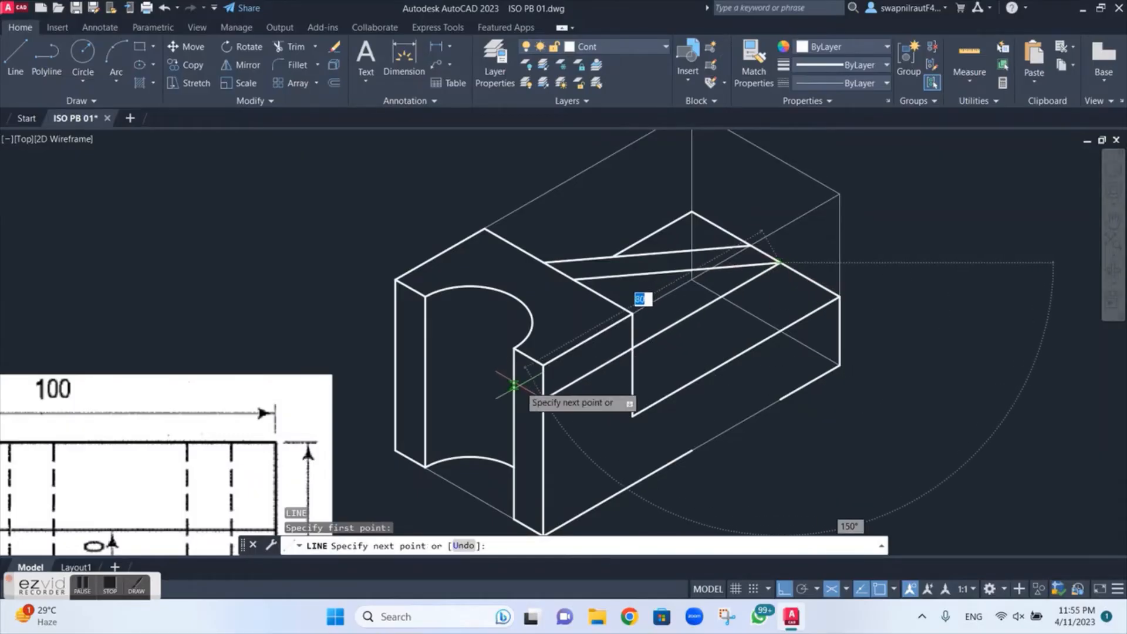
{"action": "type", "text": "100"}
{"action": "key", "text": "Return"}
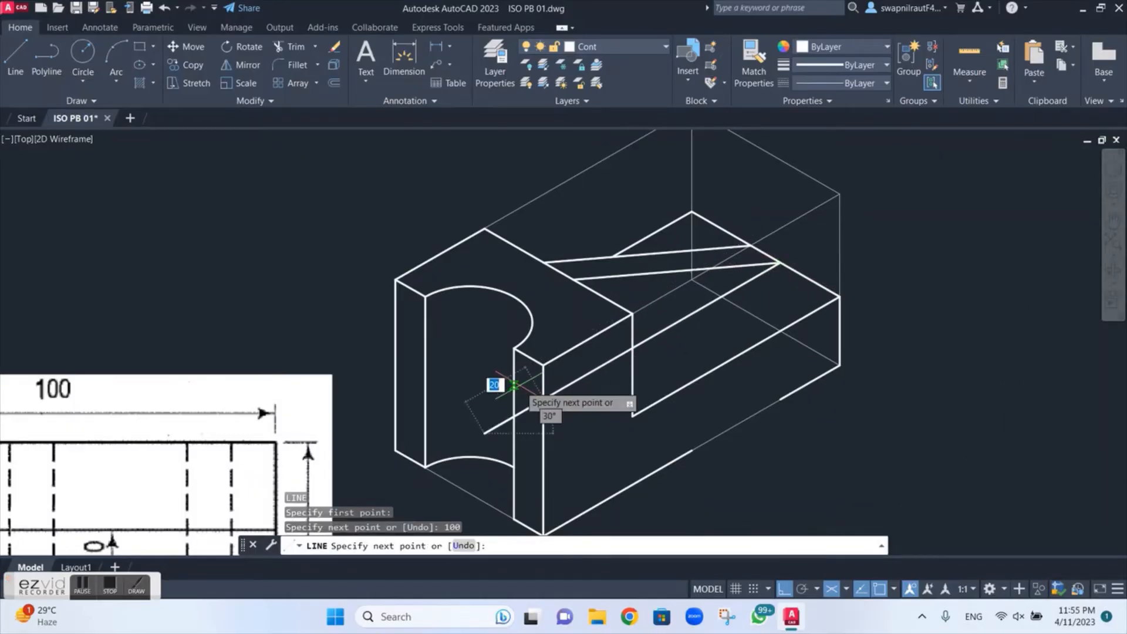
{"action": "key", "text": "Escape"}
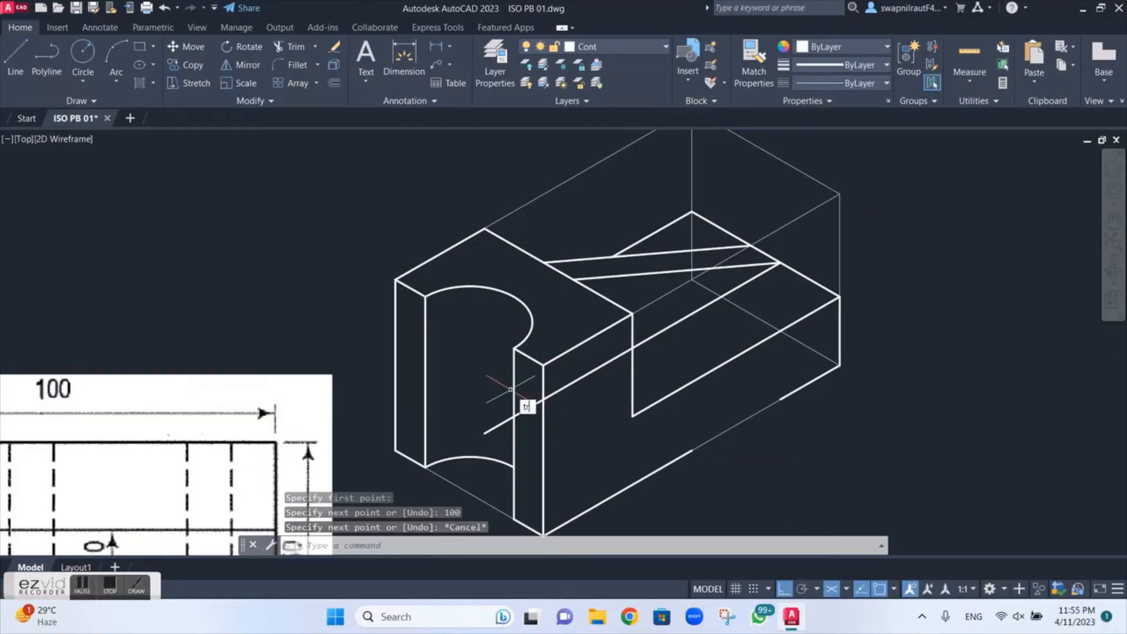
Step: Trim the parts of the 100 line that run past the raised block's back vertical edge
{"action": "type", "text": "tr"}
{"action": "key", "text": "Return"}
{"action": "left_click", "coordinate": [498, 409]}
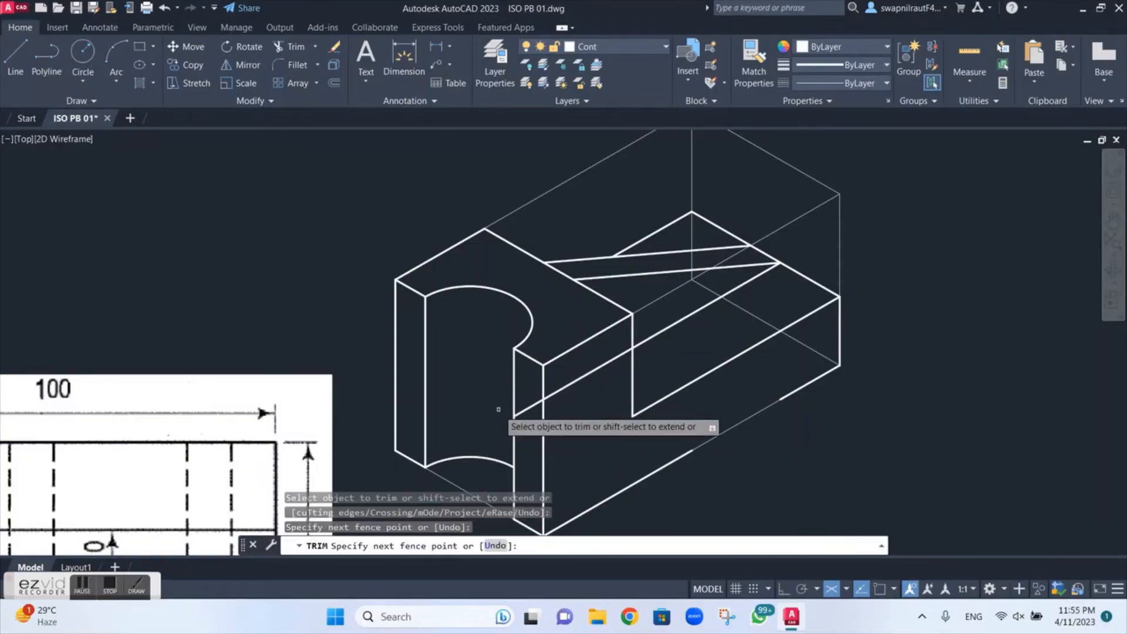
{"action": "left_click", "coordinate": [576, 376]}
{"action": "key", "text": "Return"}
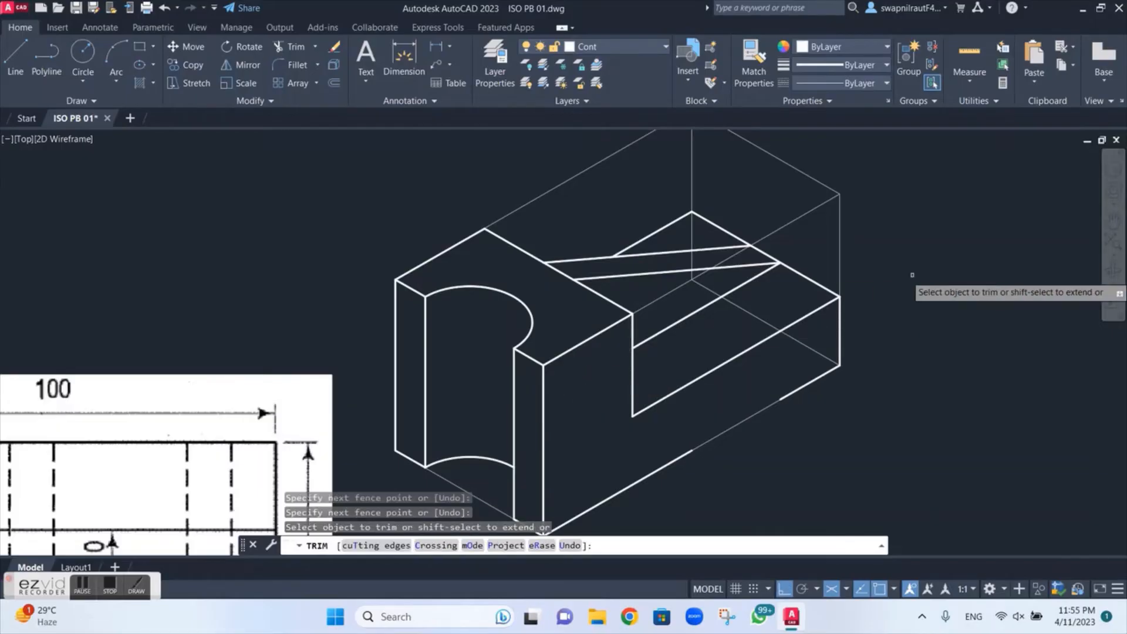
Step: Examine the dovetail slot and its dimensions in the front view of the reference drawing
{"action": "middle_click_drag", "start_coordinate": [755, 382], "coordinate": [817, 277]}
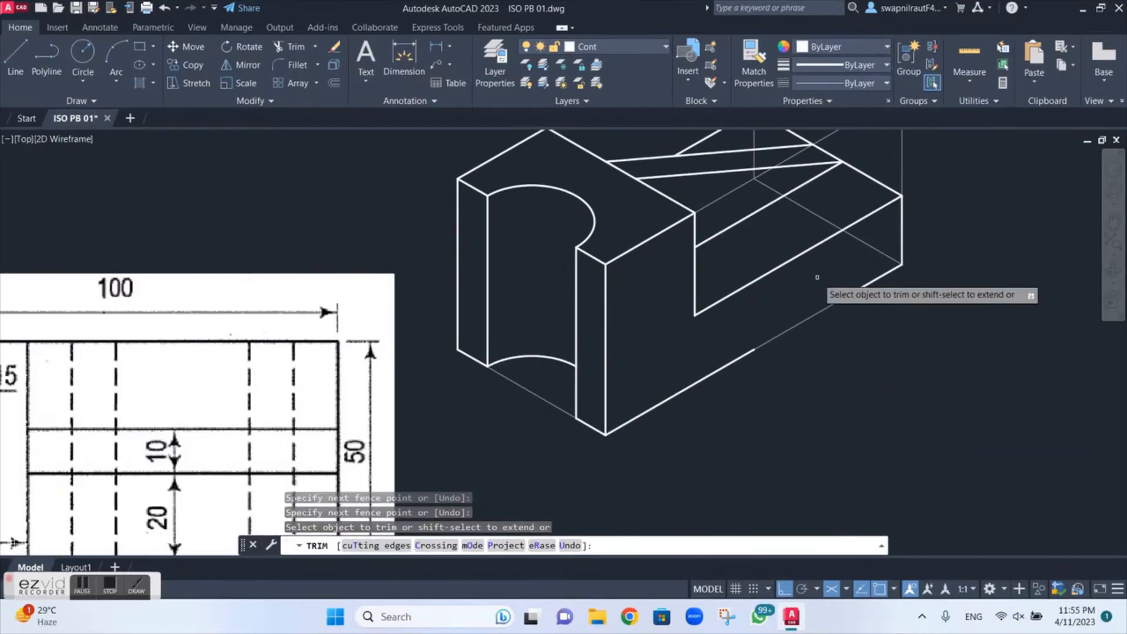
{"action": "scroll", "coordinate": [816, 277], "scroll_direction": "down", "scroll_amount": 2}
{"action": "middle_click_drag", "start_coordinate": [604, 347], "coordinate": [657, 192]}
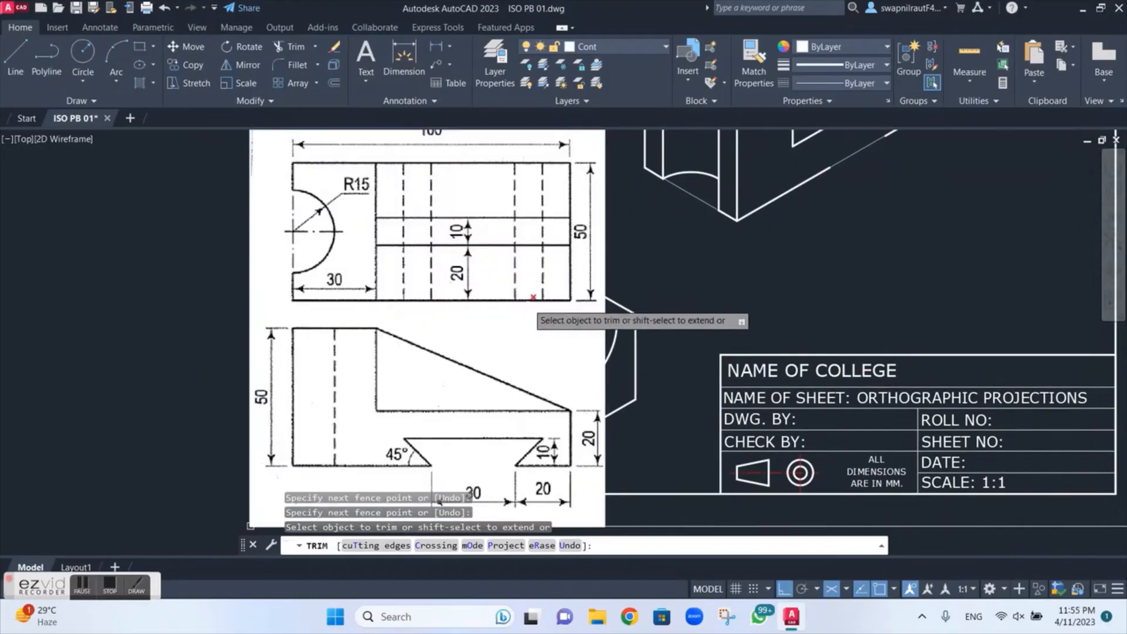
{"action": "middle_click_drag", "start_coordinate": [469, 421], "coordinate": [478, 297]}
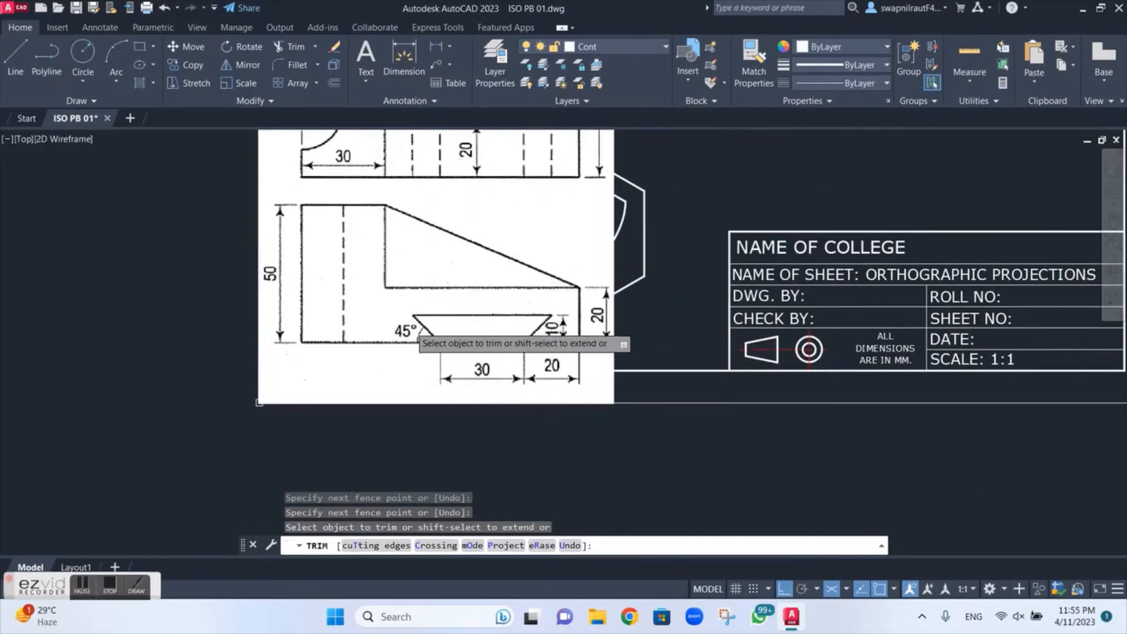
{"action": "key", "text": "Escape"}
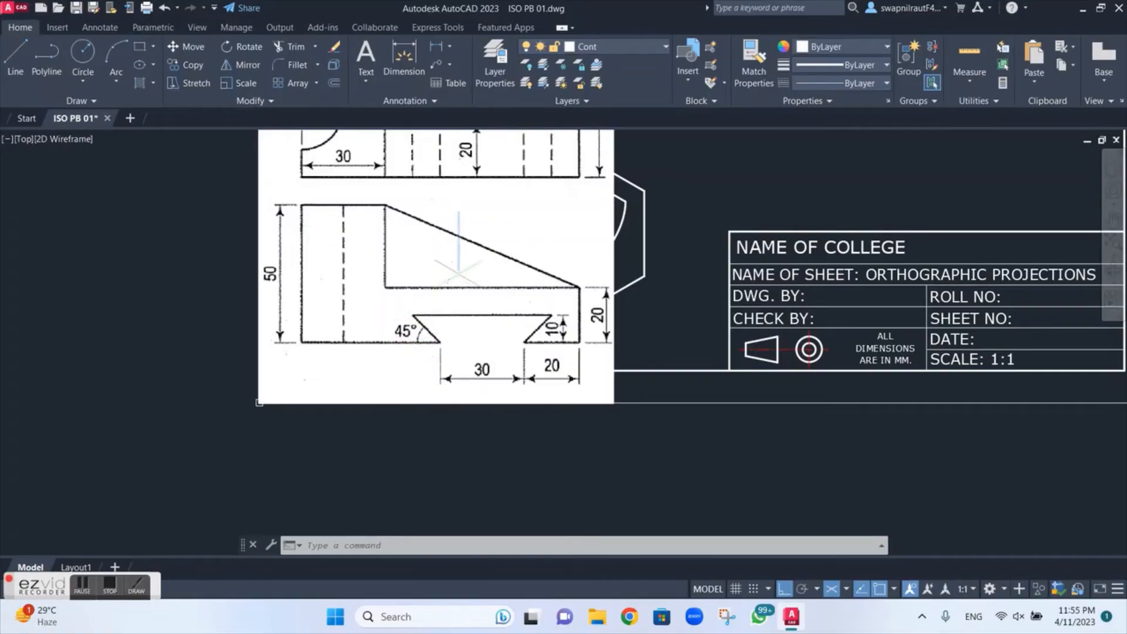
{"action": "middle_click_drag", "start_coordinate": [441, 276], "coordinate": [364, 422]}
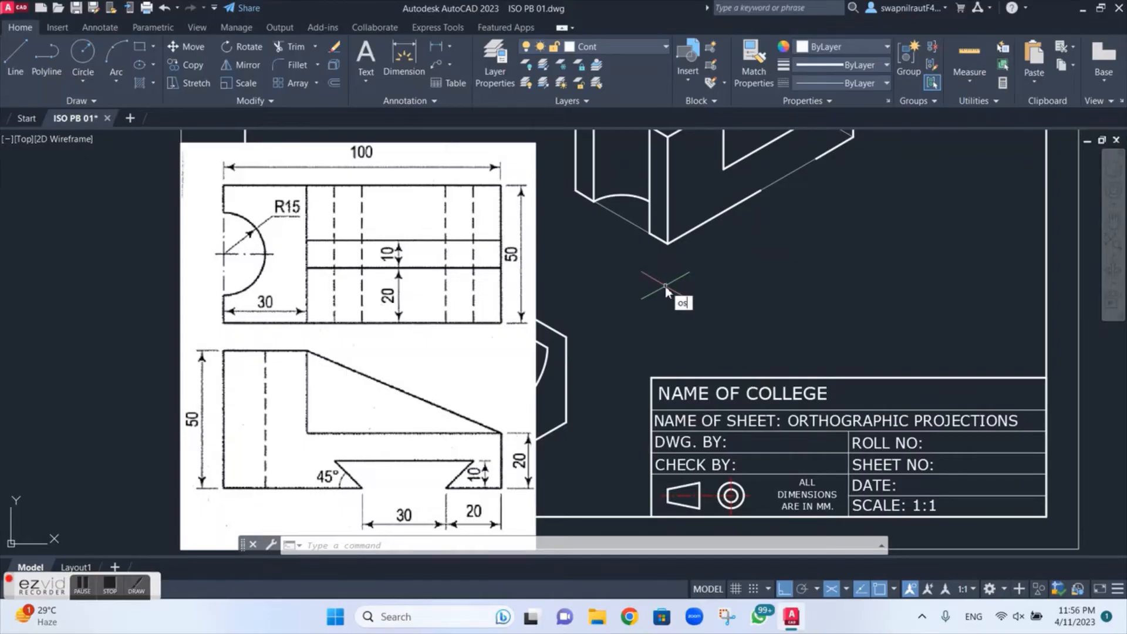
Step: Set the grid snap type to Rectangular snap in the drafting settings
{"action": "key", "text": "Return"}
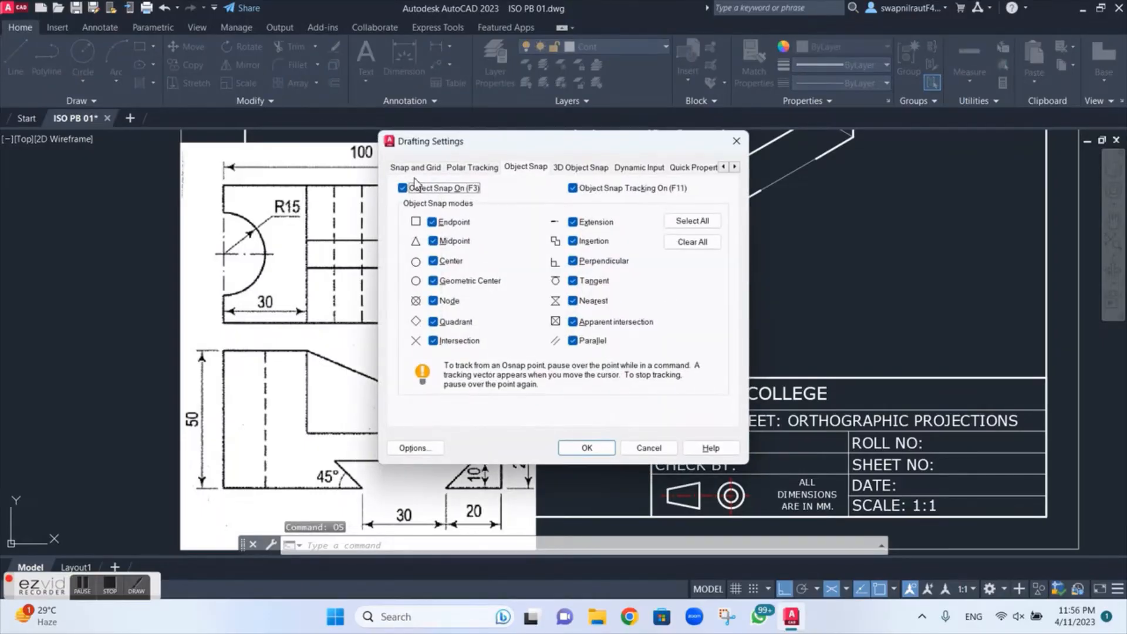
{"action": "left_click", "coordinate": [416, 167]}
{"action": "left_click", "coordinate": [450, 370]}
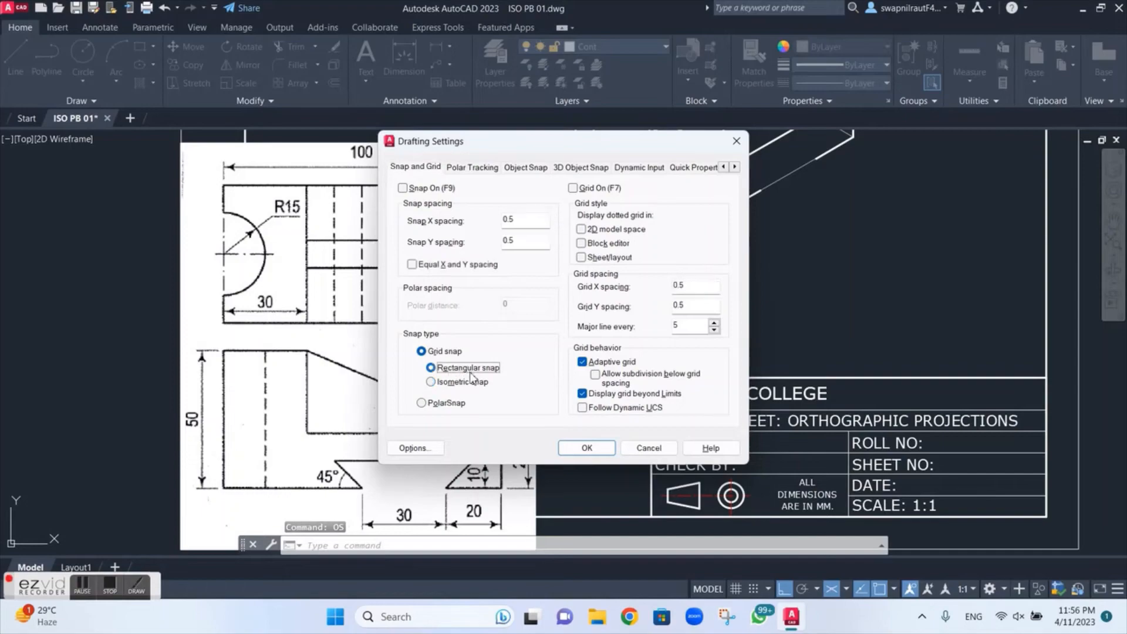
{"action": "left_click", "coordinate": [576, 451]}
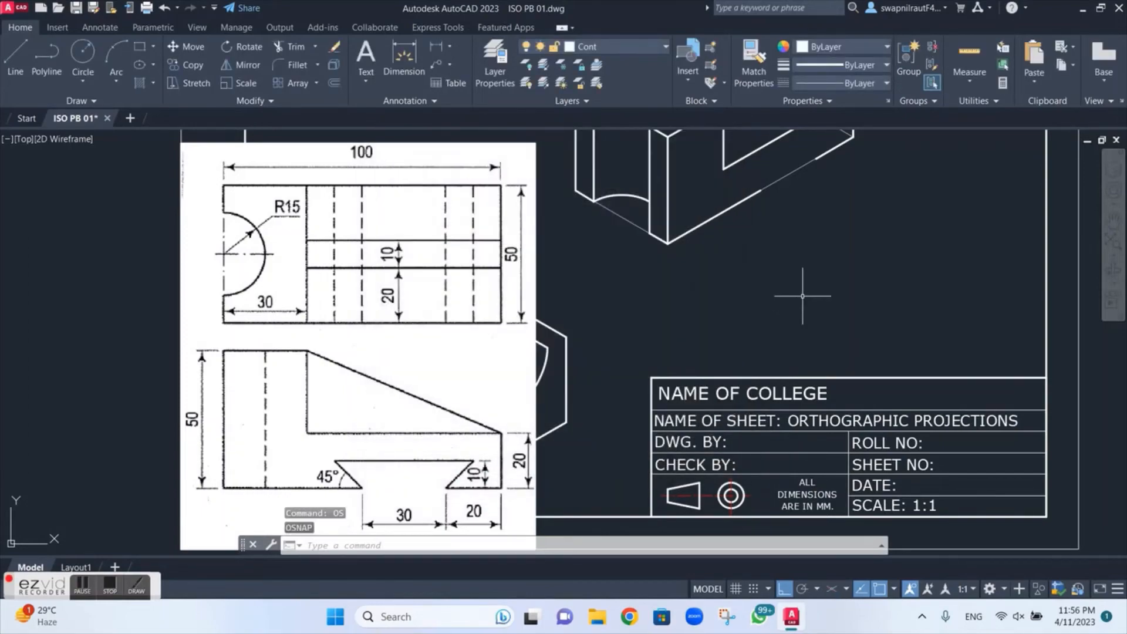
Step: On the Proj layer, draw connected lines below the isometric part: 70 horizontally, 20 down from its right end, and 20 back left
{"action": "left_click", "coordinate": [622, 46]}
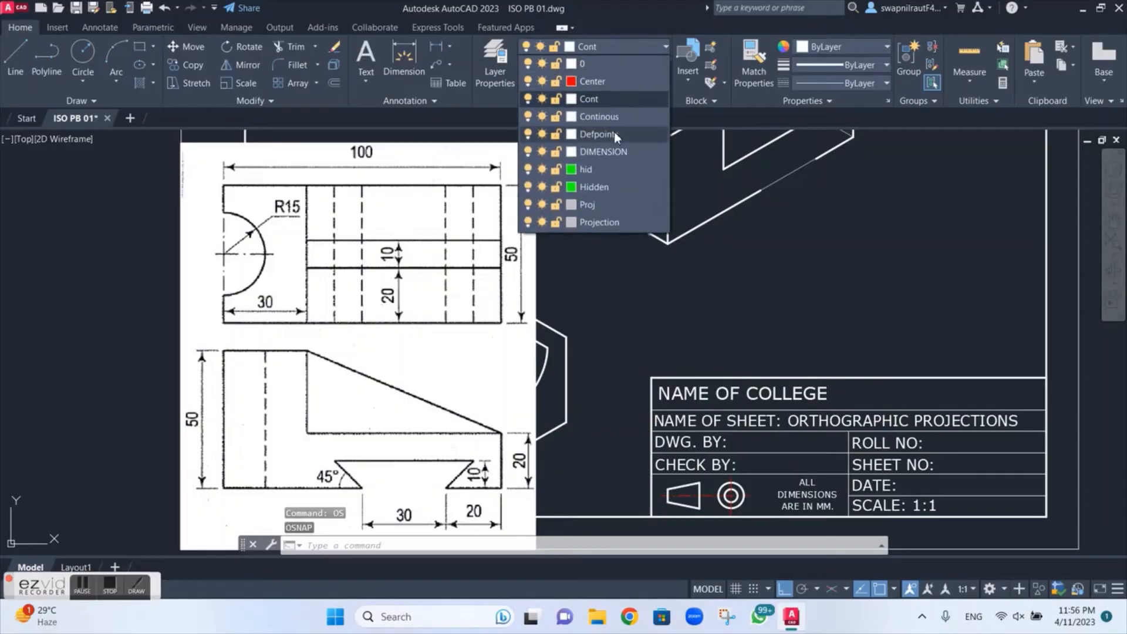
{"action": "left_click", "coordinate": [594, 205]}
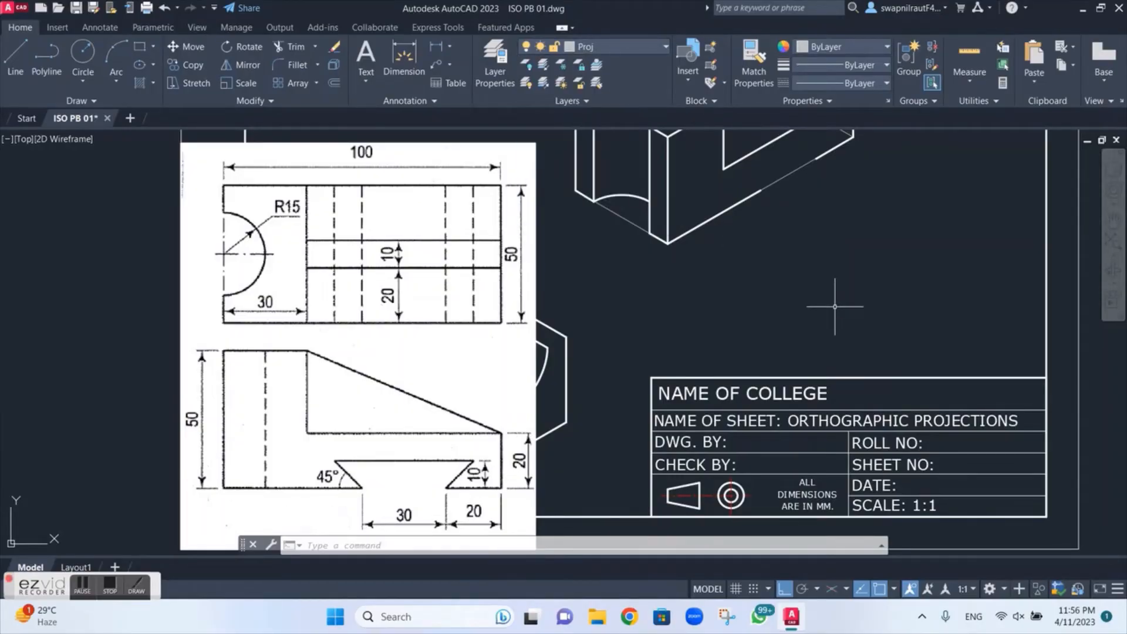
{"action": "type", "text": "l"}
{"action": "key", "text": "Return"}
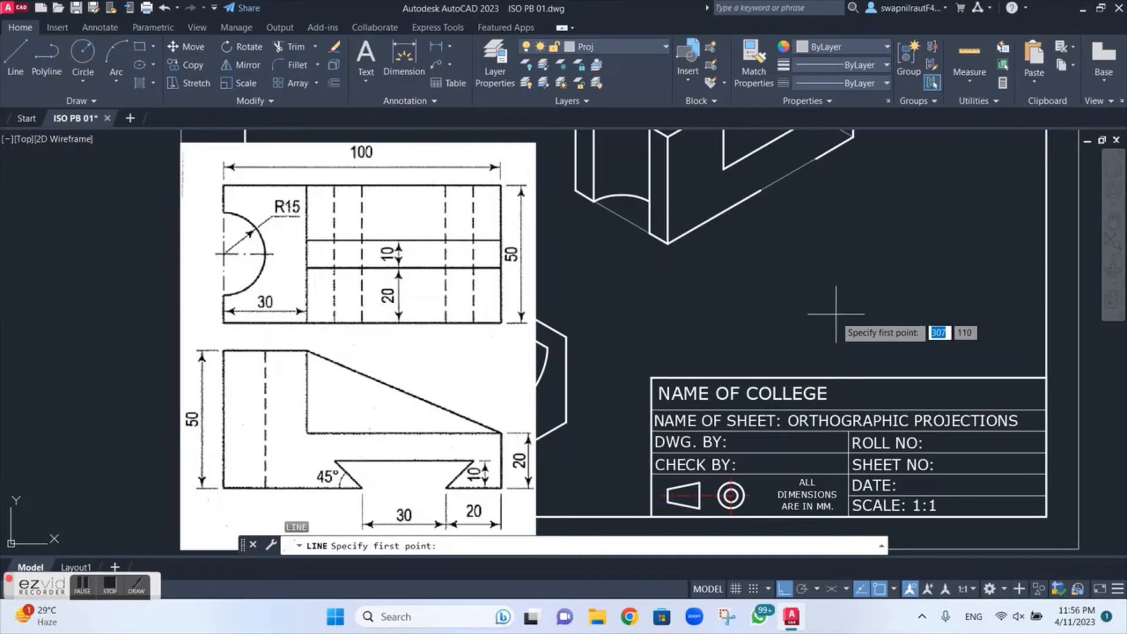
{"action": "left_click", "coordinate": [717, 295]}
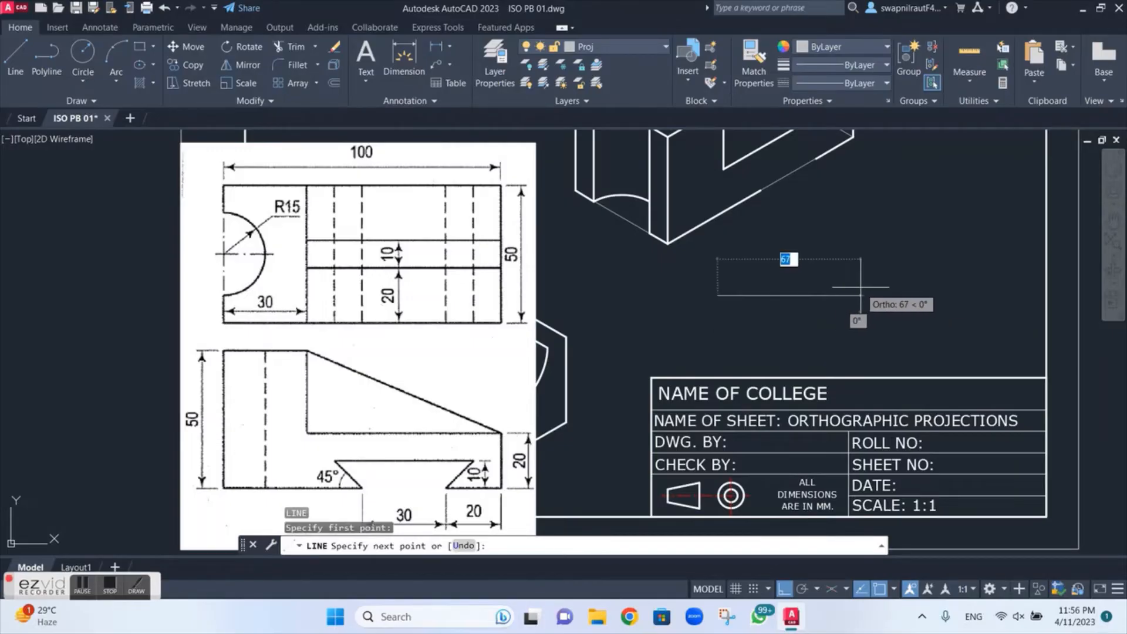
{"action": "type", "text": "7"}
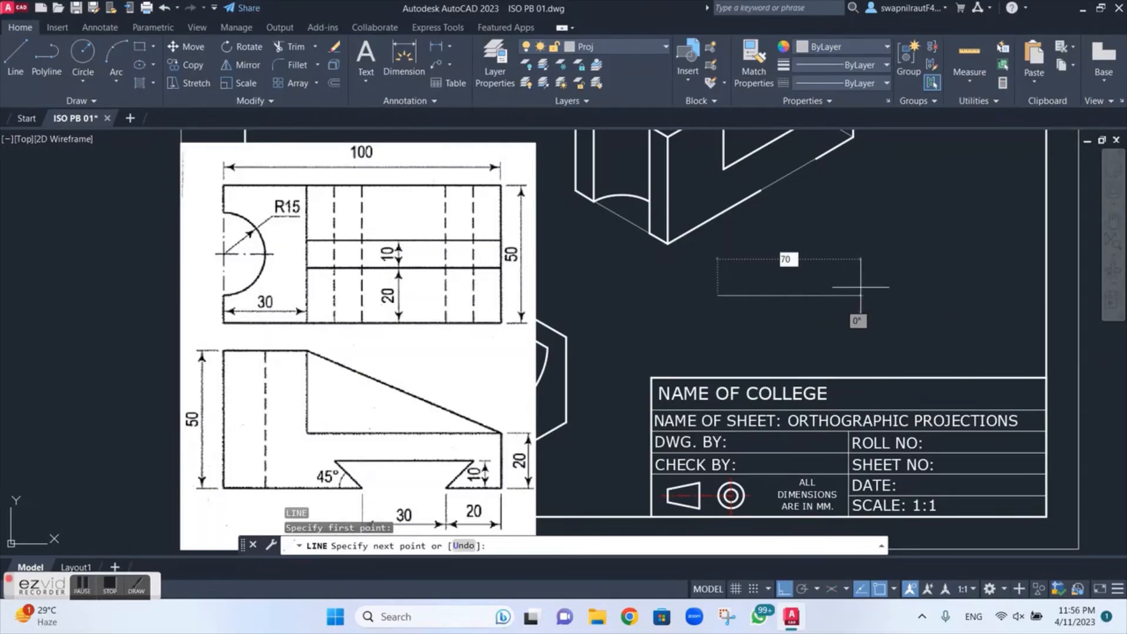
{"action": "type", "text": "0"}
{"action": "key", "text": "Return"}
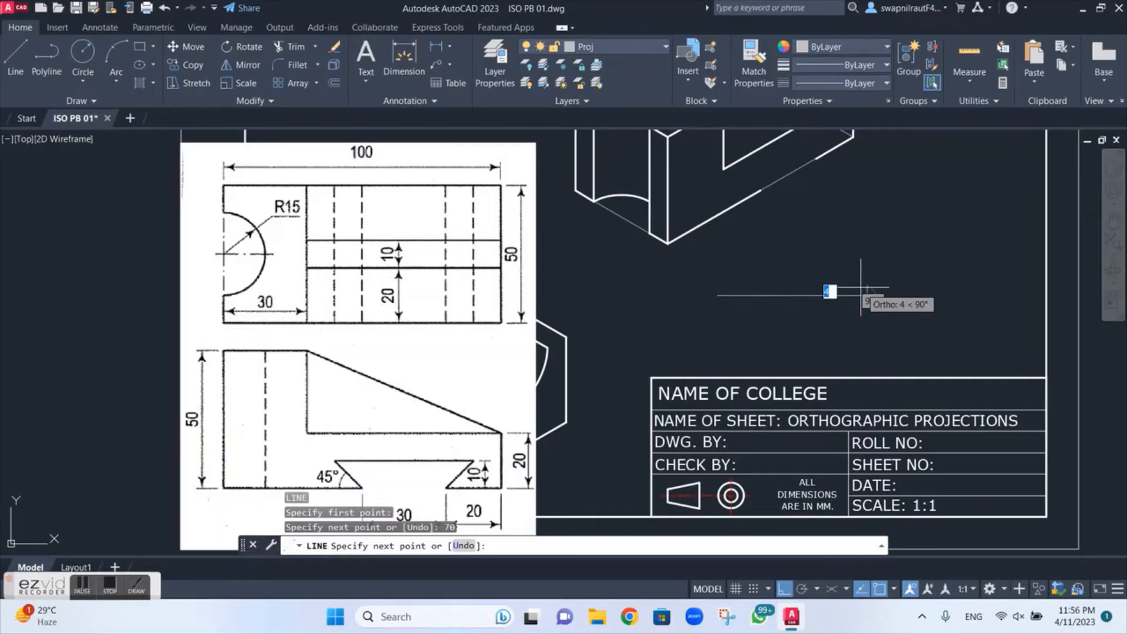
{"action": "type", "text": "20"}
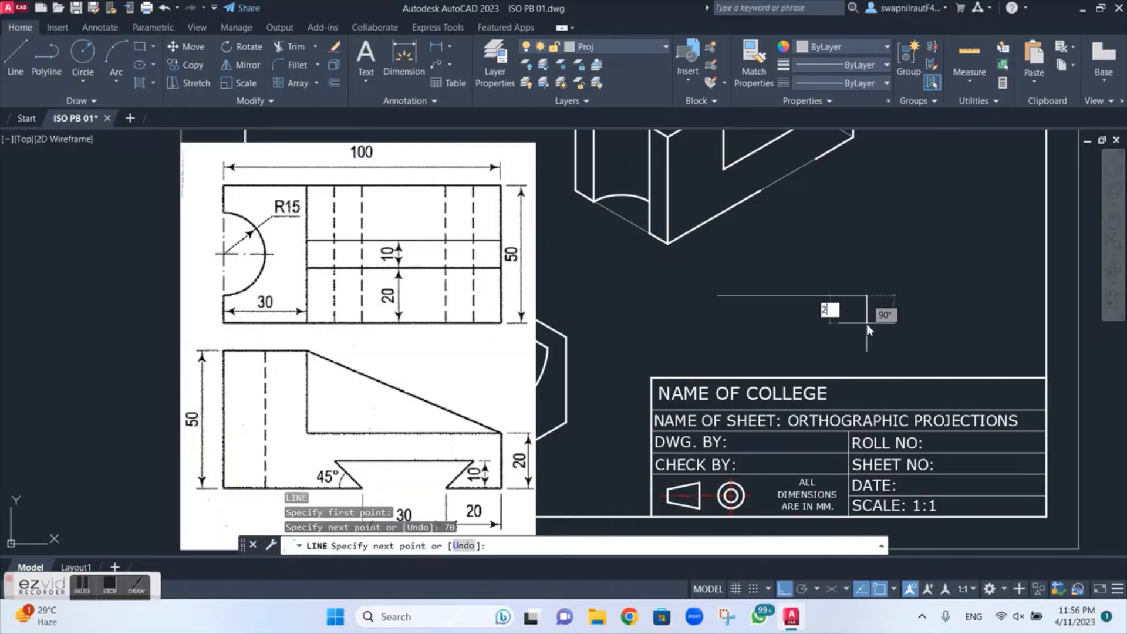
{"action": "key", "text": "Return"}
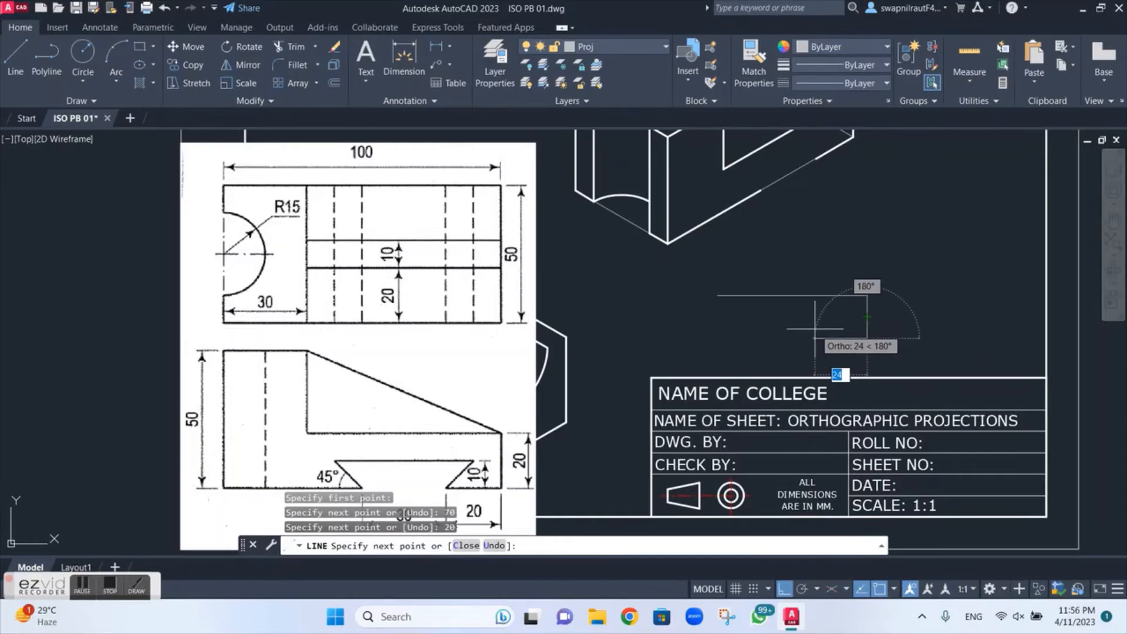
{"action": "type", "text": "20"}
{"action": "key", "text": "Return"}
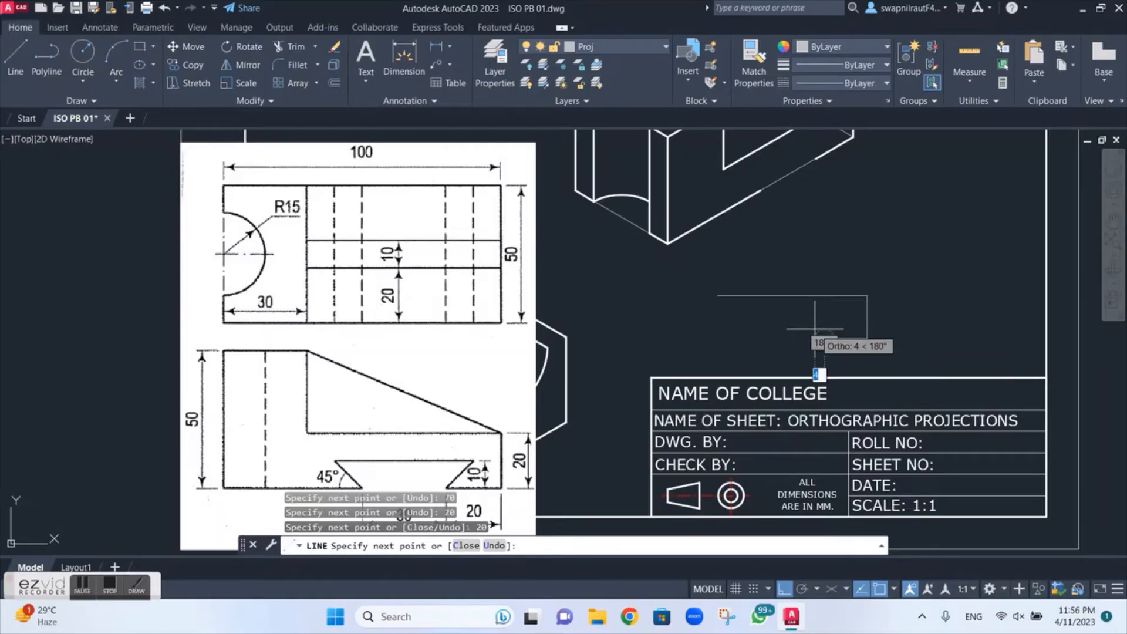
{"action": "key", "text": "Escape"}
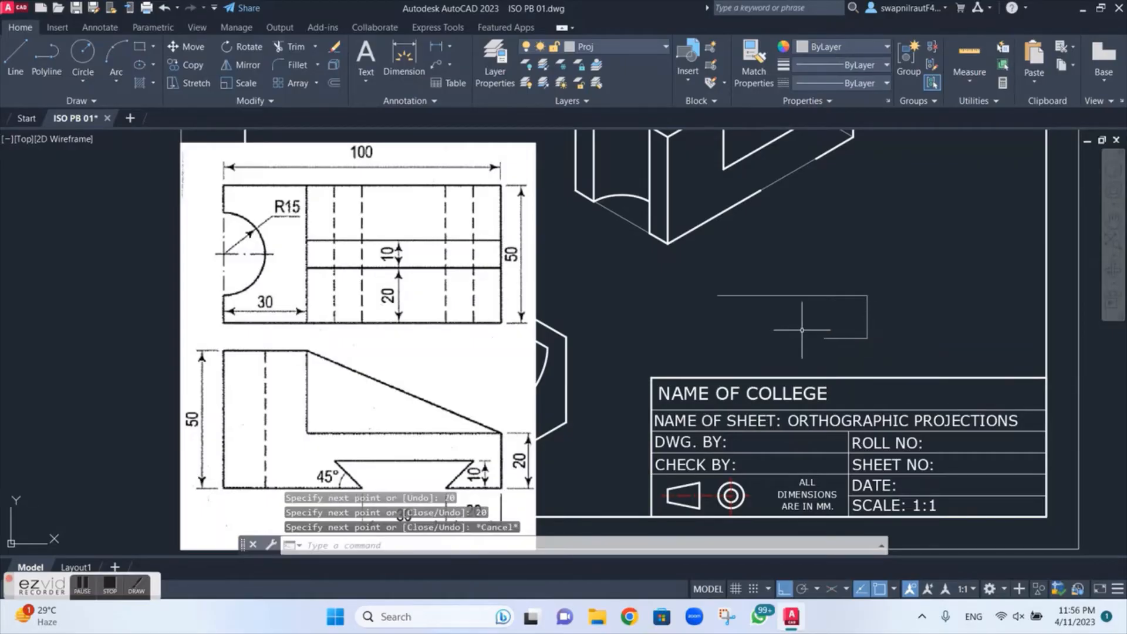
Step: Draw a horizontal line from the midpoint of the 20 vertical line leftward past the end of the 70 line
{"action": "key", "text": "Return"}
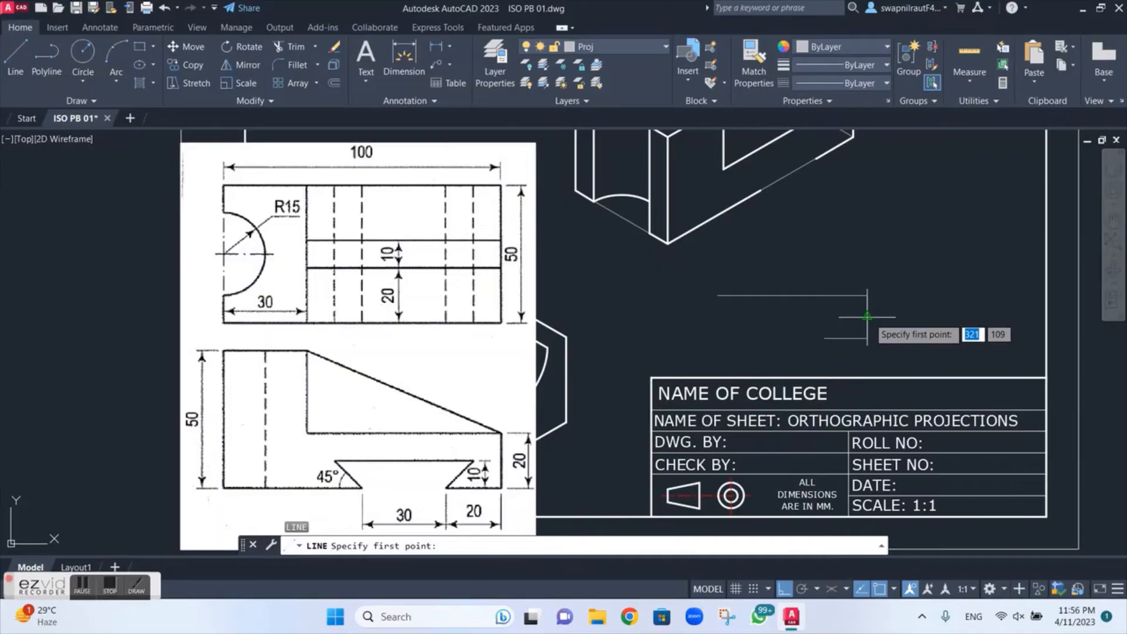
{"action": "left_click", "coordinate": [867, 317]}
{"action": "left_click", "coordinate": [699, 325]}
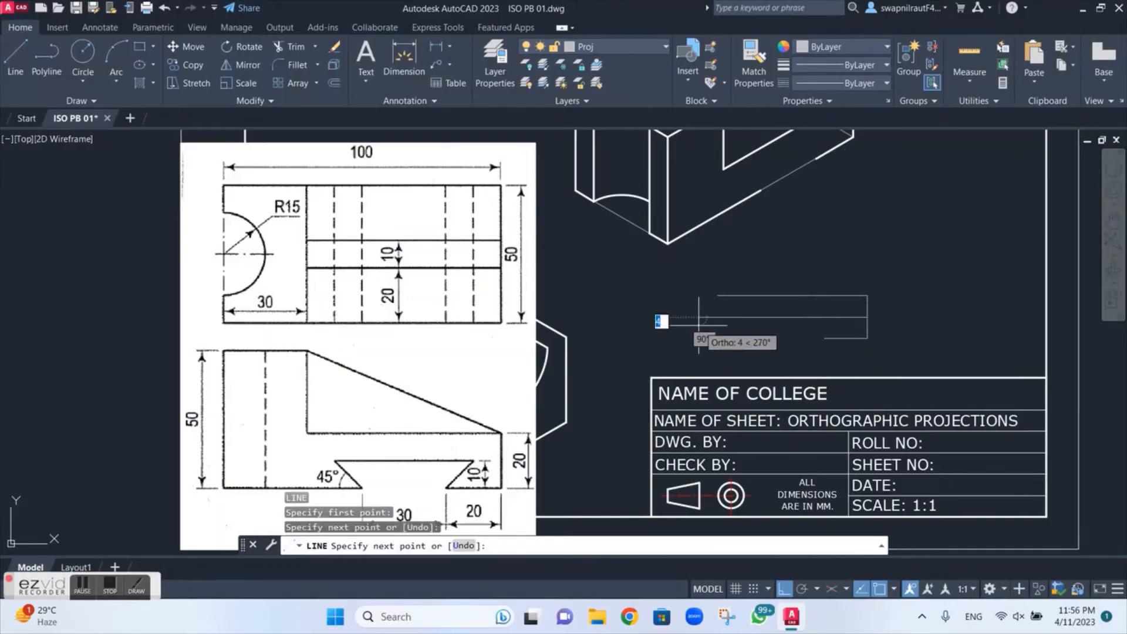
{"action": "key", "text": "Escape"}
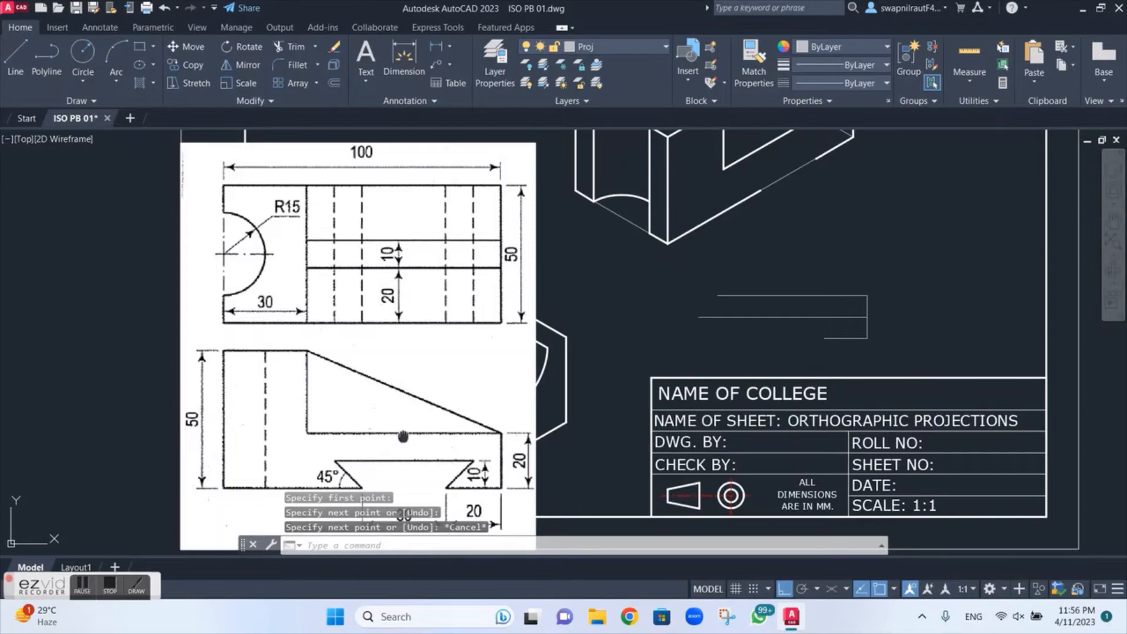
Step: With Ortho off, draw a line about 61 long at 45° up and right from the lower 20 line's left end
{"action": "mouse_move", "coordinate": [402, 436]}
{"action": "middle_mouse_down"}
{"action": "mouse_move", "coordinate": [422, 347]}
{"action": "mouse_move", "coordinate": [396, 408]}
{"action": "middle_mouse_up"}
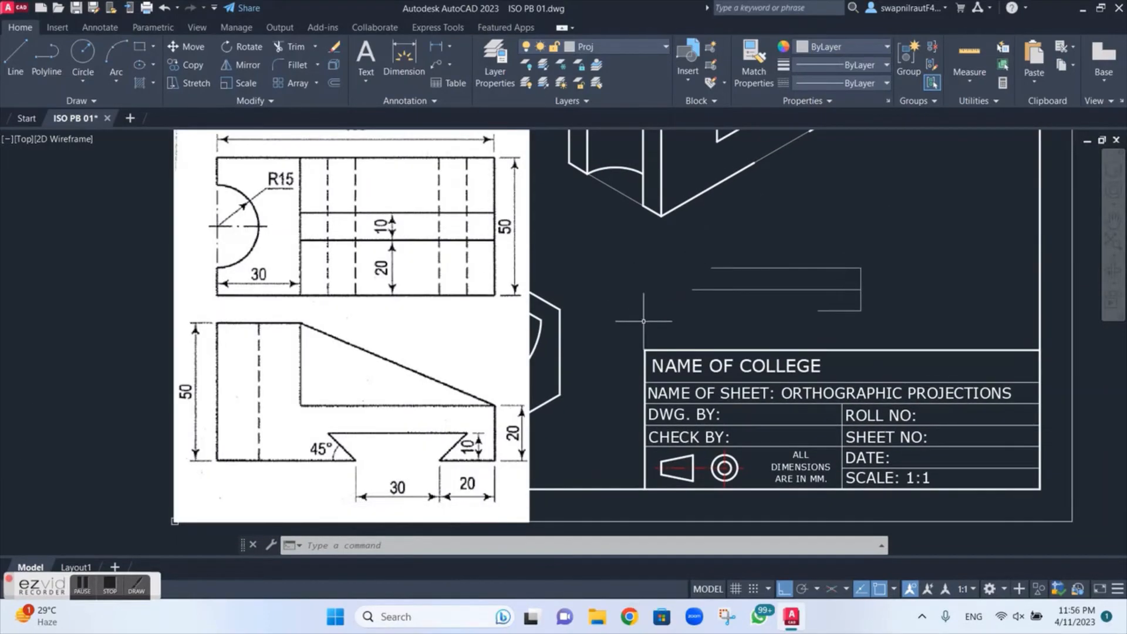
{"action": "key", "text": "l"}
{"action": "key", "text": "Return"}
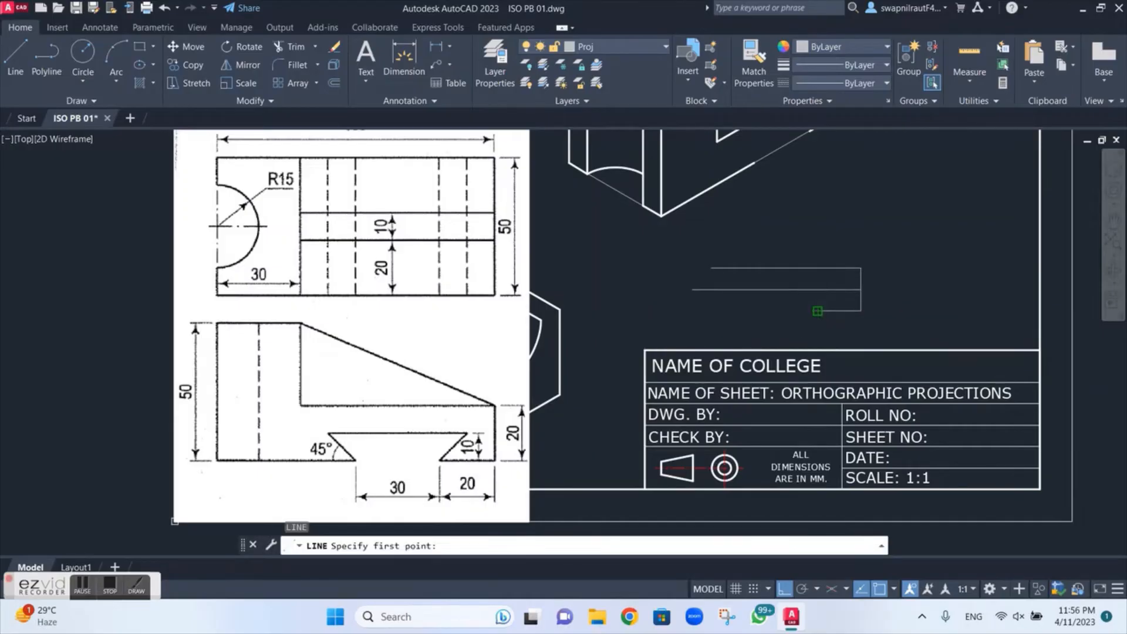
{"action": "left_click", "coordinate": [817, 311]}
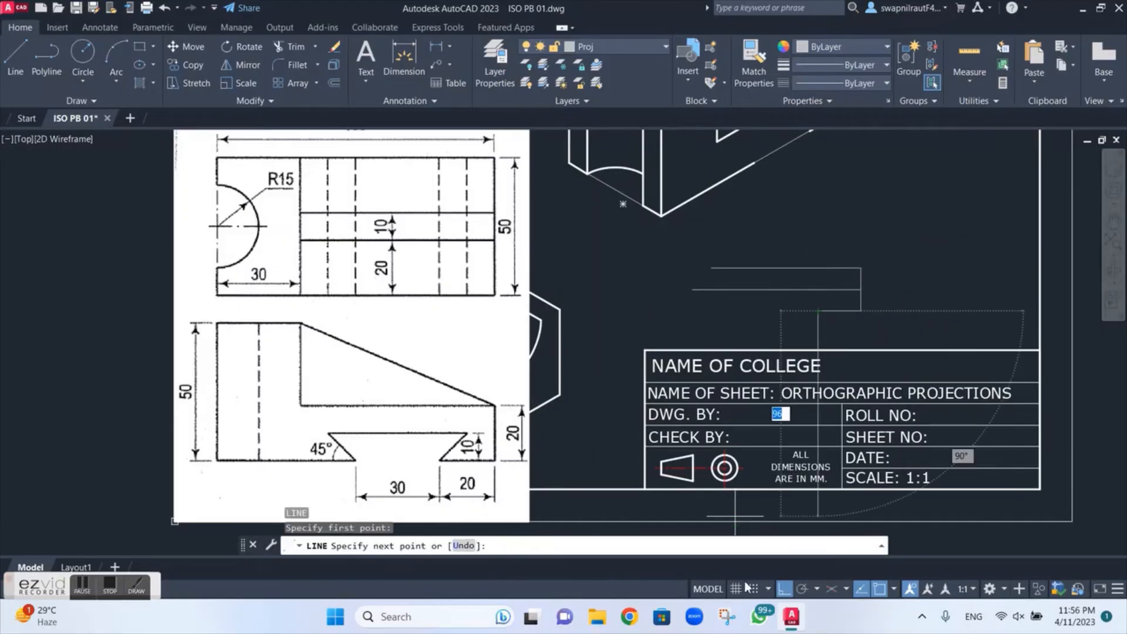
{"action": "left_click", "coordinate": [785, 589]}
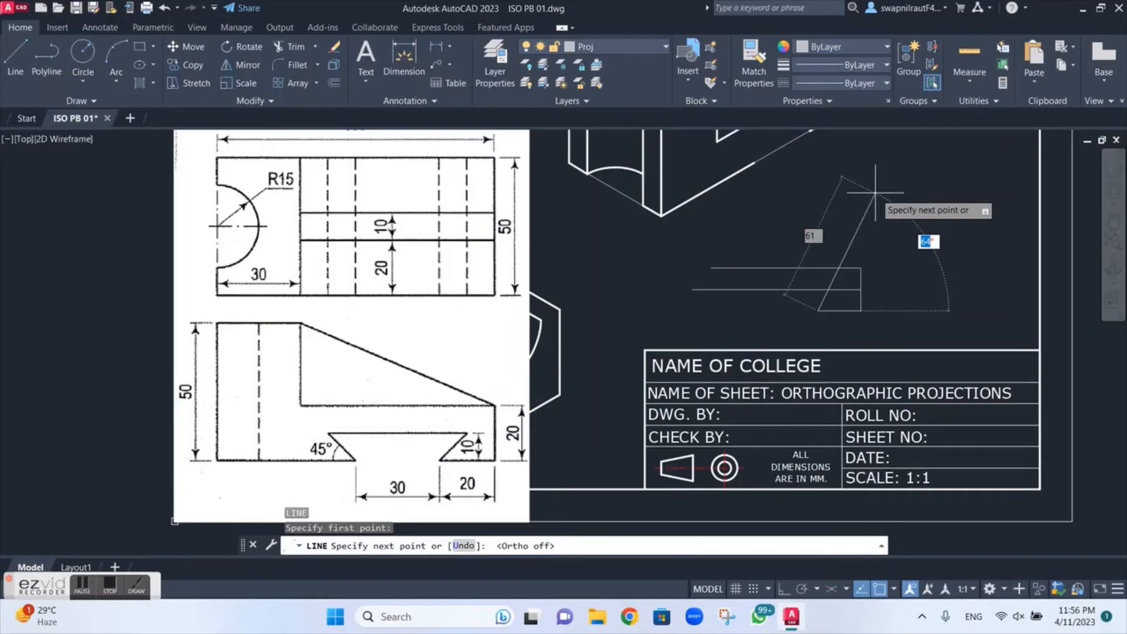
{"action": "key", "text": "Return"}
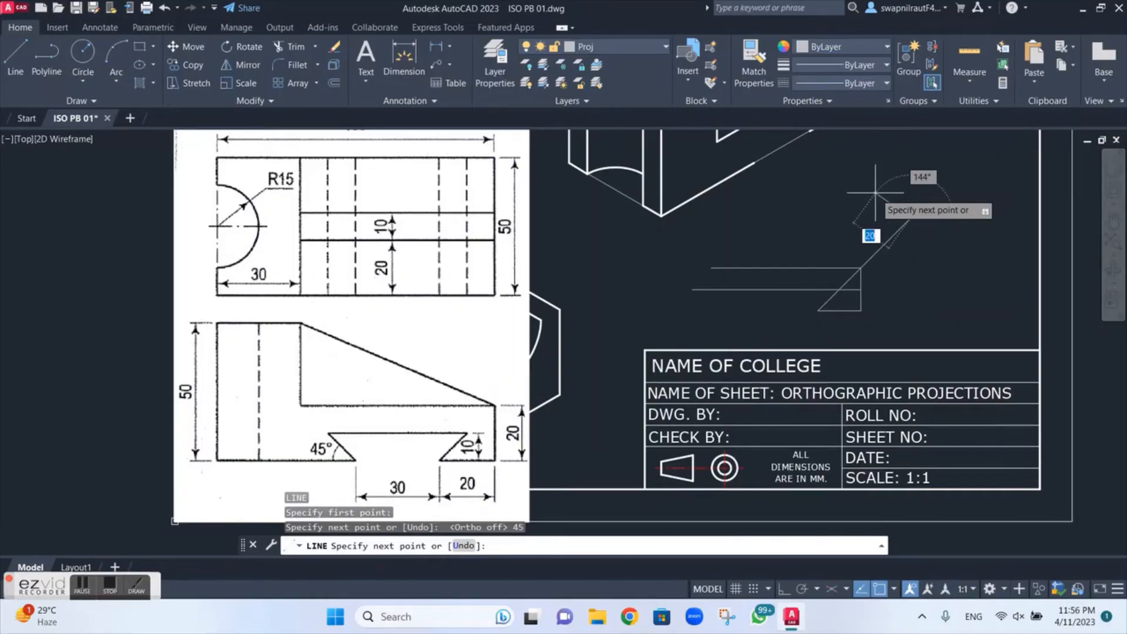
{"action": "key", "text": "Escape"}
Step: Trim the 45° line above the middle horizontal line and the piece of that horizontal line right of their intersection
{"action": "scroll", "coordinate": [898, 227], "scroll_direction": "up", "scroll_amount": 4}
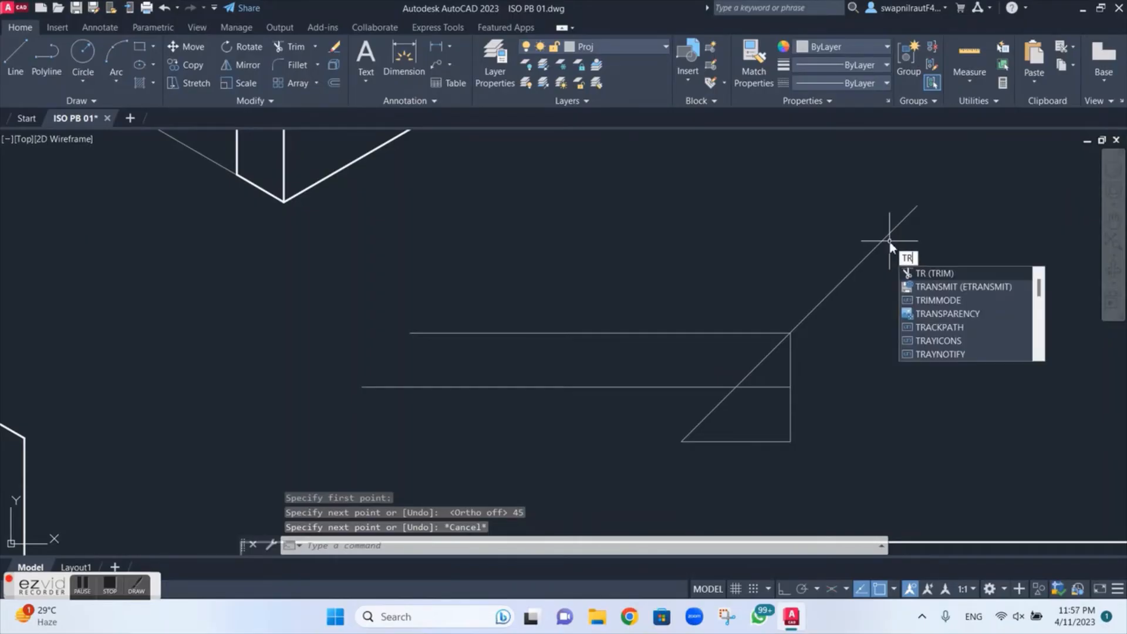
{"action": "key", "text": "Return"}
{"action": "left_click_drag", "start_coordinate": [884, 265], "coordinate": [840, 240]}
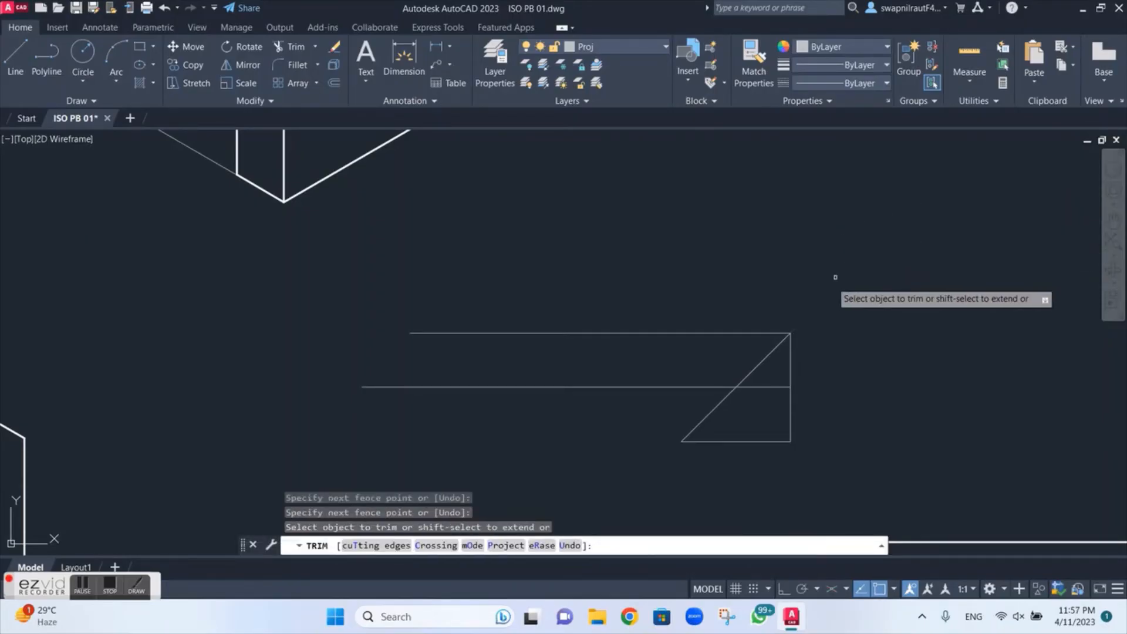
{"action": "left_click", "coordinate": [764, 388]}
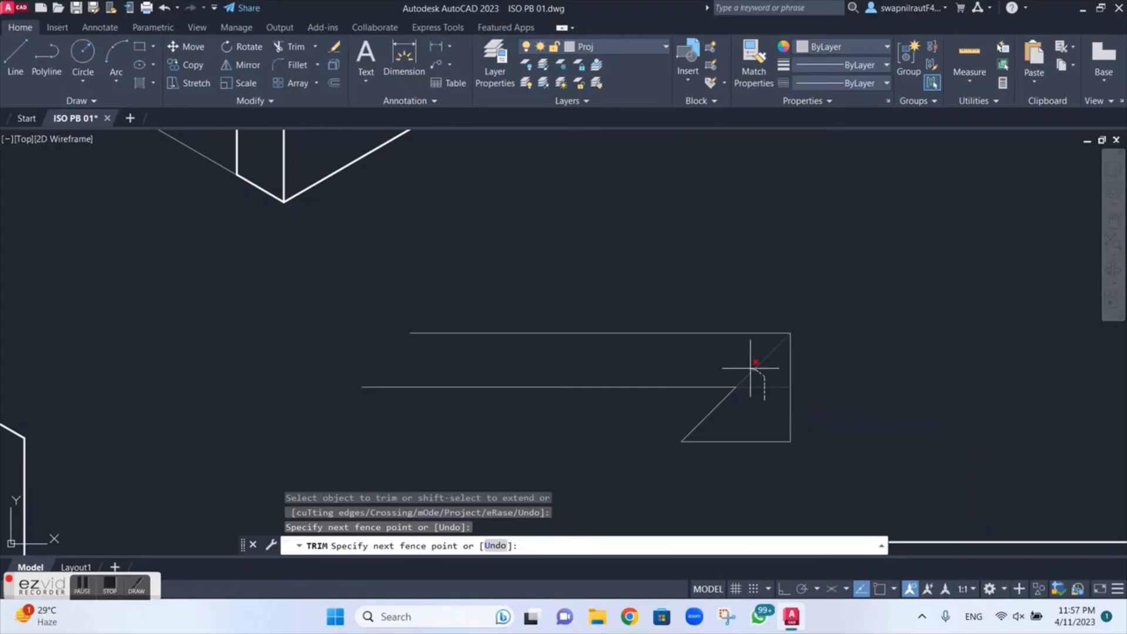
{"action": "key", "text": "Return"}
{"action": "scroll", "coordinate": [747, 366], "scroll_direction": "down", "scroll_amount": 5}
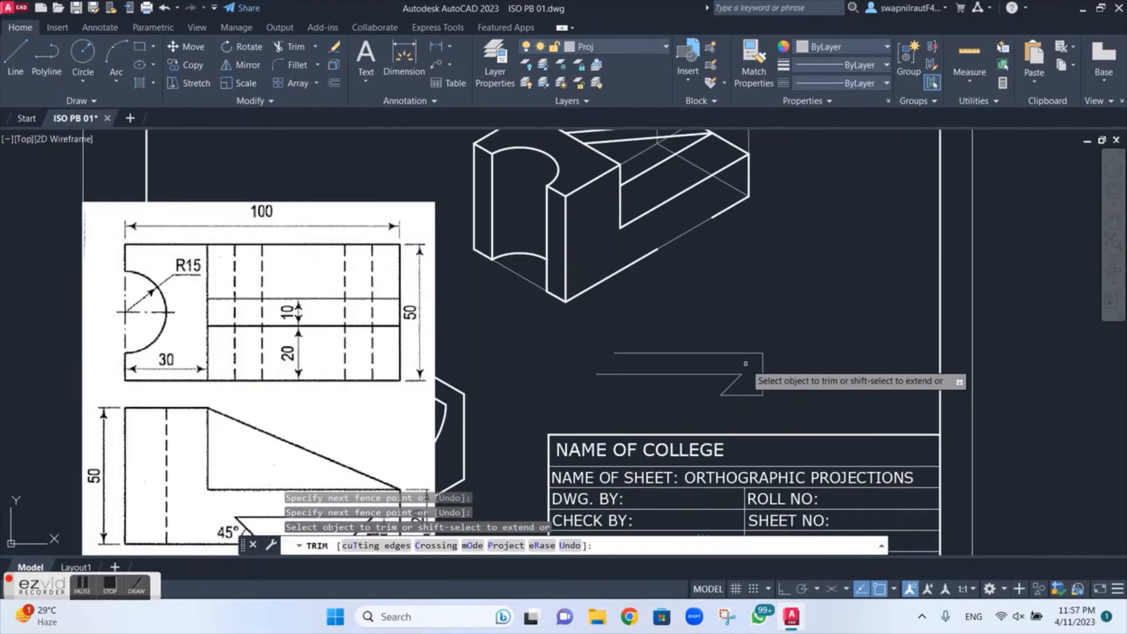
{"action": "scroll", "coordinate": [636, 352], "scroll_direction": "up", "scroll_amount": 2}
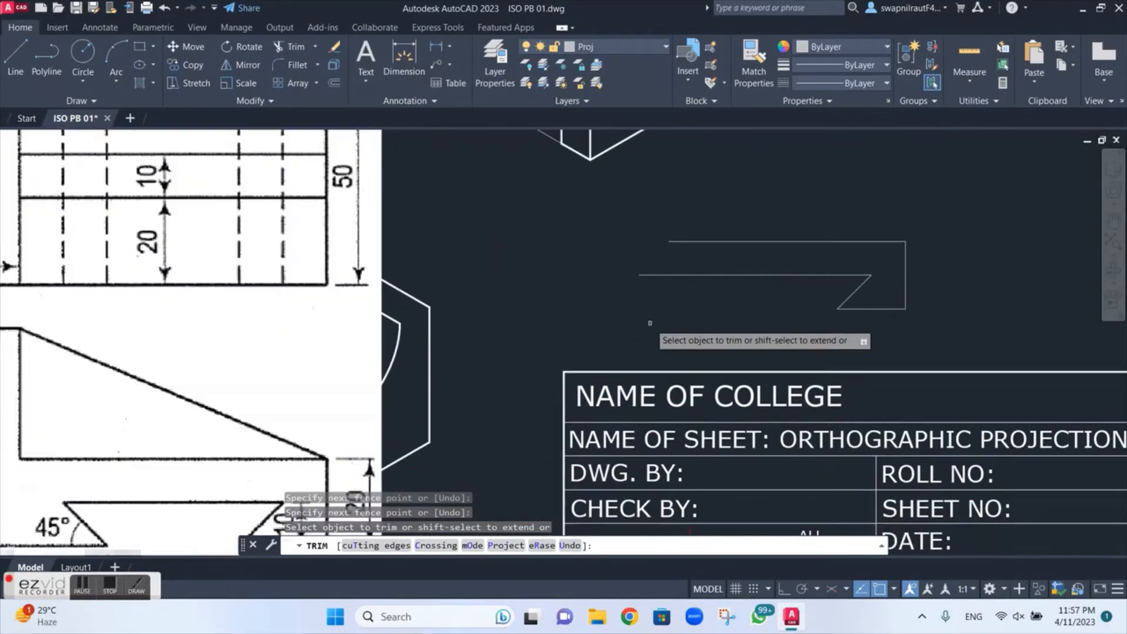
{"action": "scroll", "coordinate": [650, 322], "scroll_direction": "down", "scroll_amount": 1}
{"action": "key", "text": "Escape"}
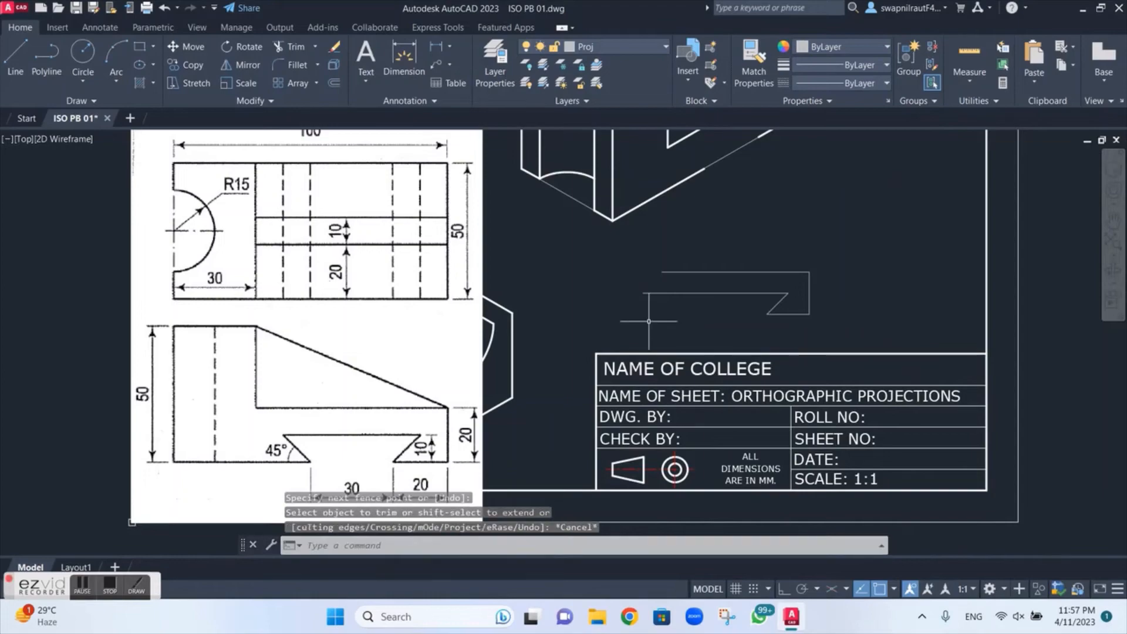
Step: Start another line for the auxiliary dovetail profile
{"action": "type", "text": "l"}
{"action": "key", "text": "Return"}
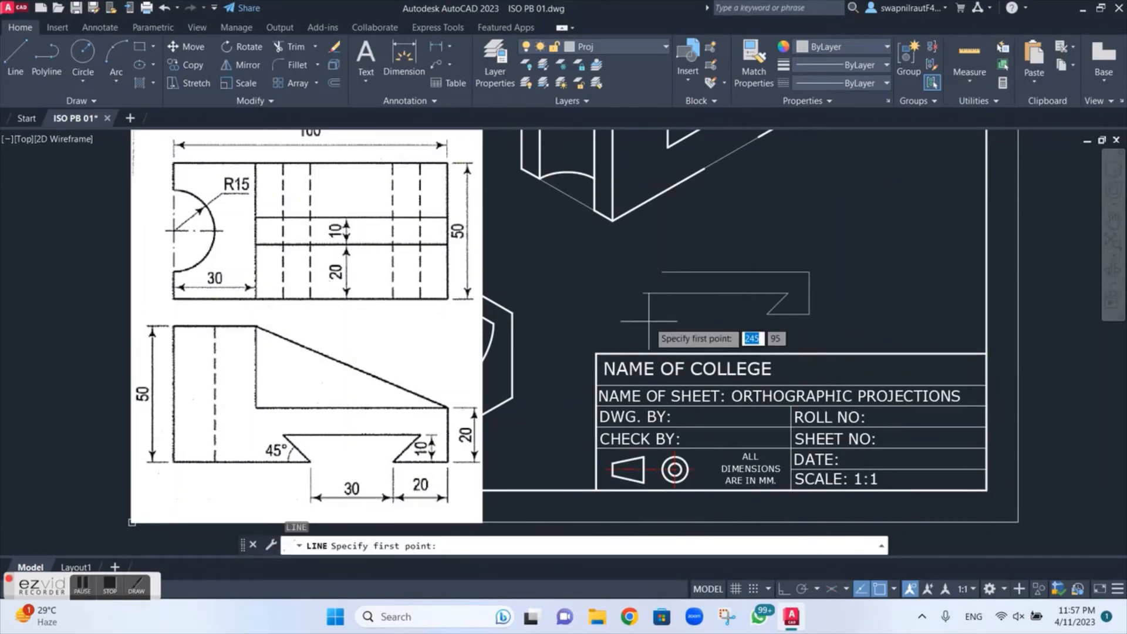
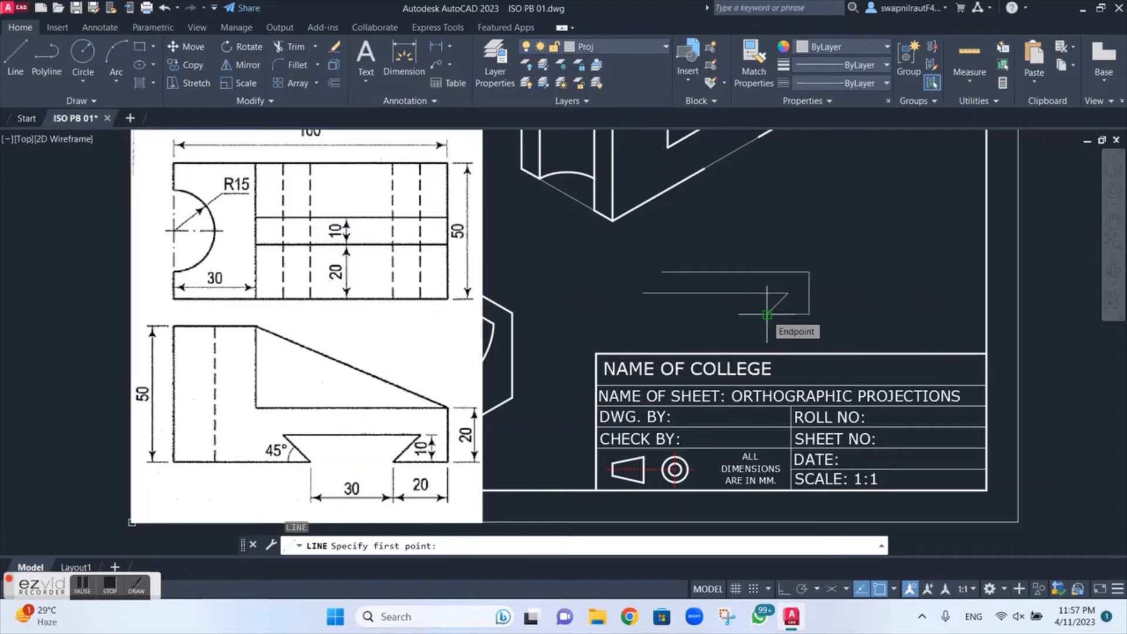
Step: Draw a 15 line leftward from the 45° line's lower end, and with Ortho on a vertical line upward past the profile's upper edge
{"action": "left_click", "coordinate": [766, 315]}
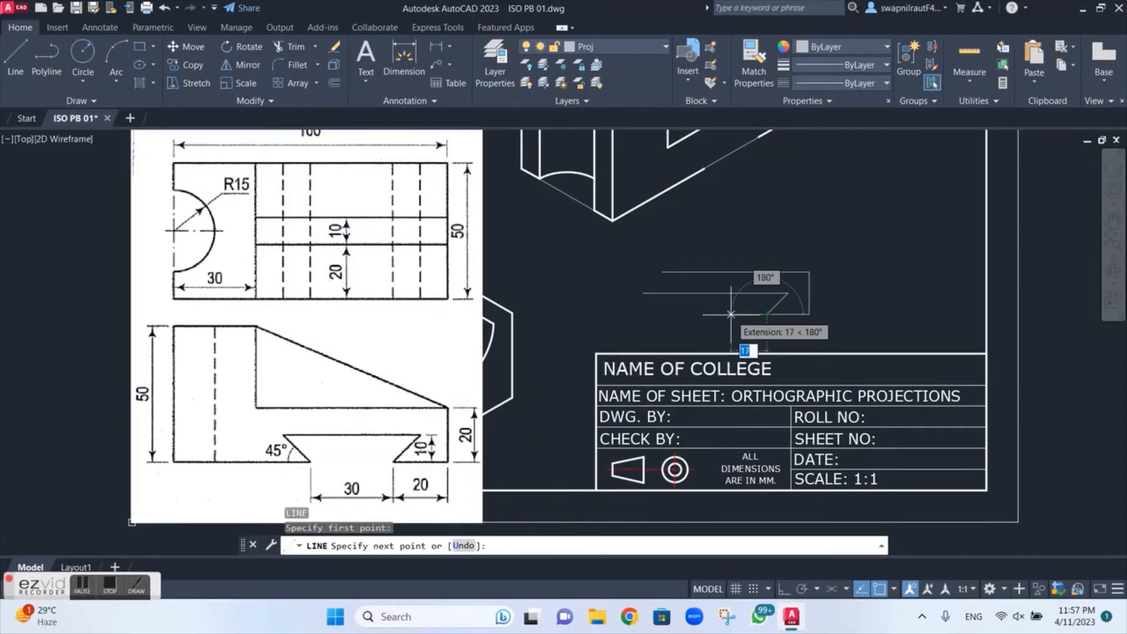
{"action": "type", "text": "15"}
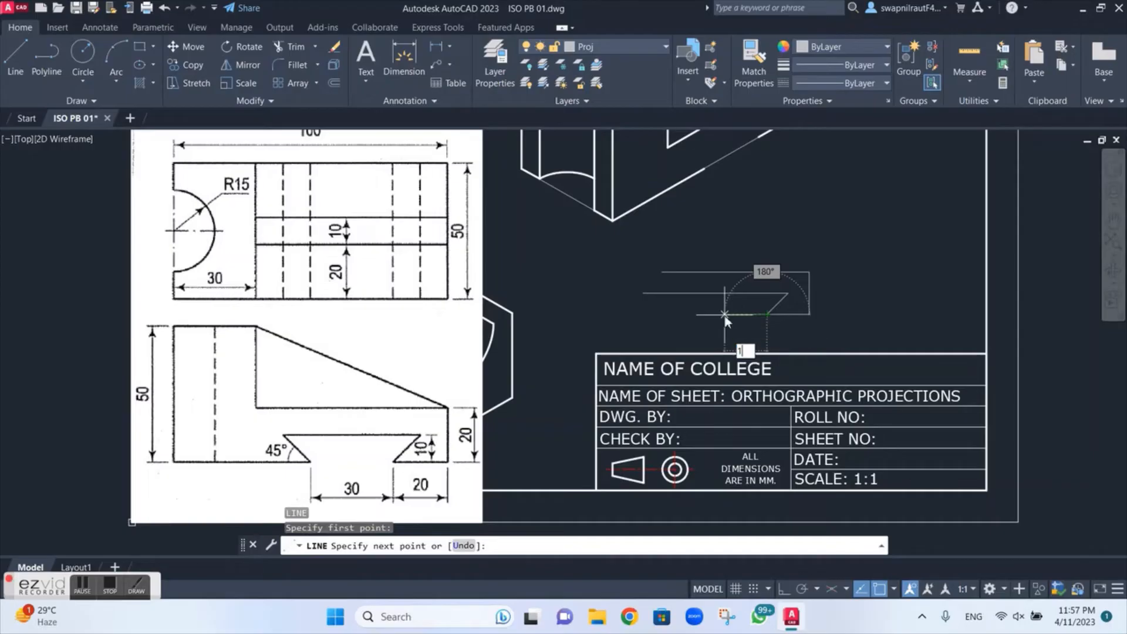
{"action": "key", "text": "Return"}
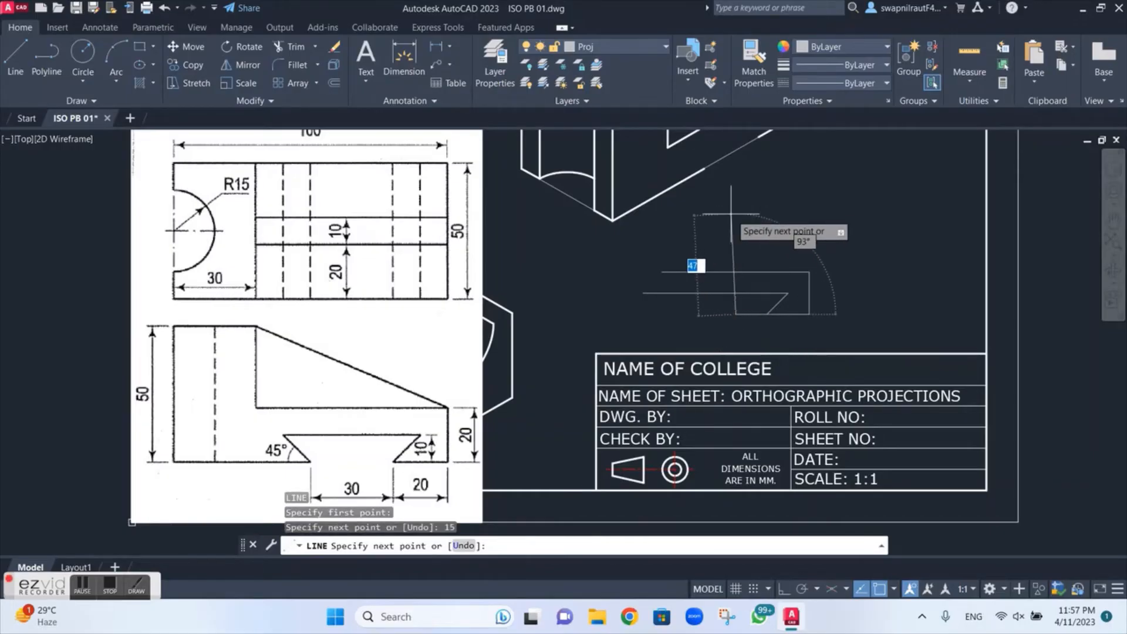
{"action": "left_click", "coordinate": [784, 590]}
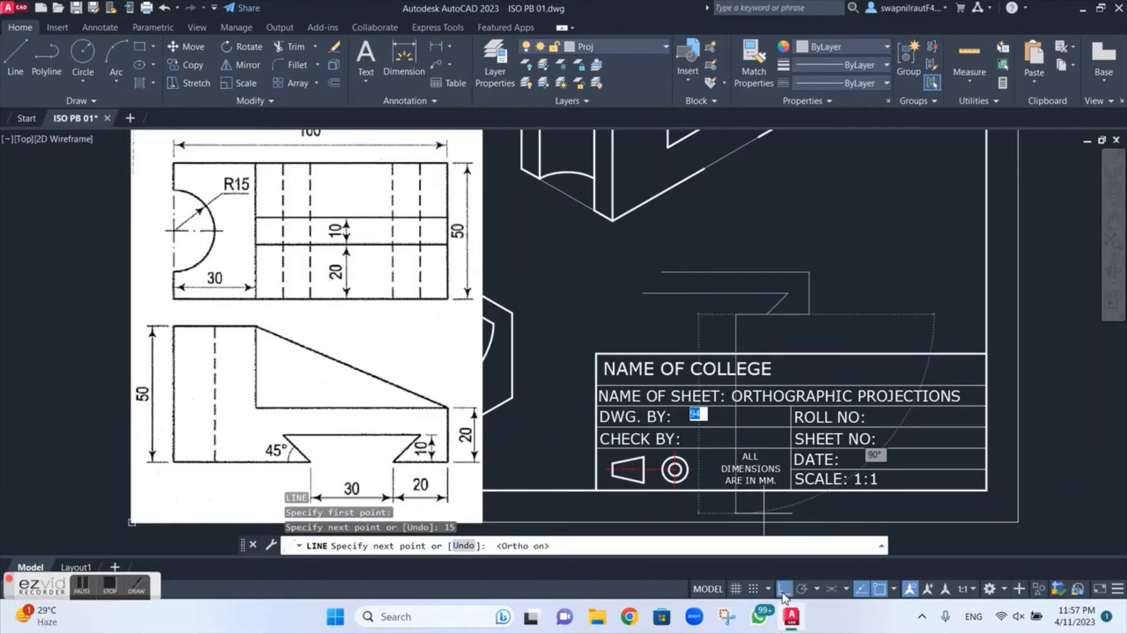
{"action": "key", "text": "Escape"}
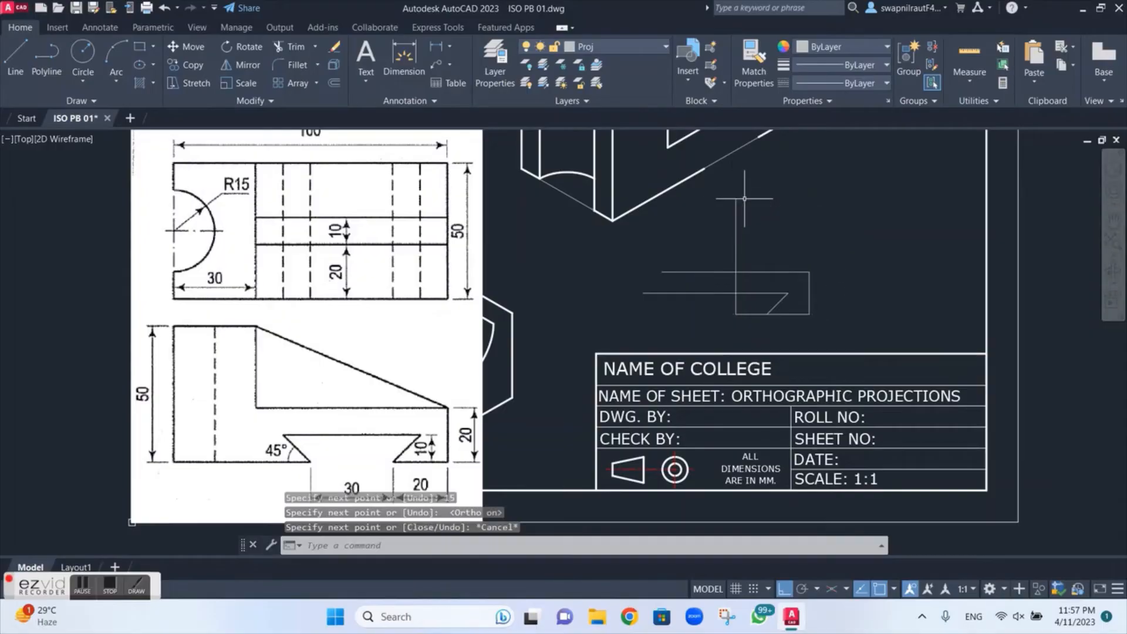
Step: Move the new vertical line to the Center layer
{"action": "left_click", "coordinate": [736, 230]}
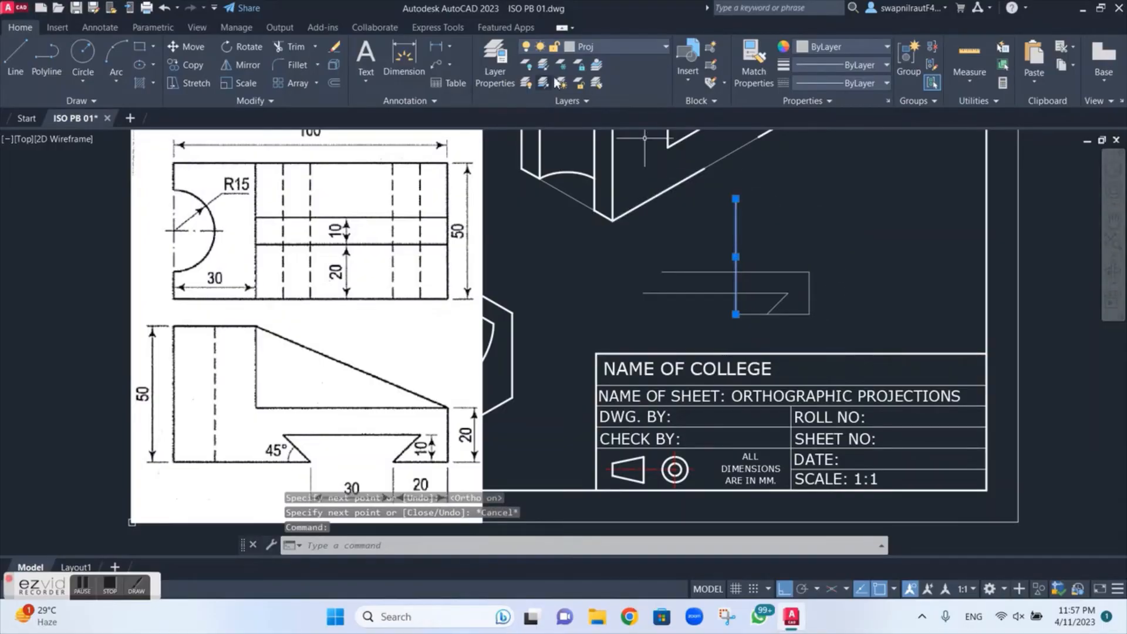
{"action": "left_click", "coordinate": [619, 48]}
{"action": "left_click", "coordinate": [590, 79]}
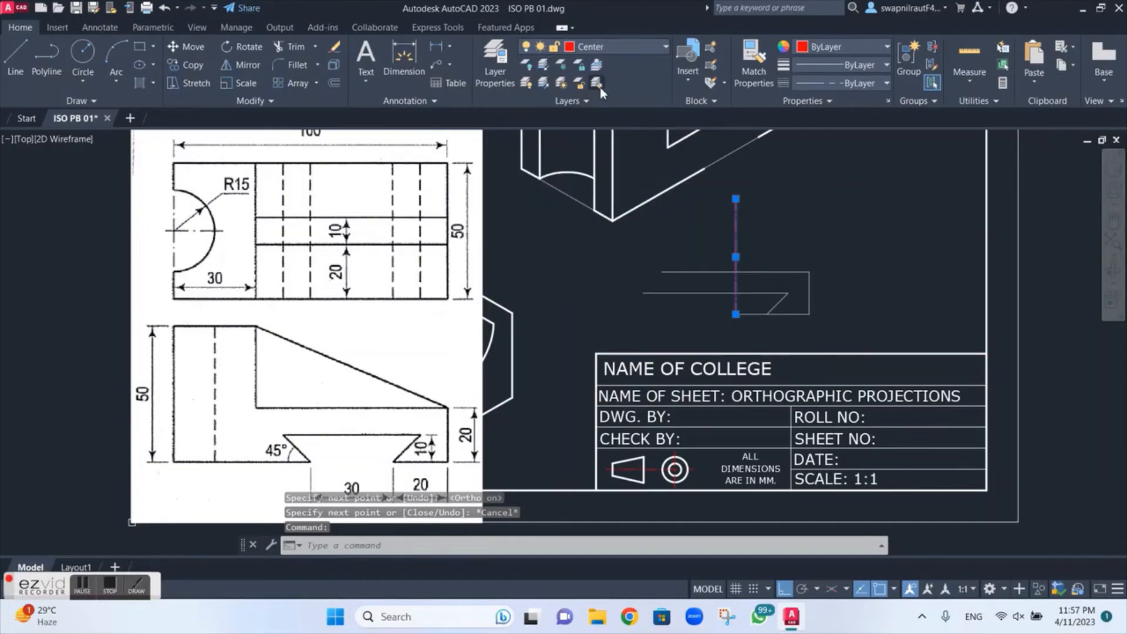
{"action": "key", "text": "Escape"}
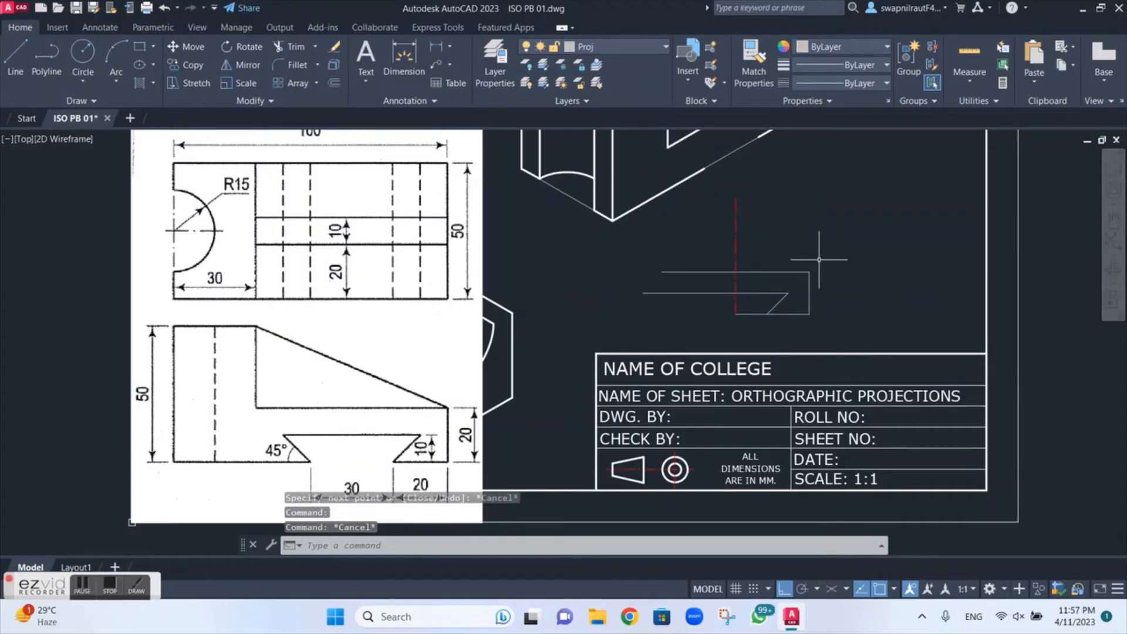
Step: Stretch the vertical centre line's lower end below the profile and erase the 15 construction line
{"action": "left_click", "coordinate": [735, 276]}
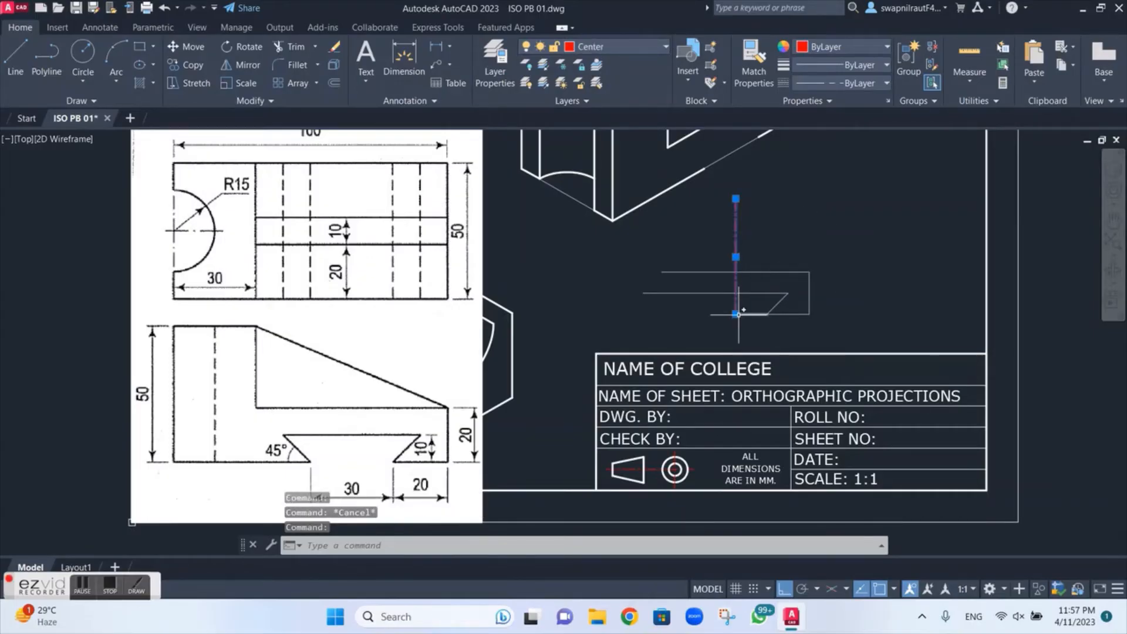
{"action": "left_click", "coordinate": [736, 314]}
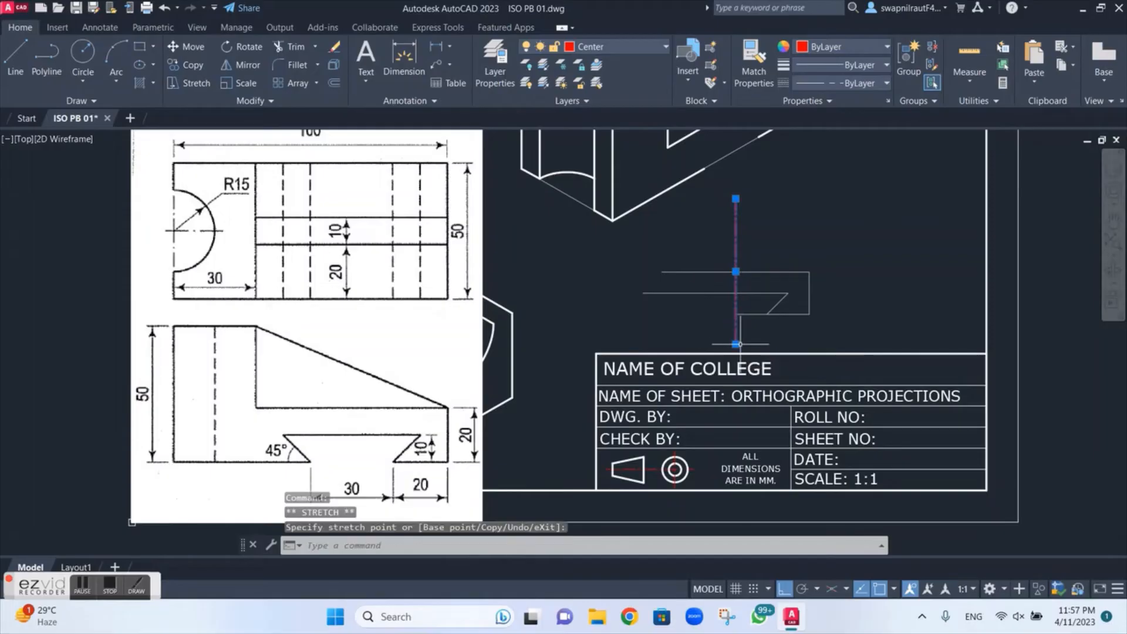
{"action": "key", "text": "Escape"}
{"action": "left_click", "coordinate": [751, 314]}
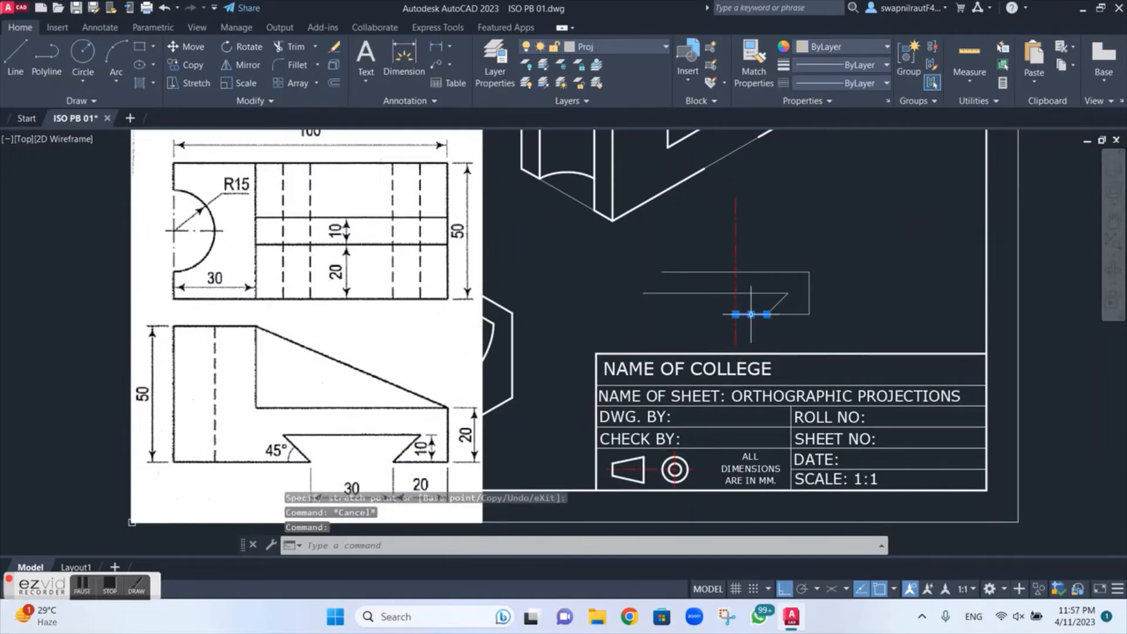
{"action": "key", "text": "Delete"}
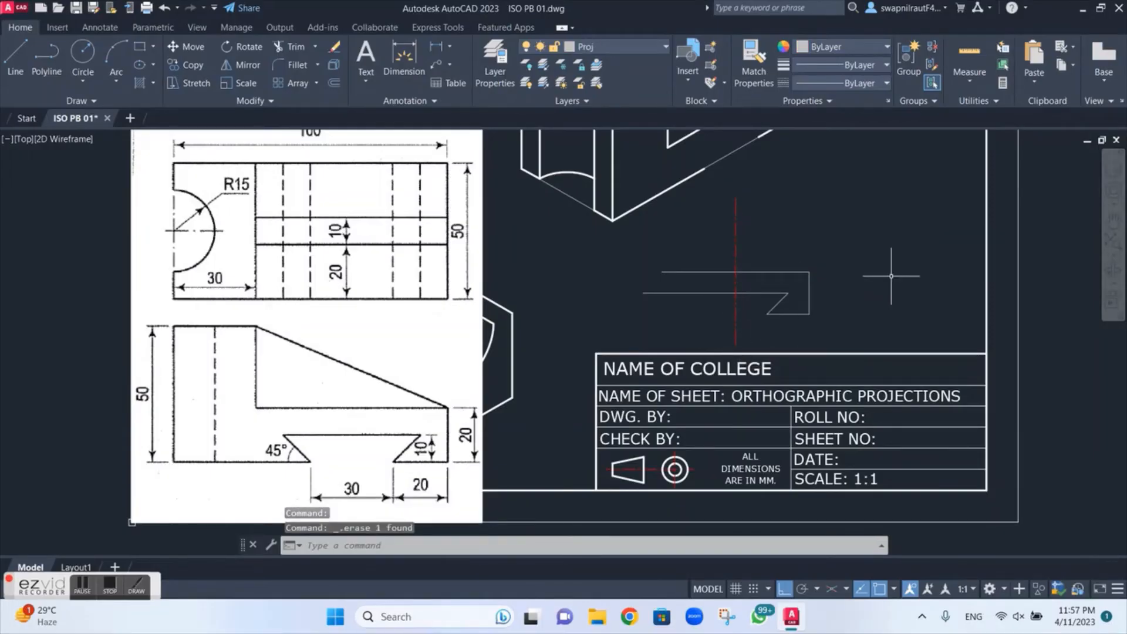
{"action": "scroll", "coordinate": [717, 337], "scroll_direction": "up", "scroll_amount": 2}
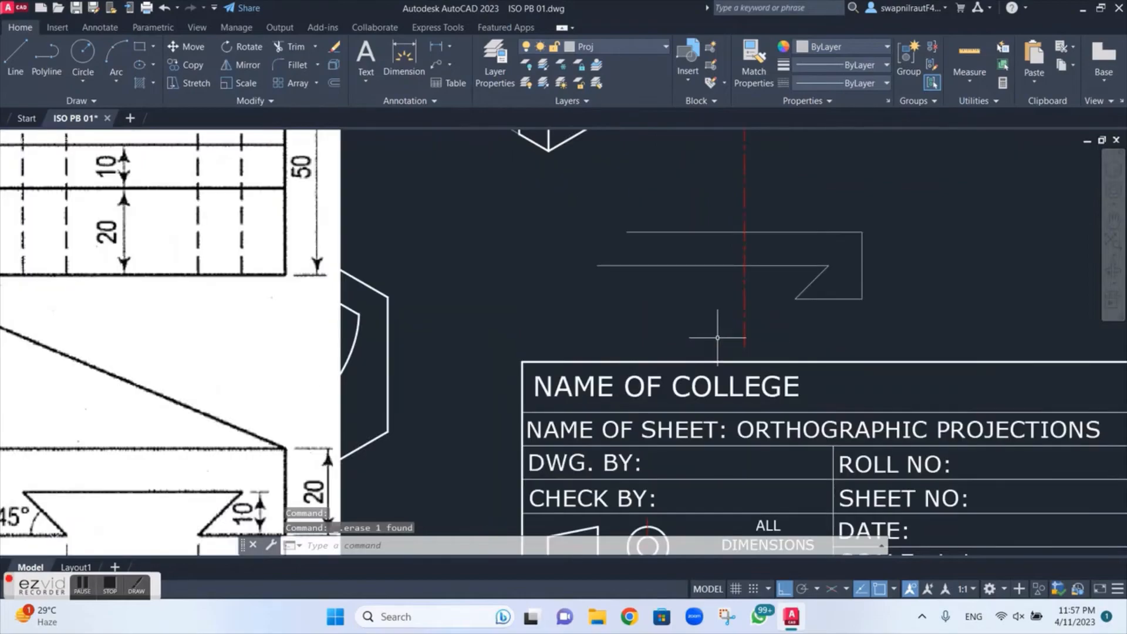
{"action": "scroll", "coordinate": [717, 337], "scroll_direction": "down", "scroll_amount": 2}
{"action": "scroll", "coordinate": [713, 335], "scroll_direction": "up", "scroll_amount": 2}
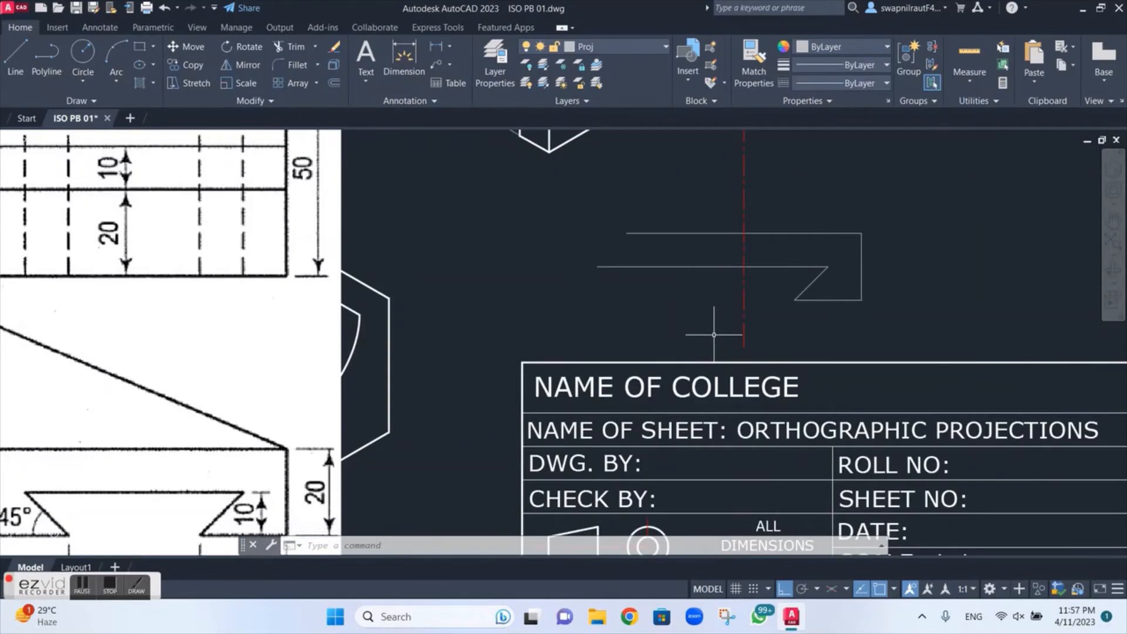
{"action": "type", "text": "mi"}
{"action": "key", "text": "Return"}
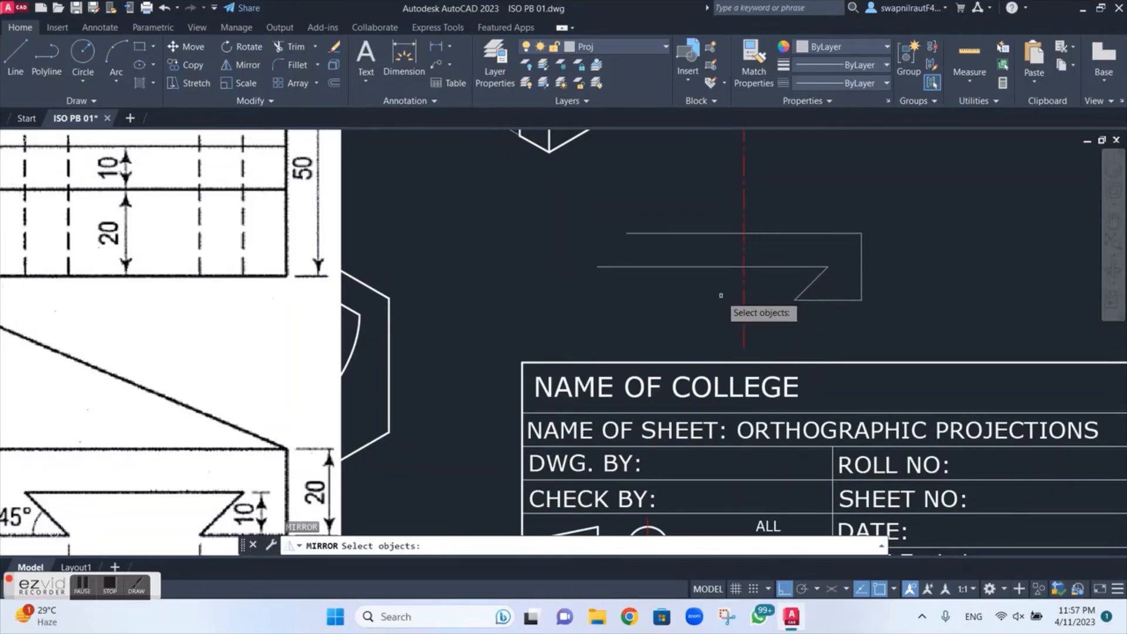
{"action": "key", "text": "Escape"}
Step: Trim the part of the middle horizontal line left of the vertical centre line
{"action": "type", "text": "tr"}
{"action": "key", "text": "Return"}
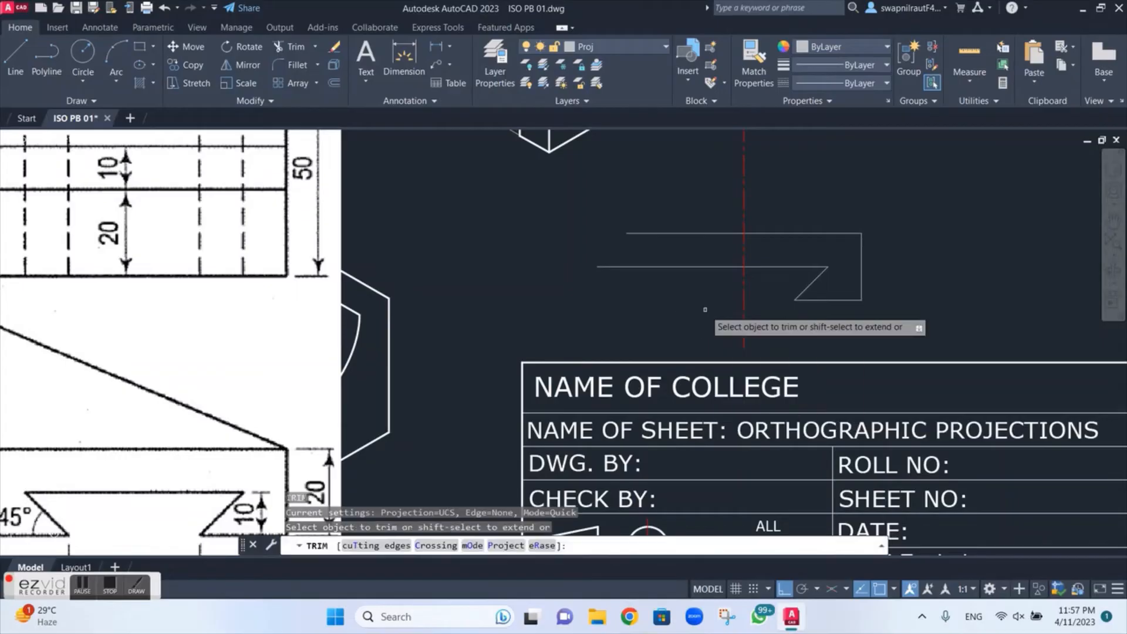
{"action": "key", "text": "Return"}
{"action": "mouse_move", "coordinate": [709, 294]}
{"action": "left_mouse_down"}
{"action": "mouse_move", "coordinate": [710, 275]}
{"action": "mouse_move", "coordinate": [702, 309]}
{"action": "left_mouse_up"}
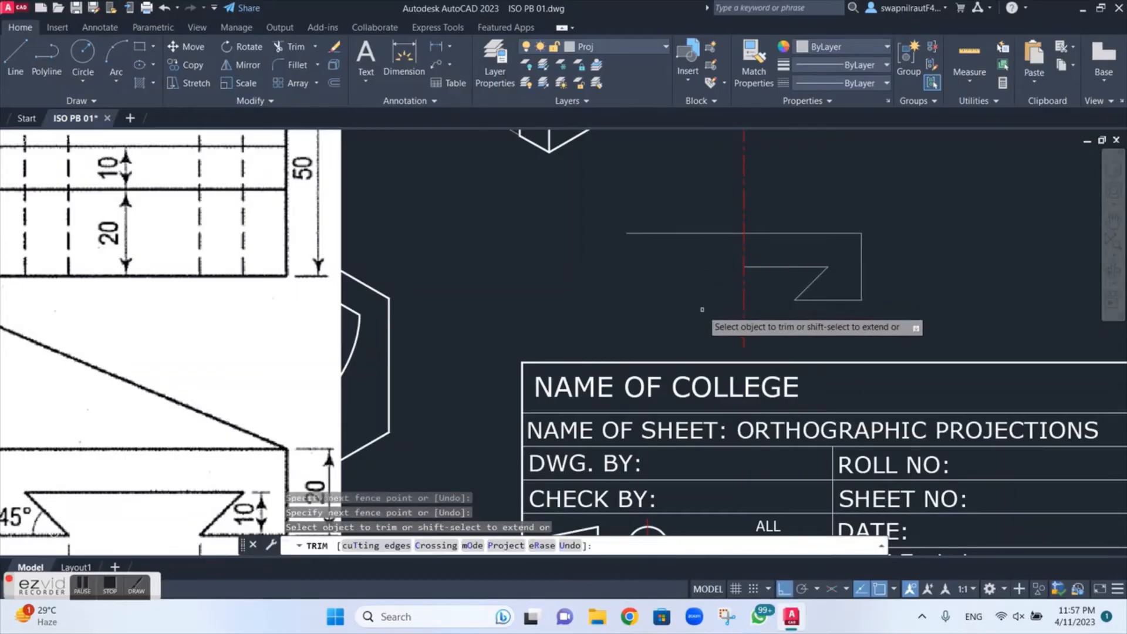
{"action": "key", "text": "Escape"}
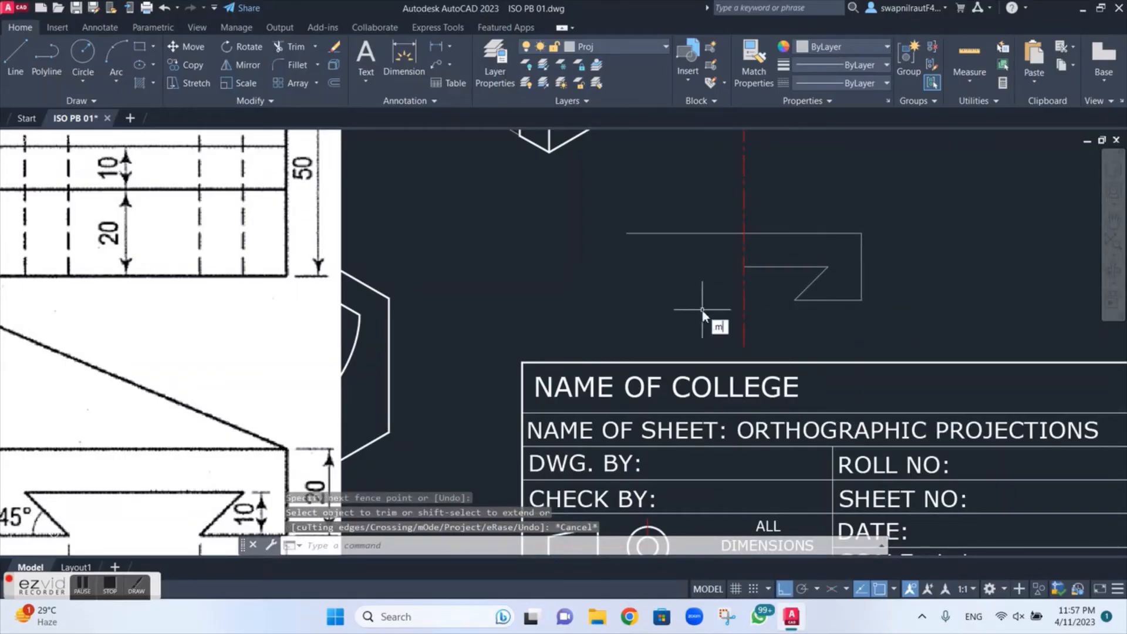
Step: Mirror the middle horizontal line, the 45° line and the lower 20 line about the vertical centre line, keeping the source objects
{"action": "type", "text": "mi"}
{"action": "key", "text": "Return"}
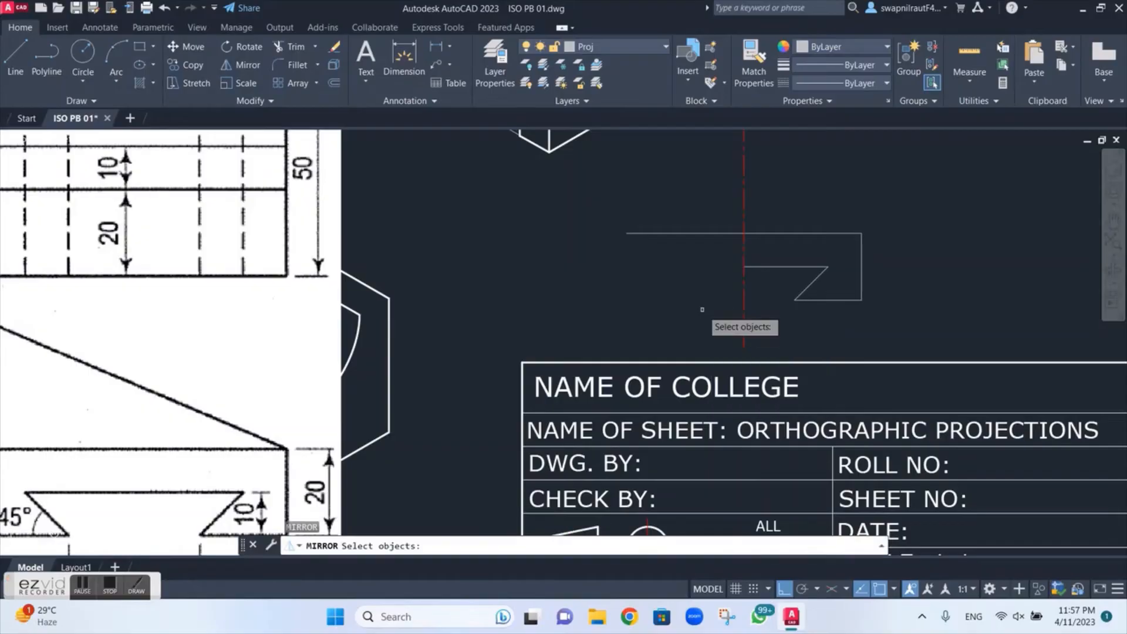
{"action": "left_click", "coordinate": [772, 268]}
{"action": "left_click", "coordinate": [815, 279]}
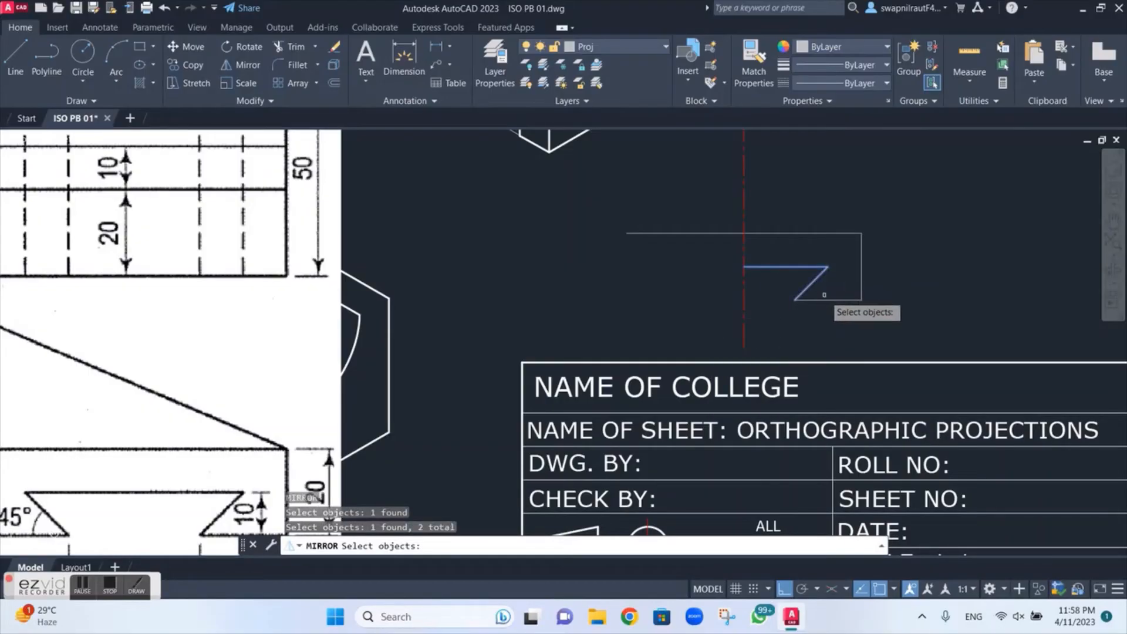
{"action": "left_click", "coordinate": [825, 300]}
{"action": "key", "text": "Return"}
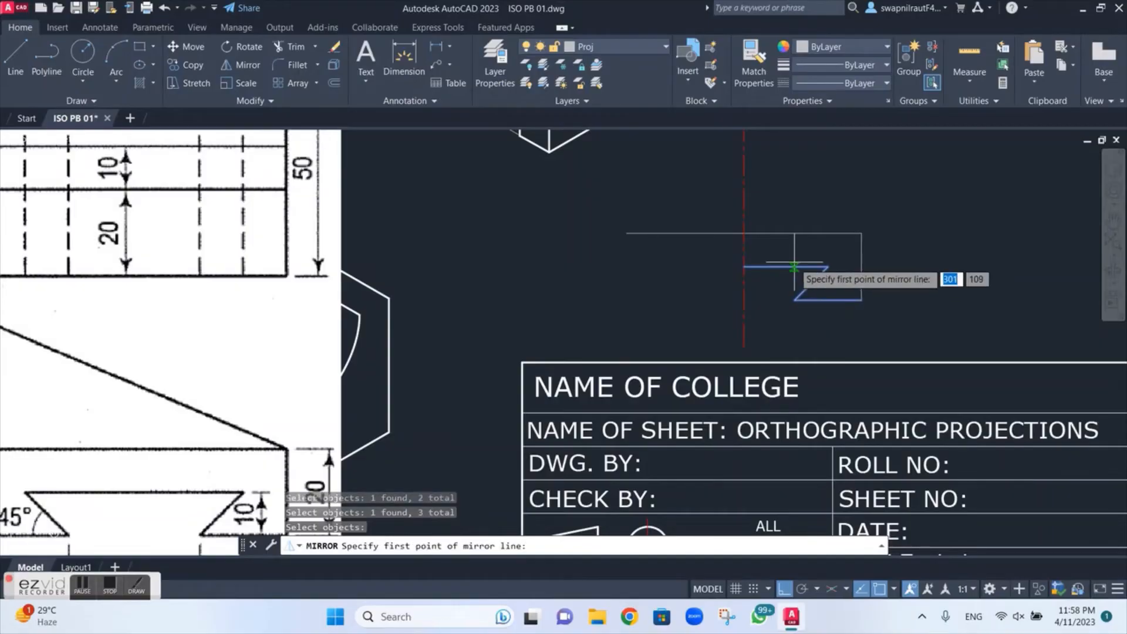
{"action": "left_click", "coordinate": [743, 233]}
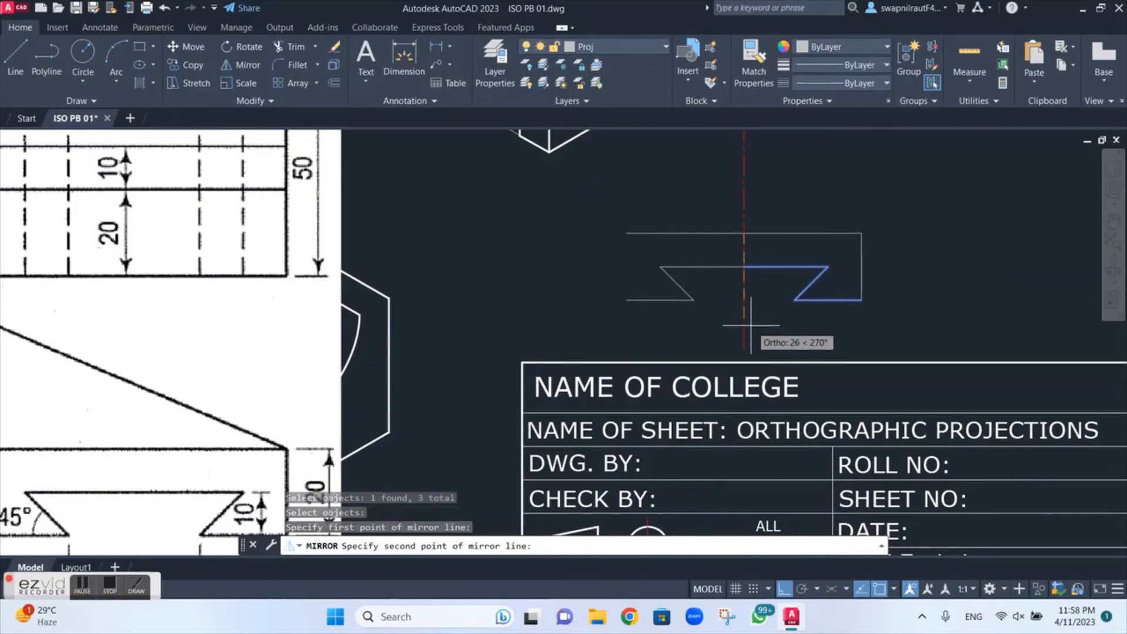
{"action": "left_click", "coordinate": [743, 348]}
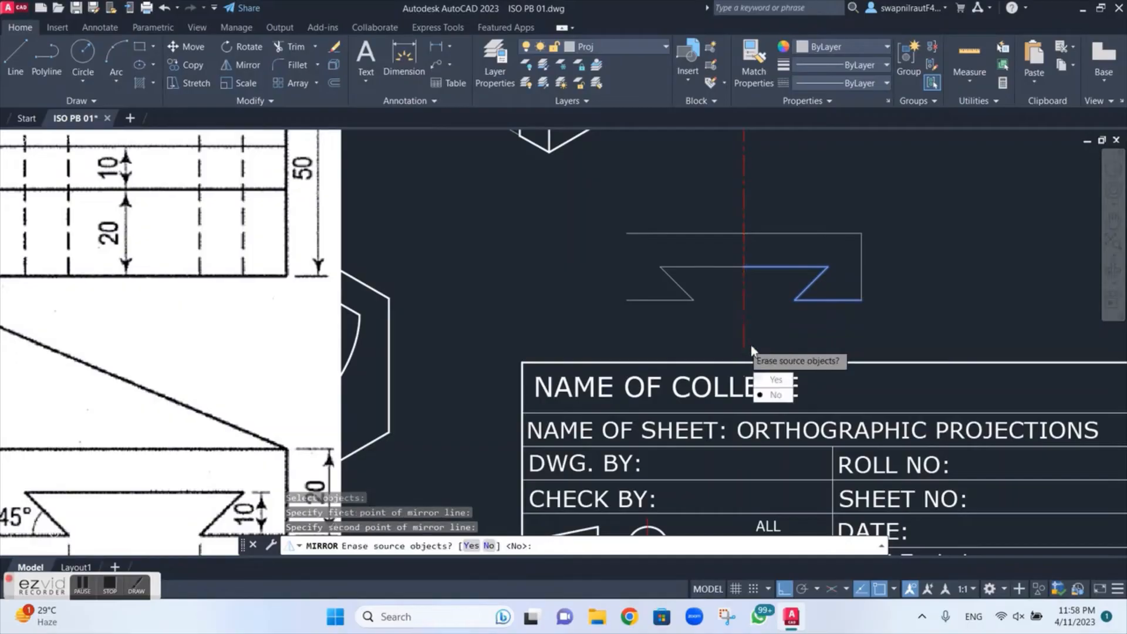
{"action": "left_click", "coordinate": [774, 395]}
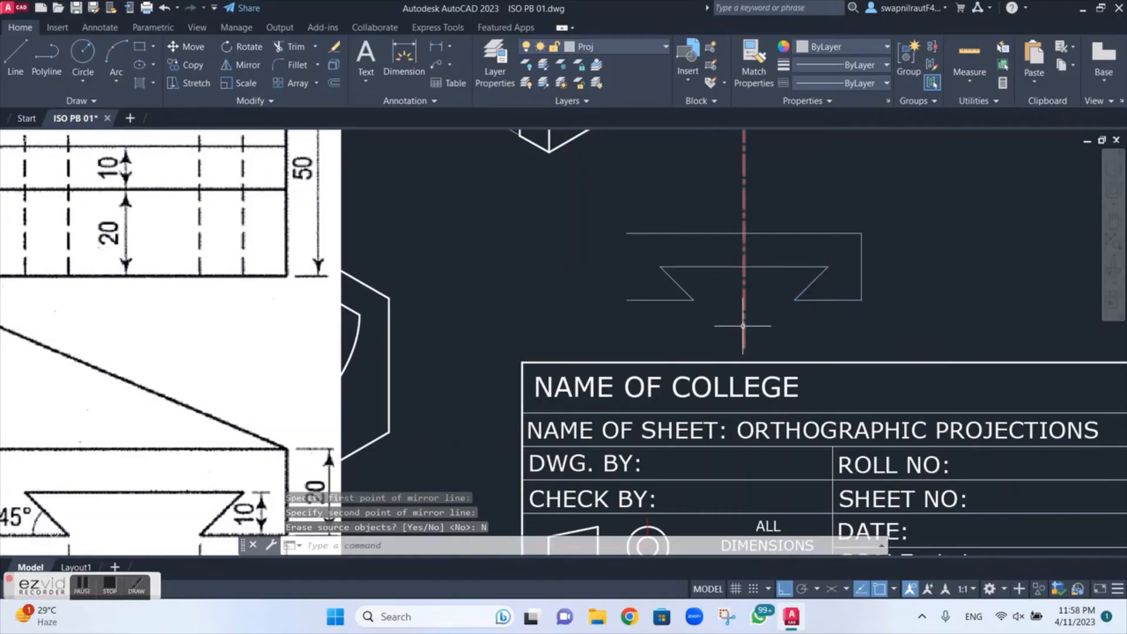
{"action": "key", "text": "Escape"}
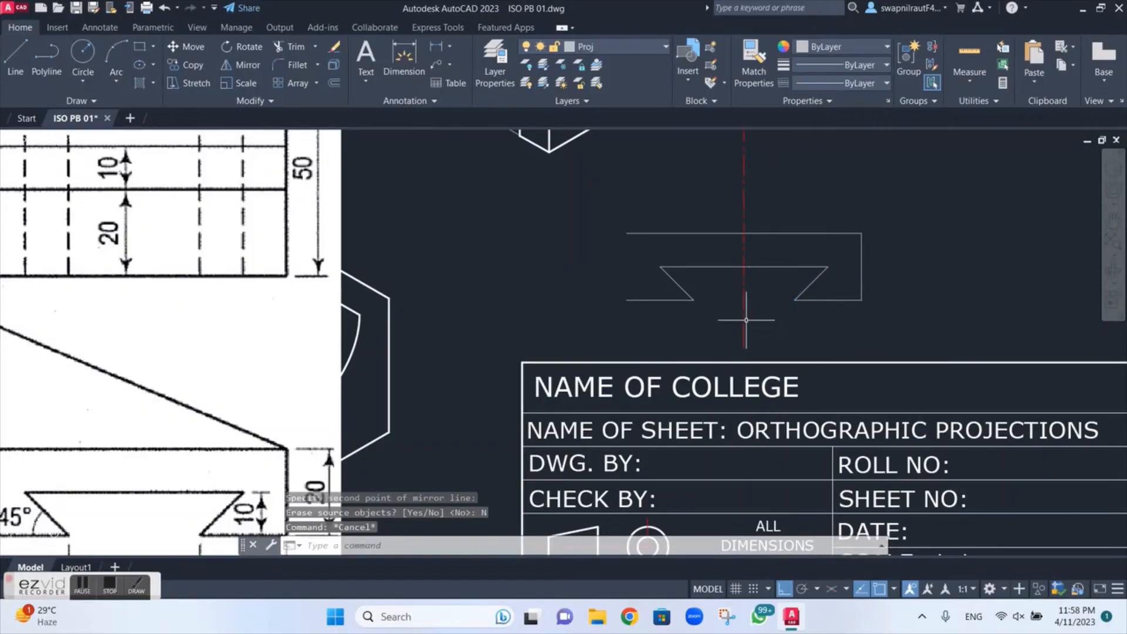
{"action": "scroll", "coordinate": [751, 321], "scroll_direction": "down", "scroll_amount": 2}
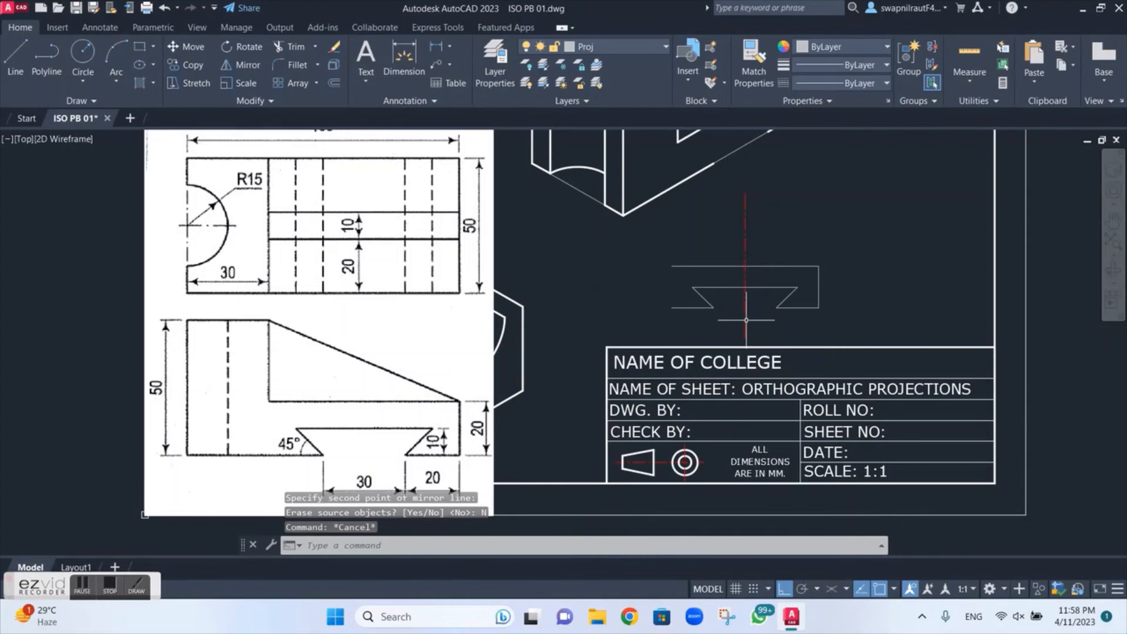
{"action": "scroll", "coordinate": [746, 320], "scroll_direction": "up", "scroll_amount": 2}
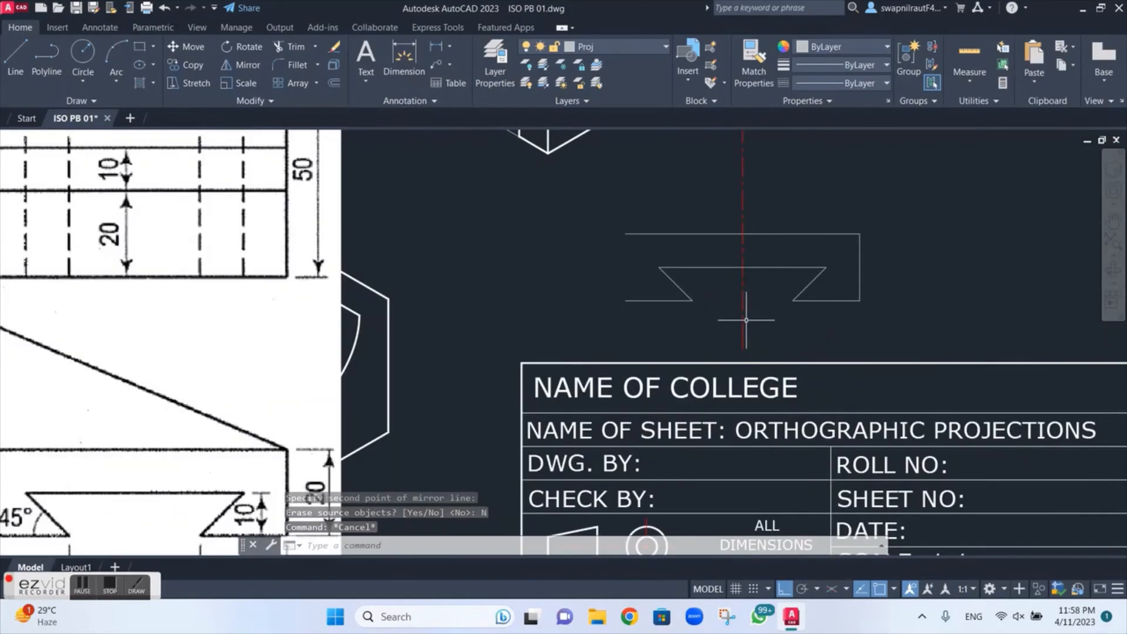
{"action": "left_click", "coordinate": [581, 47]}
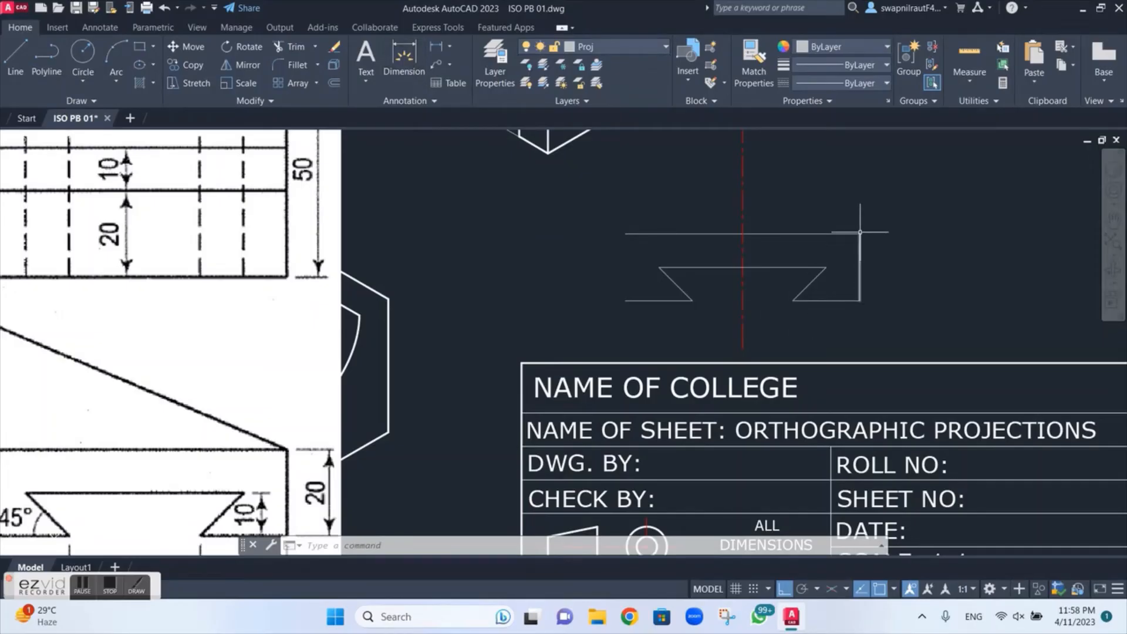
Step: Dimension the height of the profile's right vertical edge, placing the dimension to its right
{"action": "left_click", "coordinate": [404, 55]}
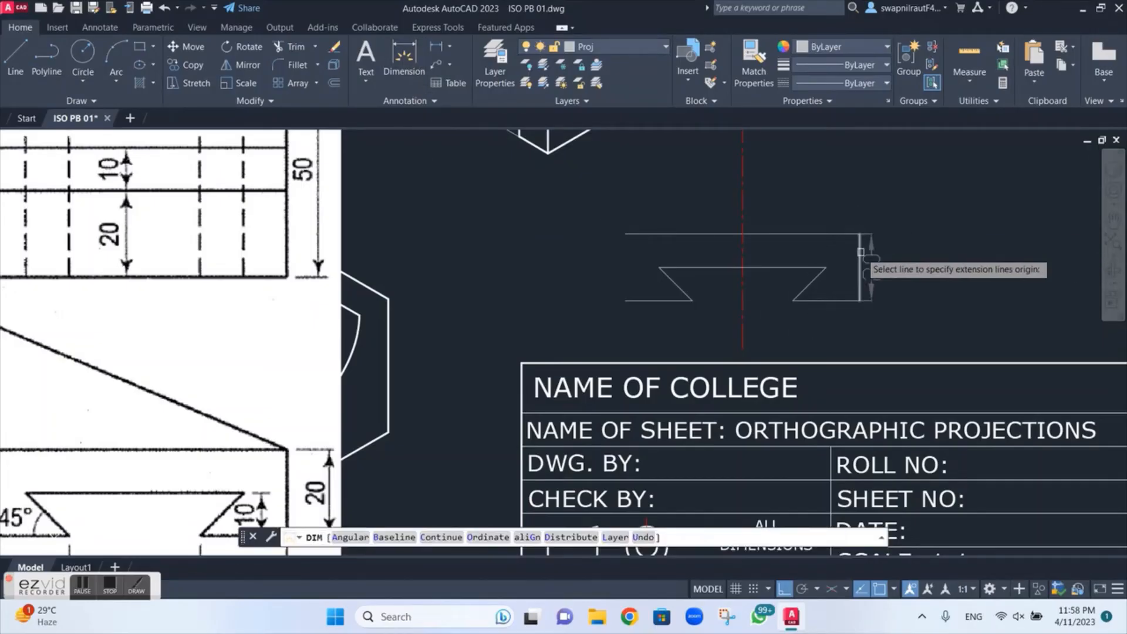
{"action": "left_click", "coordinate": [860, 234]}
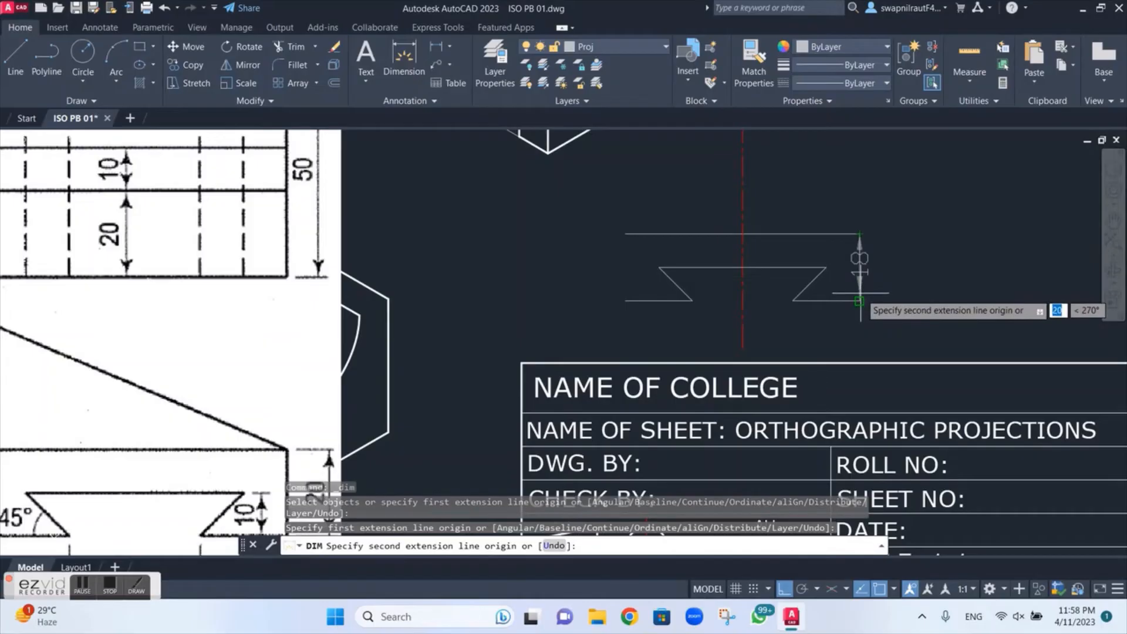
{"action": "left_click", "coordinate": [858, 301]}
{"action": "left_click", "coordinate": [898, 276]}
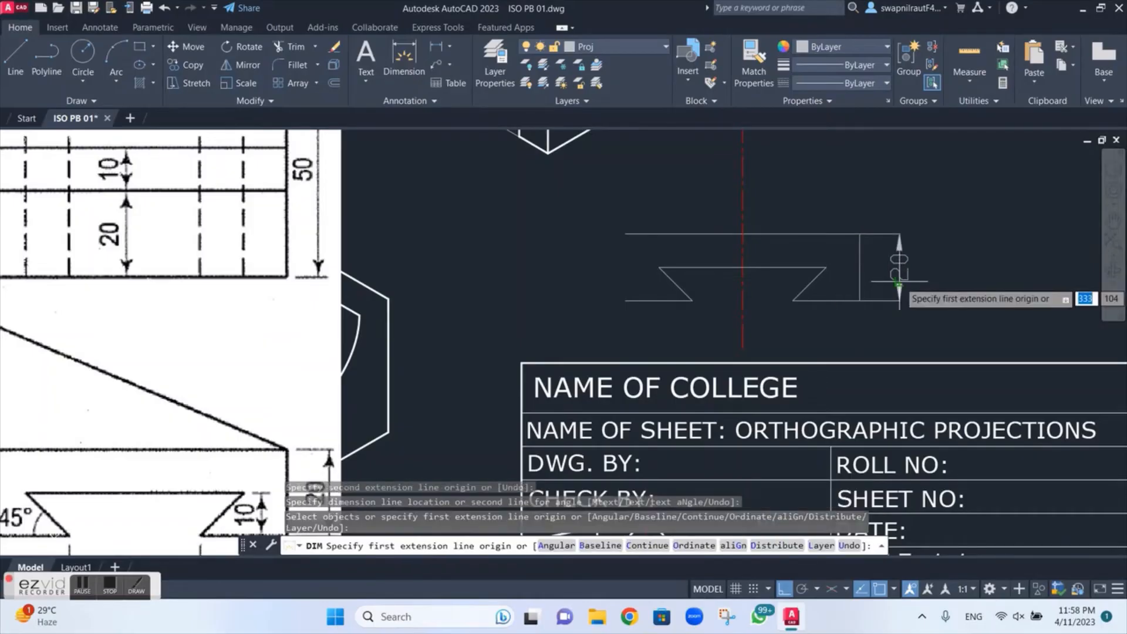
Step: Dimension the lower edge right of the dovetail slot and the slot's bottom opening, placing both dimensions below the profile
{"action": "left_click", "coordinate": [794, 301]}
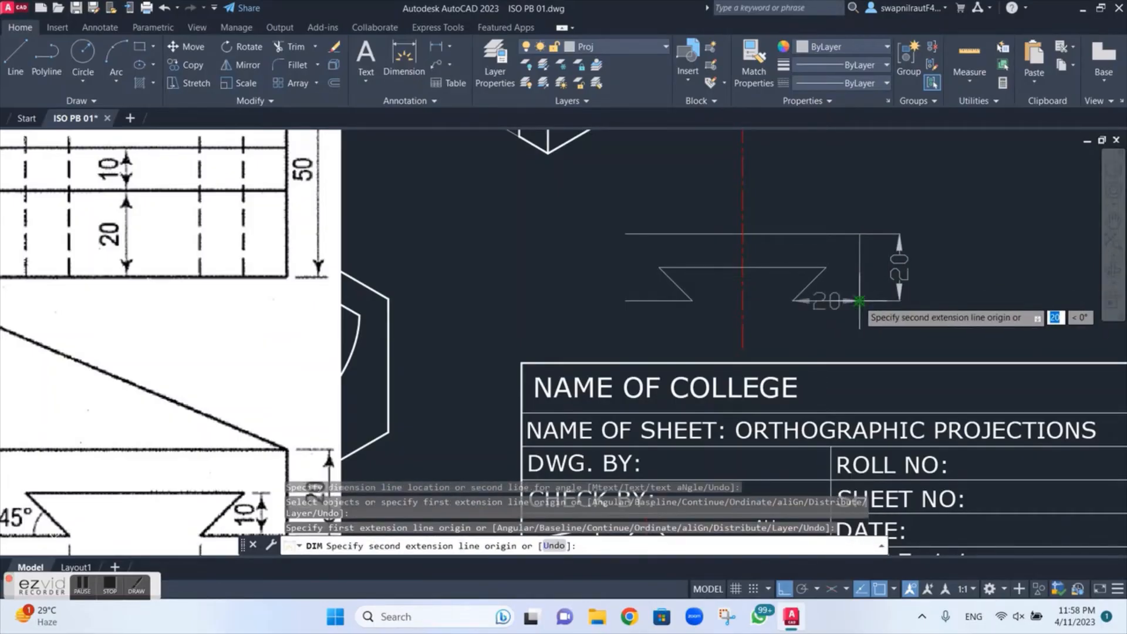
{"action": "left_click", "coordinate": [858, 301]}
{"action": "left_click", "coordinate": [742, 332]}
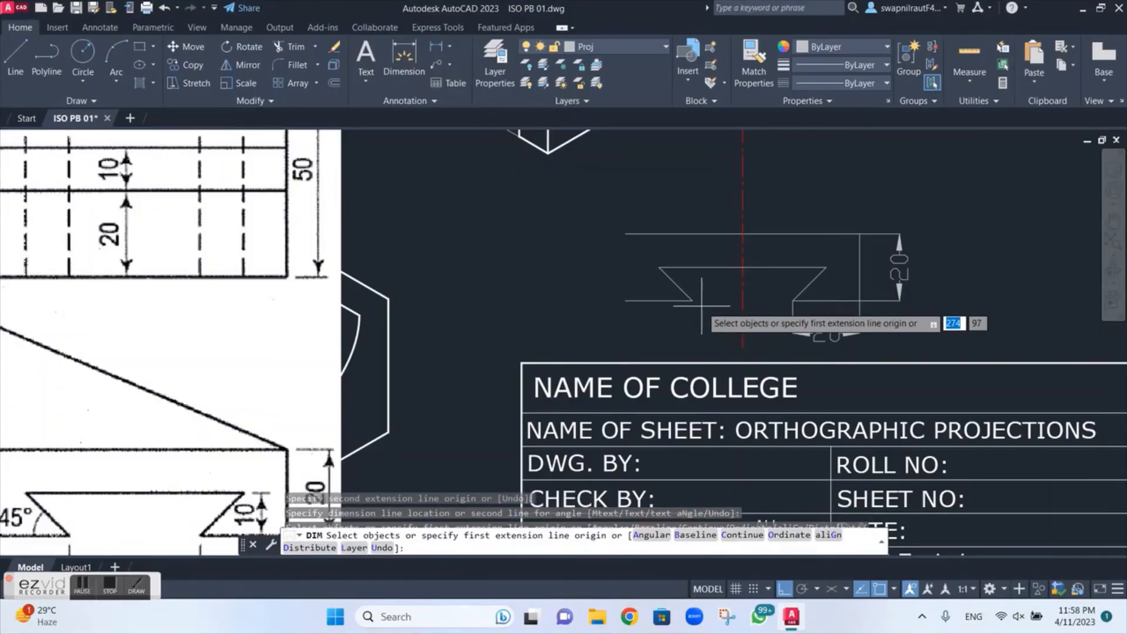
{"action": "left_click", "coordinate": [693, 301]}
{"action": "left_click", "coordinate": [792, 301]}
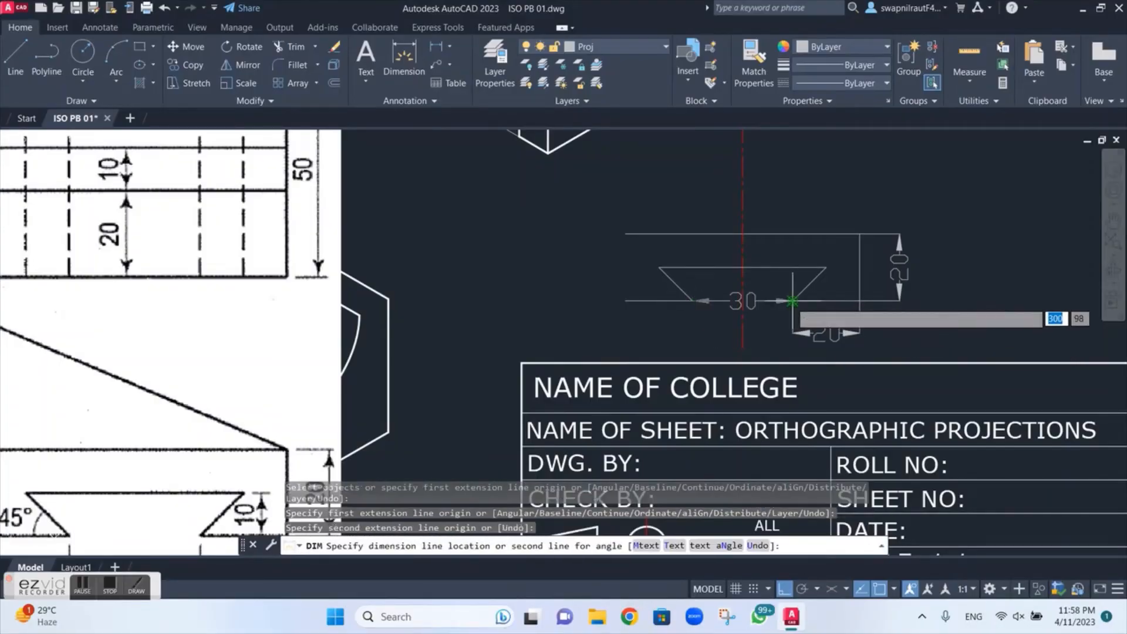
{"action": "left_click", "coordinate": [775, 337]}
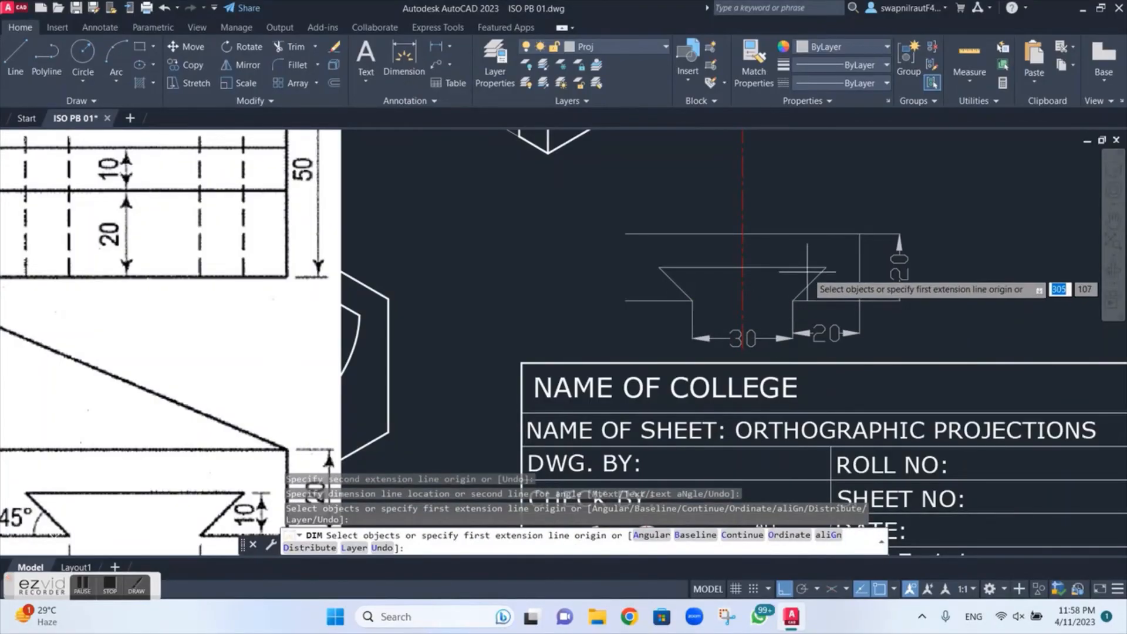
Step: Dimension the height of the dovetail slot at its slanted right side, placing the dimension outside the profile's overall height dimension
{"action": "left_click", "coordinate": [825, 267]}
{"action": "left_click", "coordinate": [824, 302]}
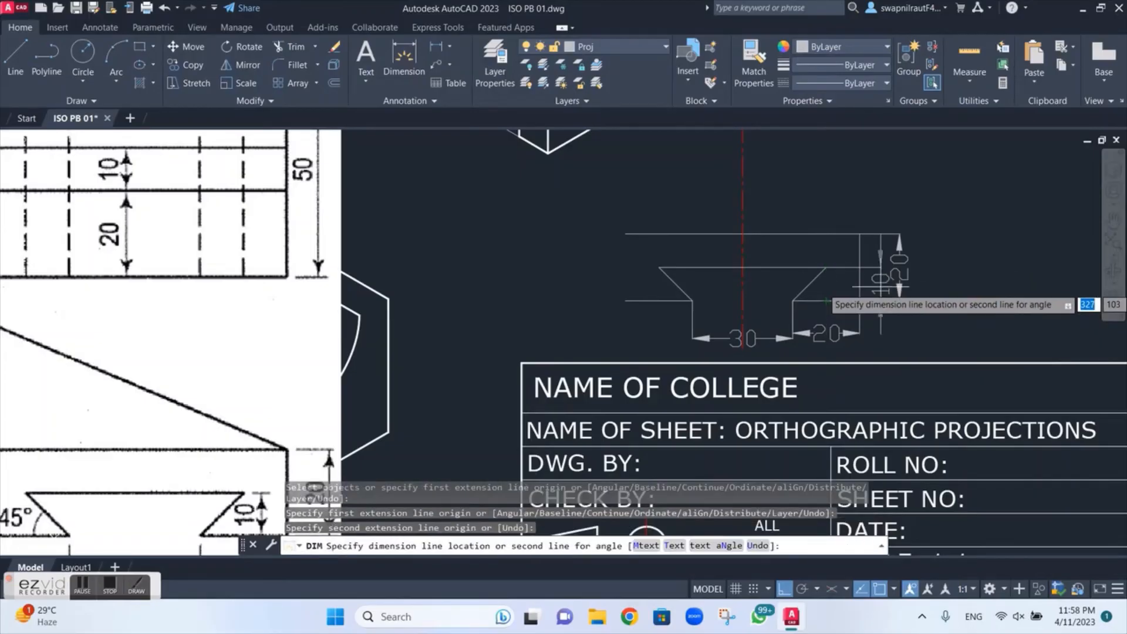
{"action": "left_click", "coordinate": [947, 270]}
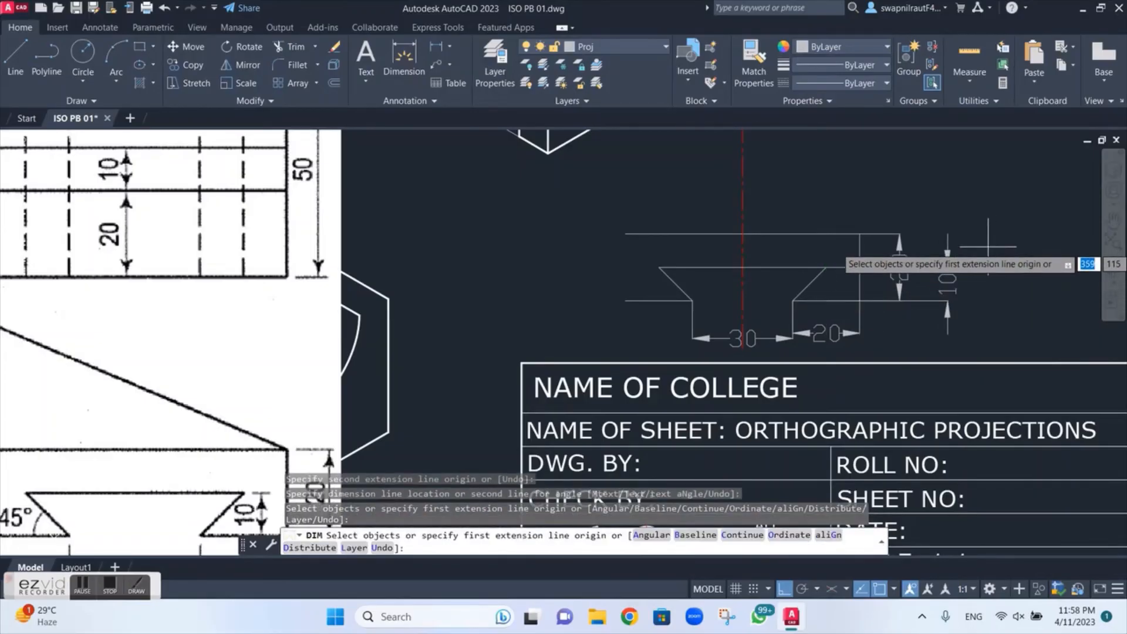
{"action": "key", "text": "Return"}
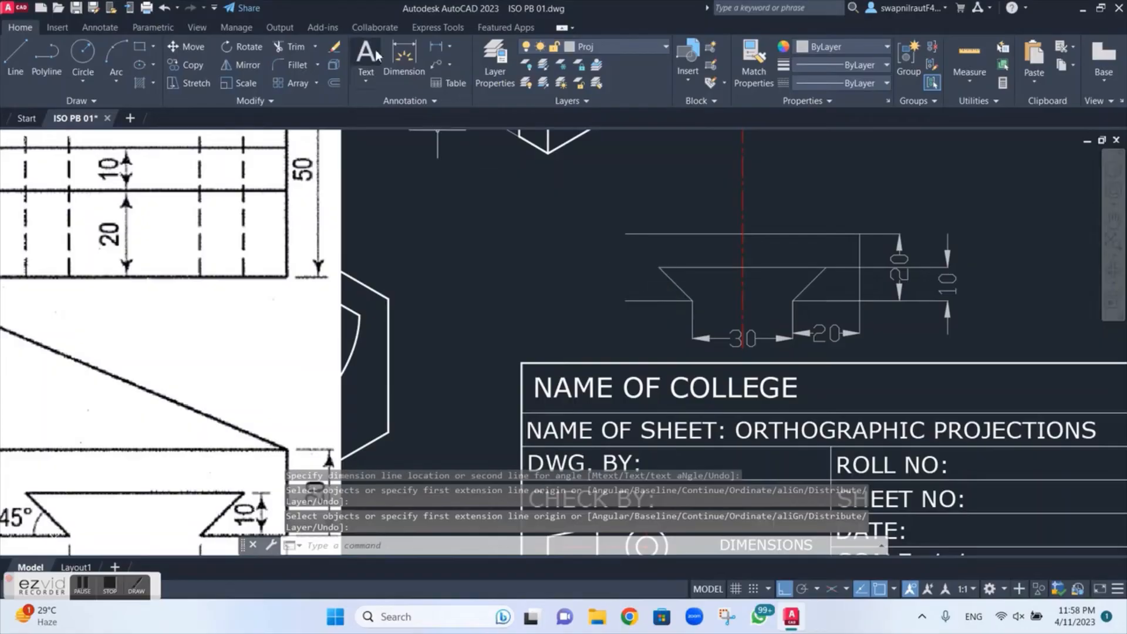
Step: Add an angular dimension between the lower left edge and the slot's left slanted side, placing it outside the slot
{"action": "left_click", "coordinate": [449, 52]}
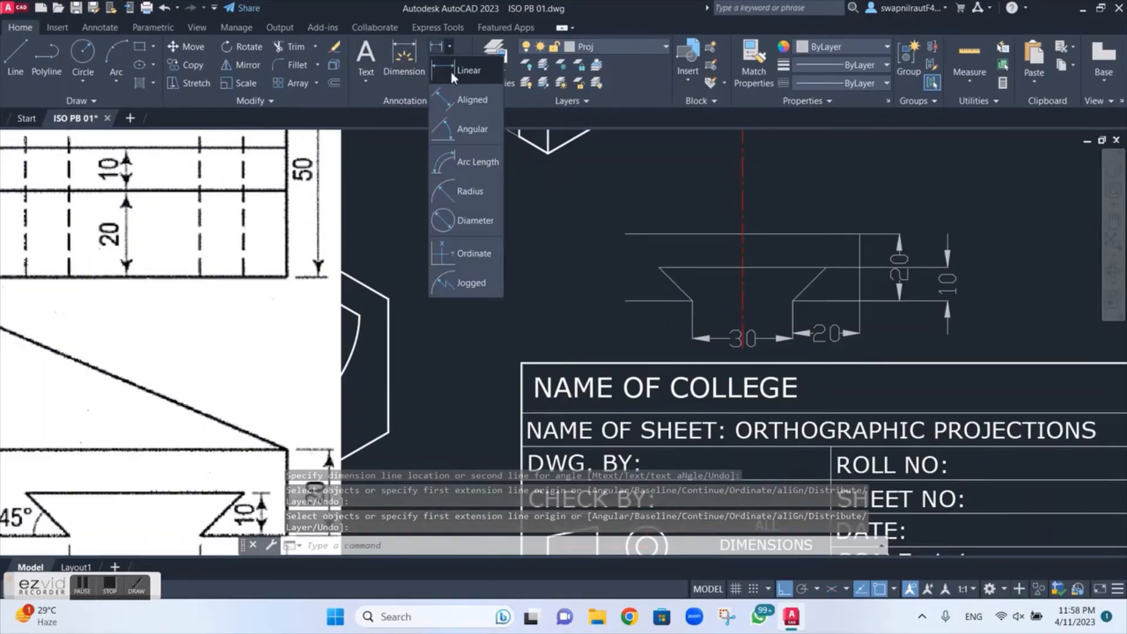
{"action": "left_click", "coordinate": [464, 114]}
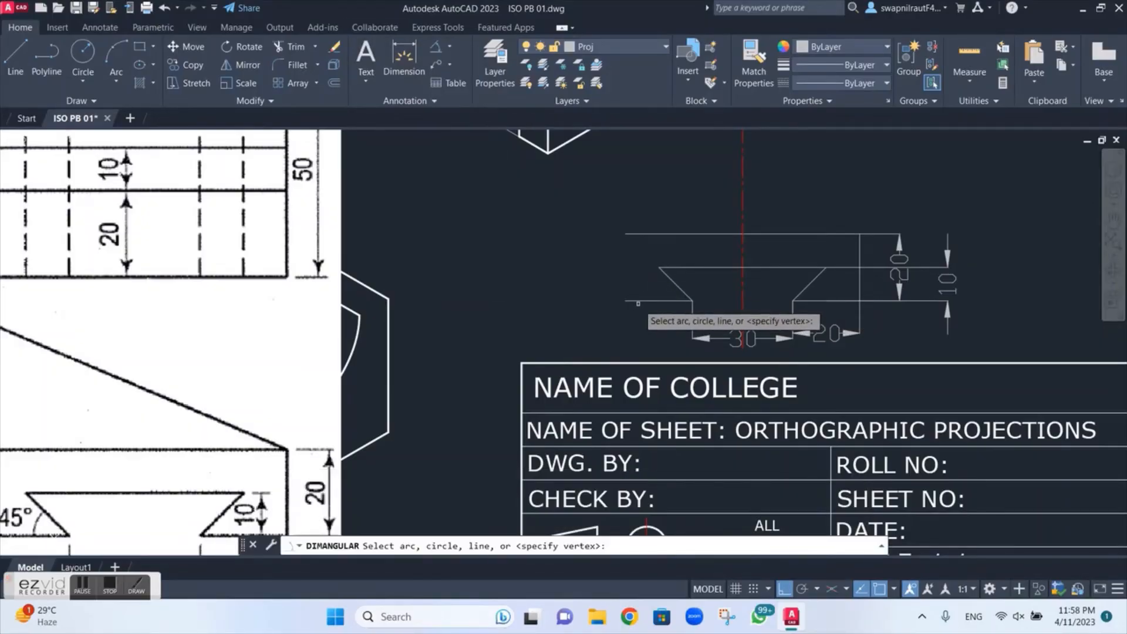
{"action": "left_click", "coordinate": [639, 301]}
{"action": "left_click", "coordinate": [671, 282]}
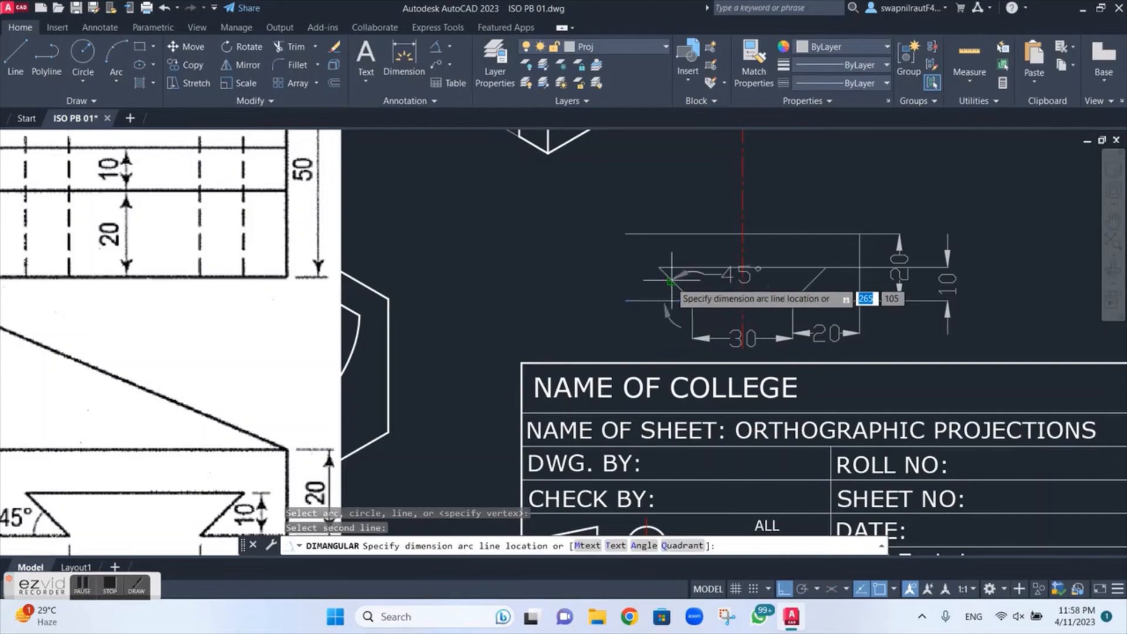
{"action": "left_click", "coordinate": [634, 280]}
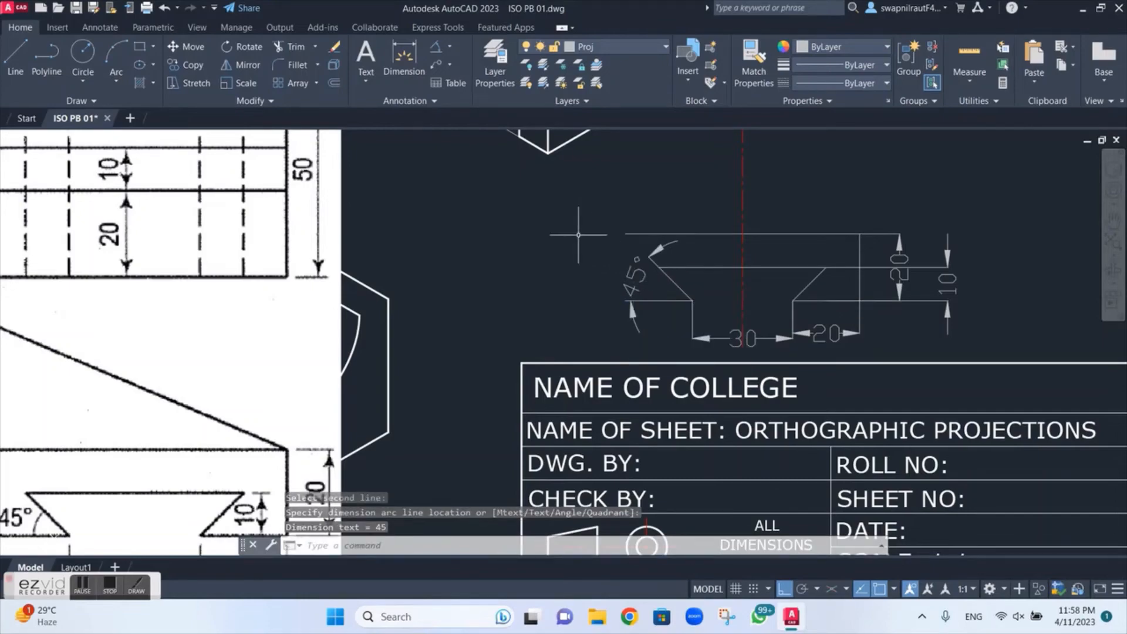
Step: Try to dimension the slot's full upper width above the profile, and undo the dimensions placed
{"action": "left_click", "coordinate": [405, 59]}
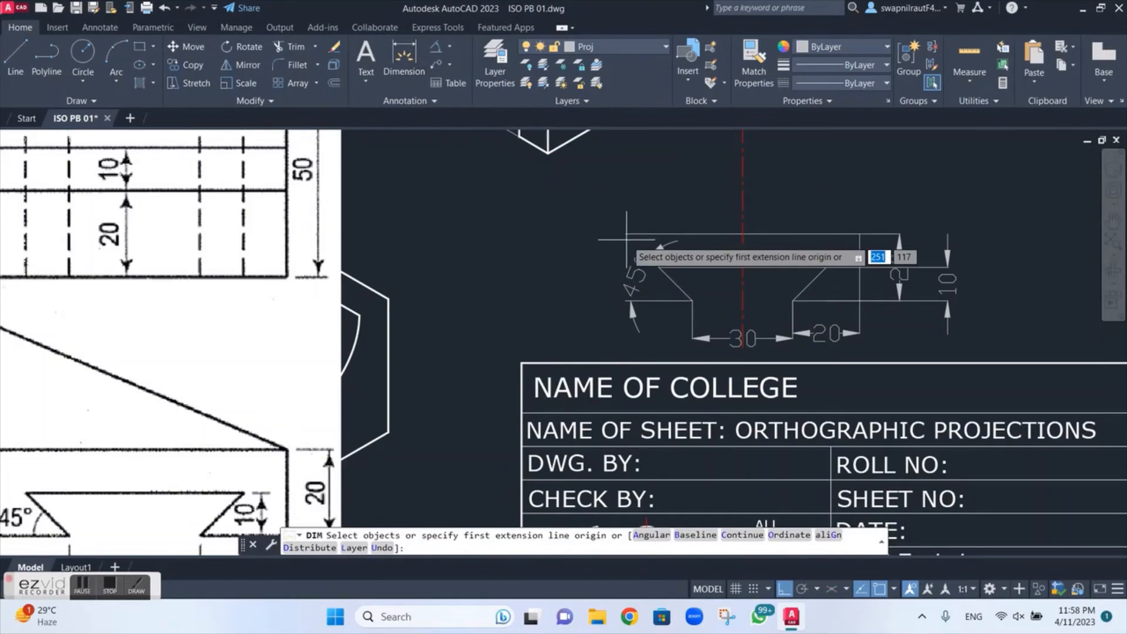
{"action": "left_click", "coordinate": [659, 268]}
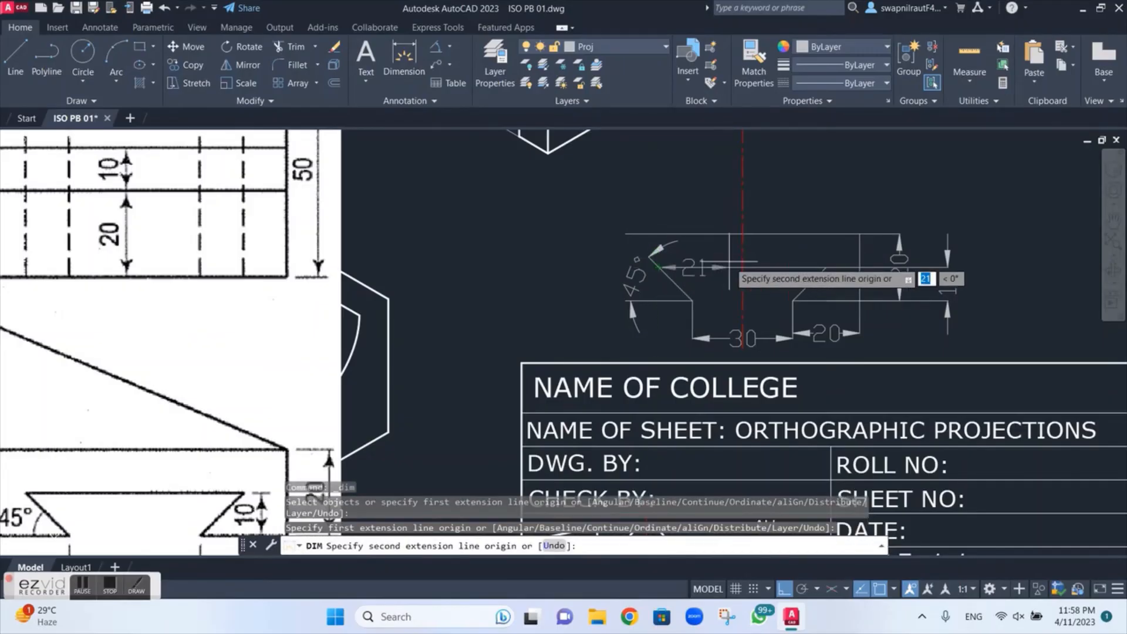
{"action": "left_click", "coordinate": [829, 268]}
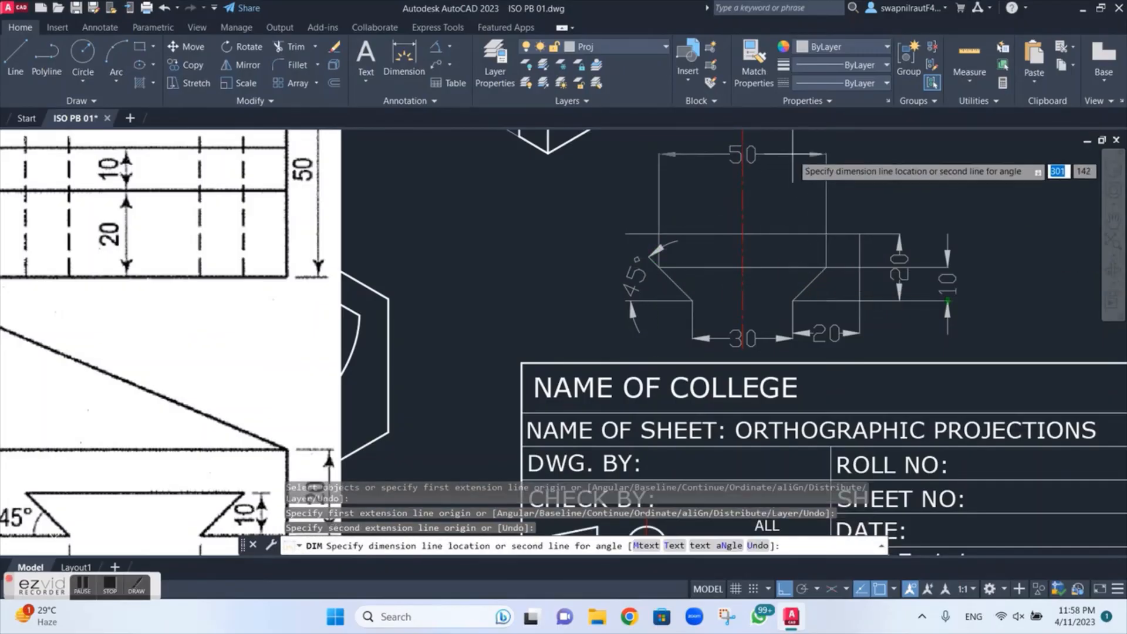
{"action": "left_click", "coordinate": [757, 163]}
{"action": "key", "text": "Return"}
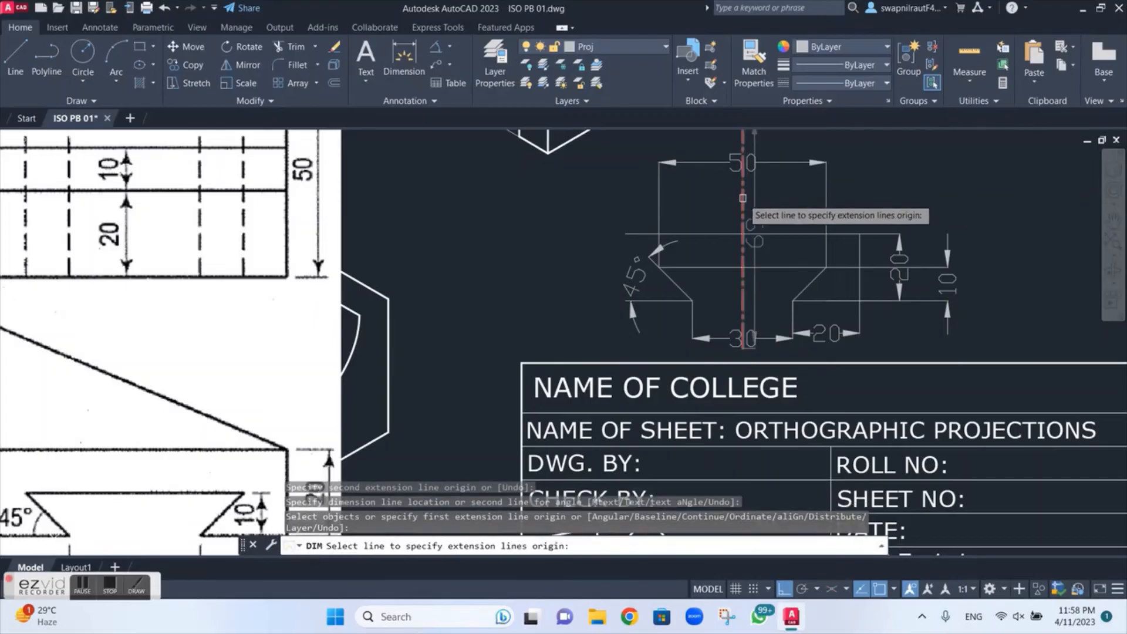
{"action": "left_click", "coordinate": [745, 197]}
{"action": "left_click", "coordinate": [828, 203]}
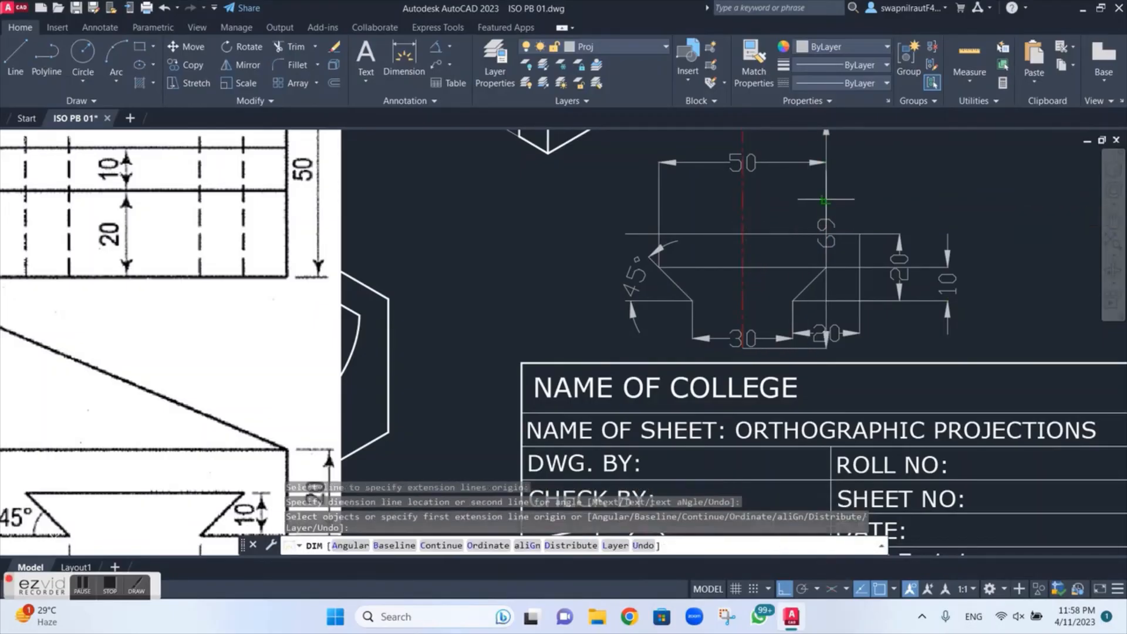
{"action": "left_click", "coordinate": [825, 233]}
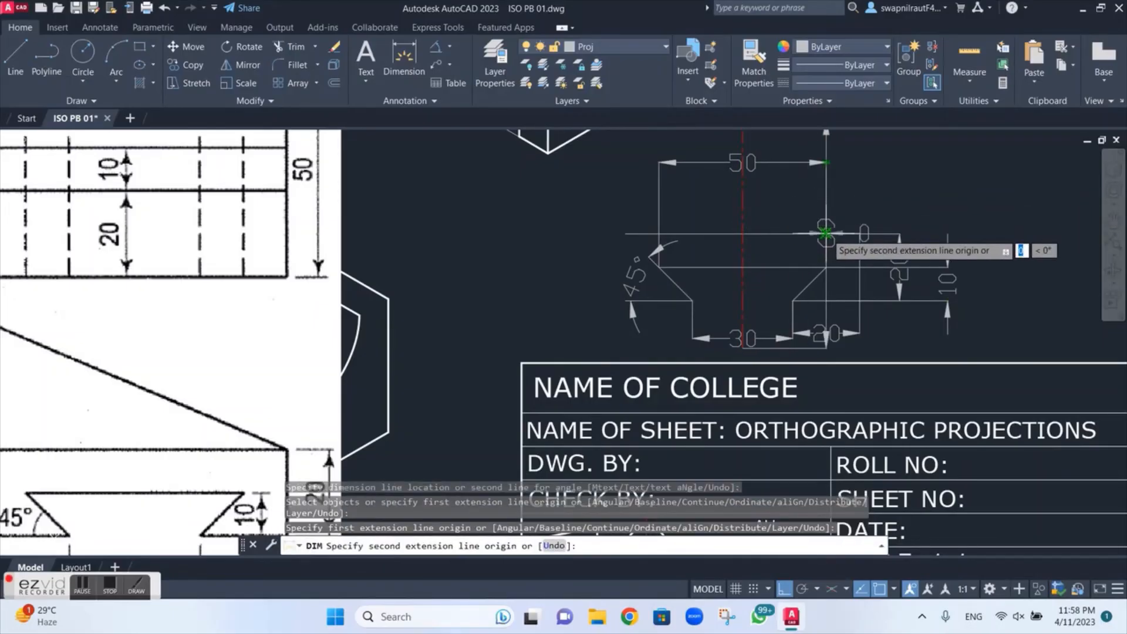
{"action": "key", "text": "ctrl+z"}
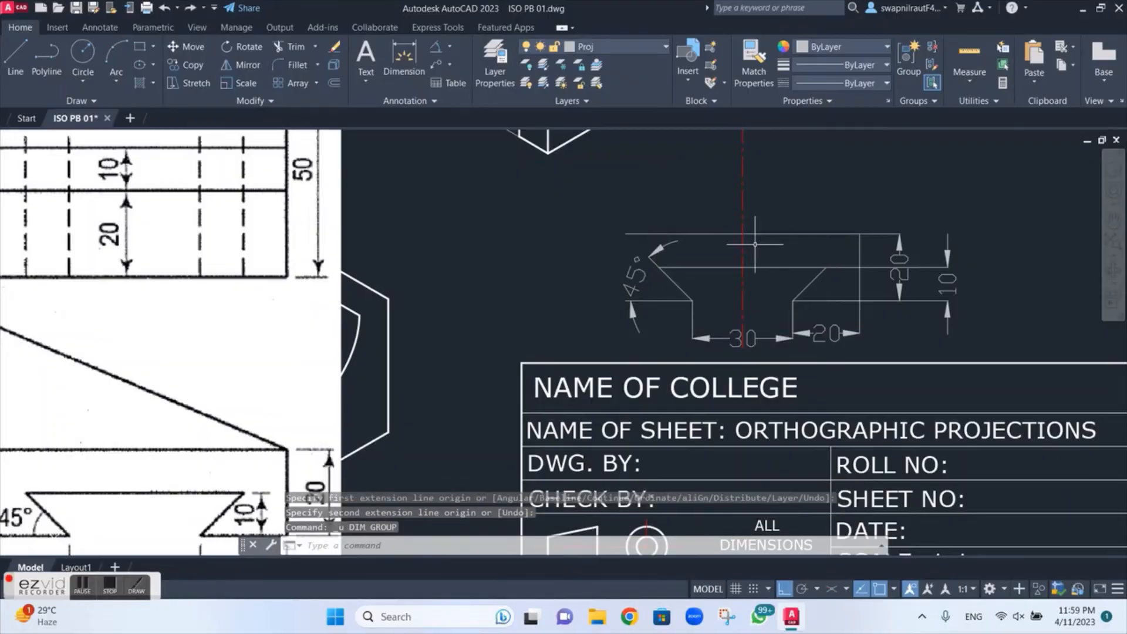
Step: Dimension the slot's upper edge from the centre line to each upper corner, aligning both dimensions above the profile
{"action": "left_click", "coordinate": [402, 73]}
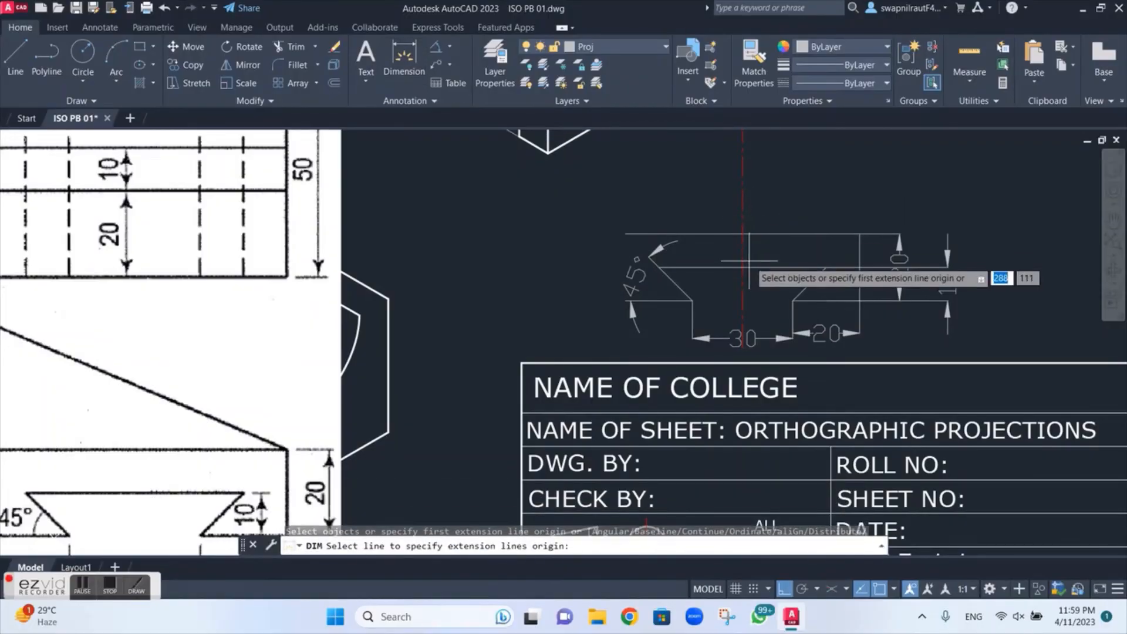
{"action": "left_click", "coordinate": [743, 267]}
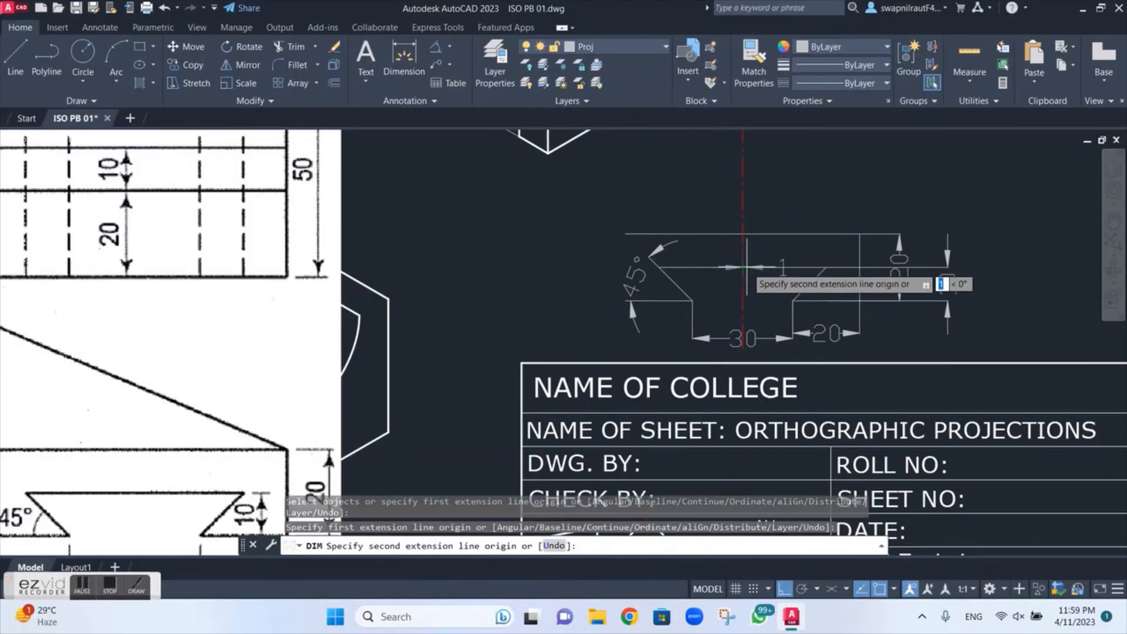
{"action": "left_click", "coordinate": [826, 267]}
{"action": "left_click", "coordinate": [815, 170]}
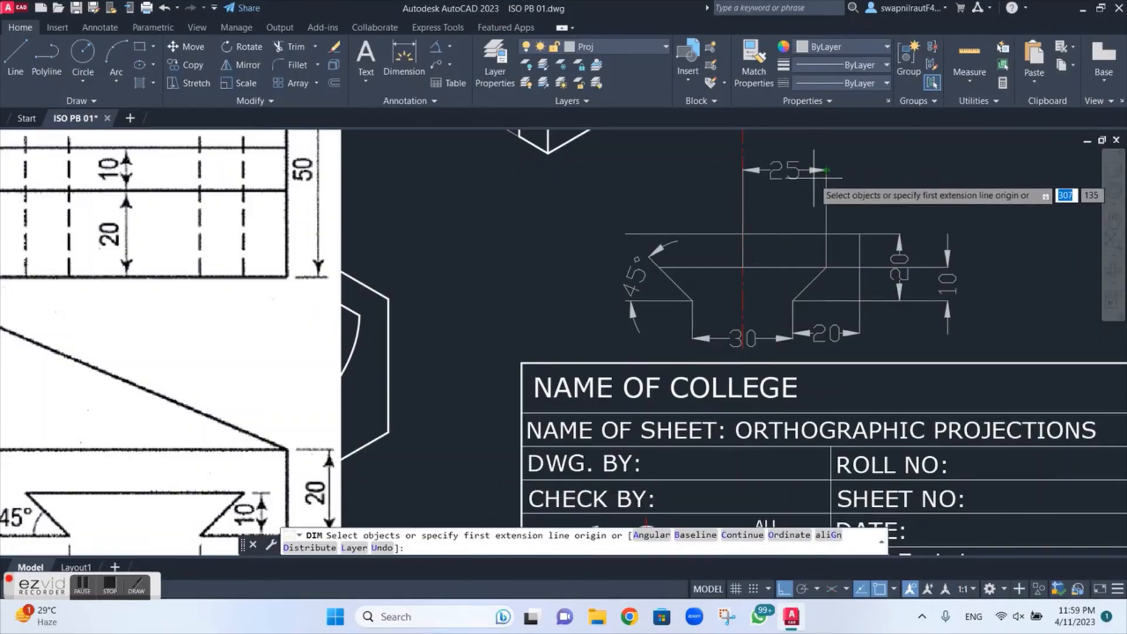
{"action": "left_click", "coordinate": [742, 267]}
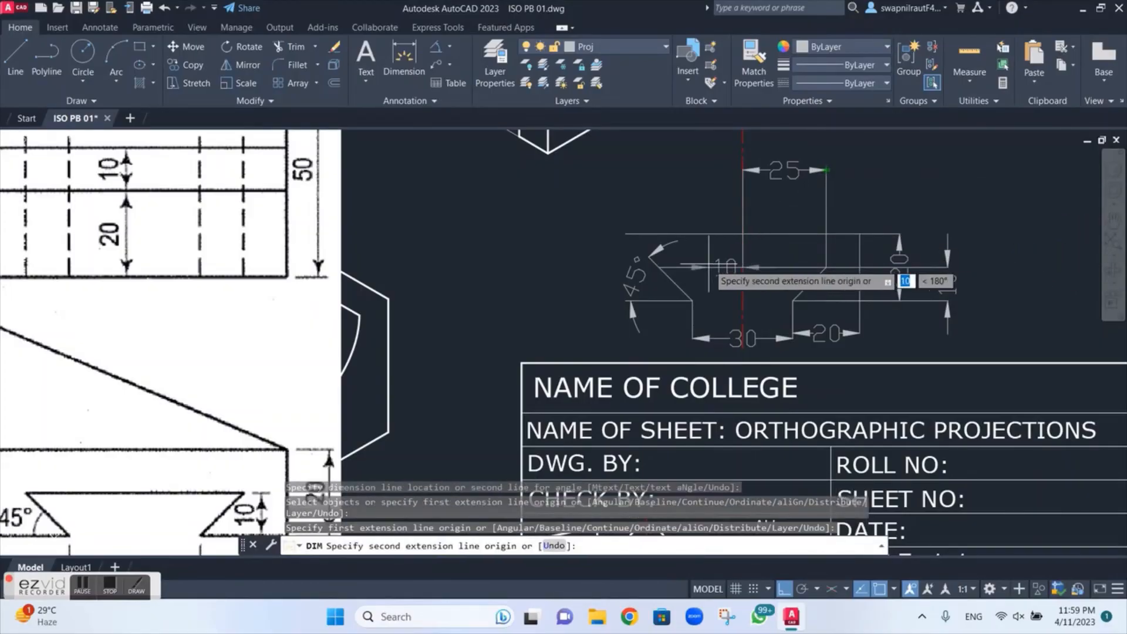
{"action": "left_click", "coordinate": [659, 268]}
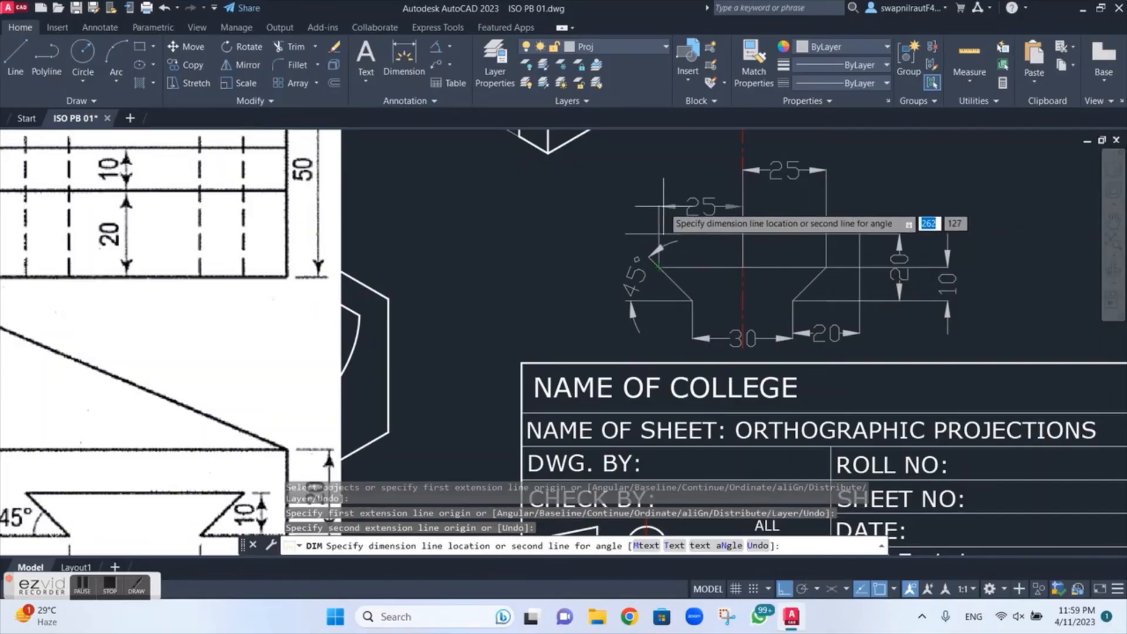
{"action": "left_click", "coordinate": [664, 170]}
{"action": "key", "text": "Escape"}
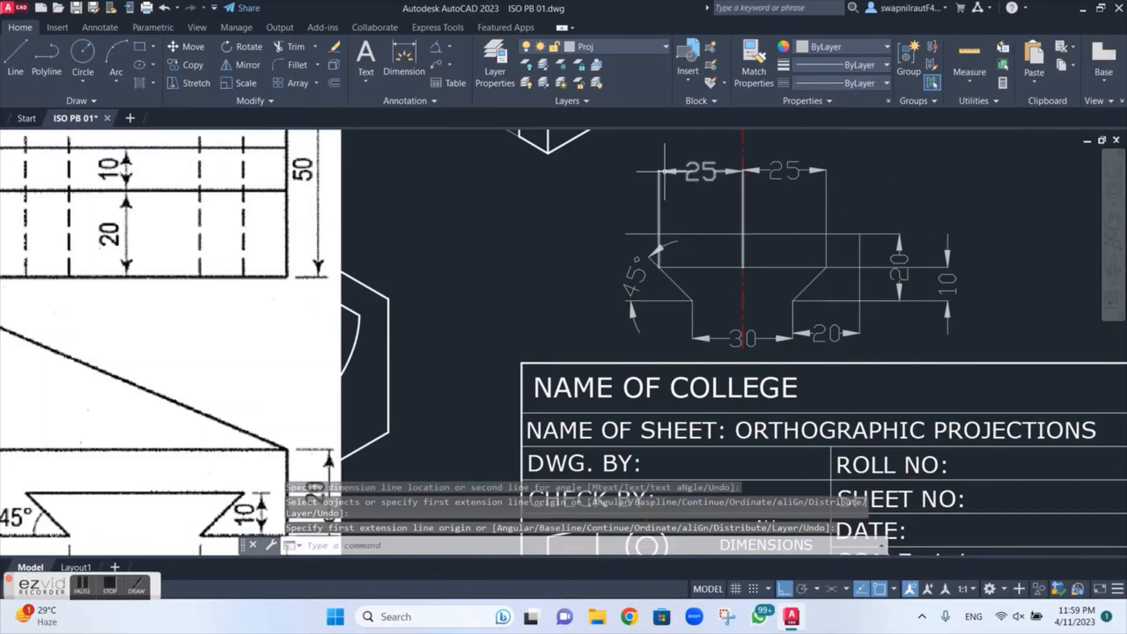
Step: Examine the dimensioned dovetail profile alongside the orthographic views and the front lower edge of the isometric part
{"action": "scroll", "coordinate": [750, 200], "scroll_direction": "down", "scroll_amount": 2}
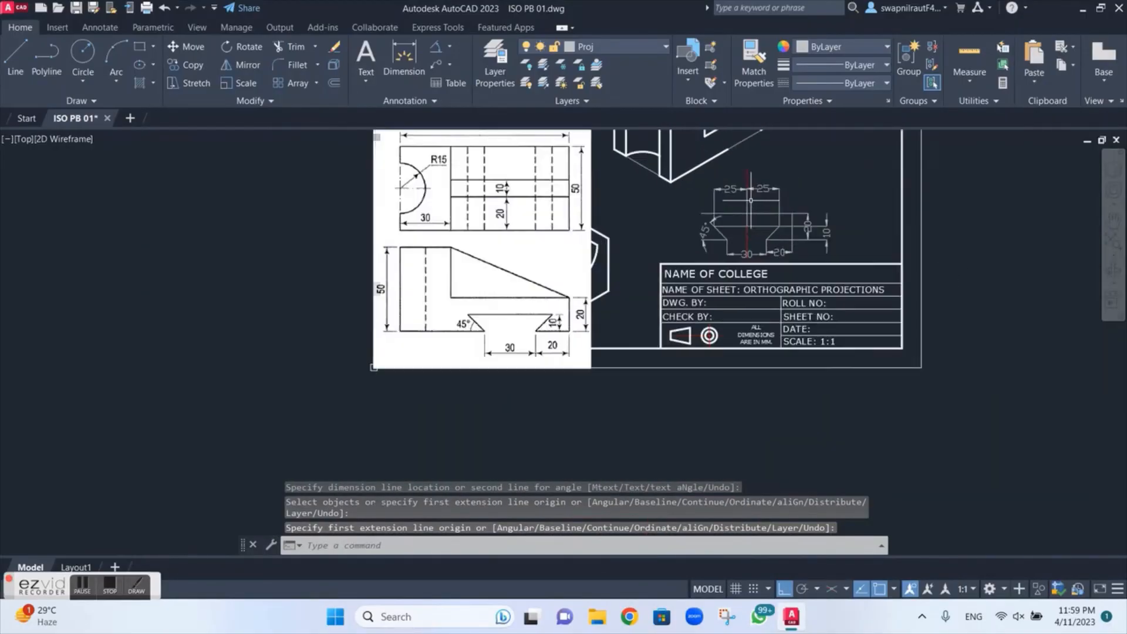
{"action": "scroll", "coordinate": [750, 200], "scroll_direction": "up", "scroll_amount": 3}
{"action": "scroll", "coordinate": [750, 200], "scroll_direction": "down", "scroll_amount": 2}
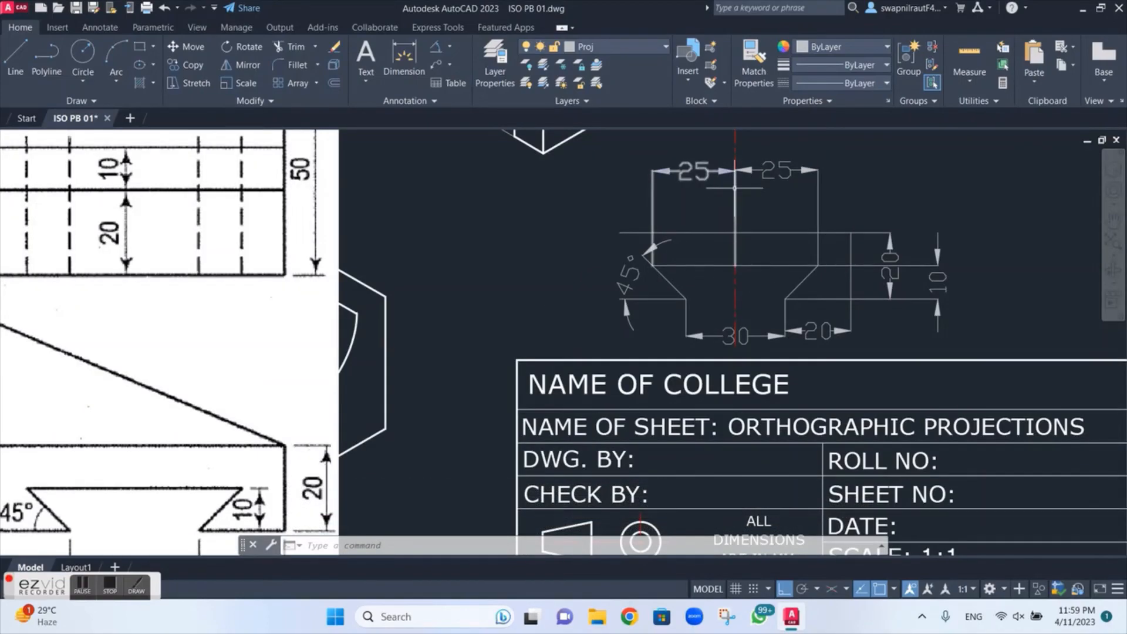
{"action": "scroll", "coordinate": [741, 200], "scroll_direction": "down", "scroll_amount": 2}
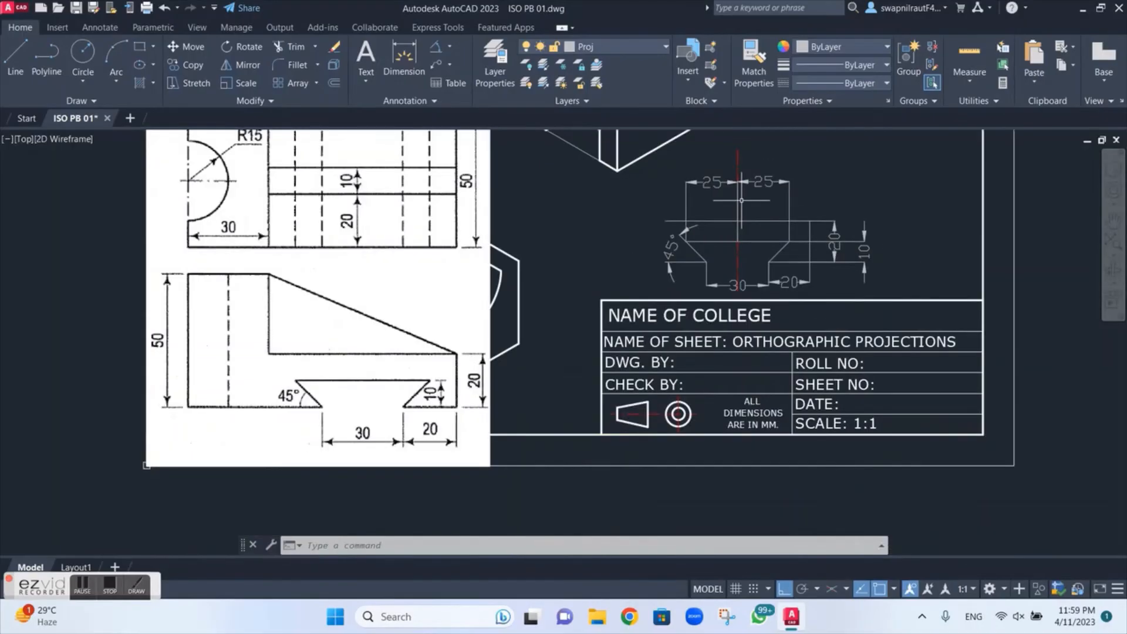
{"action": "middle_click_drag", "start_coordinate": [739, 189], "coordinate": [738, 338]}
{"action": "scroll", "coordinate": [752, 283], "scroll_direction": "up", "scroll_amount": 2}
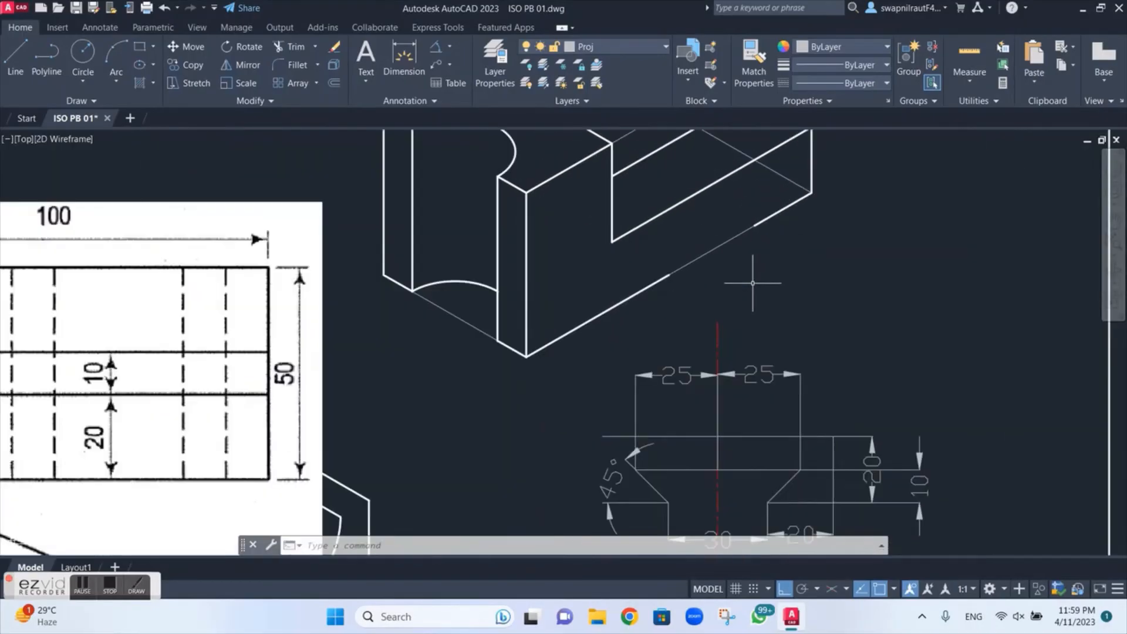
{"action": "scroll", "coordinate": [752, 283], "scroll_direction": "up", "scroll_amount": 2}
{"action": "middle_click_drag", "start_coordinate": [752, 283], "coordinate": [728, 325]}
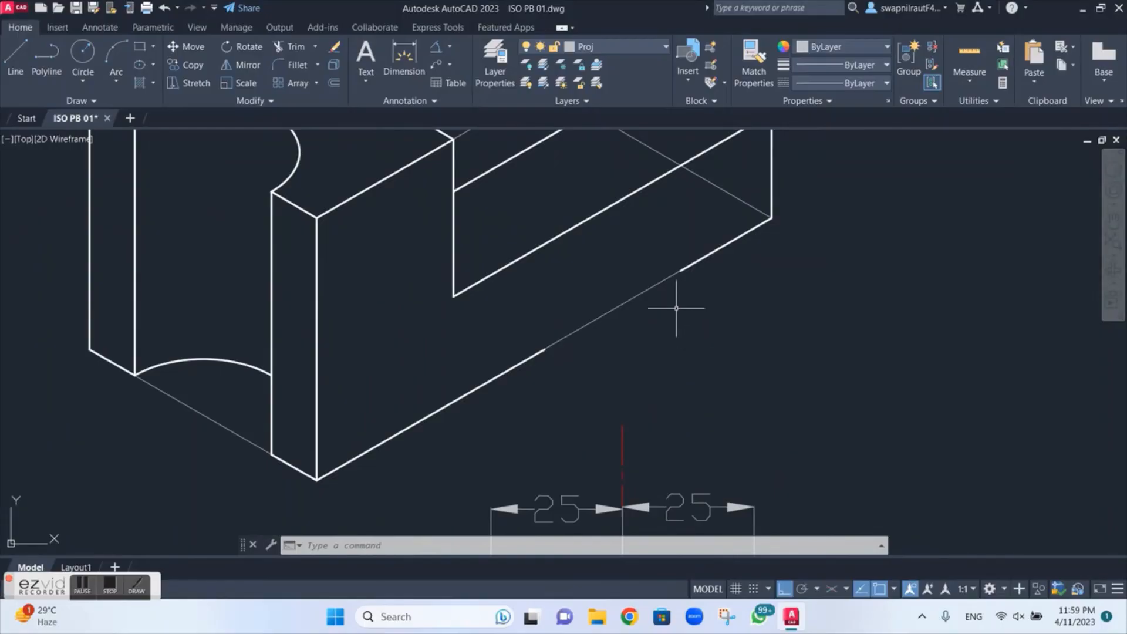
{"action": "scroll", "coordinate": [676, 308], "scroll_direction": "down", "scroll_amount": 2}
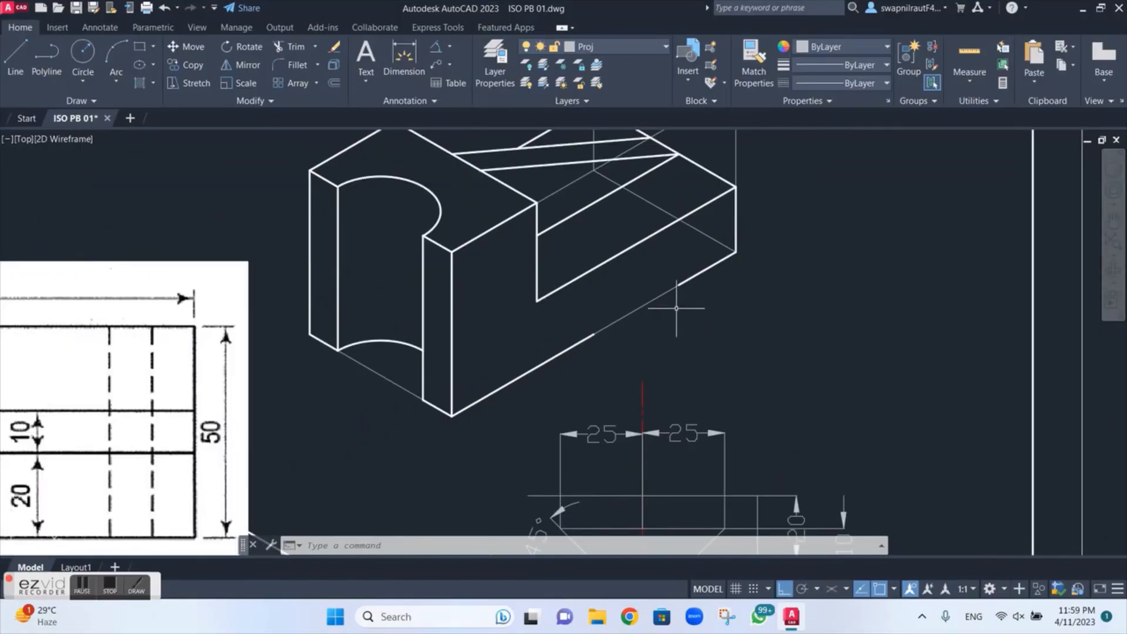
Step: Change the snap type from rectangular to isometric snap in the drafting settings
{"action": "key", "text": "Return"}
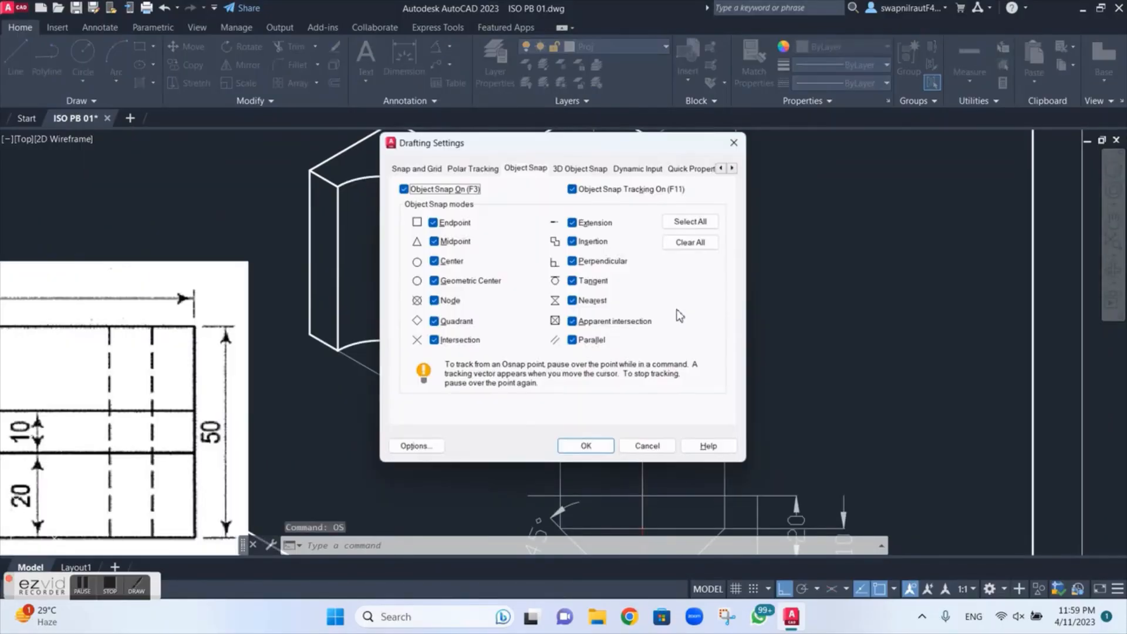
{"action": "left_click", "coordinate": [416, 168]}
{"action": "left_click", "coordinate": [456, 385]}
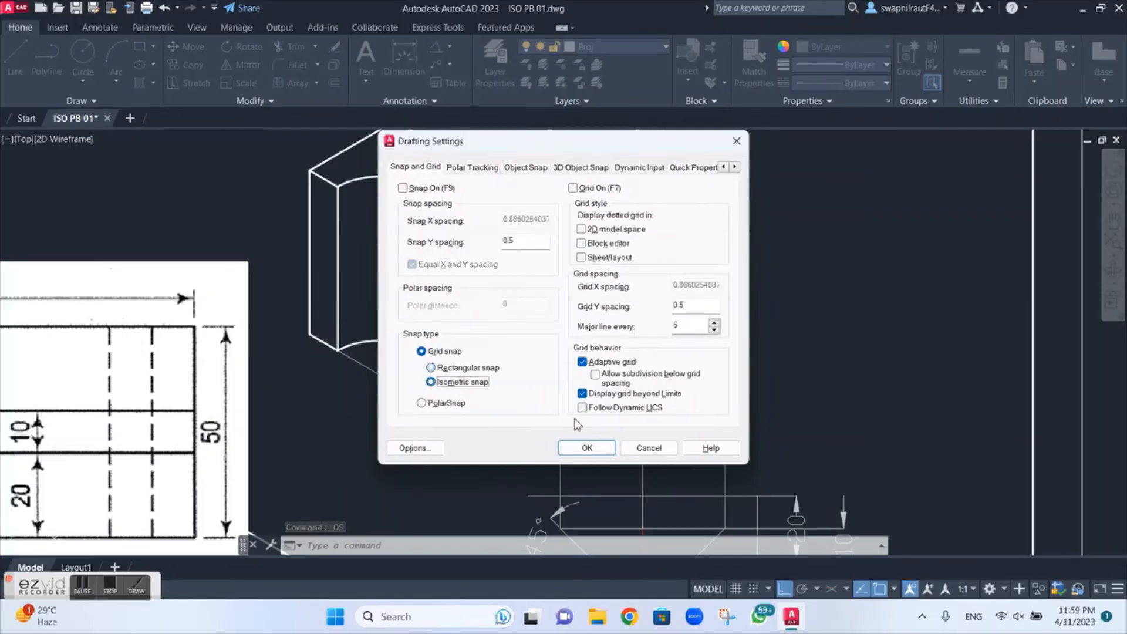
{"action": "left_click", "coordinate": [586, 448]}
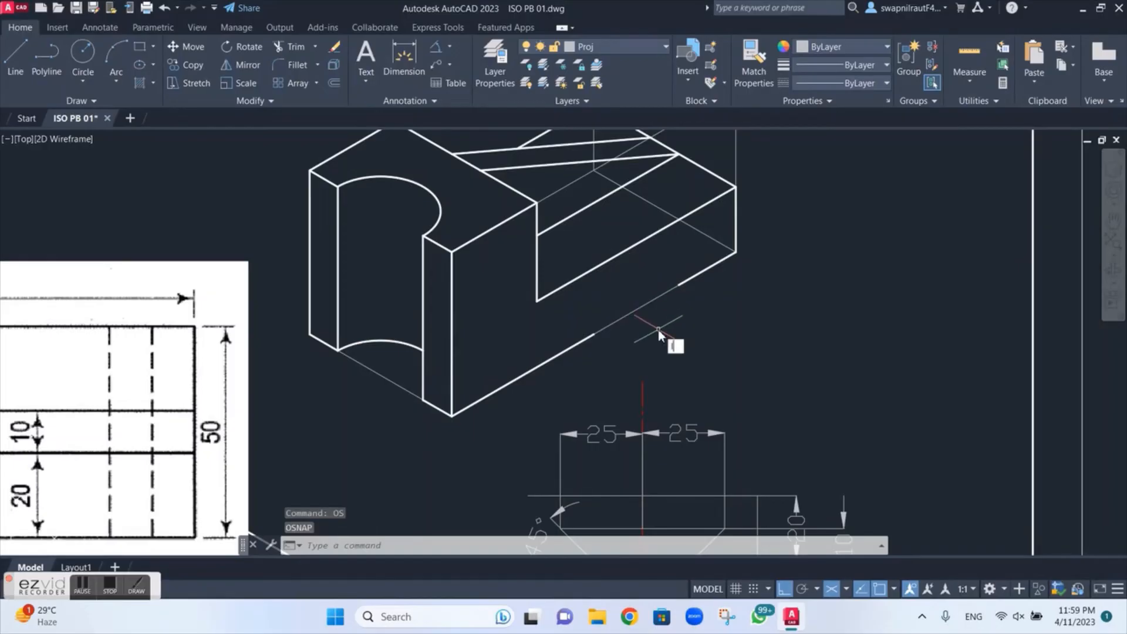
Step: Draw a 35 mm line from the base's lower right corner back along its front lower edge to locate the slot's centre
{"action": "type", "text": "l"}
{"action": "key", "text": "Return"}
{"action": "left_click", "coordinate": [735, 253]}
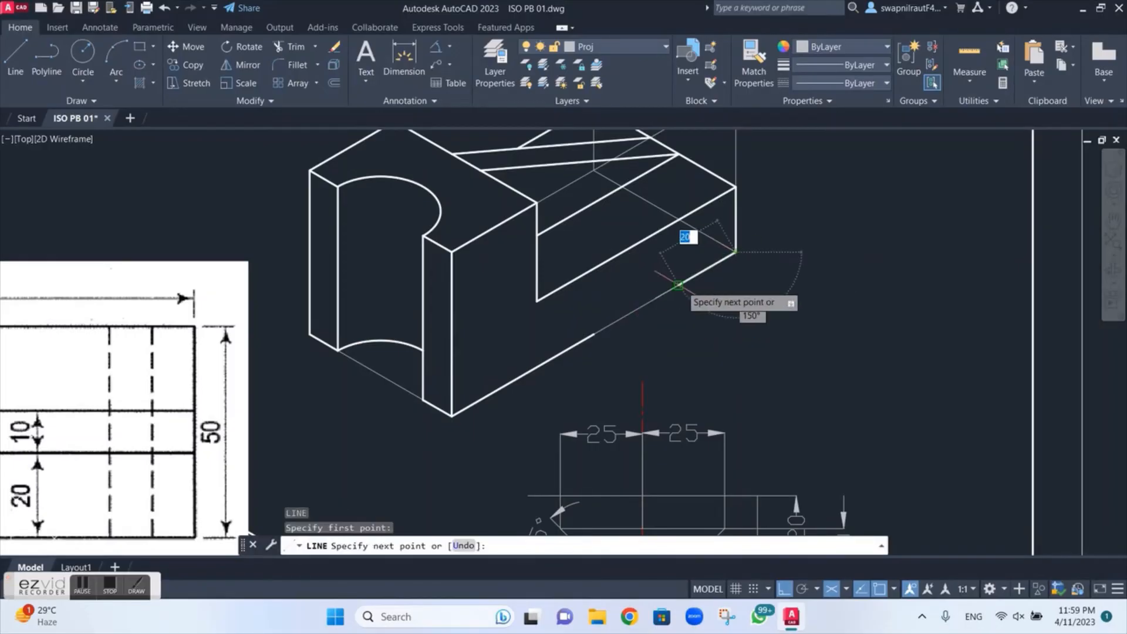
{"action": "type", "text": "35"}
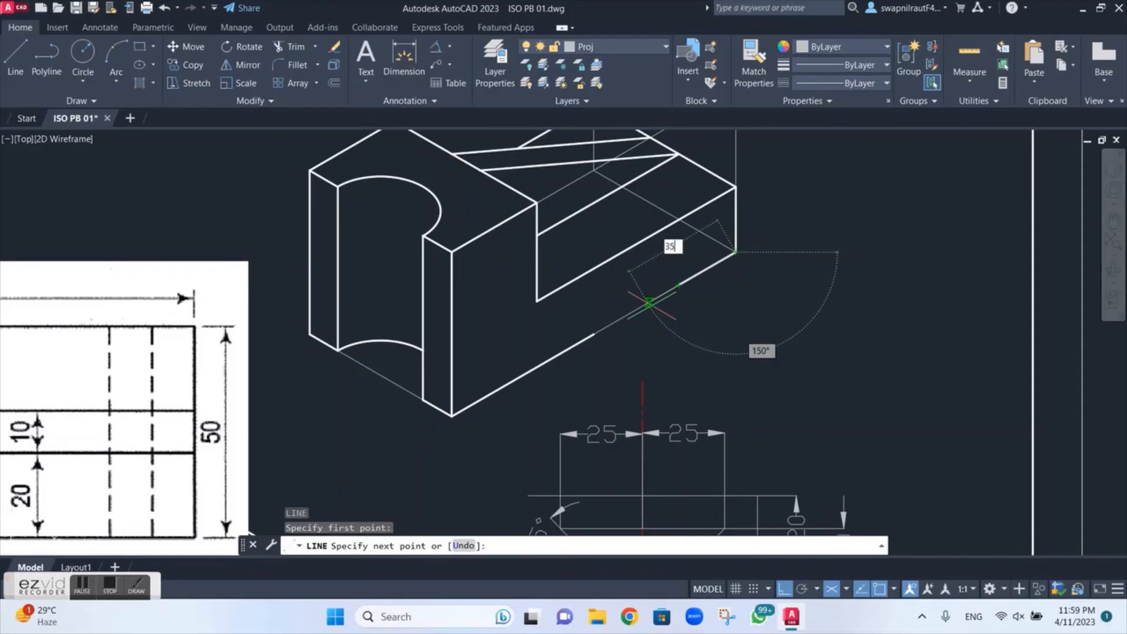
{"action": "key", "text": "Return"}
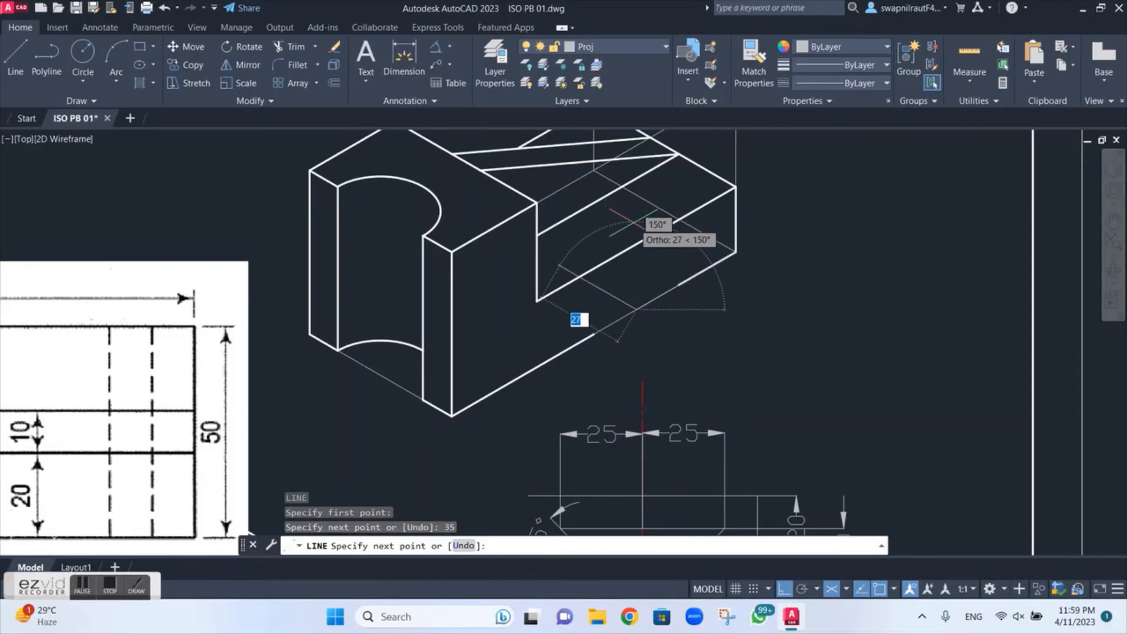
Step: Switch to the right isoplane and draw a vertical construction line up the front face from the end of the 35 mm line
{"action": "key", "text": "F5"}
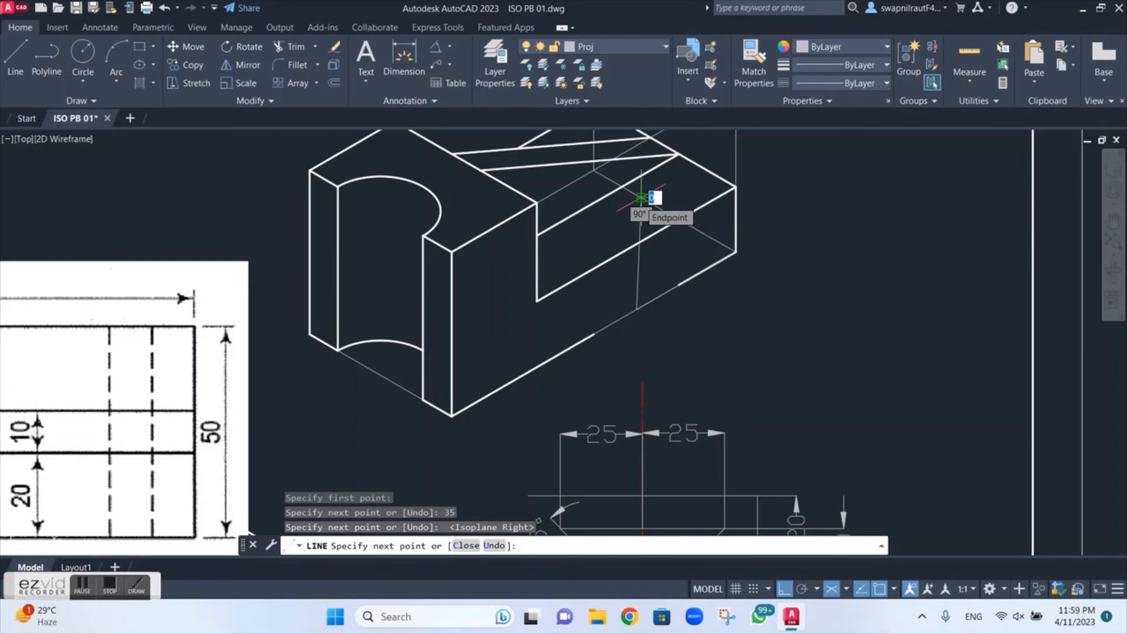
{"action": "key", "text": "ctrl+z"}
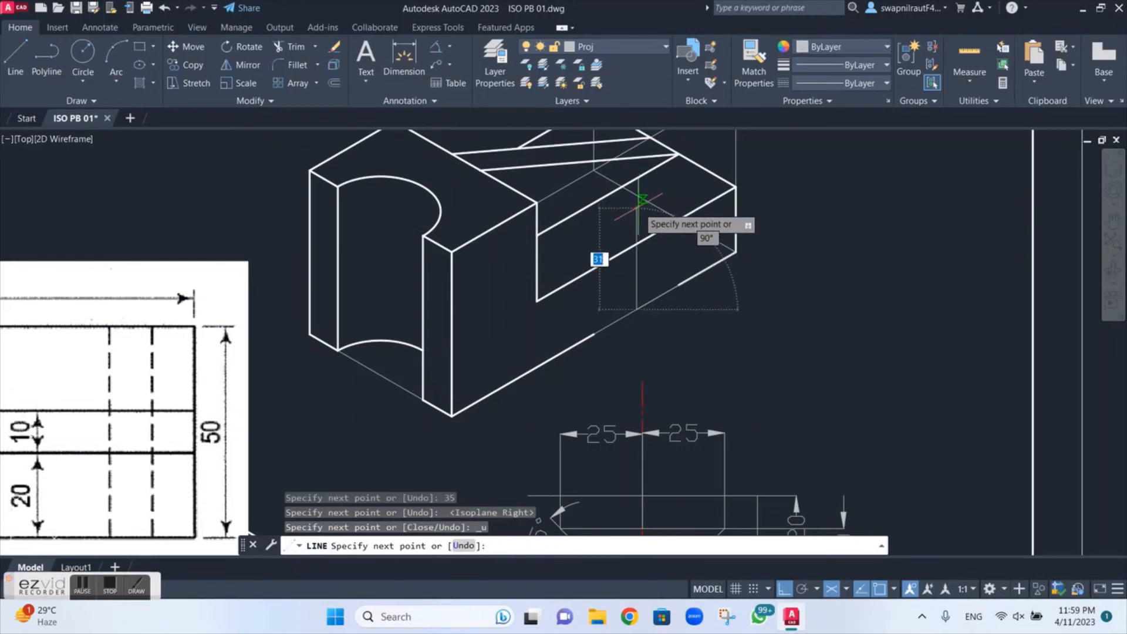
{"action": "left_click", "coordinate": [642, 201]}
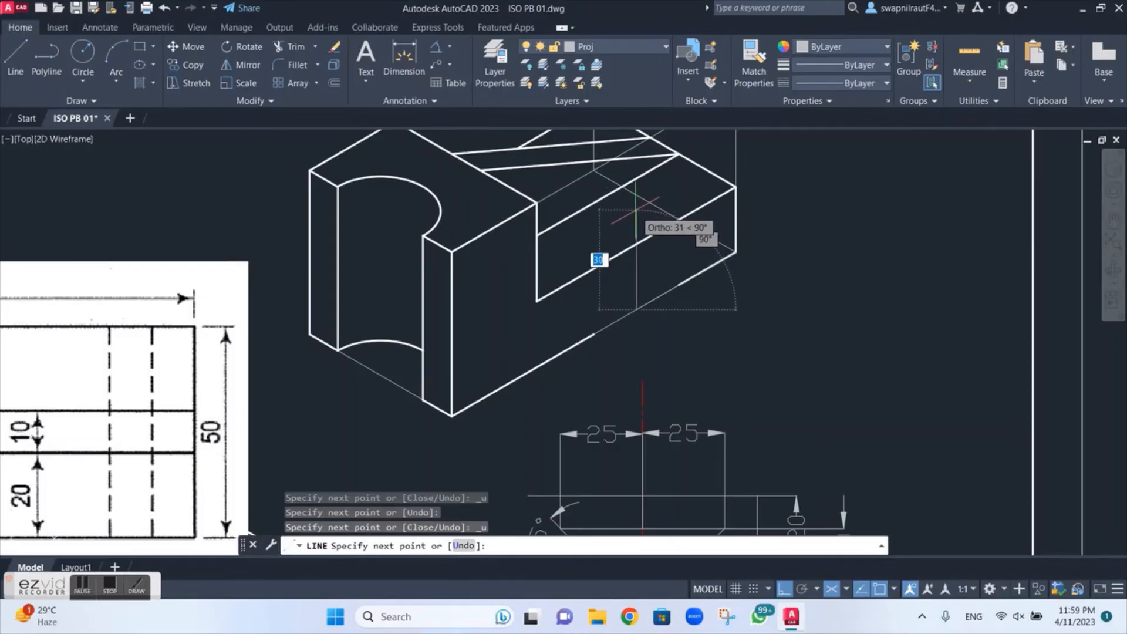
{"action": "key", "text": "Escape"}
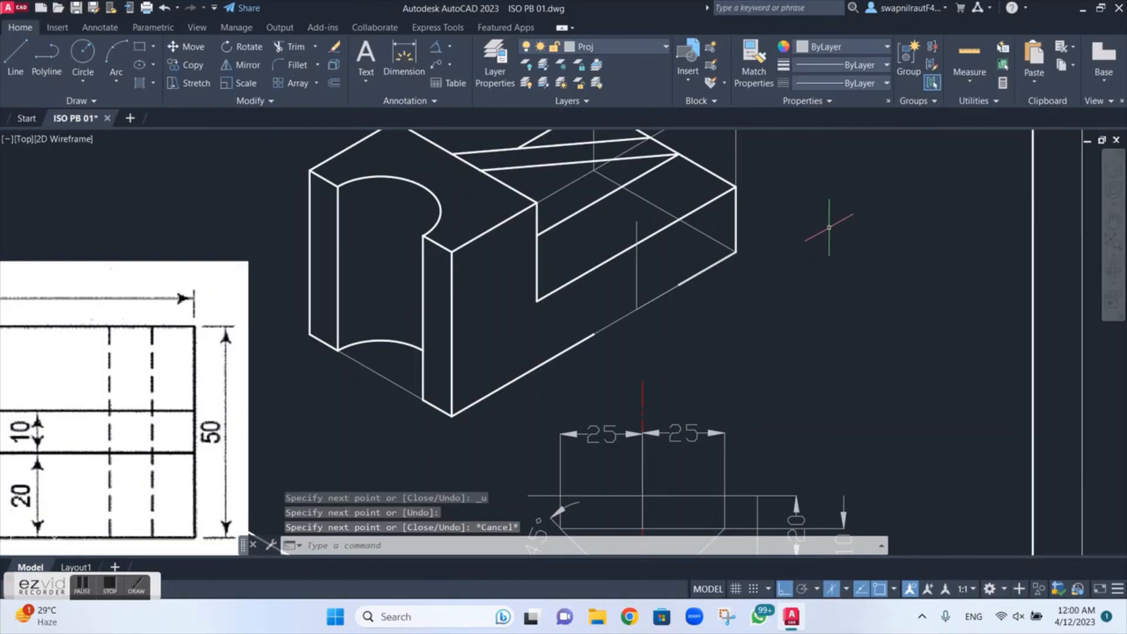
{"action": "scroll", "coordinate": [829, 227], "scroll_direction": "down", "scroll_amount": 2}
{"action": "scroll", "coordinate": [821, 234], "scroll_direction": "up", "scroll_amount": 2}
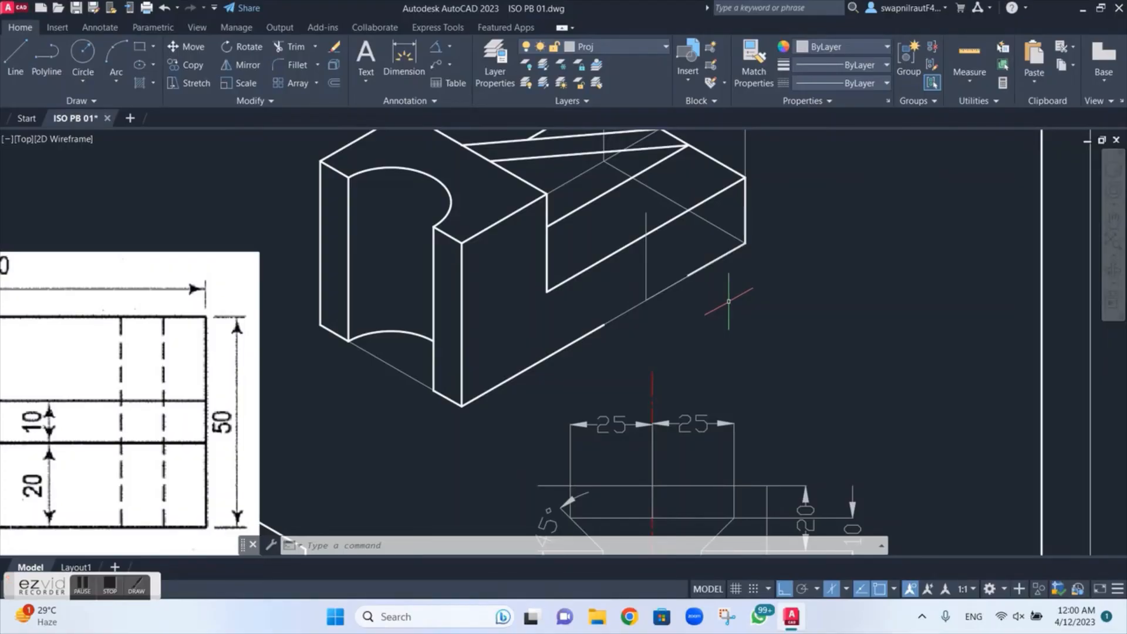
Step: Draw a construction line from the midpoint of the base's right vertical edge across the front face, parallel to the lower edge
{"action": "type", "text": "l"}
{"action": "key", "text": "Return"}
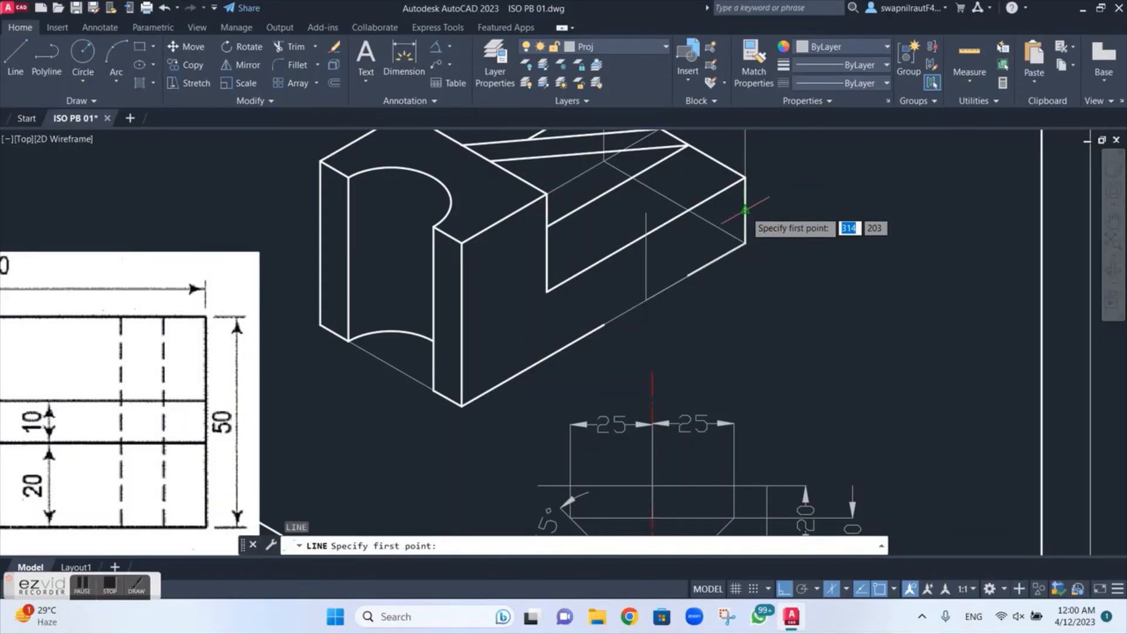
{"action": "left_click", "coordinate": [745, 210]}
{"action": "left_click", "coordinate": [549, 321]}
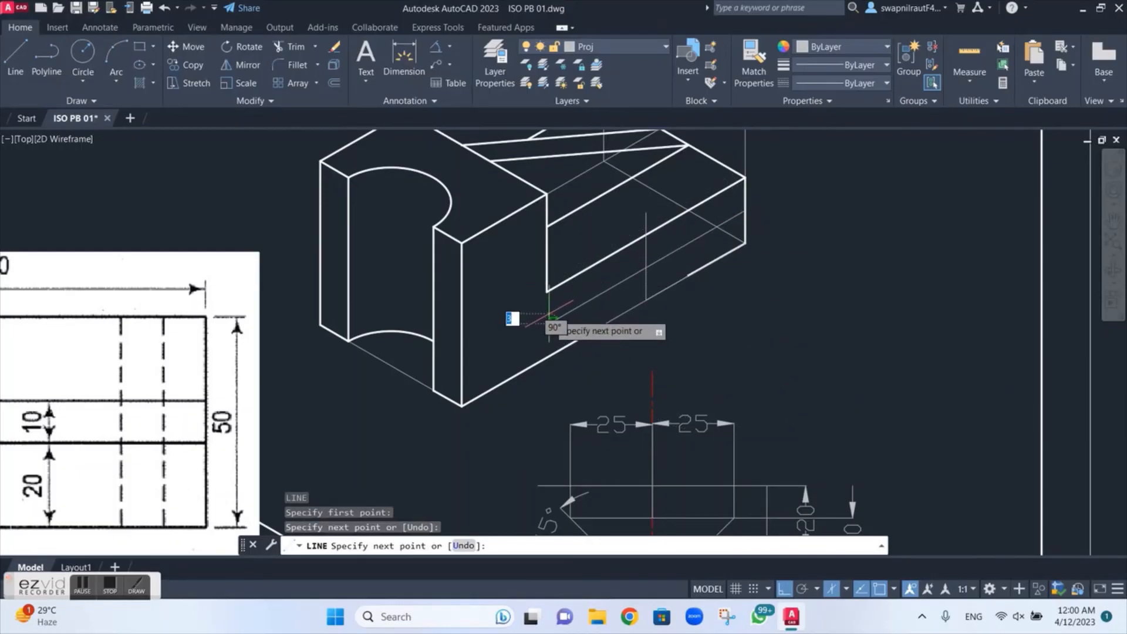
{"action": "key", "text": "Escape"}
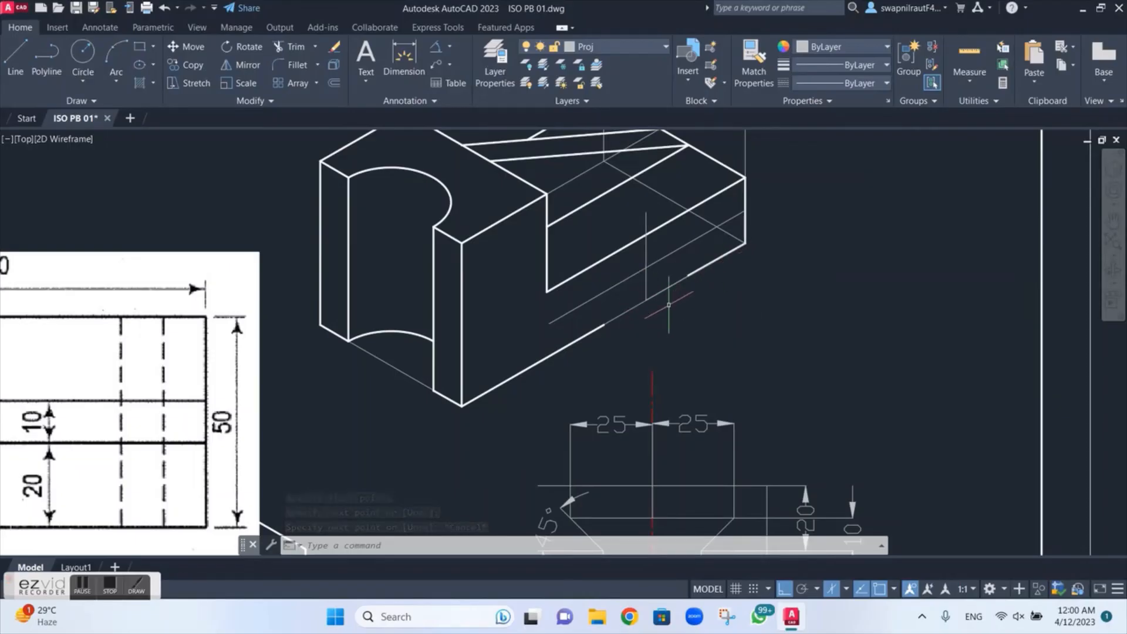
Step: On the Cont layer, draw the slot's right half: 25 mm from the construction lines' intersection, with a sloped side to the lower edge's right break
{"action": "scroll", "coordinate": [668, 305], "scroll_direction": "down", "scroll_amount": 2}
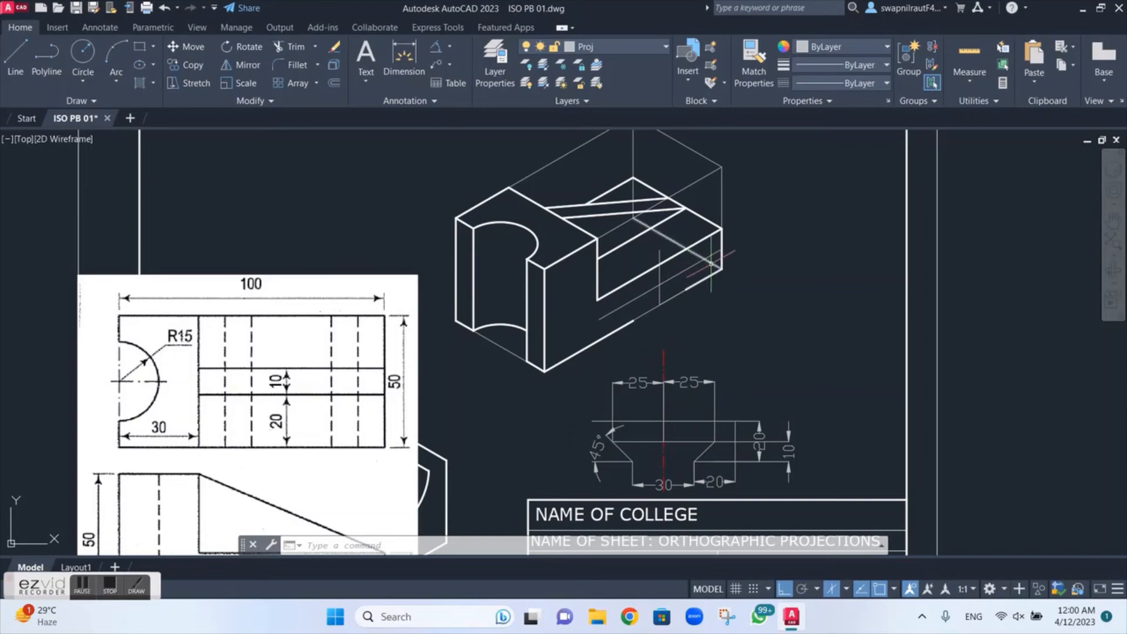
{"action": "scroll", "coordinate": [687, 340], "scroll_direction": "up", "scroll_amount": 1}
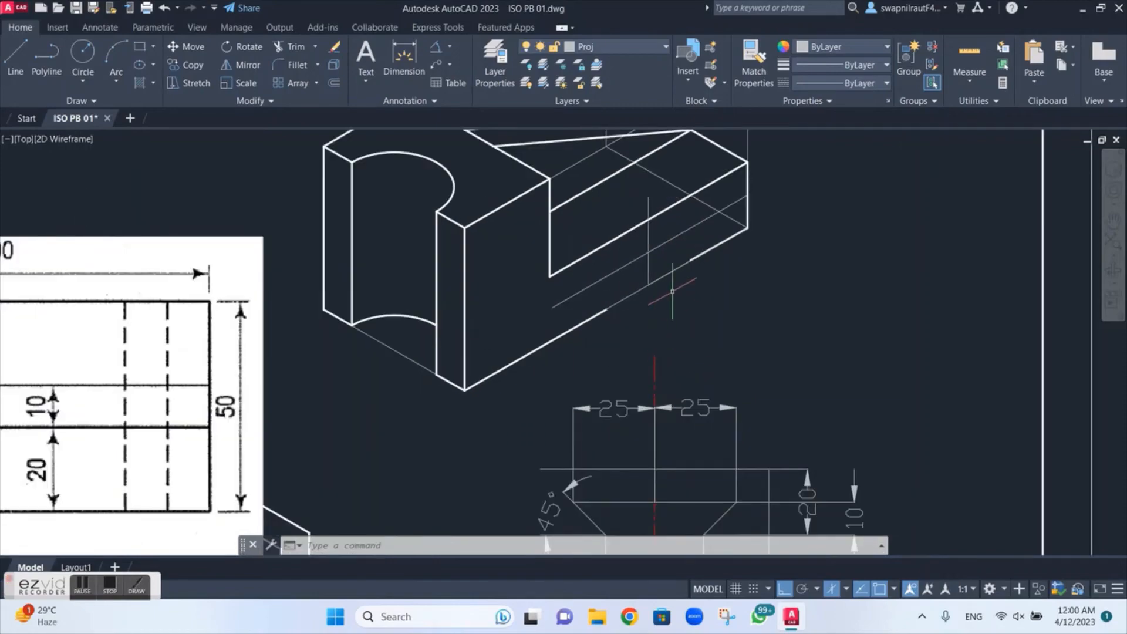
{"action": "scroll", "coordinate": [671, 297], "scroll_direction": "up", "scroll_amount": 2}
{"action": "middle_click_drag", "start_coordinate": [672, 295], "coordinate": [664, 379]}
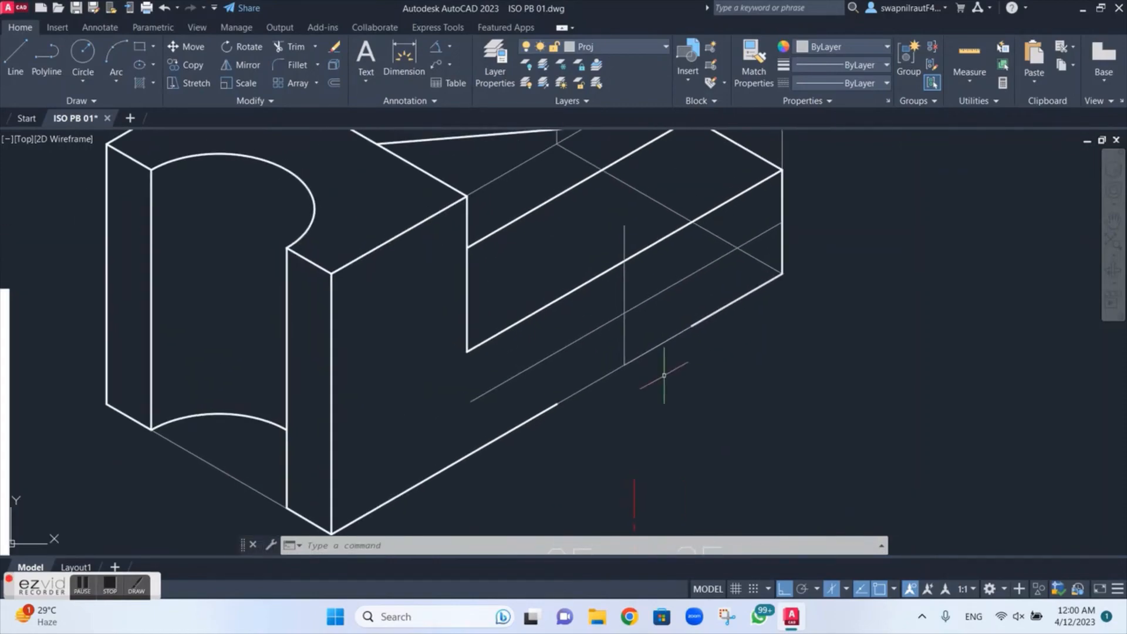
{"action": "left_click", "coordinate": [629, 47]}
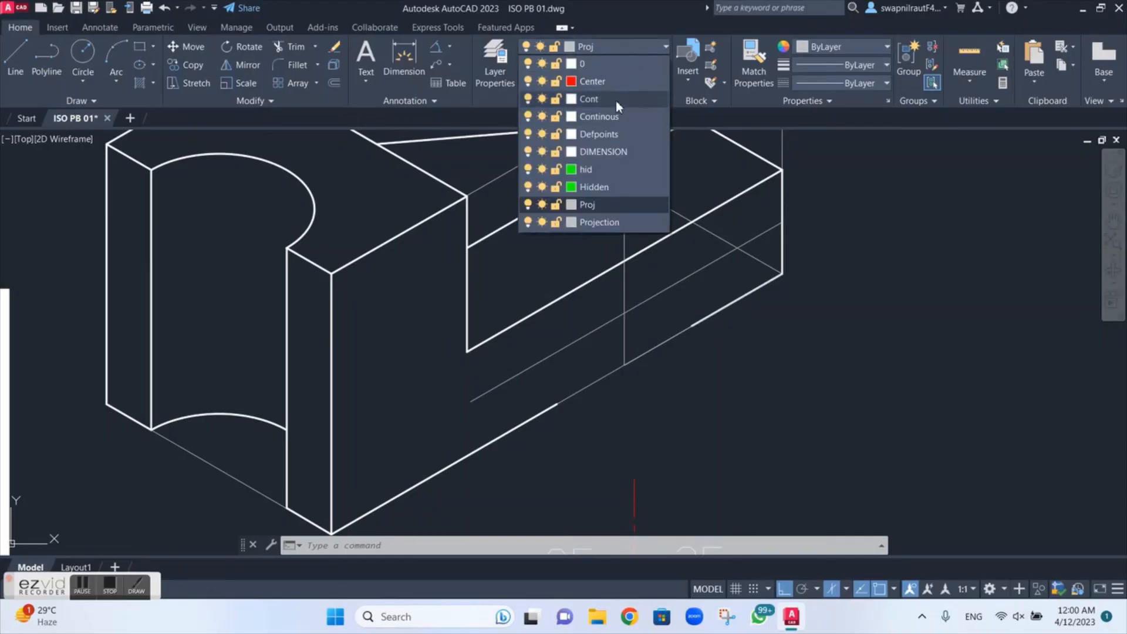
{"action": "left_click", "coordinate": [615, 100]}
{"action": "type", "text": "l"}
{"action": "key", "text": "Return"}
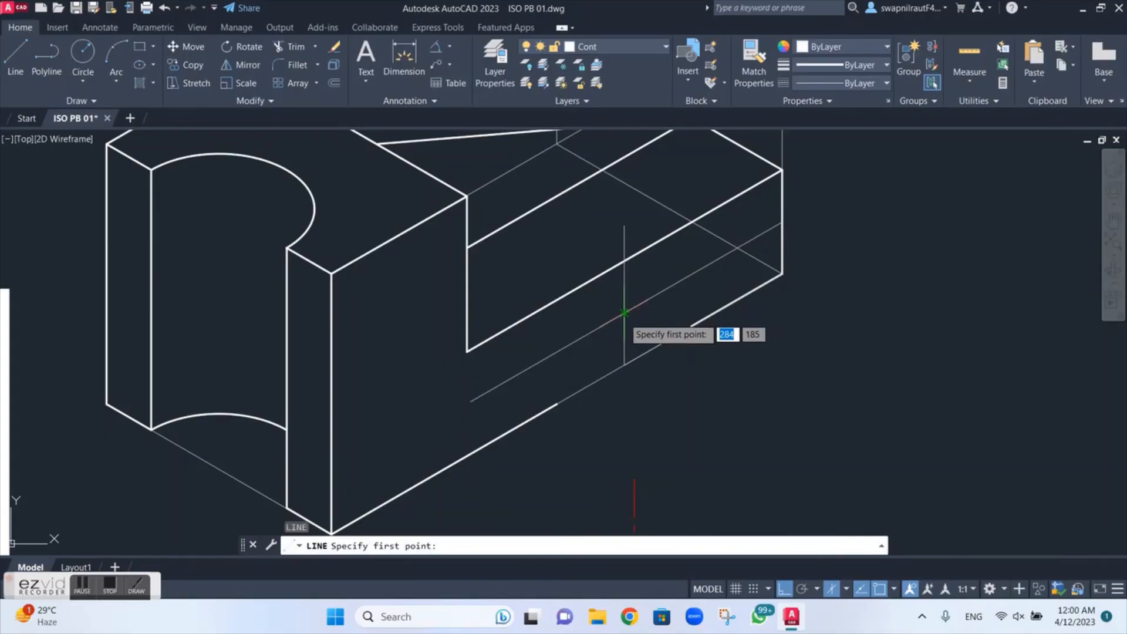
{"action": "left_click", "coordinate": [624, 313]}
{"action": "type", "text": "2"}
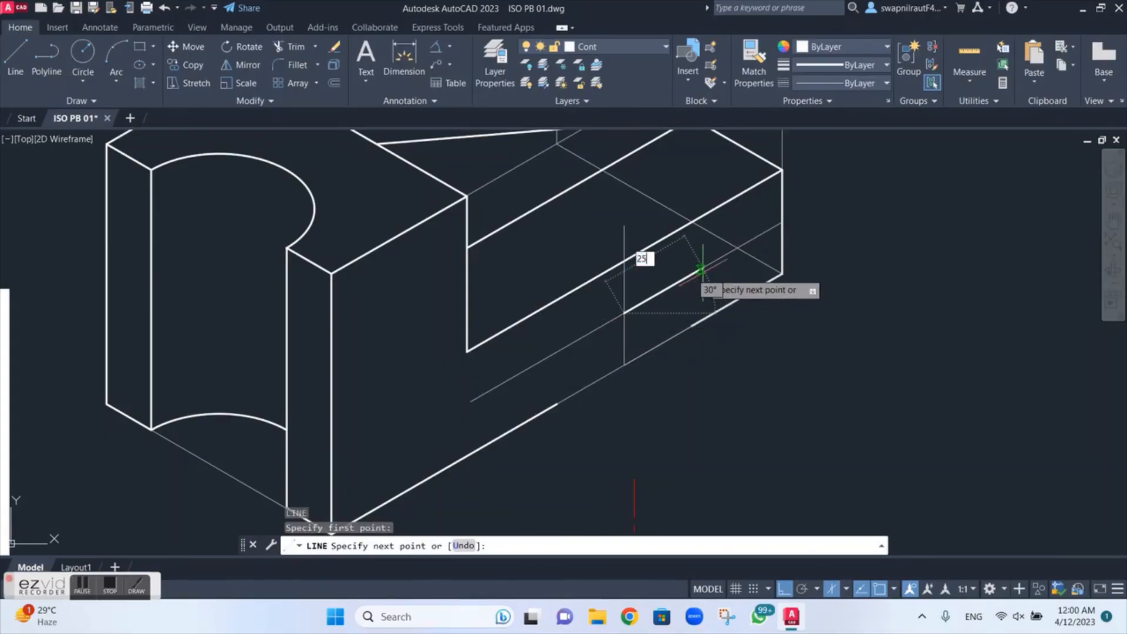
{"action": "type", "text": "5"}
{"action": "key", "text": "Return"}
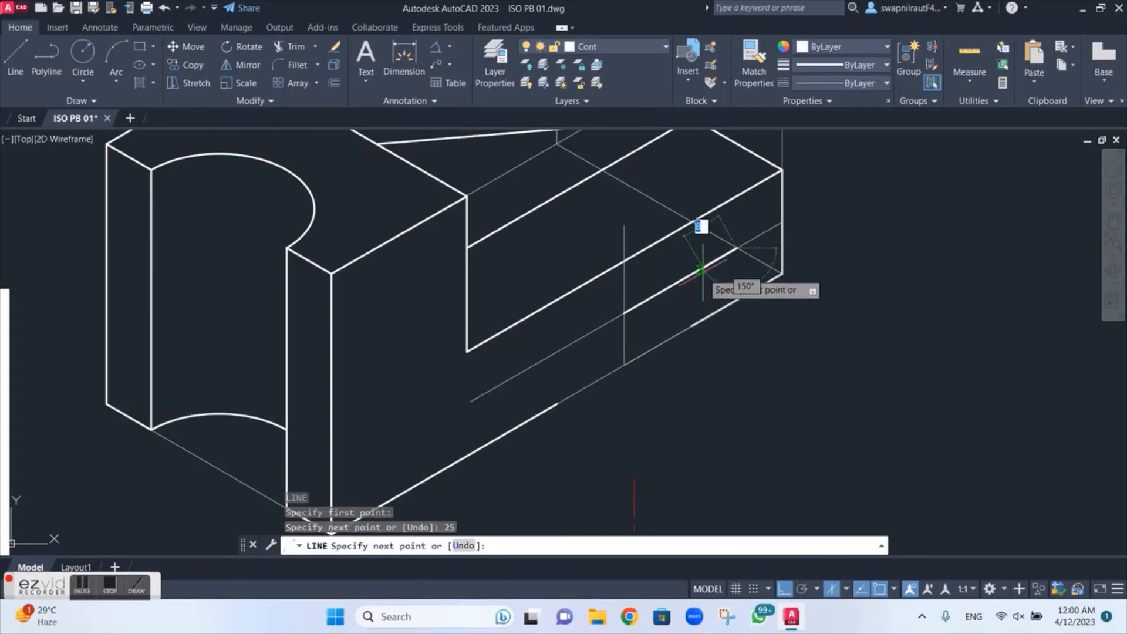
{"action": "left_click", "coordinate": [692, 326]}
{"action": "key", "text": "Escape"}
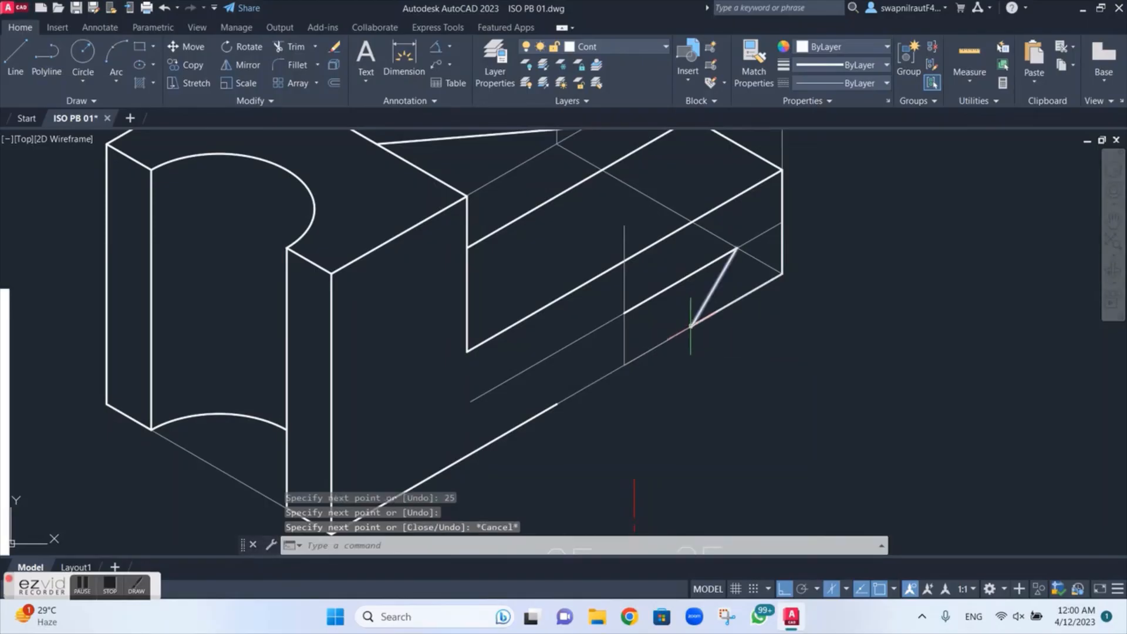
Step: Draw the slot's left half from the same intersection: a 25 mm upper edge and a sloped side to the lower edge's left break
{"action": "key", "text": "Return"}
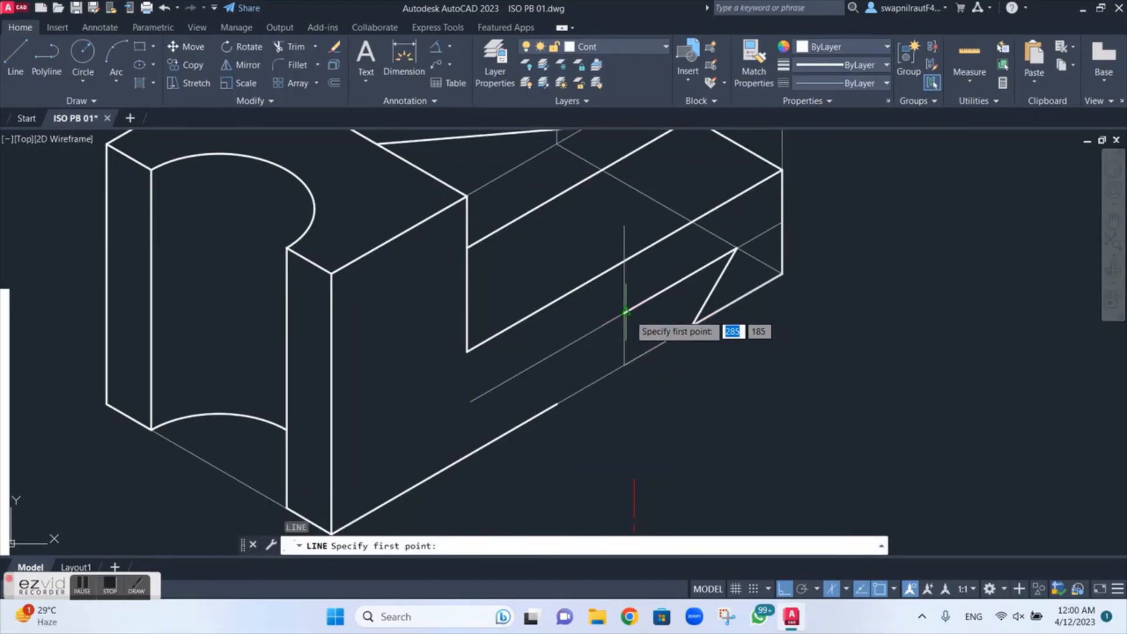
{"action": "left_click", "coordinate": [624, 314]}
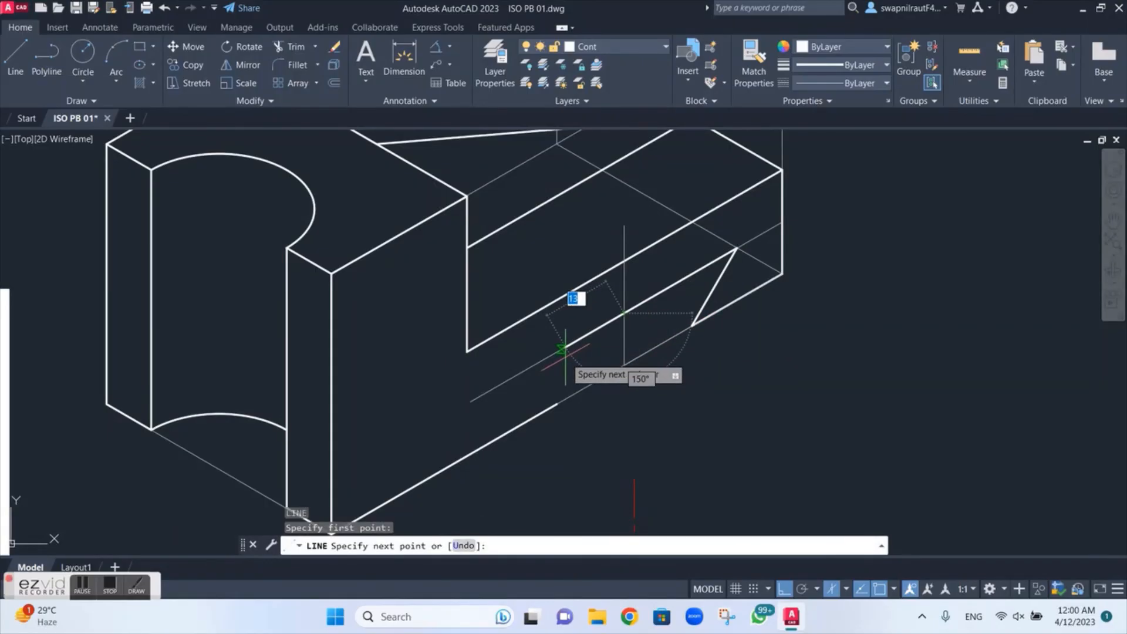
{"action": "type", "text": "25"}
{"action": "key", "text": "Return"}
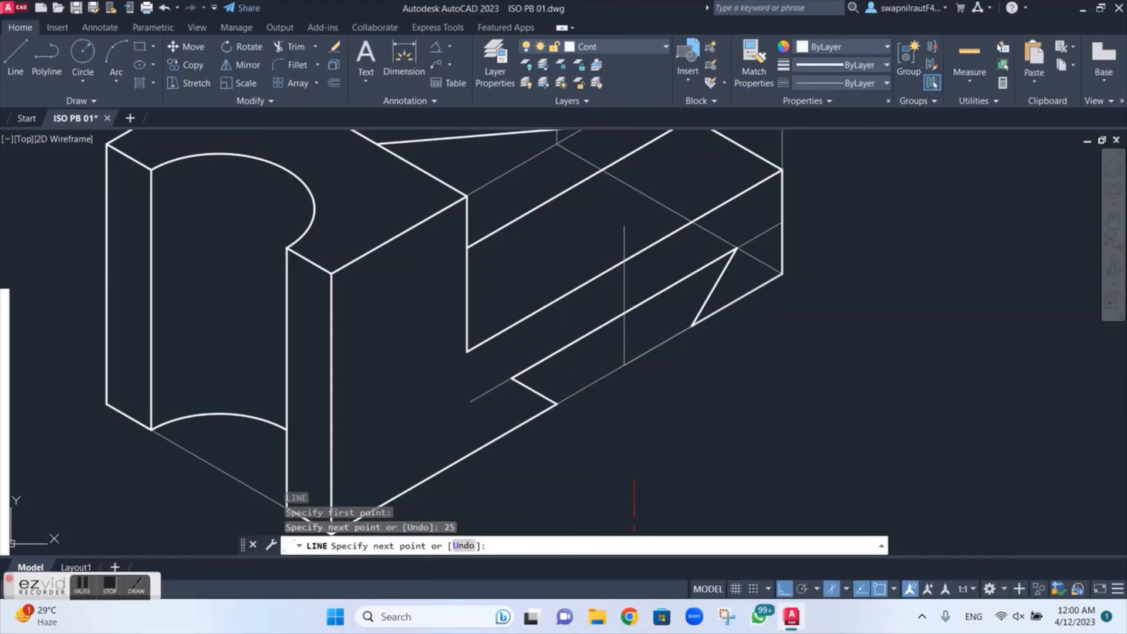
{"action": "left_click", "coordinate": [557, 404]}
{"action": "key", "text": "Escape"}
Step: Delete the slot's two construction lines on the front face and the thin projection line along the base's front lower edge
{"action": "scroll", "coordinate": [581, 388], "scroll_direction": "up", "scroll_amount": 5}
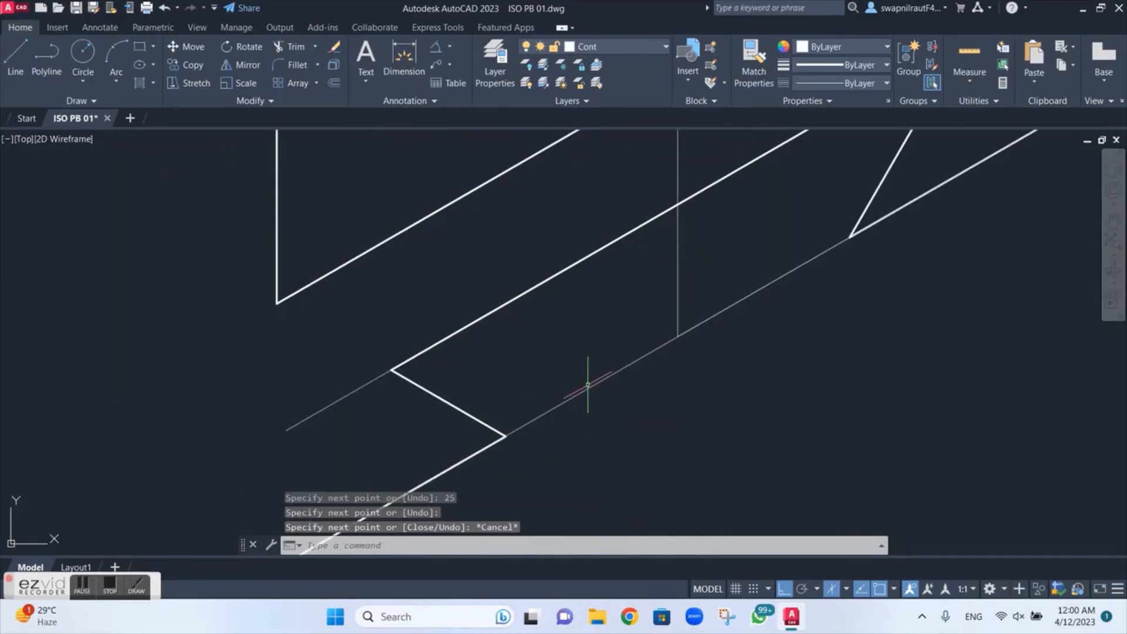
{"action": "scroll", "coordinate": [598, 379], "scroll_direction": "down", "scroll_amount": 2}
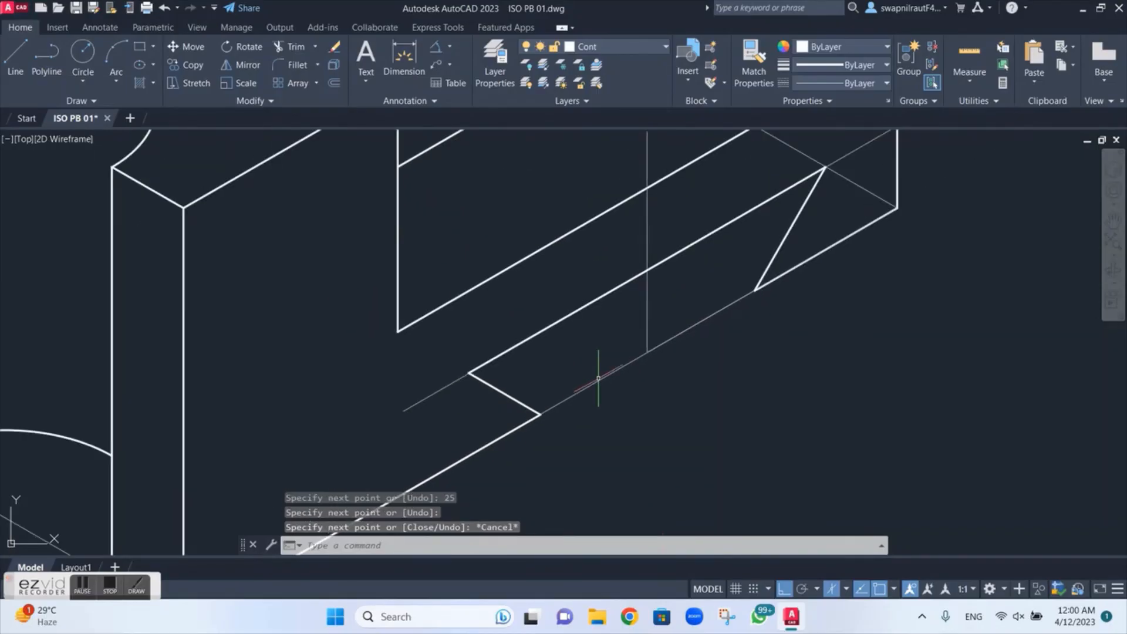
{"action": "scroll", "coordinate": [598, 379], "scroll_direction": "down", "scroll_amount": 3}
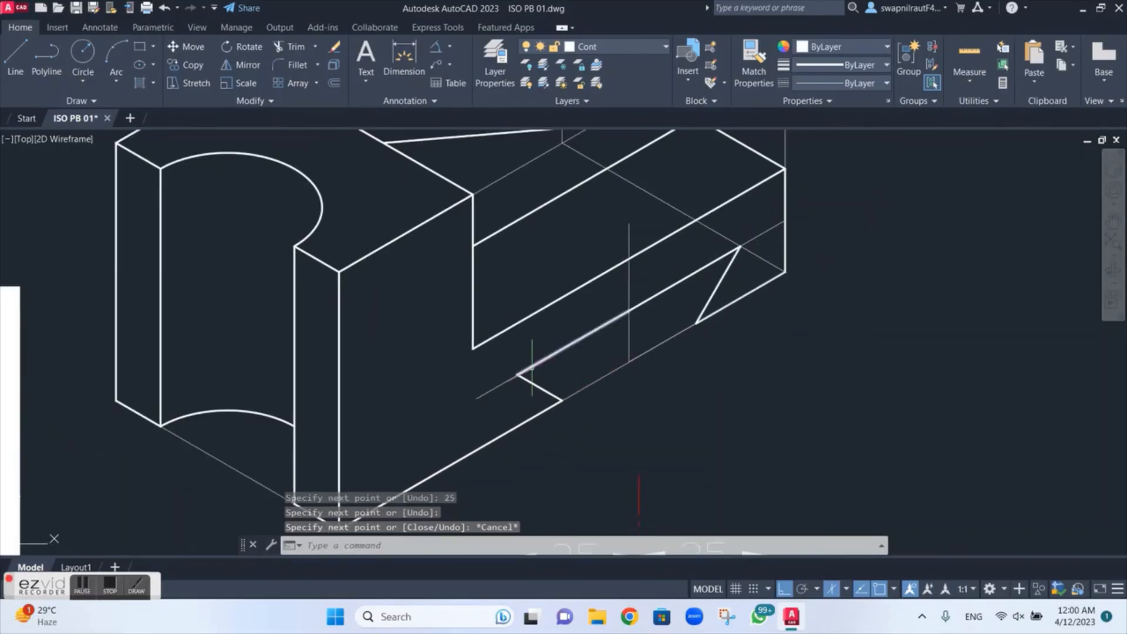
{"action": "left_click", "coordinate": [500, 386]}
{"action": "key", "text": "Delete"}
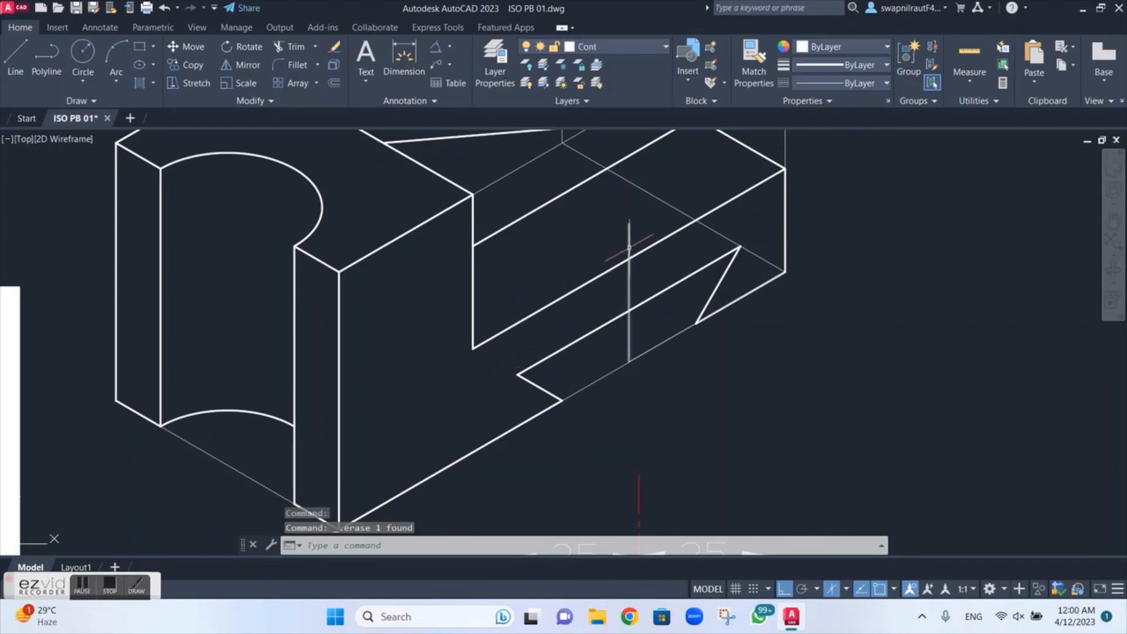
{"action": "left_click", "coordinate": [628, 267]}
{"action": "key", "text": "Delete"}
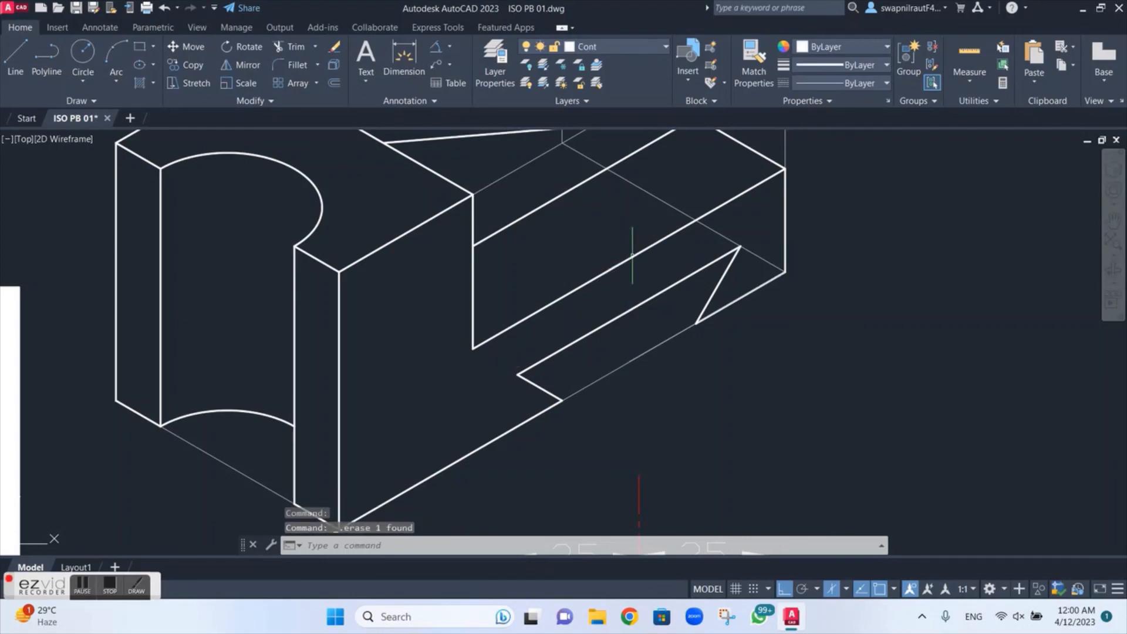
{"action": "left_click", "coordinate": [628, 361]}
{"action": "key", "text": "Escape"}
{"action": "left_click", "coordinate": [619, 371]}
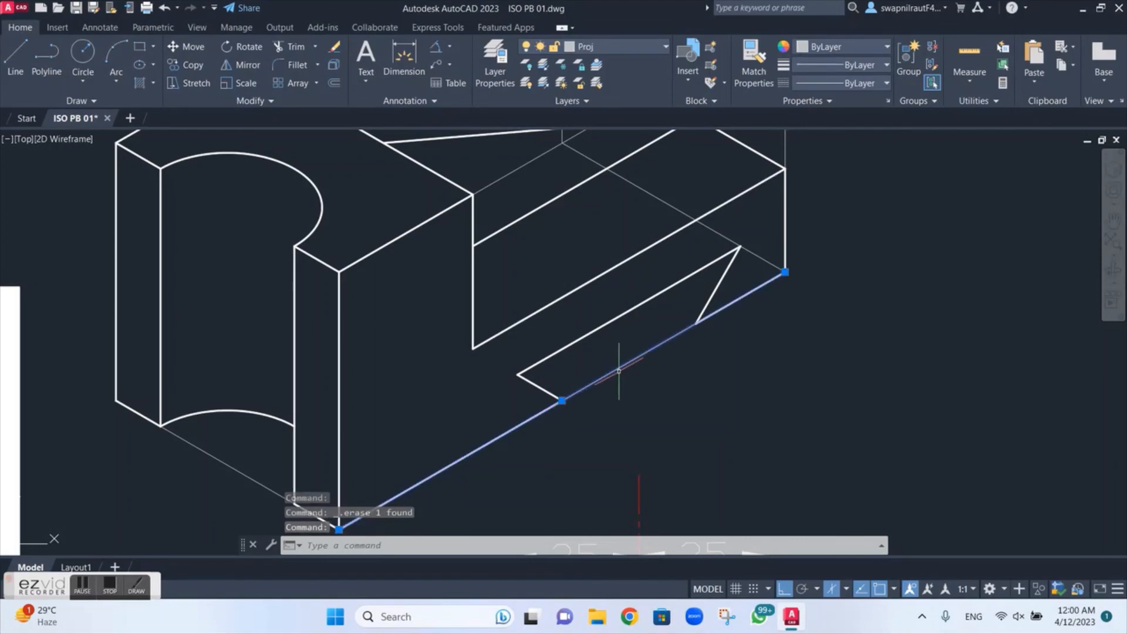
{"action": "key", "text": "Delete"}
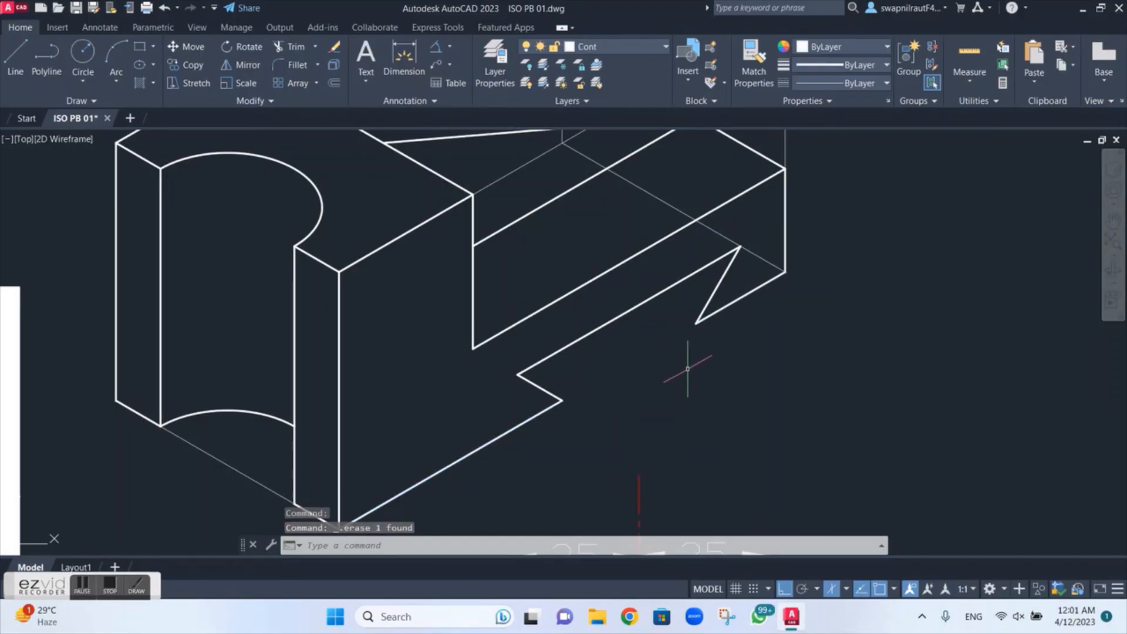
Step: Draw a receding line about 33 mm long from the slot's lower right corner in the left isoplane
{"action": "type", "text": "l"}
{"action": "key", "text": "Return"}
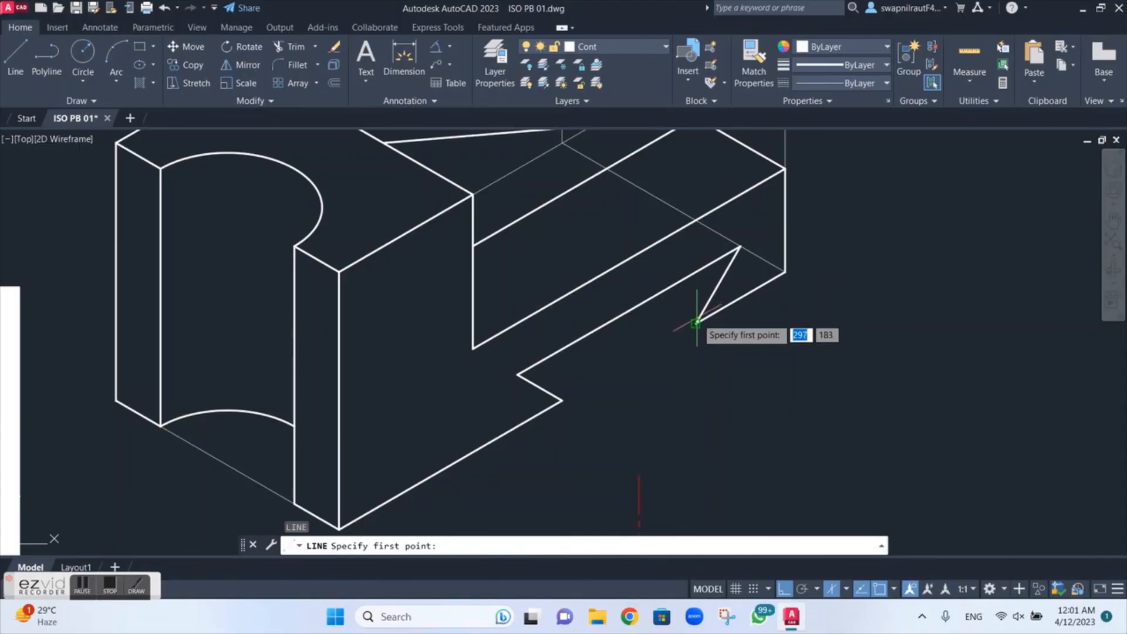
{"action": "left_click", "coordinate": [697, 322]}
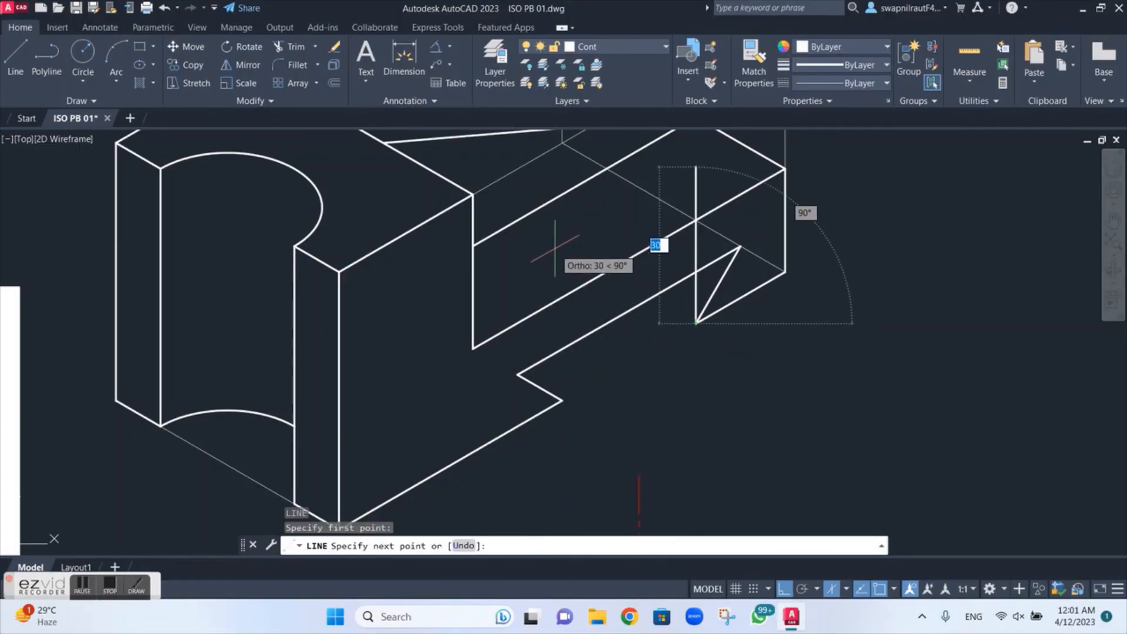
{"action": "key", "text": "F5"}
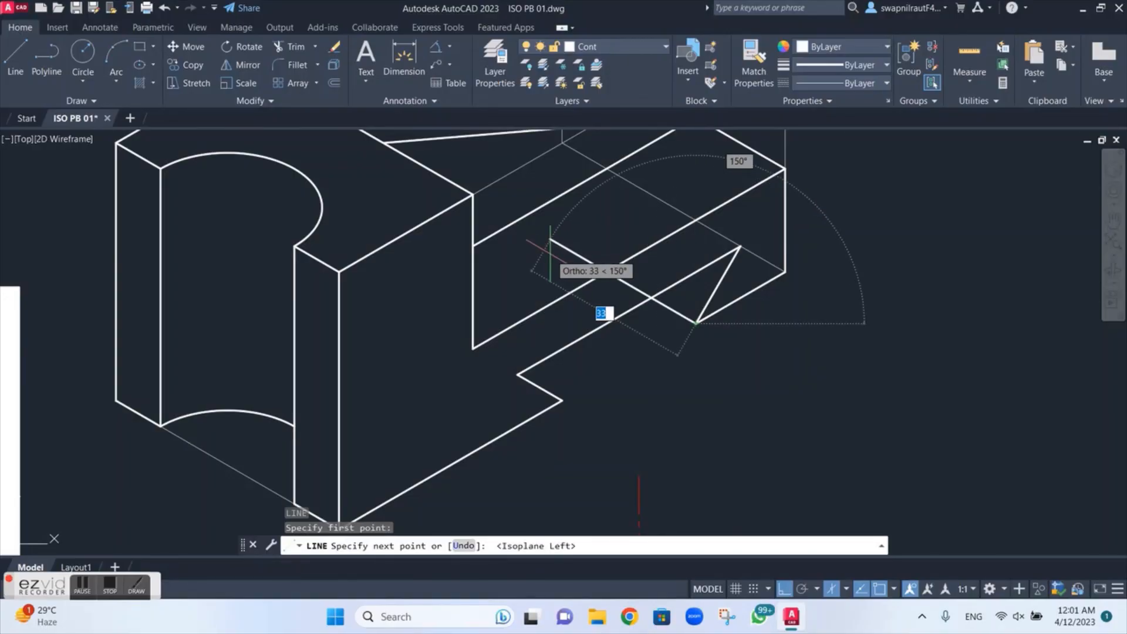
{"action": "left_click", "coordinate": [550, 253]}
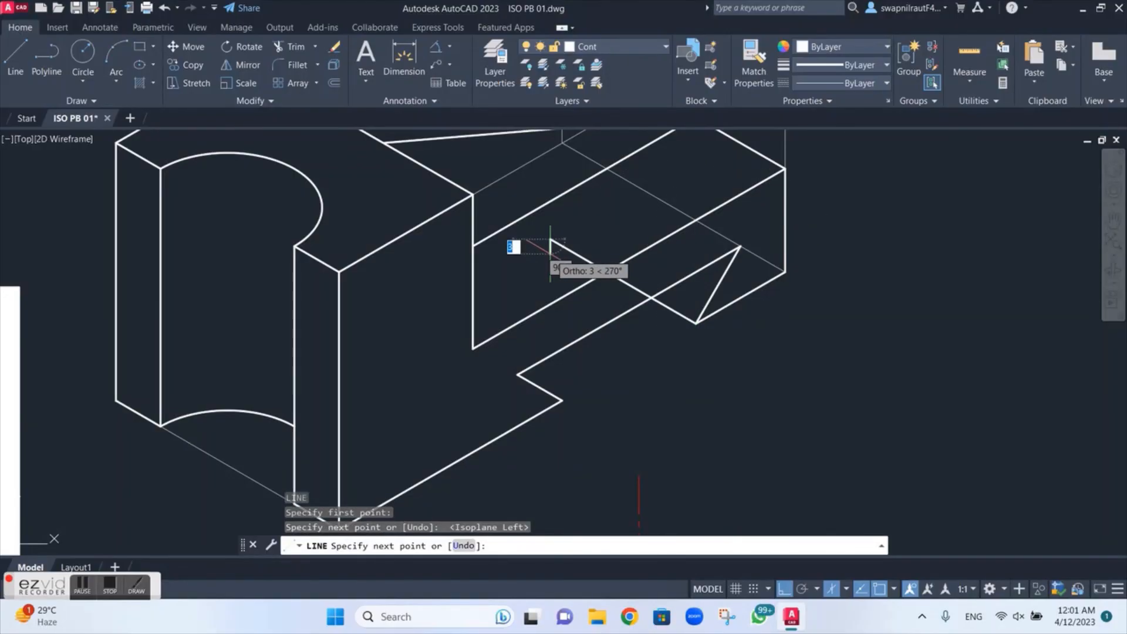
{"action": "key", "text": "Escape"}
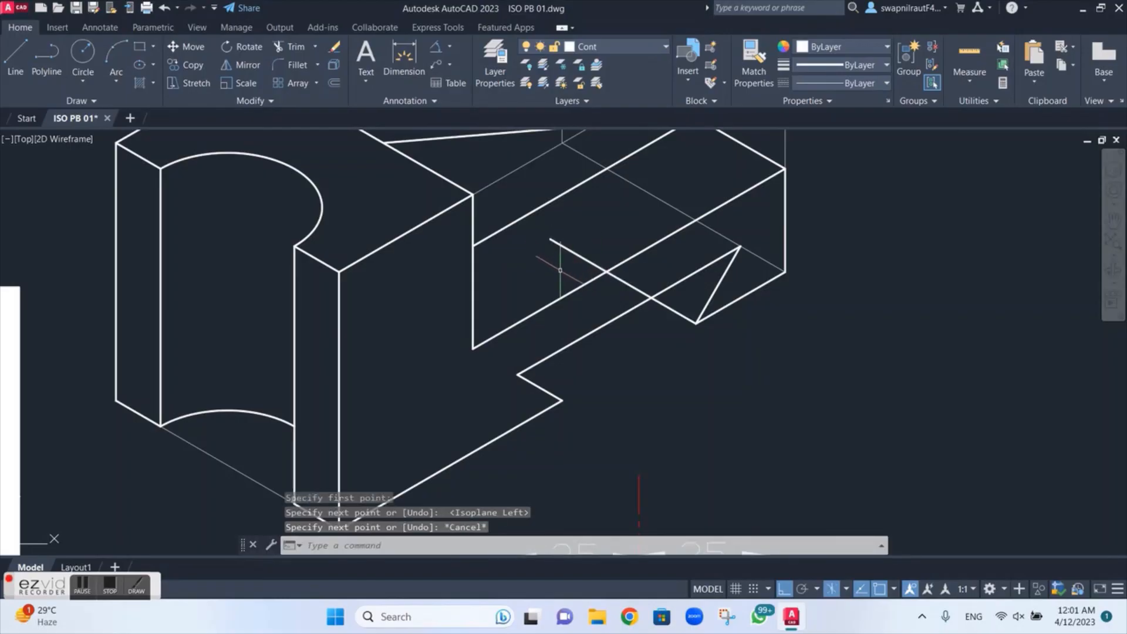
Step: Trim the receding line where it extends beyond the slot's upper edge, keeping only the part inside the slot opening
{"action": "type", "text": "tr"}
{"action": "key", "text": "Return"}
{"action": "mouse_move", "coordinate": [558, 269]}
{"action": "left_mouse_down"}
{"action": "mouse_move", "coordinate": [583, 244]}
{"action": "mouse_move", "coordinate": [649, 267]}
{"action": "mouse_move", "coordinate": [621, 290]}
{"action": "left_mouse_up"}
{"action": "scroll", "coordinate": [635, 276], "scroll_direction": "down", "scroll_amount": 2}
{"action": "key", "text": "Escape"}
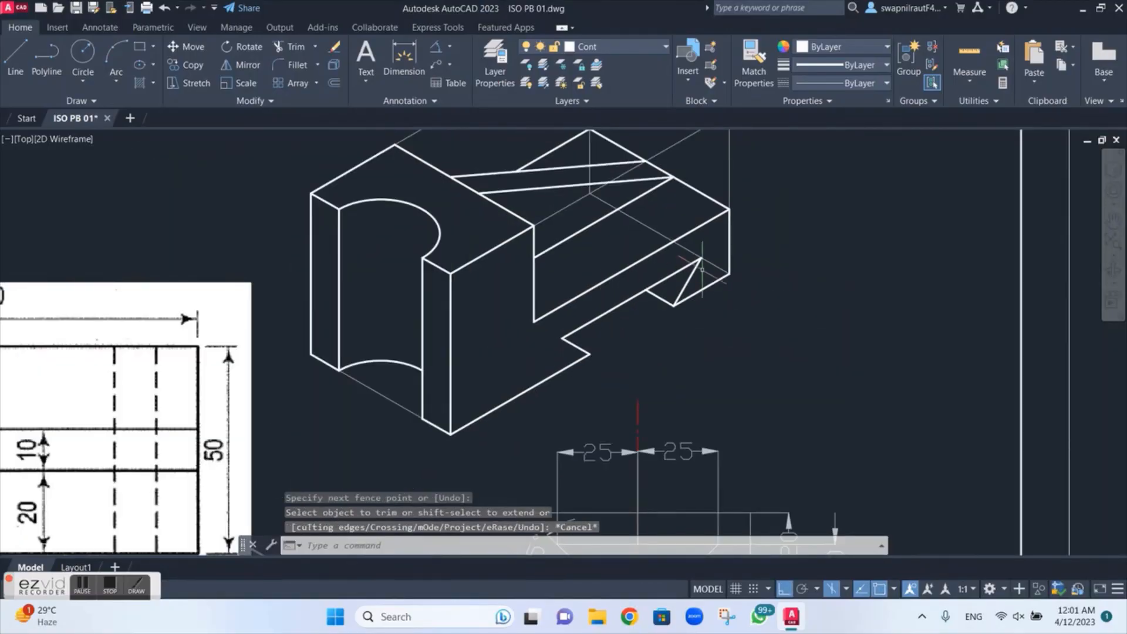
Step: Delete the remaining thin projection lines around the isometric part, including the base's lower edges, the verticals and the bounding box's upper edges
{"action": "left_click", "coordinate": [712, 264]}
{"action": "key", "text": "Delete"}
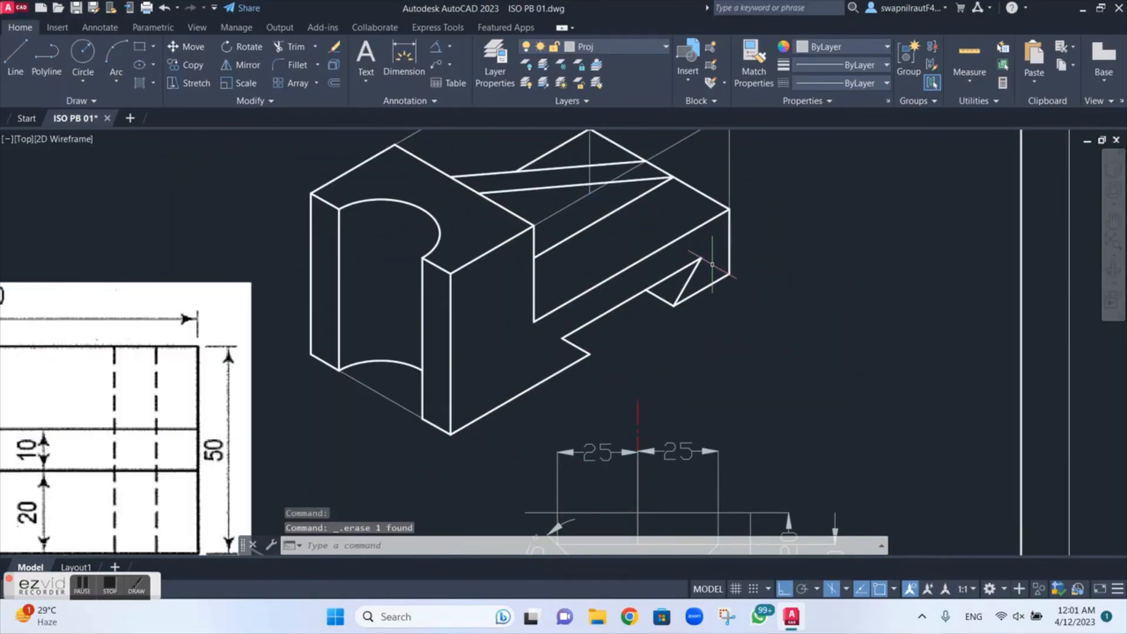
{"action": "scroll", "coordinate": [712, 264], "scroll_direction": "down", "scroll_amount": 3}
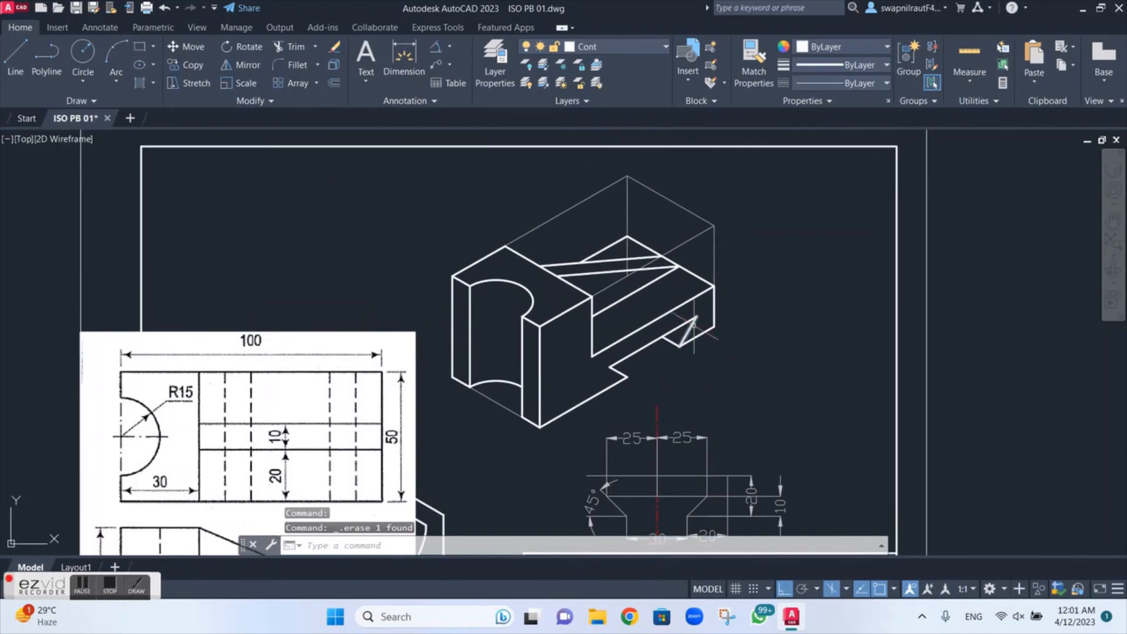
{"action": "left_click", "coordinate": [713, 247]}
{"action": "key", "text": "Delete"}
{"action": "left_click", "coordinate": [684, 242]}
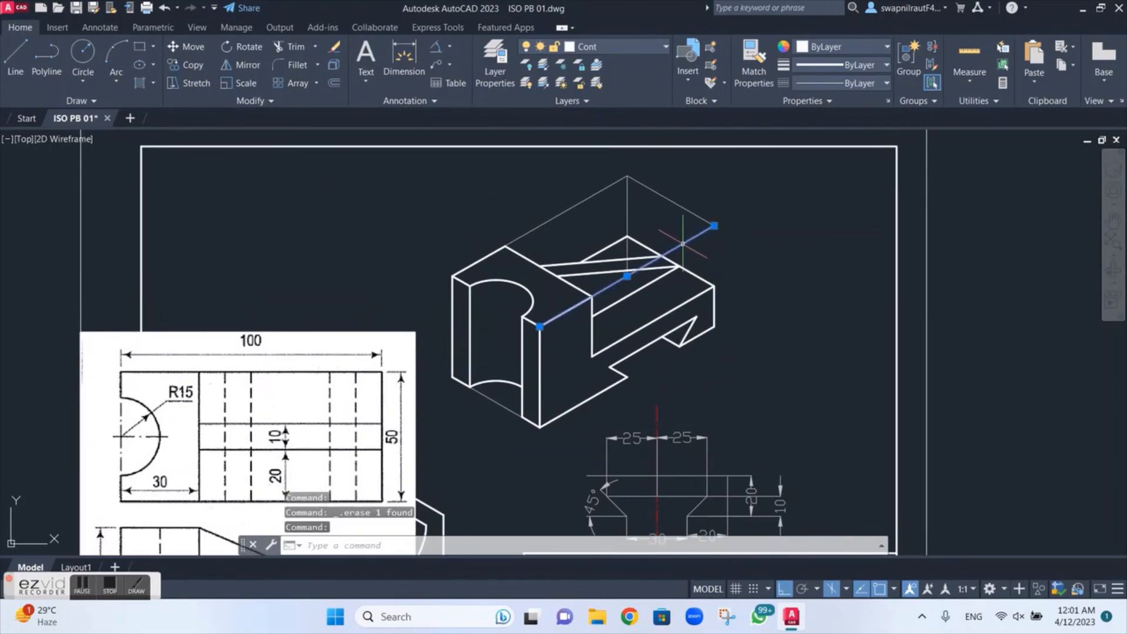
{"action": "key", "text": "Delete"}
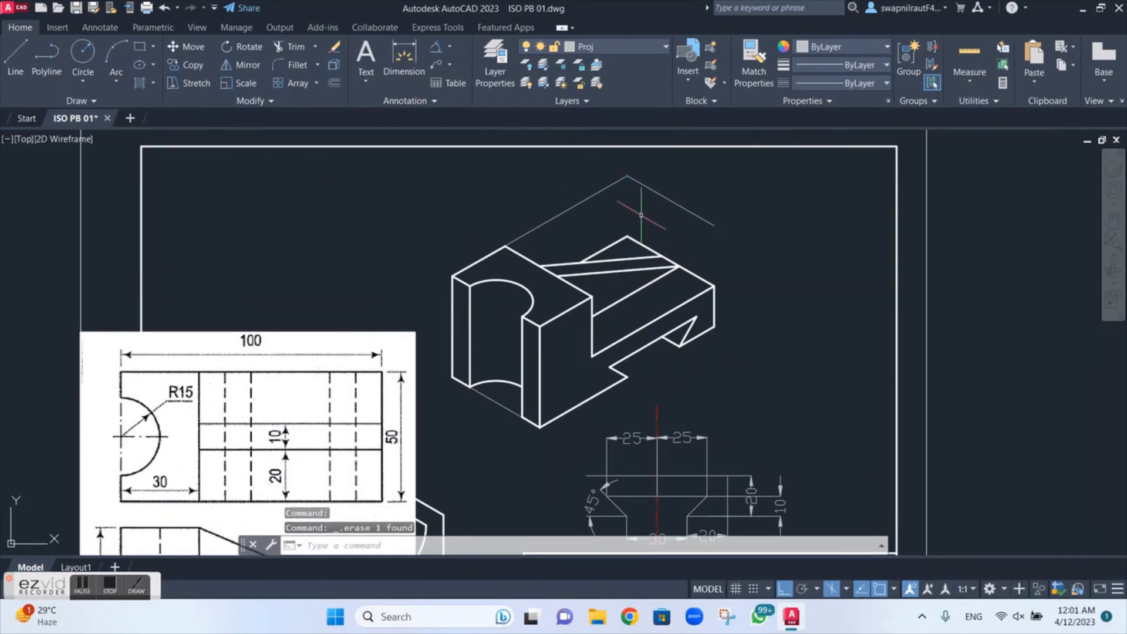
{"action": "left_click", "coordinate": [669, 200]}
{"action": "key", "text": "Delete"}
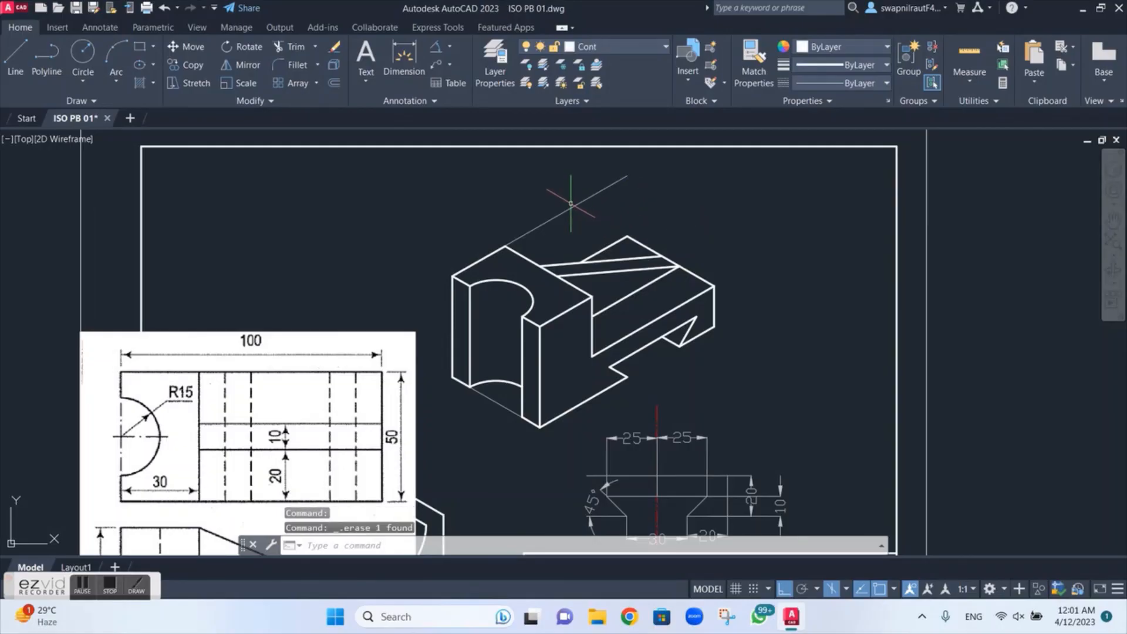
{"action": "left_click", "coordinate": [585, 204]}
{"action": "key", "text": "Delete"}
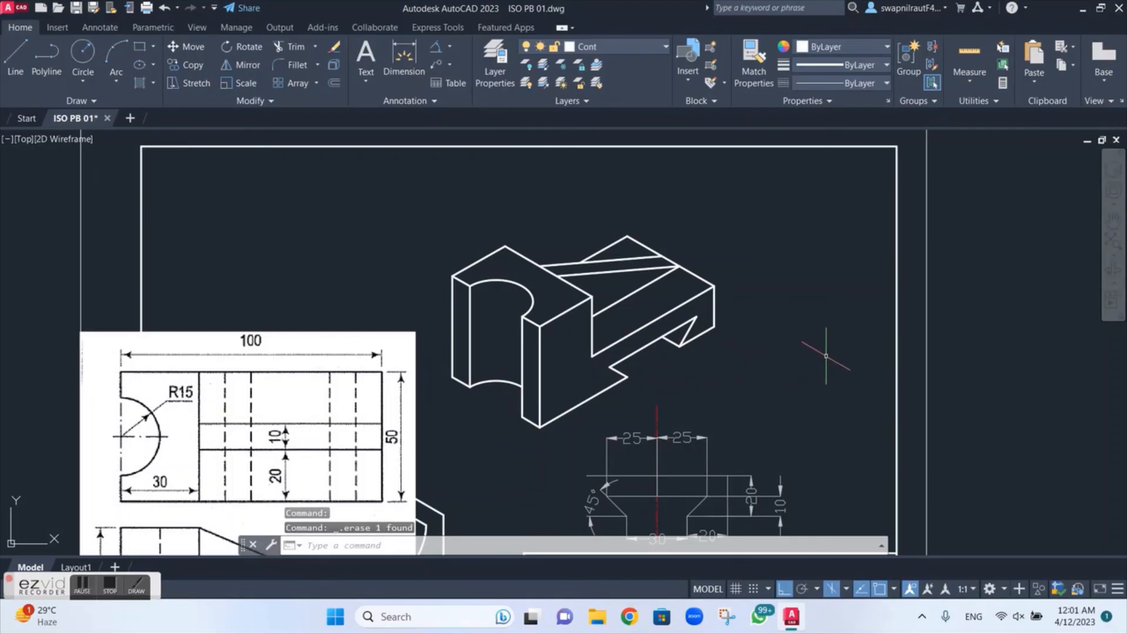
Step: Compare the isometric part's dovetail slot edges with the 45° slot in the reference orthographic views and the dimensioned slot sketch
{"action": "scroll", "coordinate": [638, 405], "scroll_direction": "down", "scroll_amount": 2}
{"action": "middle_click_drag", "start_coordinate": [596, 416], "coordinate": [595, 288]}
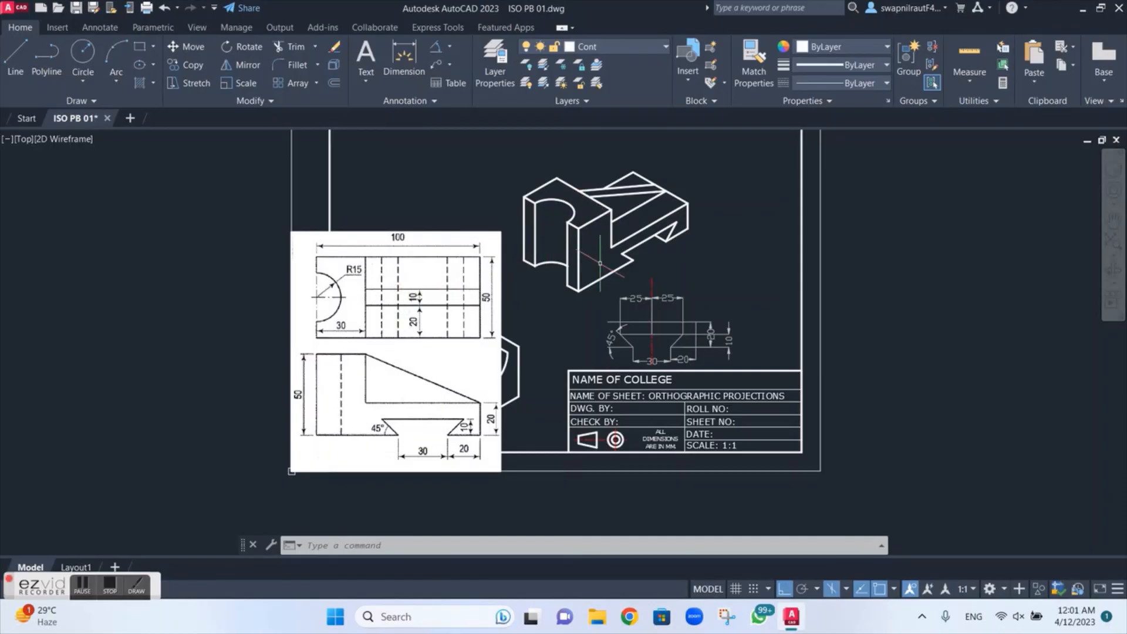
{"action": "scroll", "coordinate": [603, 264], "scroll_direction": "up", "scroll_amount": 4}
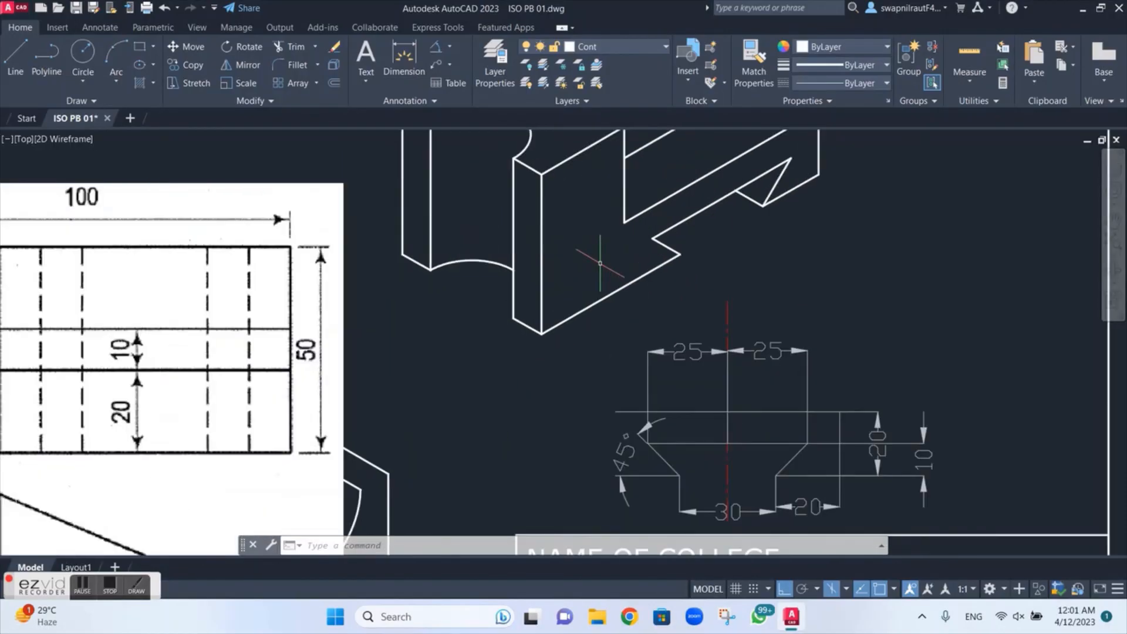
{"action": "left_click", "coordinate": [655, 240]}
{"action": "mouse_move", "coordinate": [651, 240]}
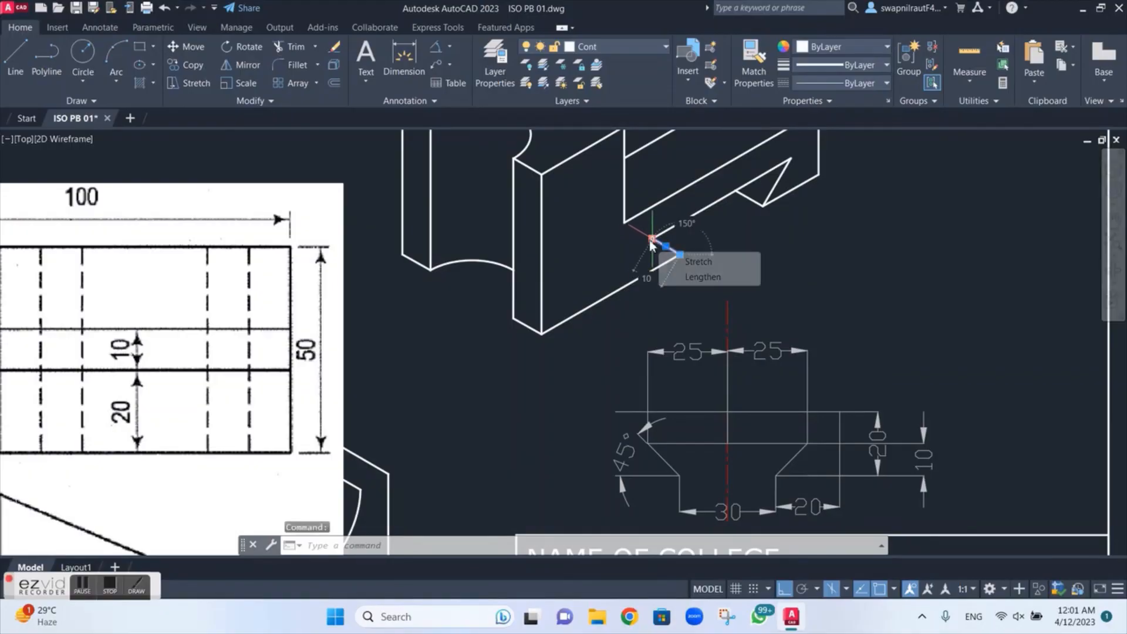
{"action": "left_click", "coordinate": [784, 176]}
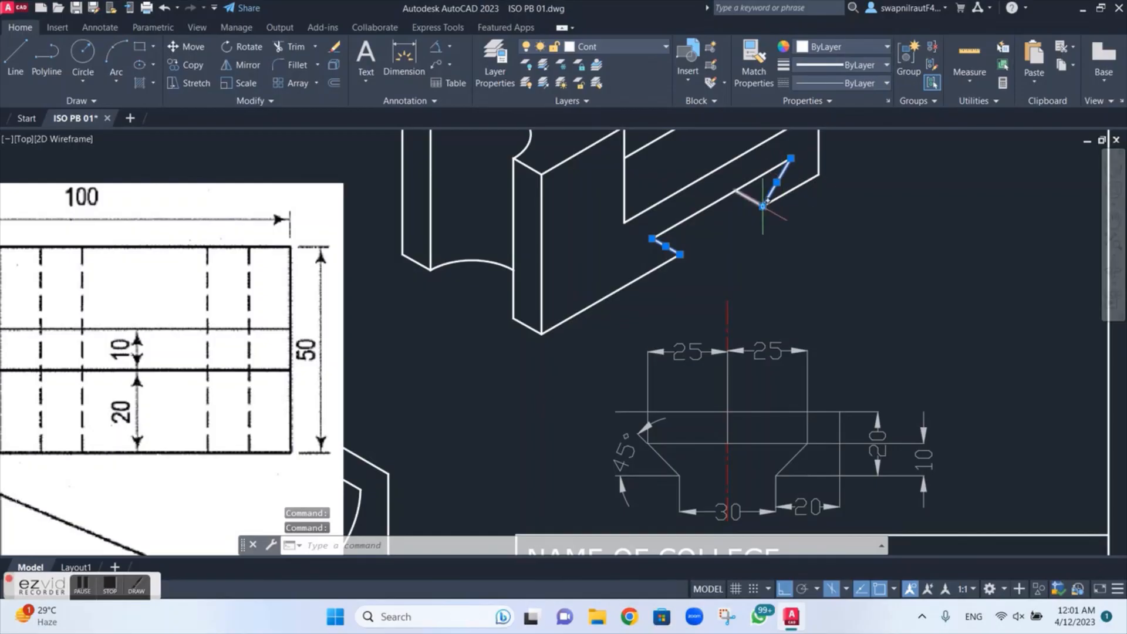
{"action": "scroll", "coordinate": [376, 381], "scroll_direction": "down", "scroll_amount": 4}
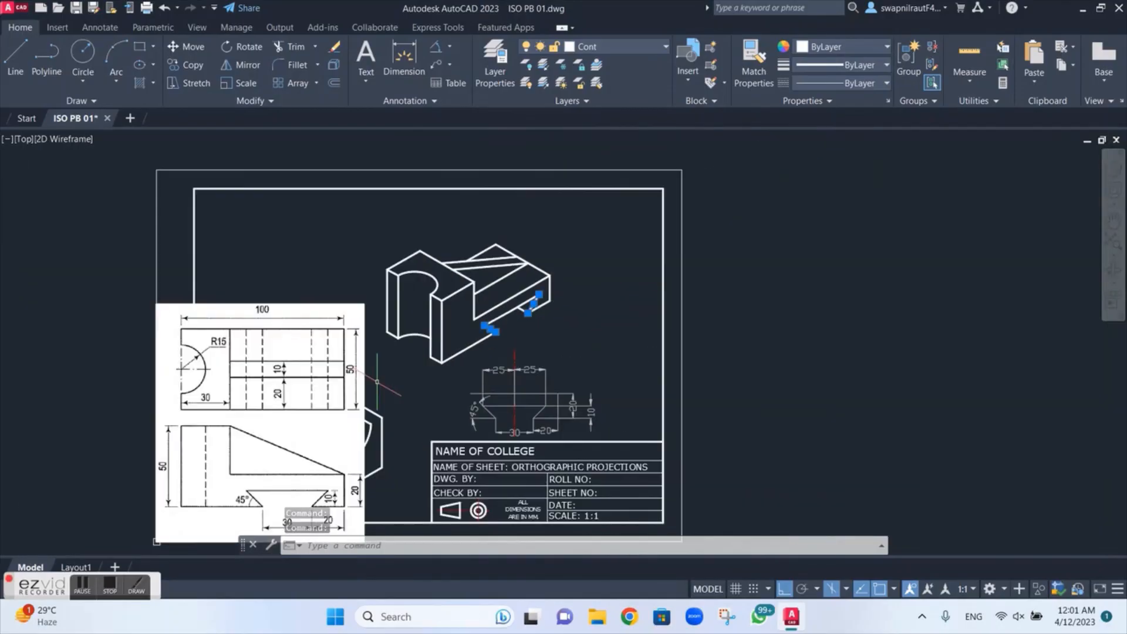
{"action": "scroll", "coordinate": [376, 381], "scroll_direction": "up", "scroll_amount": 3}
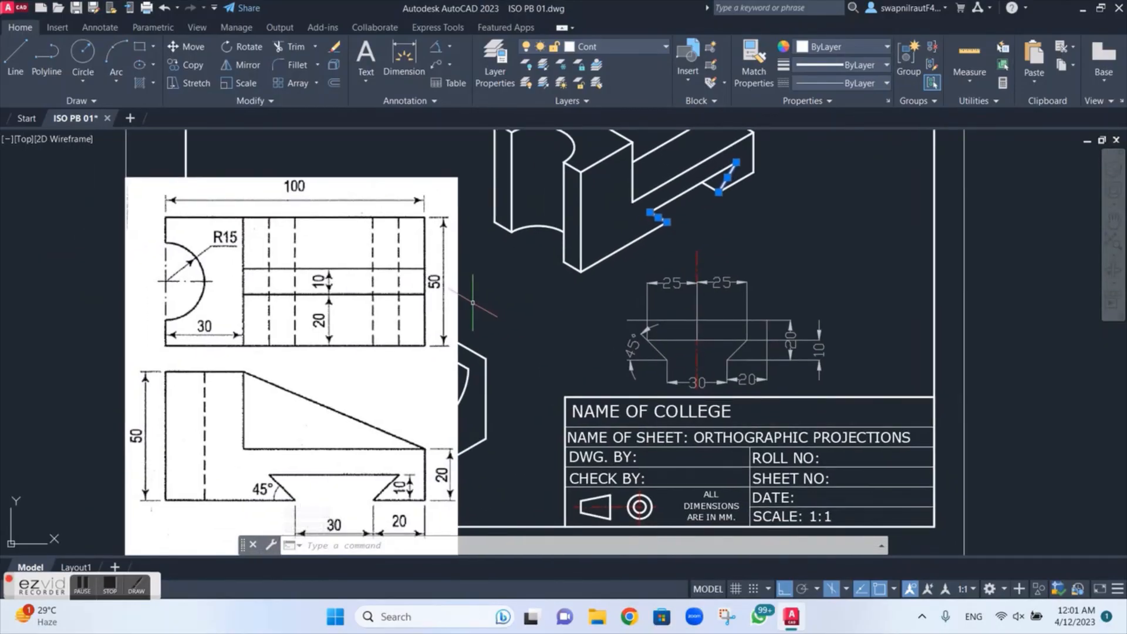
{"action": "scroll", "coordinate": [473, 303], "scroll_direction": "down", "scroll_amount": 2}
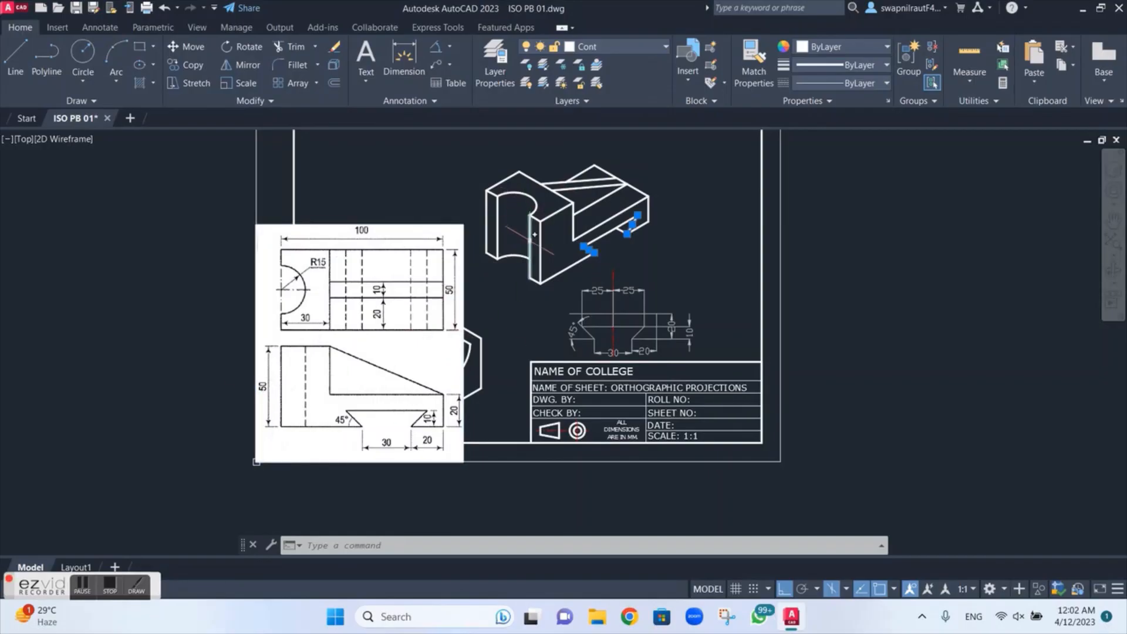
{"action": "key", "text": "Escape"}
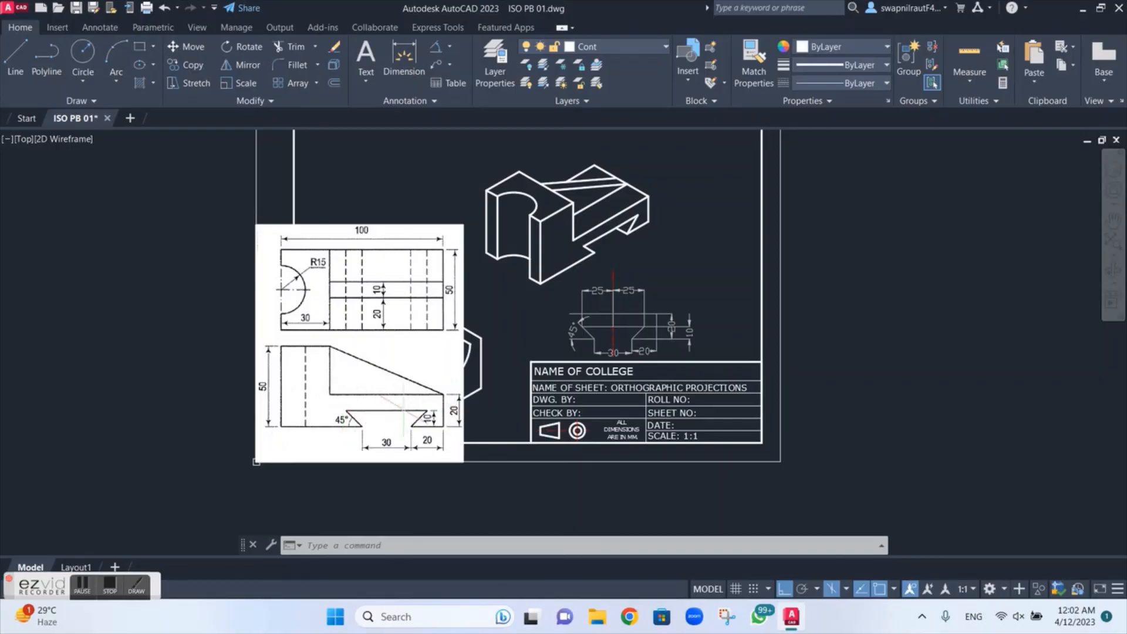
{"action": "scroll", "coordinate": [650, 290], "scroll_direction": "up", "scroll_amount": 2}
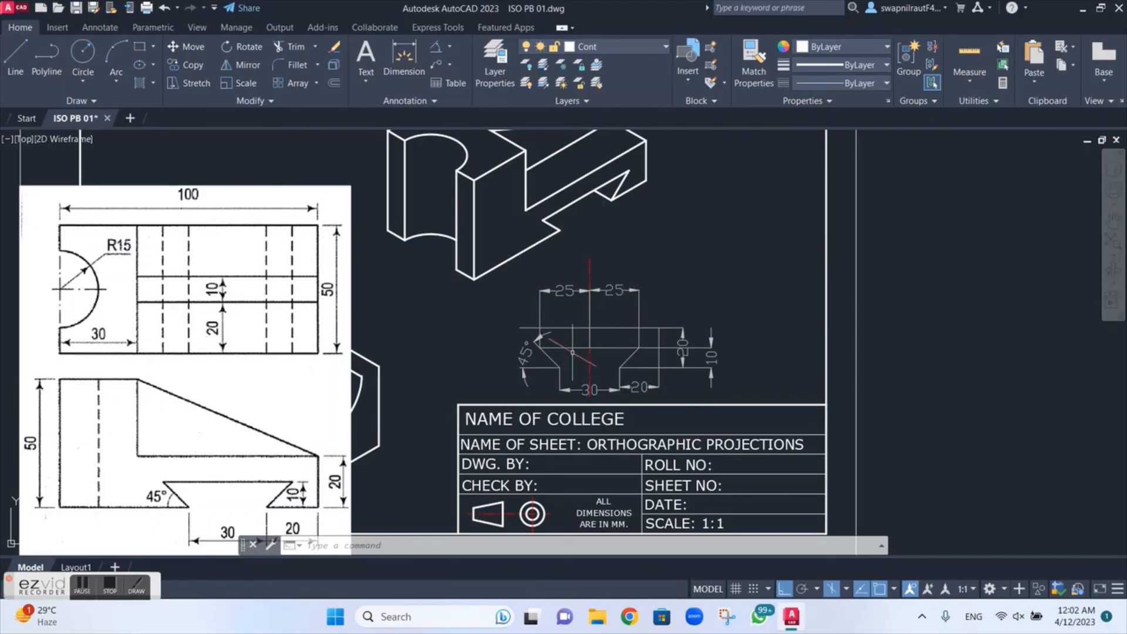
{"action": "scroll", "coordinate": [497, 227], "scroll_direction": "down", "scroll_amount": 2}
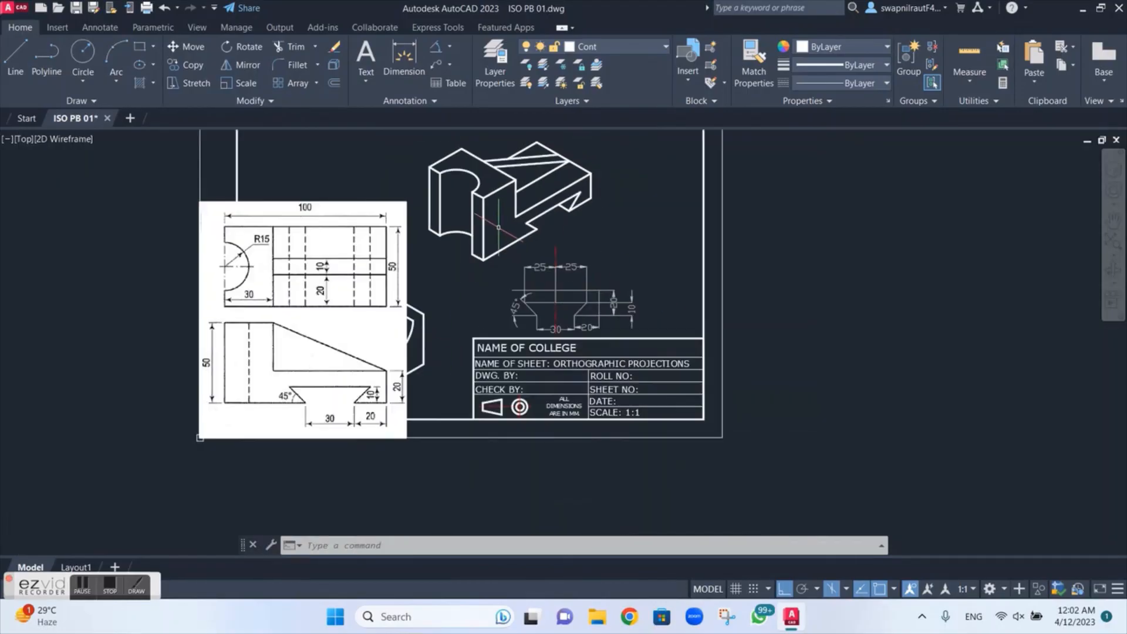
{"action": "scroll", "coordinate": [498, 227], "scroll_direction": "up", "scroll_amount": 2}
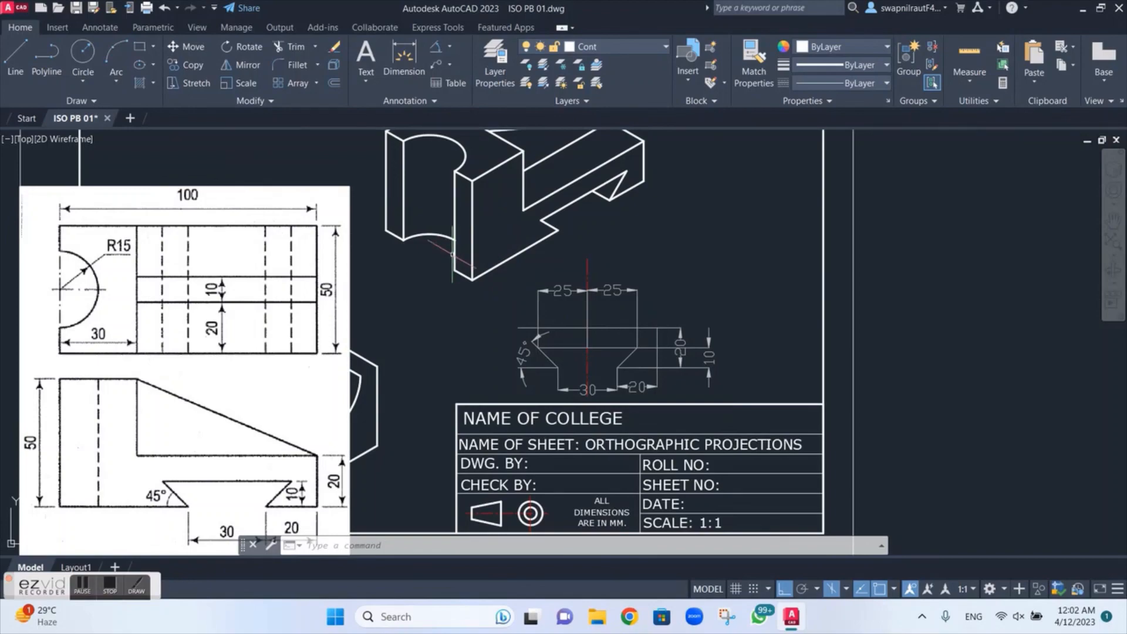
{"action": "scroll", "coordinate": [451, 252], "scroll_direction": "down", "scroll_amount": 2}
{"action": "mouse_move", "coordinate": [431, 264]}
{"action": "middle_mouse_down"}
{"action": "mouse_move", "coordinate": [491, 296]}
{"action": "mouse_move", "coordinate": [496, 312]}
{"action": "middle_mouse_up"}
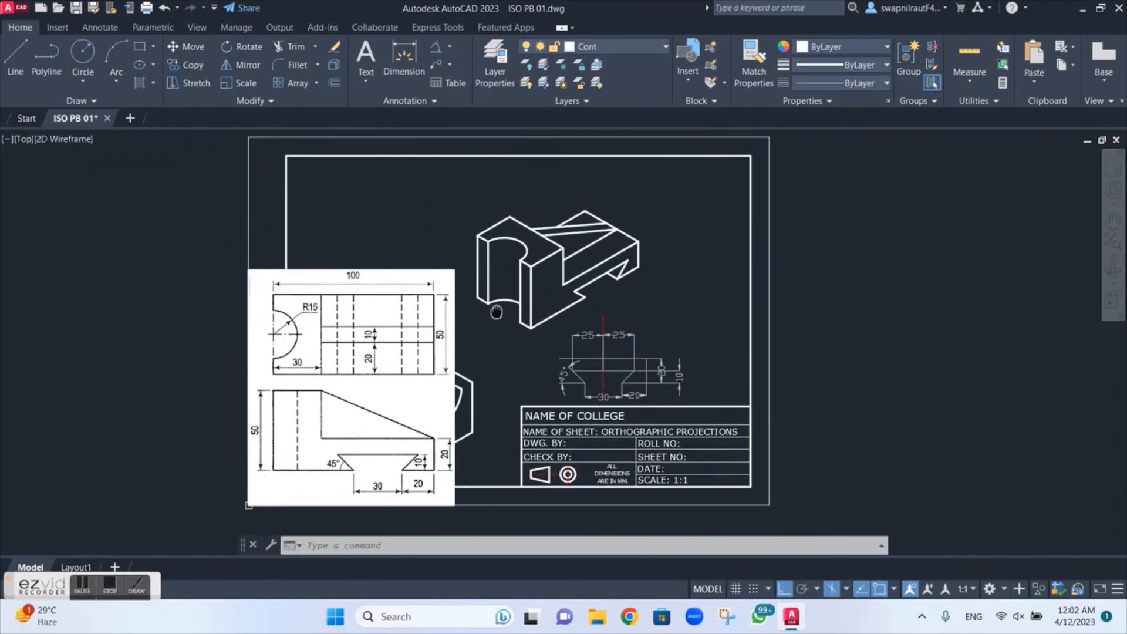